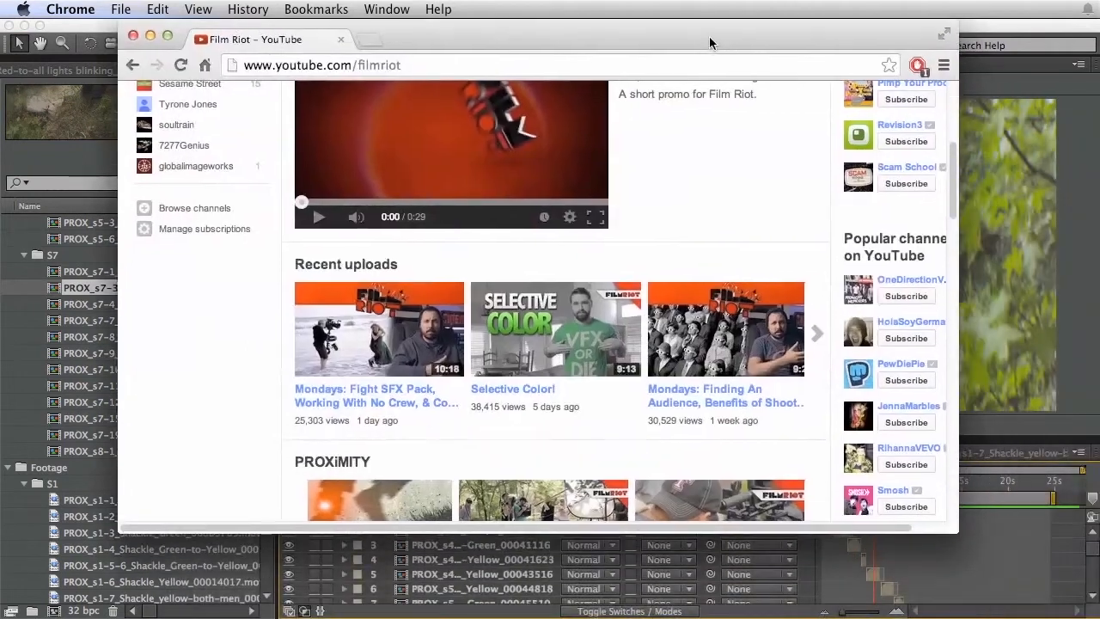
# Step: Open the PROXiMITY playlist from the Film Riot YouTube channel and look through its videos
pyautogui.moveTo(592, 55); pyautogui.dragTo(603, 57)
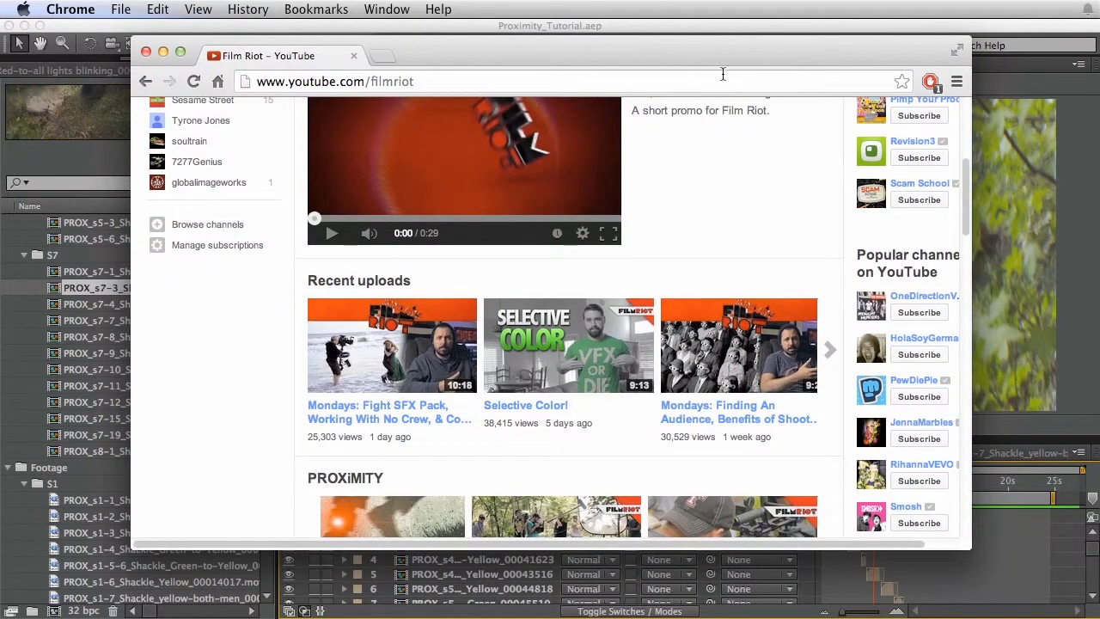
pyautogui.moveTo(812, 47); pyautogui.dragTo(811, 42)
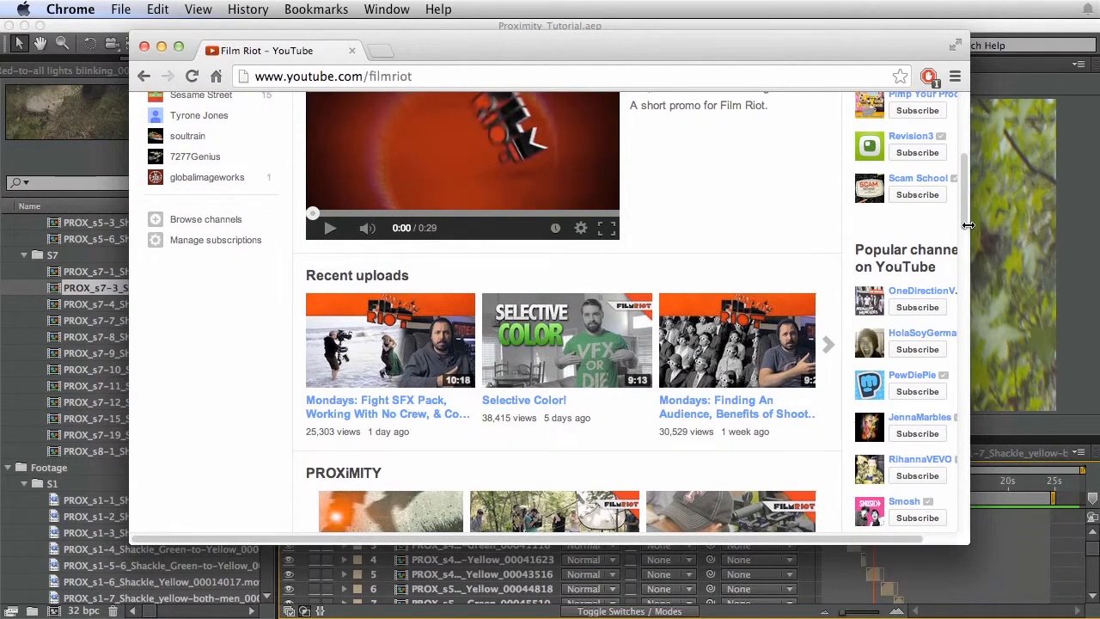
pyautogui.scroll(-5, 963, 230)
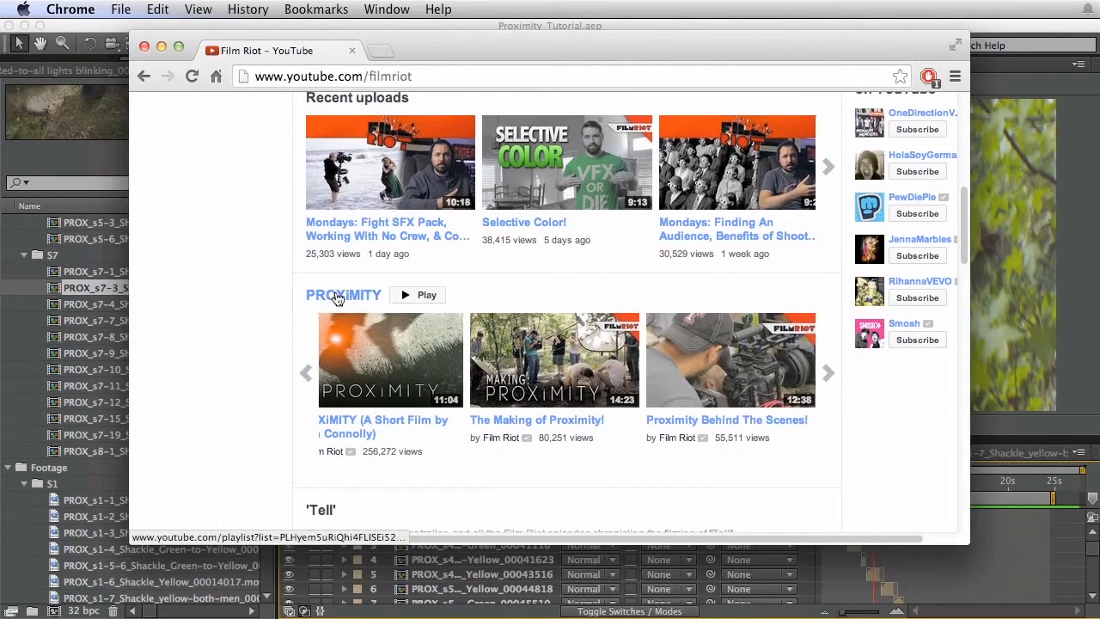
pyautogui.click(337, 299)
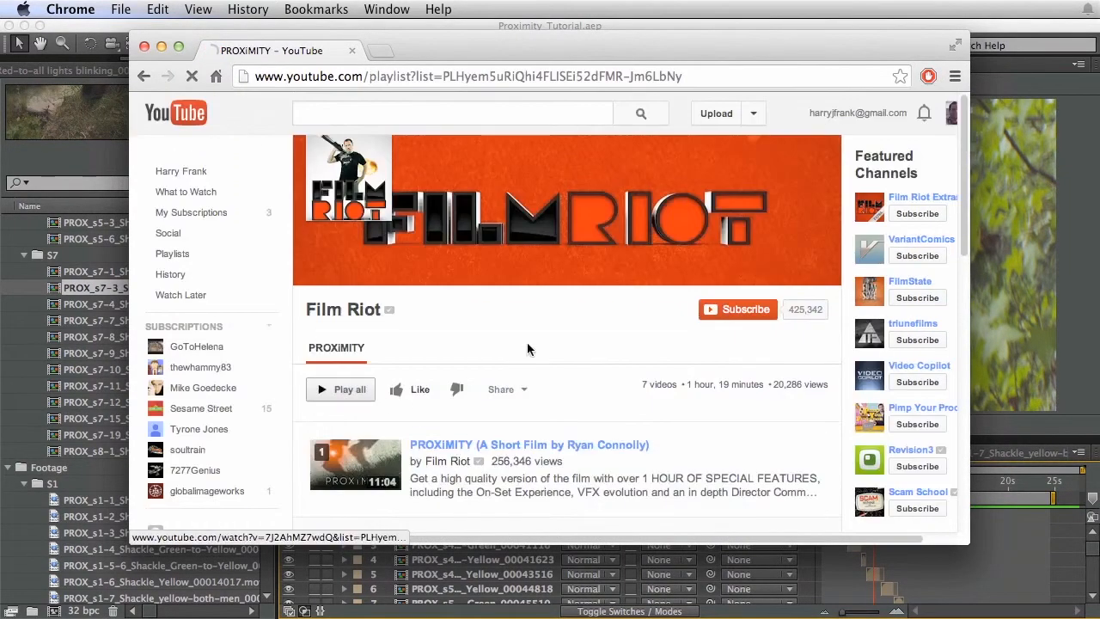
pyautogui.scroll(-5, 942, 232)
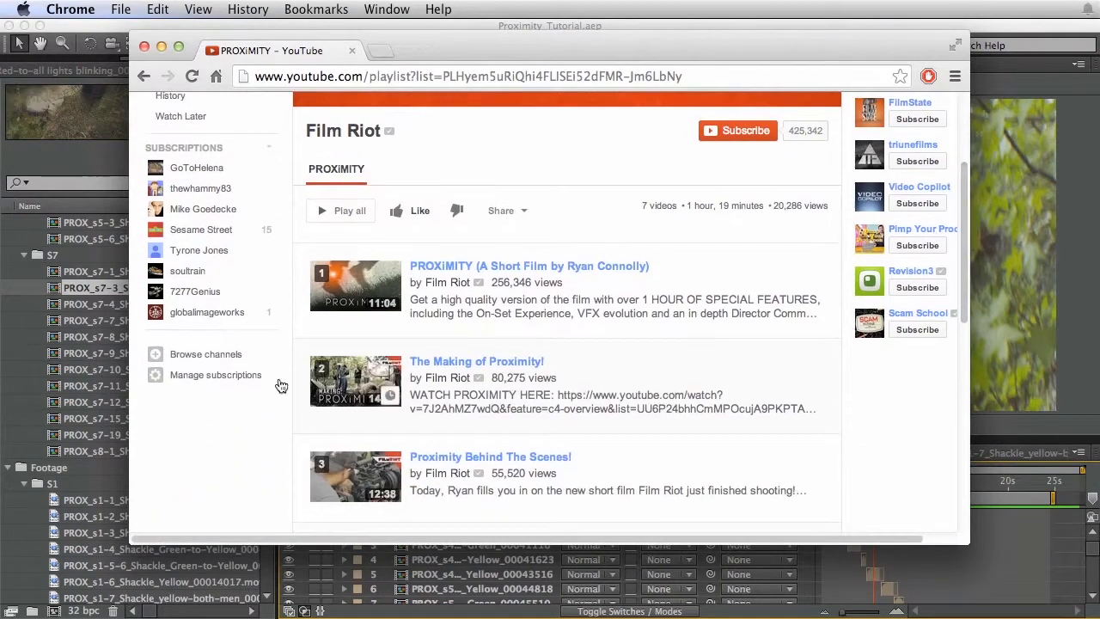
pyautogui.scroll(-6, 963, 228)
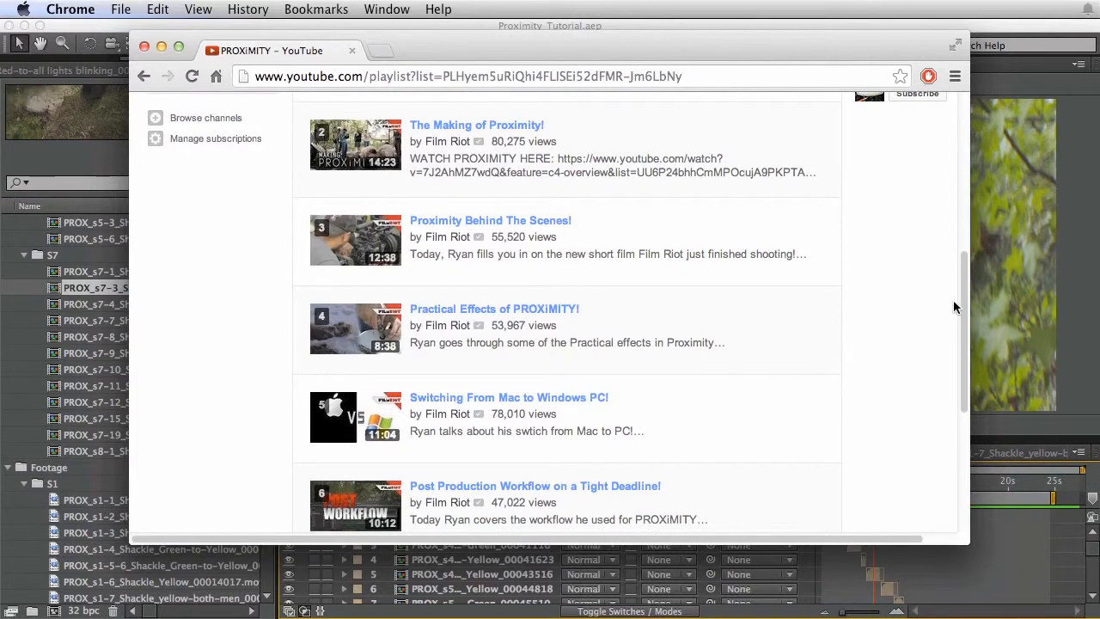
pyautogui.moveTo(771, 43); pyautogui.dragTo(794, 51)
pyautogui.scroll(10, 971, 172)
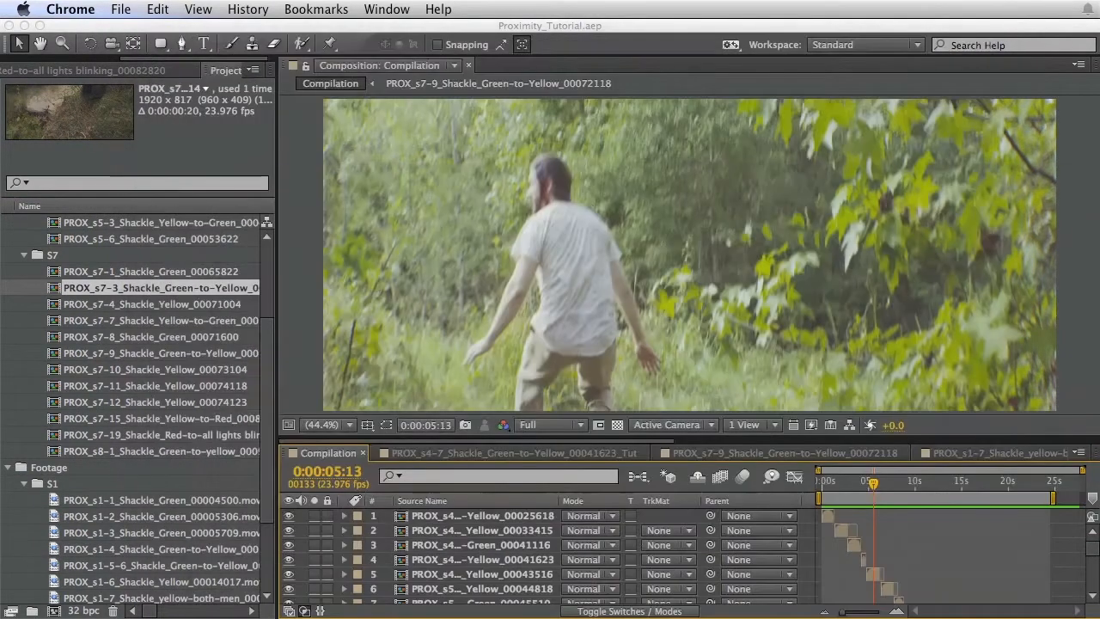
# Step: Switch to After Effects and scrub the Compilation timeline to about 0:00:08:12 to examine the shackle's light change
pyautogui.click(876, 481)
pyautogui.moveTo(876, 481); pyautogui.dragTo(897, 483)
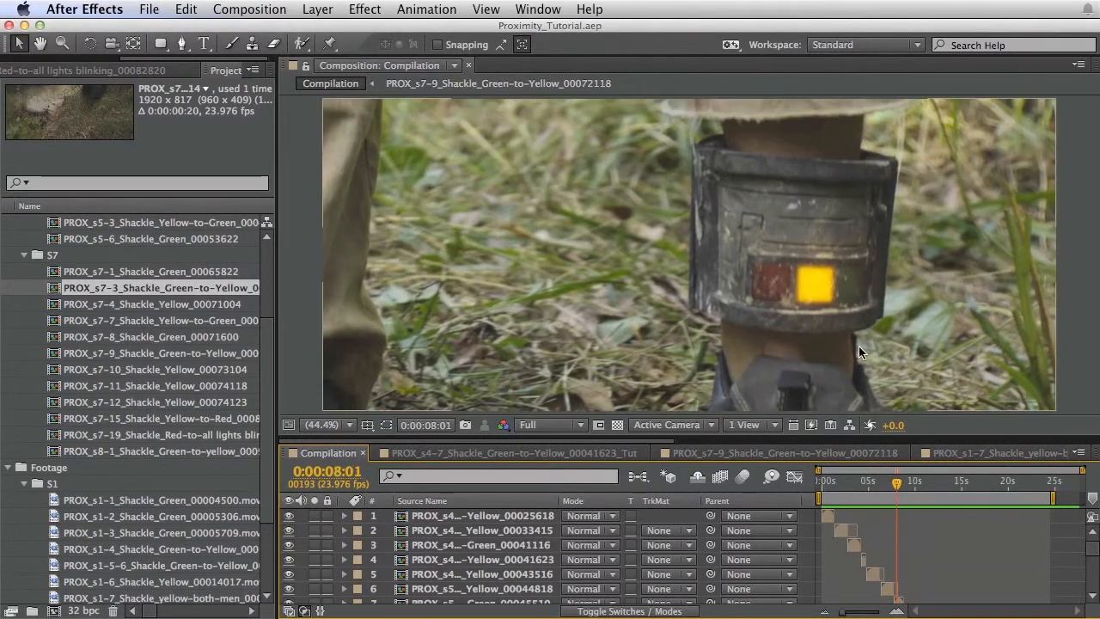
pyautogui.click(906, 482)
pyautogui.moveTo(924, 495); pyautogui.dragTo(943, 498)
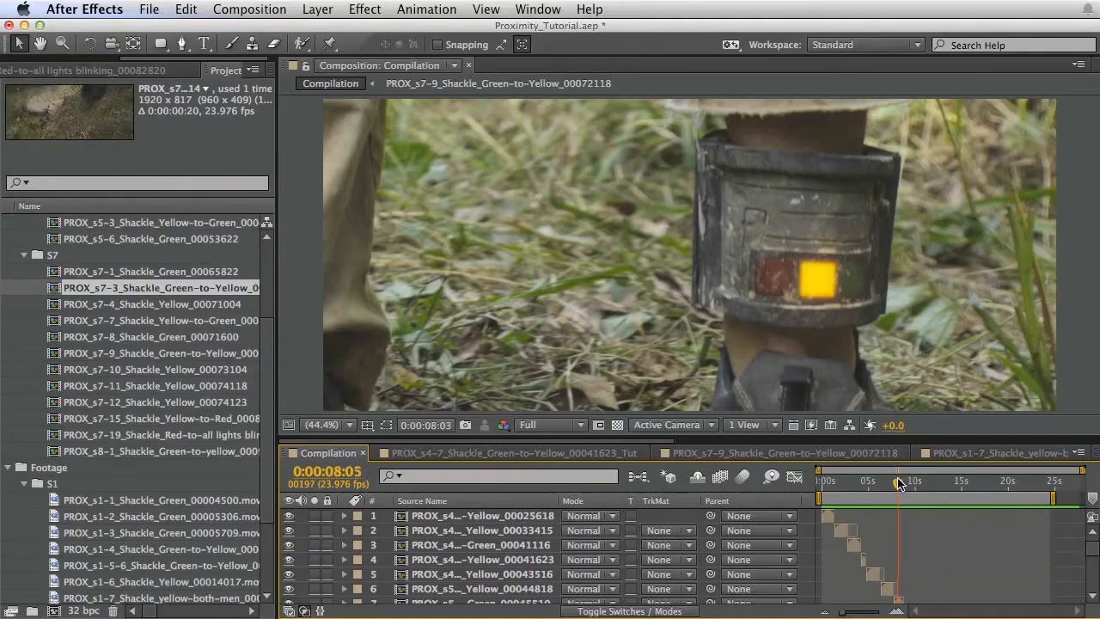
pyautogui.moveTo(897, 475); pyautogui.dragTo(900, 476)
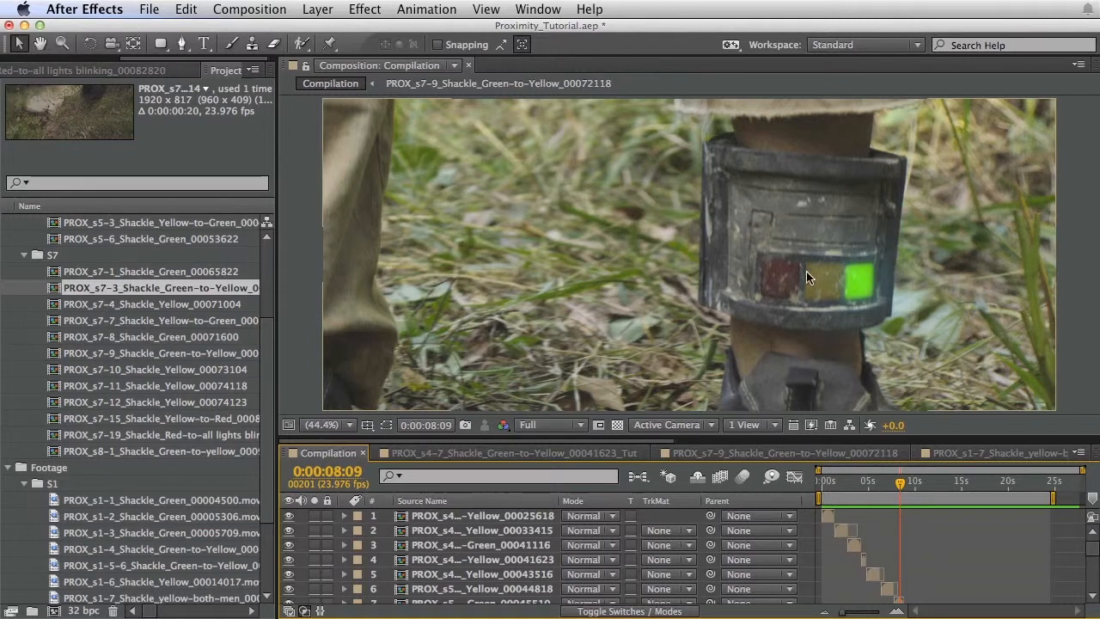
pyautogui.click(901, 484)
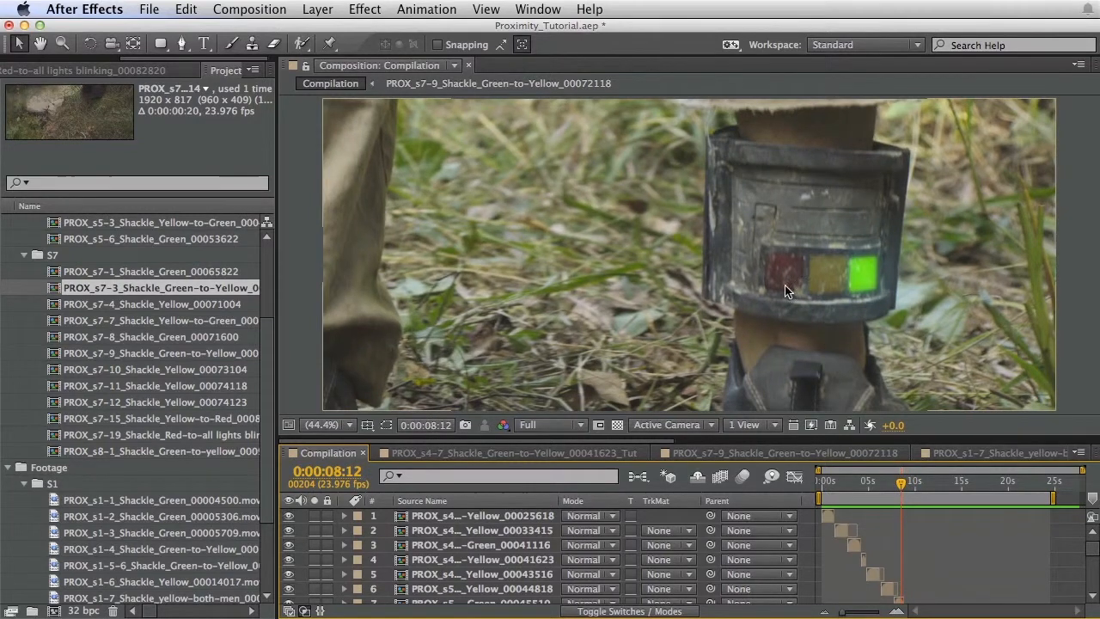
# Step: Scrub across the Compilation timeline's other shots to compare the shackle lights, ending at 0:00:03:17
pyautogui.moveTo(903, 483); pyautogui.dragTo(997, 495)
pyautogui.press('super+Tab')
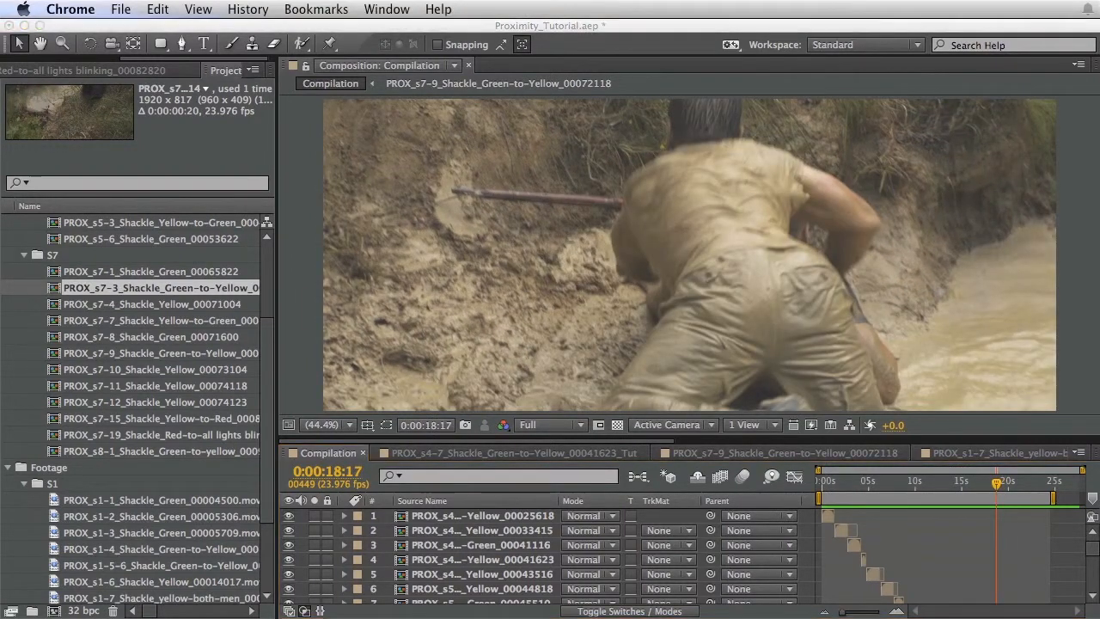
pyautogui.click(945, 492)
pyautogui.moveTo(996, 487); pyautogui.dragTo(863, 486)
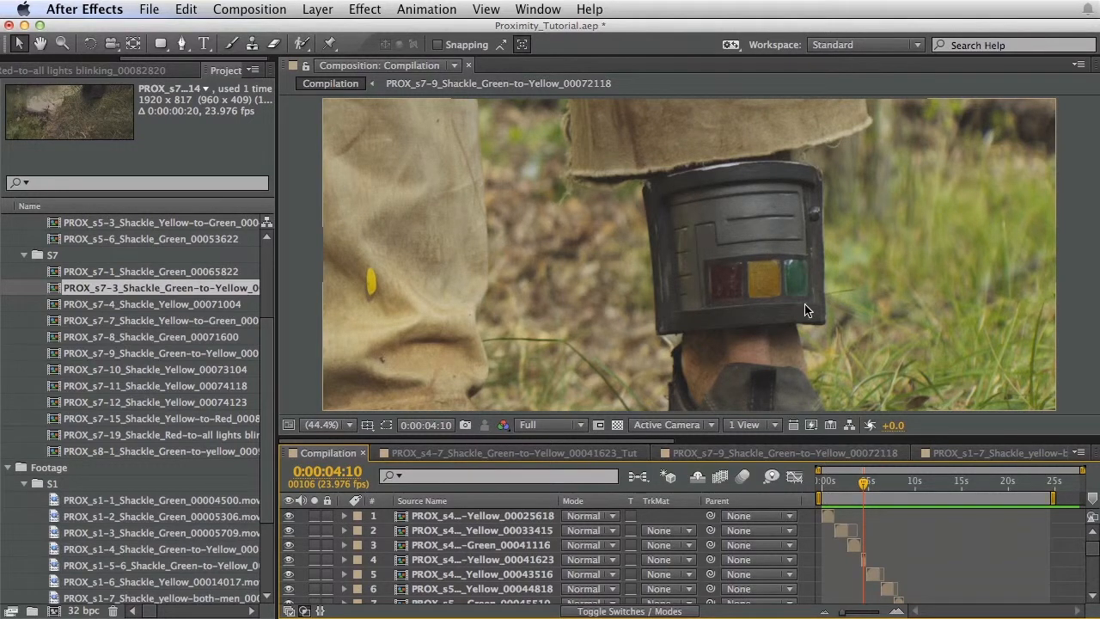
pyautogui.click(860, 482)
pyautogui.moveTo(860, 483); pyautogui.dragTo(965, 484)
pyautogui.click(952, 484)
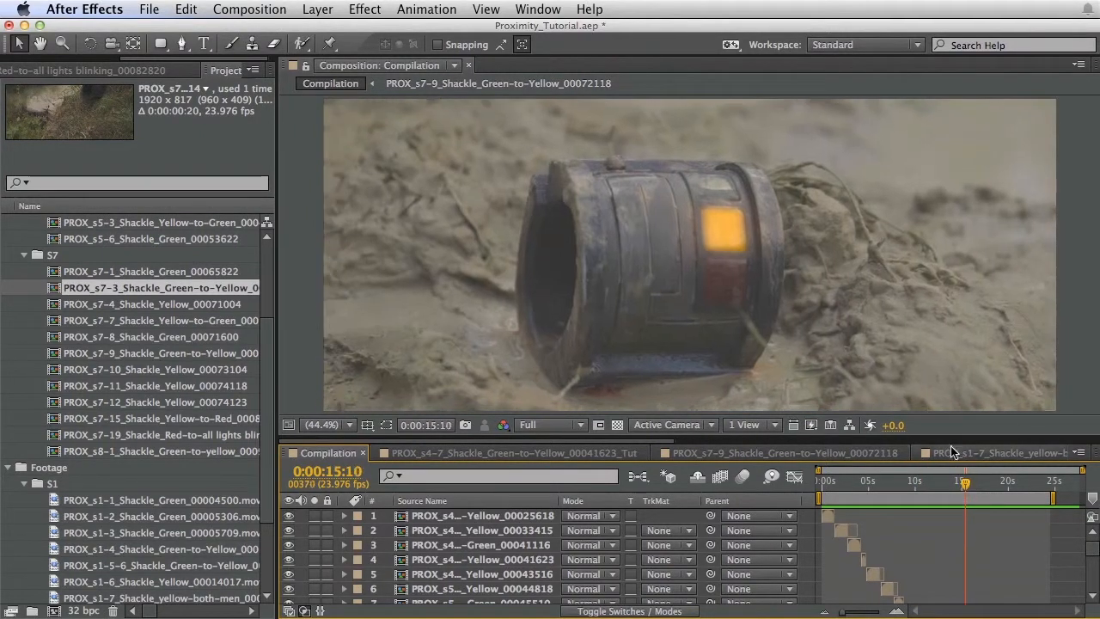
pyautogui.moveTo(848, 483); pyautogui.dragTo(856, 484)
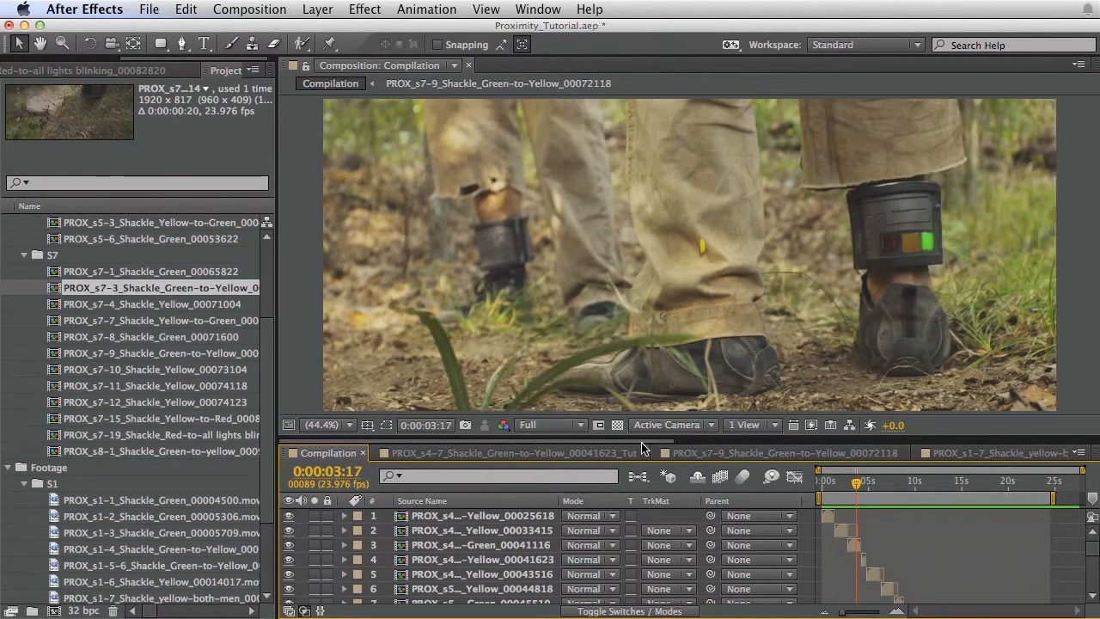
# Step: Open the PROX_s4-7_Shackle_Green-to-Yellow_00041623_Tut composition, centre the shackle in view, and extend the visible time range to the clip's end
pyautogui.click(469, 449)
pyautogui.press('h')
pyautogui.moveTo(745, 184); pyautogui.dragTo(812, 201)
pyautogui.press('v')
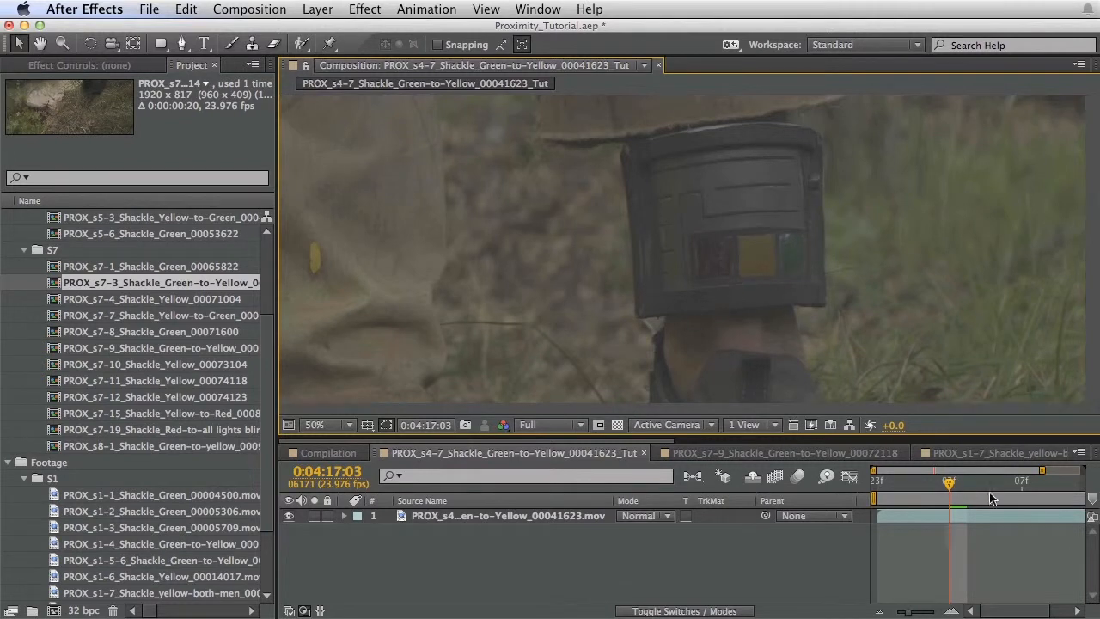
pyautogui.moveTo(1041, 471); pyautogui.dragTo(1083, 472)
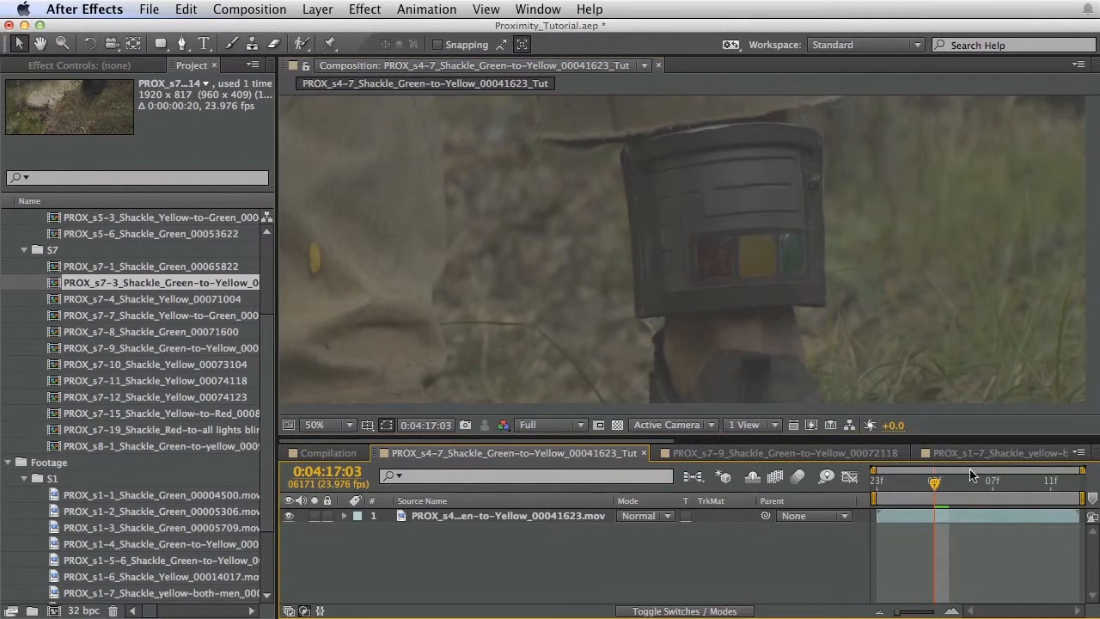
# Step: Switch to Chrome, examine the Film Riot playlist page, and close it
pyautogui.press('super+Tab')
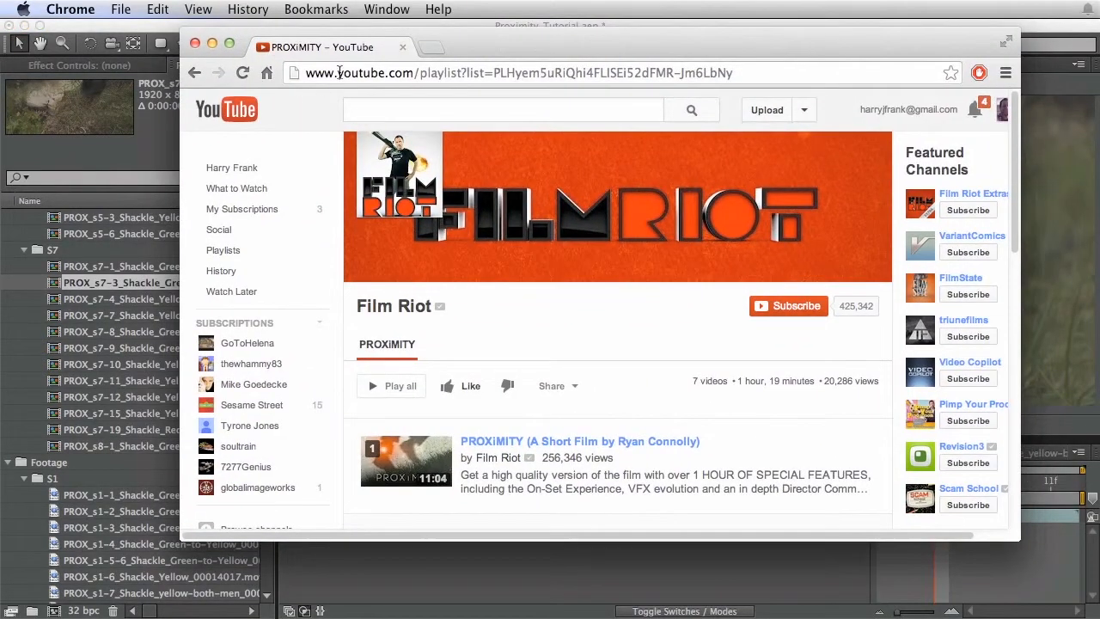
pyautogui.rightClick(198, 72)
pyautogui.click(362, 118)
pyautogui.moveTo(849, 303); pyautogui.dragTo(835, 301)
pyautogui.doubleClick(867, 306)
pyautogui.moveTo(700, 40); pyautogui.dragTo(696, 38)
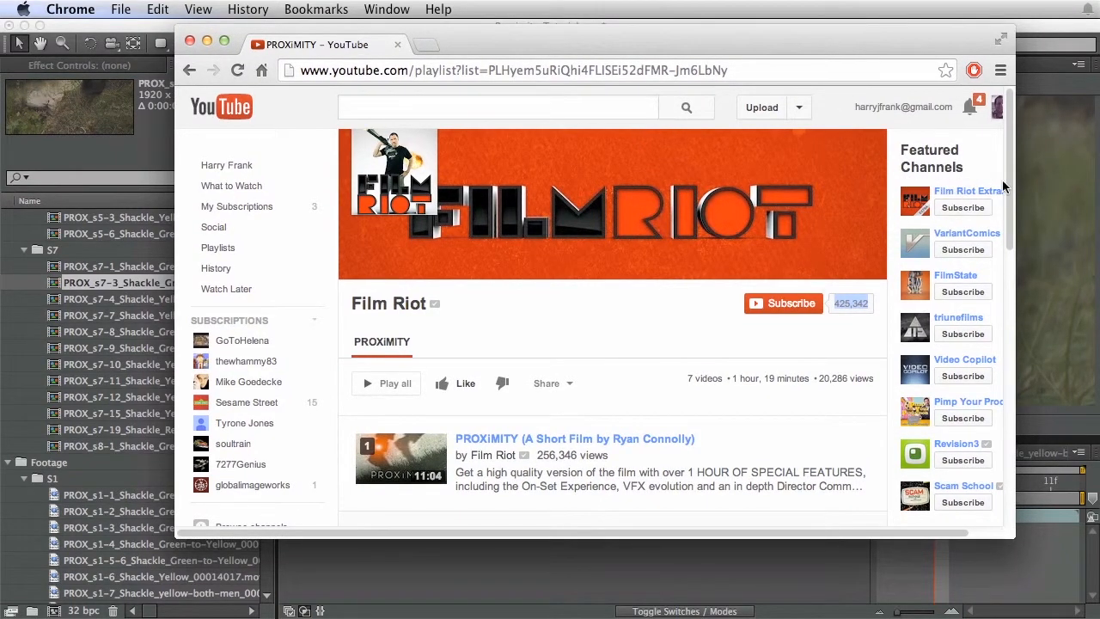
pyautogui.scroll(-2, 1017, 187)
pyautogui.scroll(2, 1017, 188)
pyautogui.press('super+w')
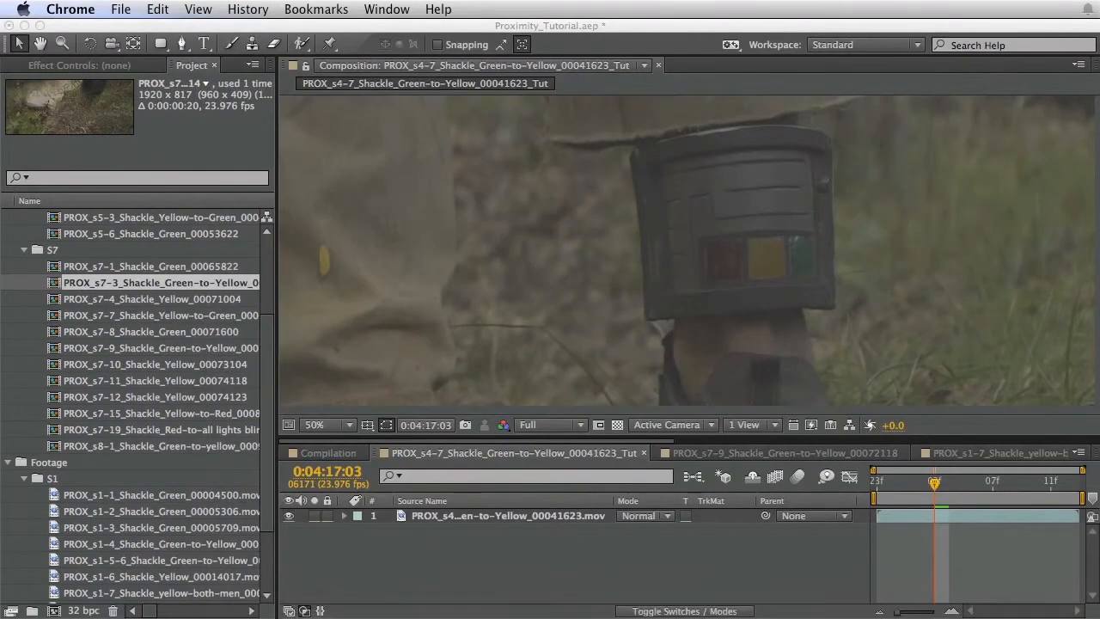
# Step: Back in After Effects, step through the s4-7 clip to 0:04:17:06 to examine the shackle's unlit lights
pyautogui.click(932, 484)
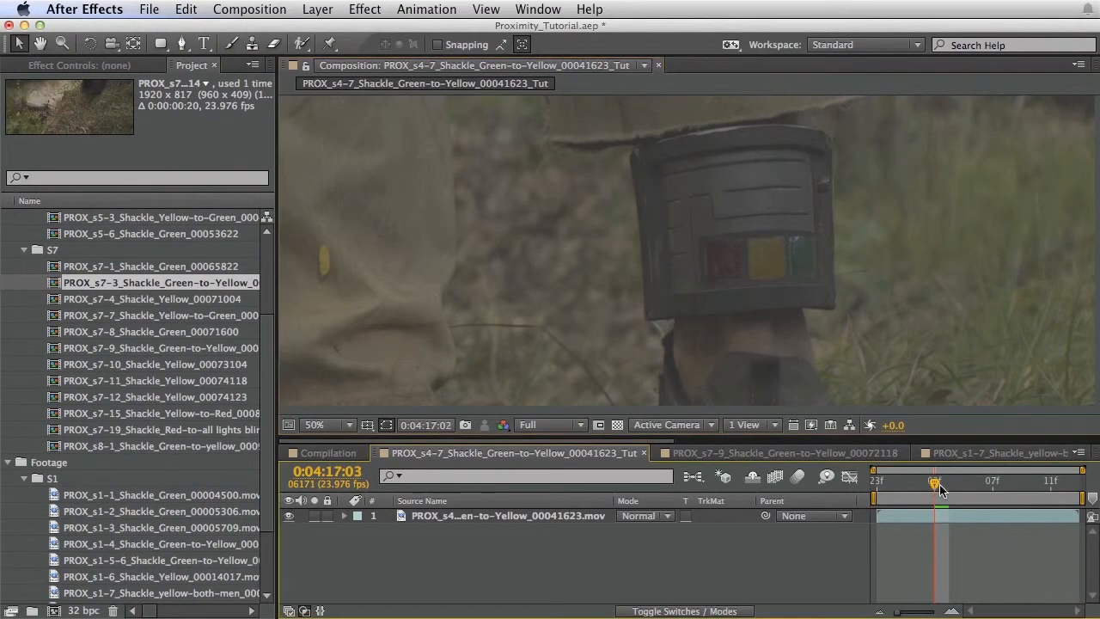
pyautogui.press('super+Tab')
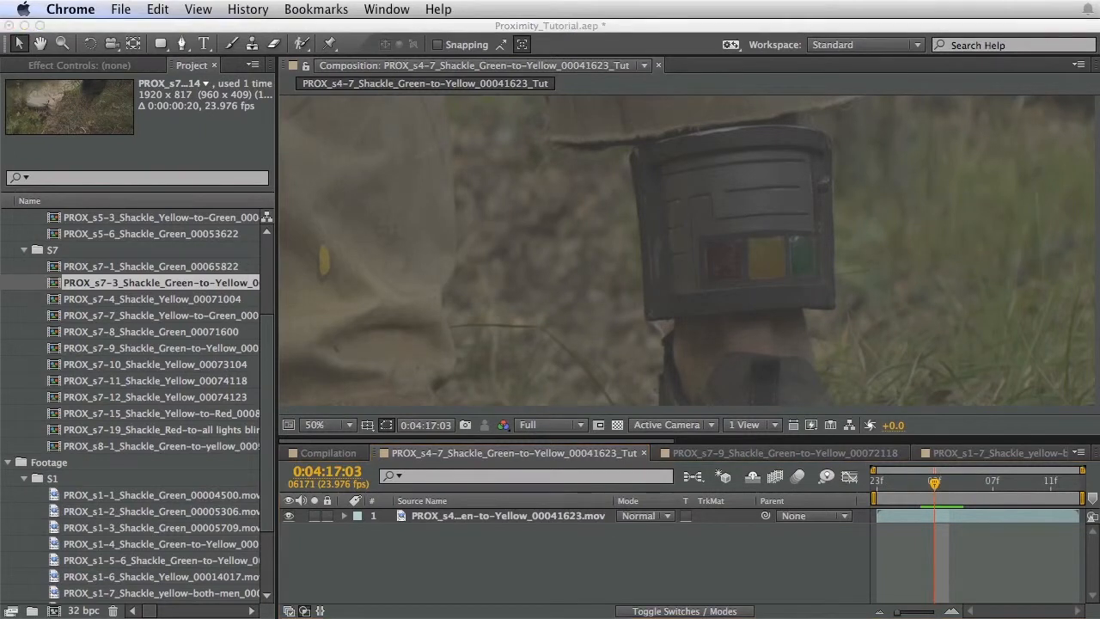
pyautogui.click(959, 496)
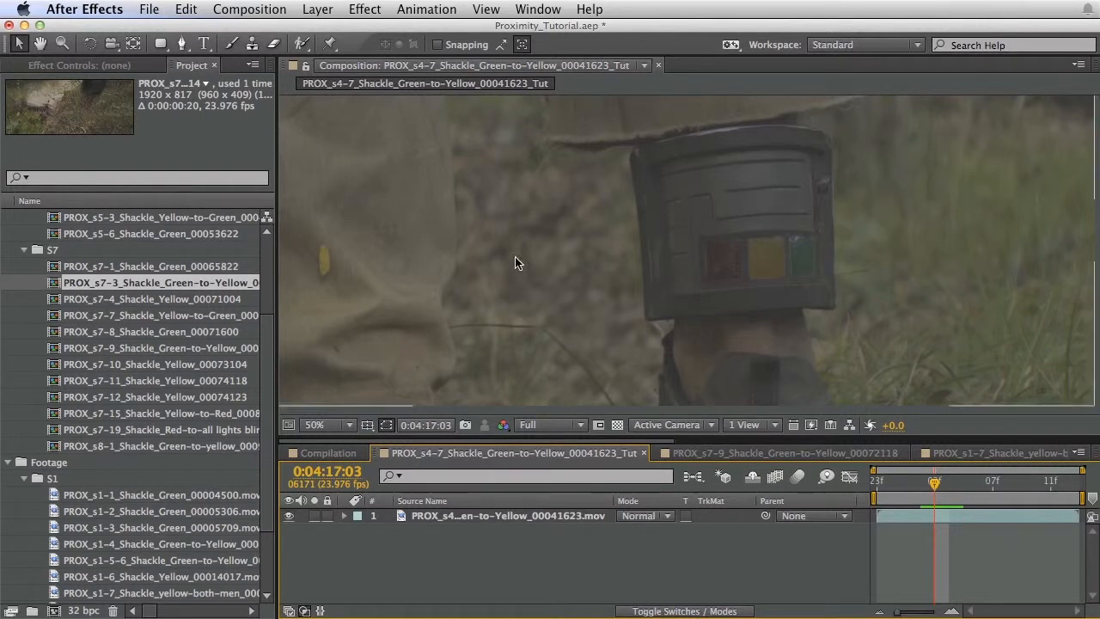
pyautogui.click(722, 220)
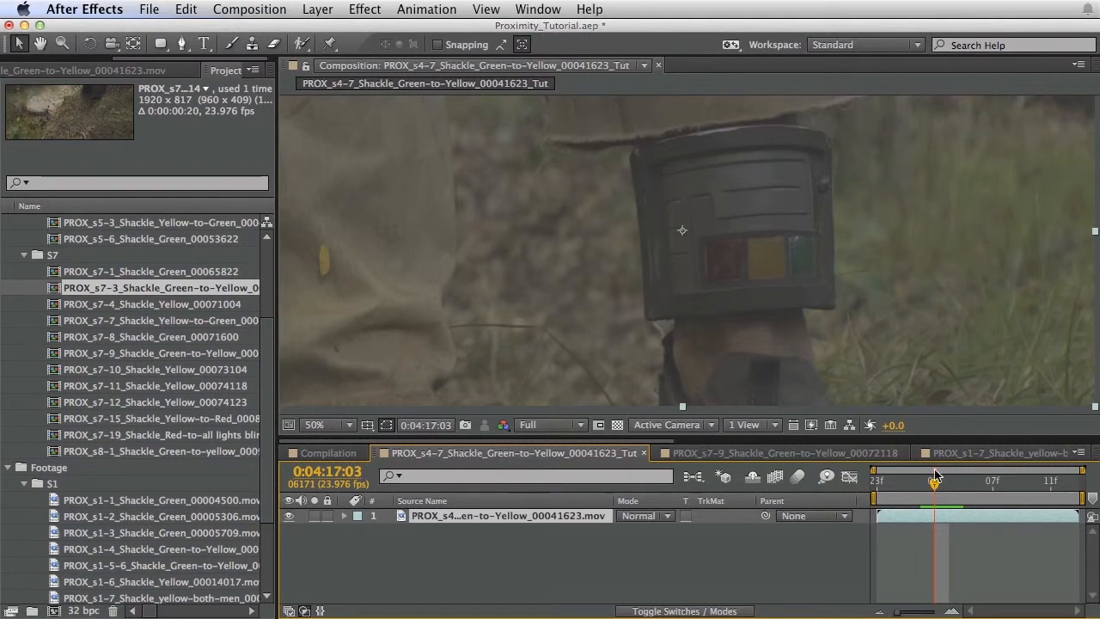
pyautogui.moveTo(935, 475); pyautogui.dragTo(949, 477)
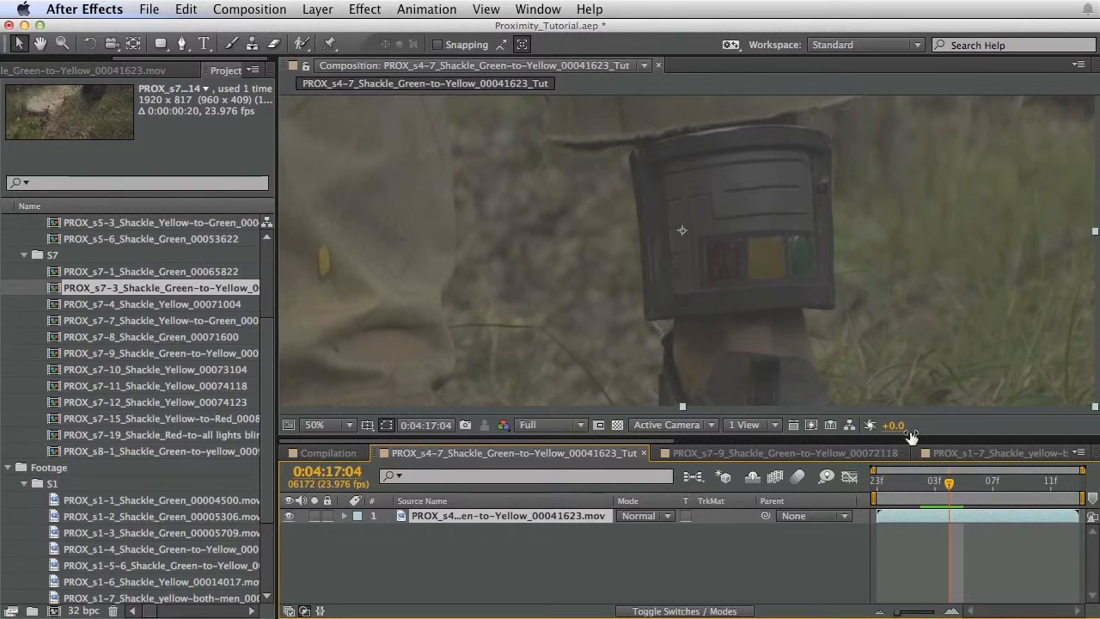
pyautogui.press('pagedown')
pyautogui.press('pagedown')
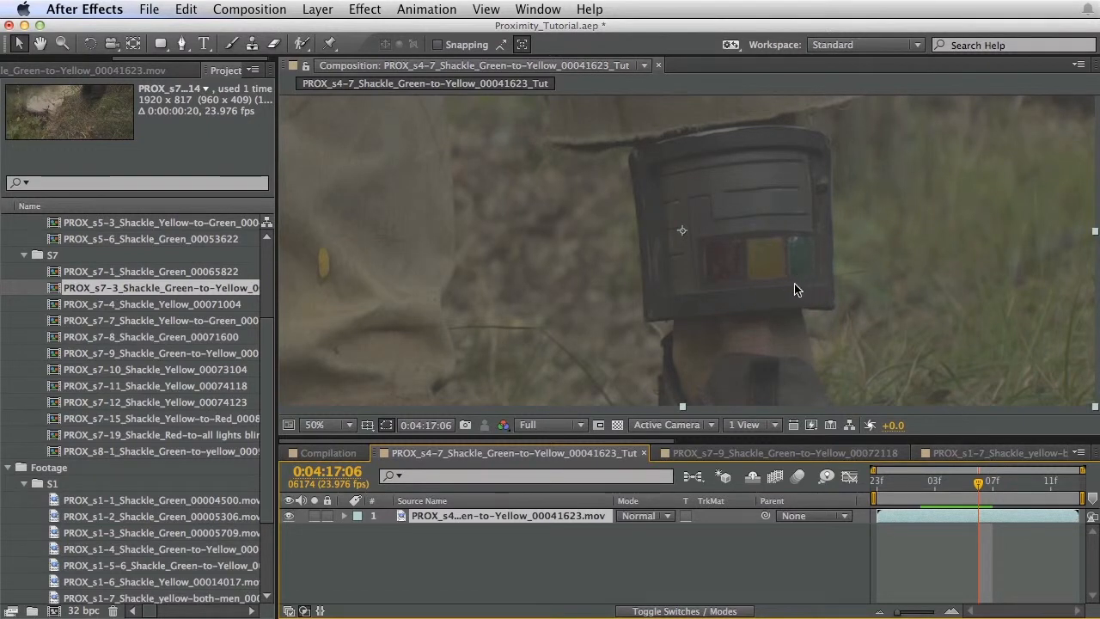
# Step: Return to frame 0:04:17:04 and magnify the composition view to 100% on the shackle's coloured lights
pyautogui.click(554, 569)
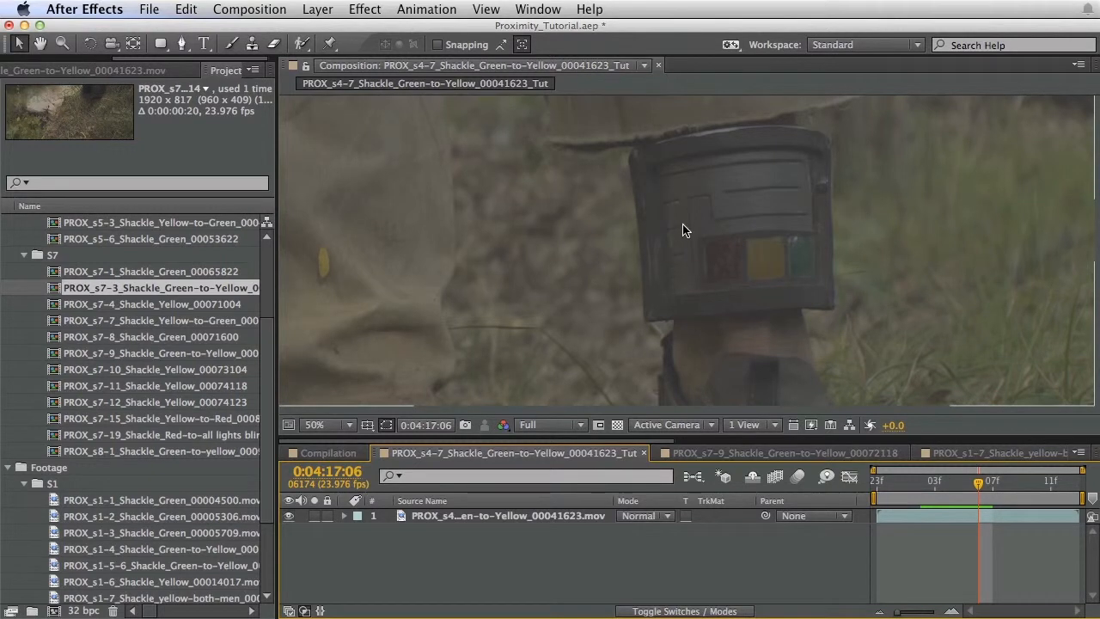
pyautogui.click(944, 486)
pyautogui.moveTo(791, 616); pyautogui.dragTo(757, 617)
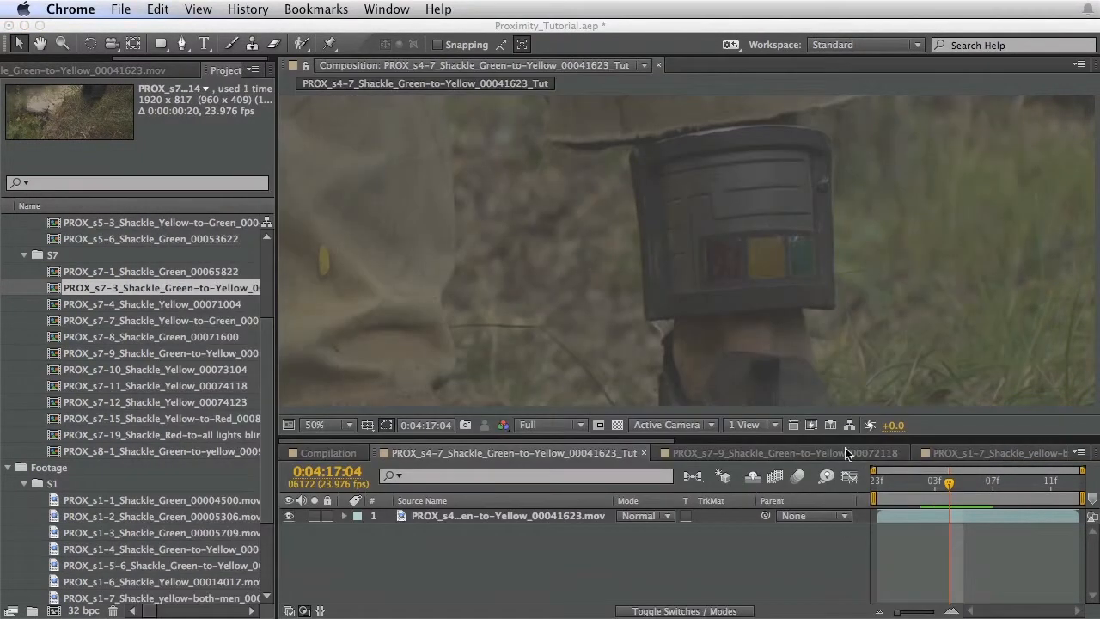
pyautogui.click(494, 521)
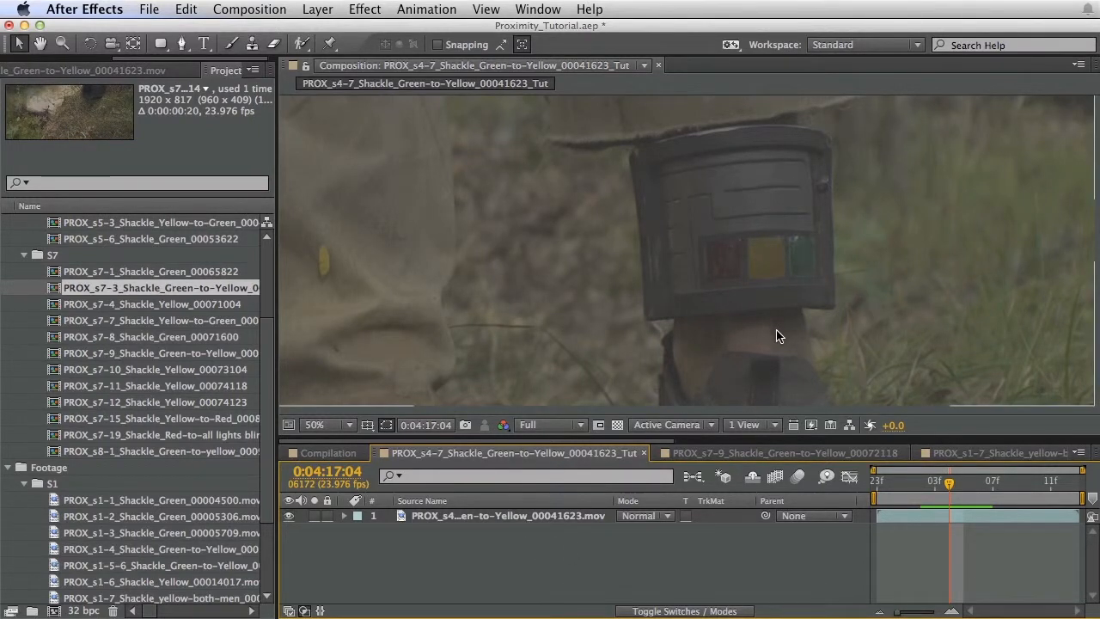
pyautogui.scroll(1, 777, 330)
pyautogui.moveTo(774, 289); pyautogui.dragTo(724, 247)
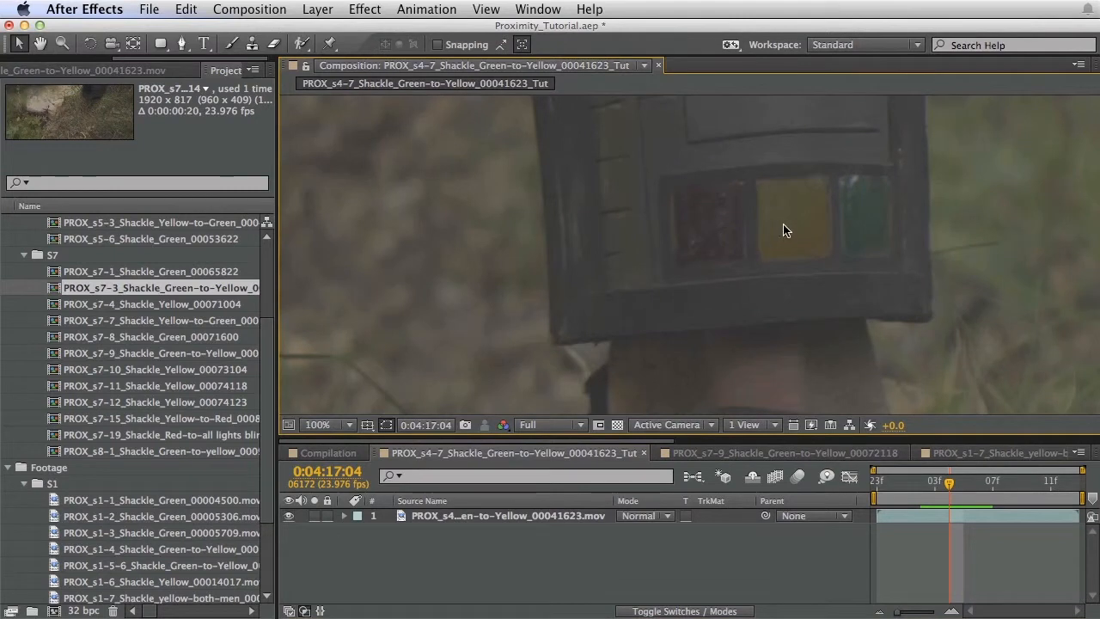
# Step: Send the PROX_s4-7 Green-to-Yellow clip layer to mocha AE for tracking
pyautogui.click(540, 520)
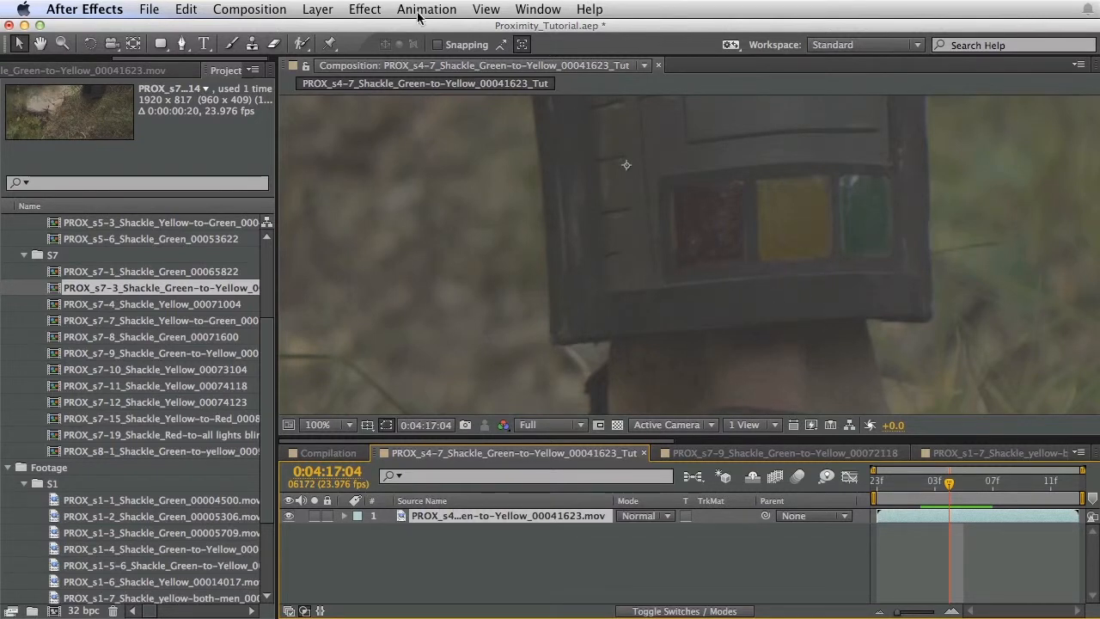
pyautogui.click(423, 9)
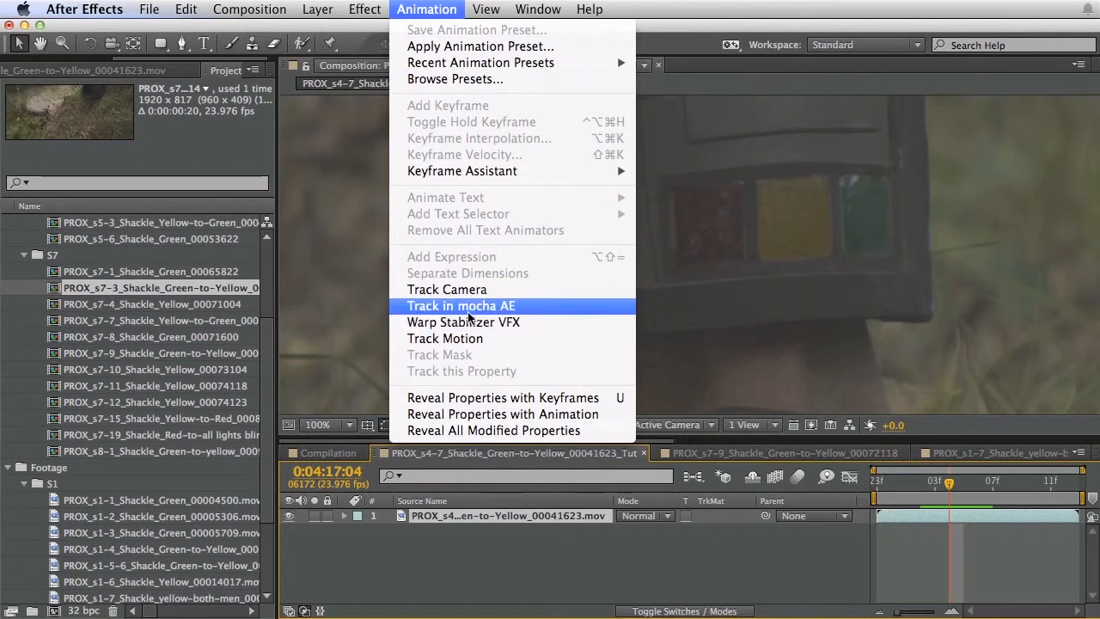
pyautogui.click(530, 310)
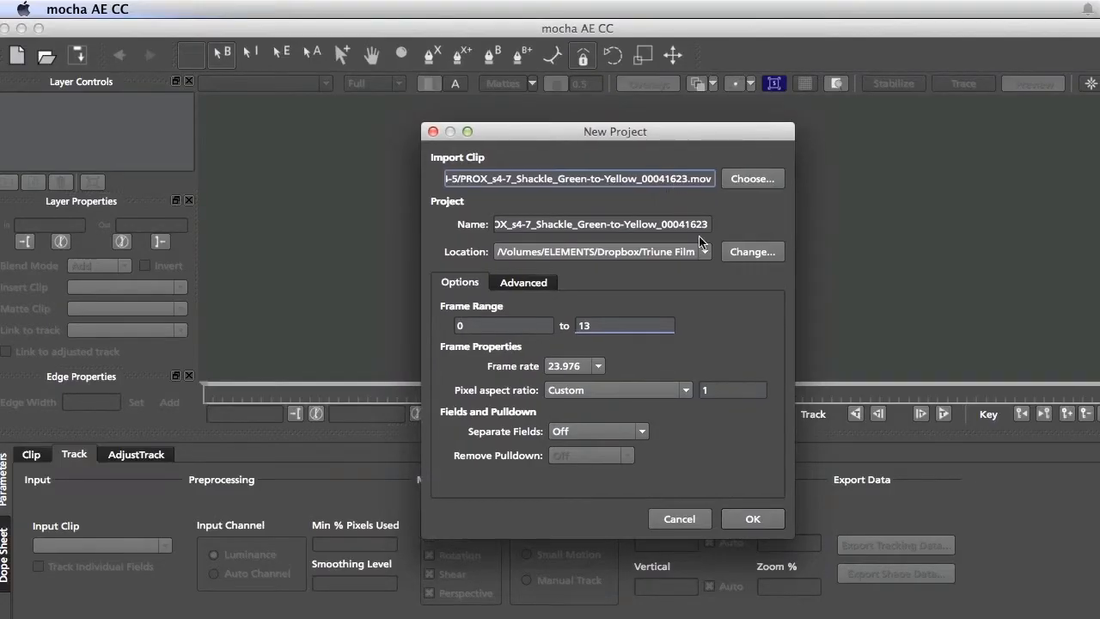
# Step: Create the mocha project under the name PROX_s4-7_Shackle_Green-to-Yellow_00041623_Tut2
pyautogui.click(660, 226)
pyautogui.moveTo(659, 225); pyautogui.dragTo(873, 240)
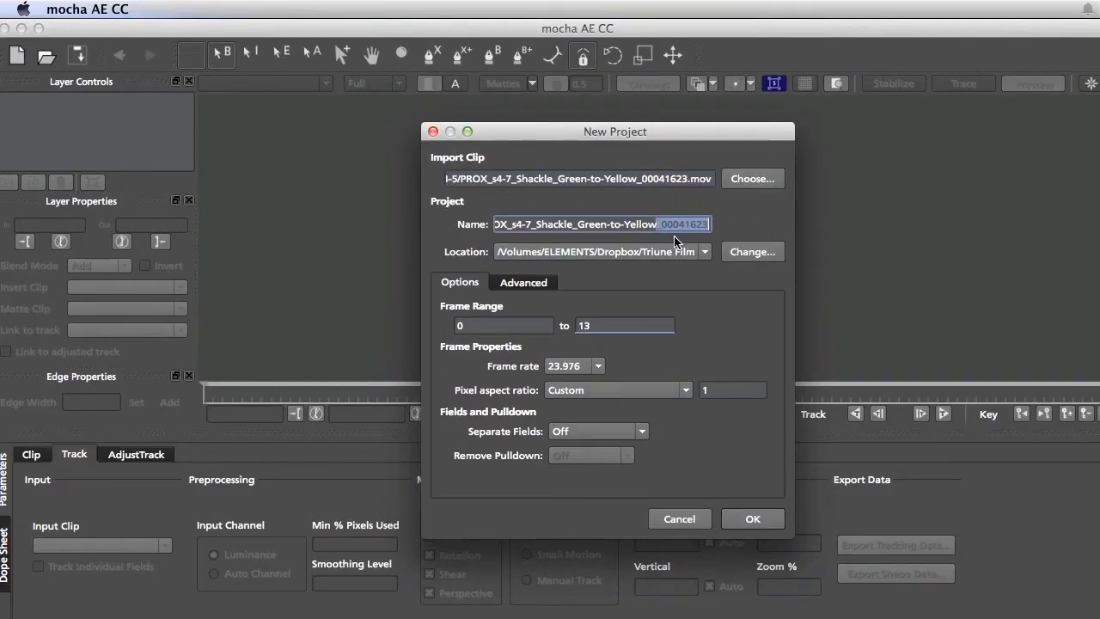
pyautogui.write('_')
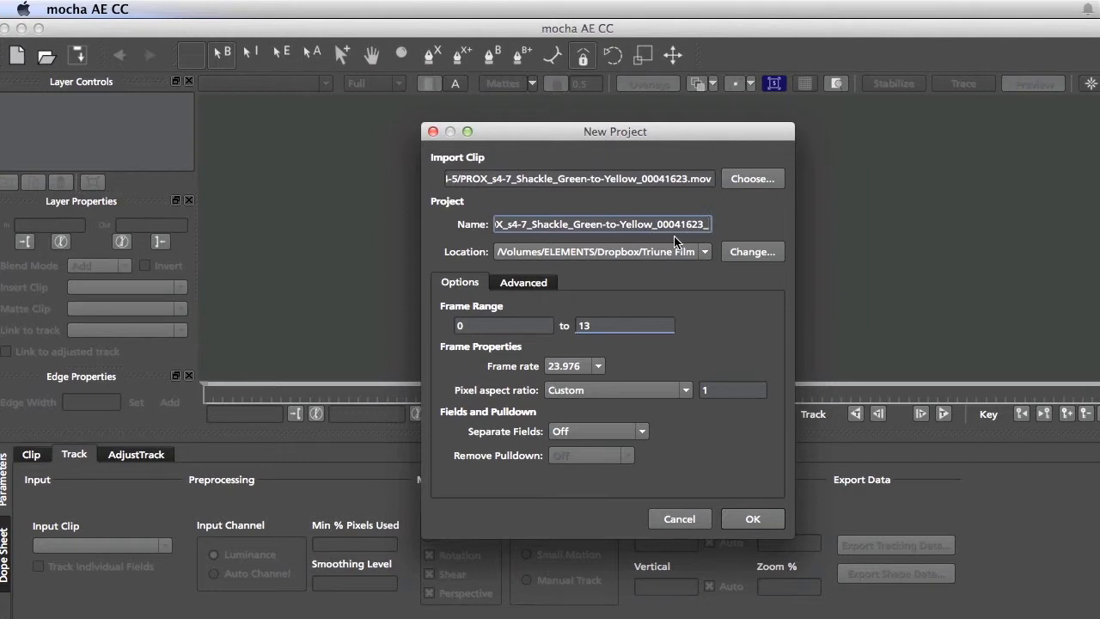
pyautogui.write('Tut2')
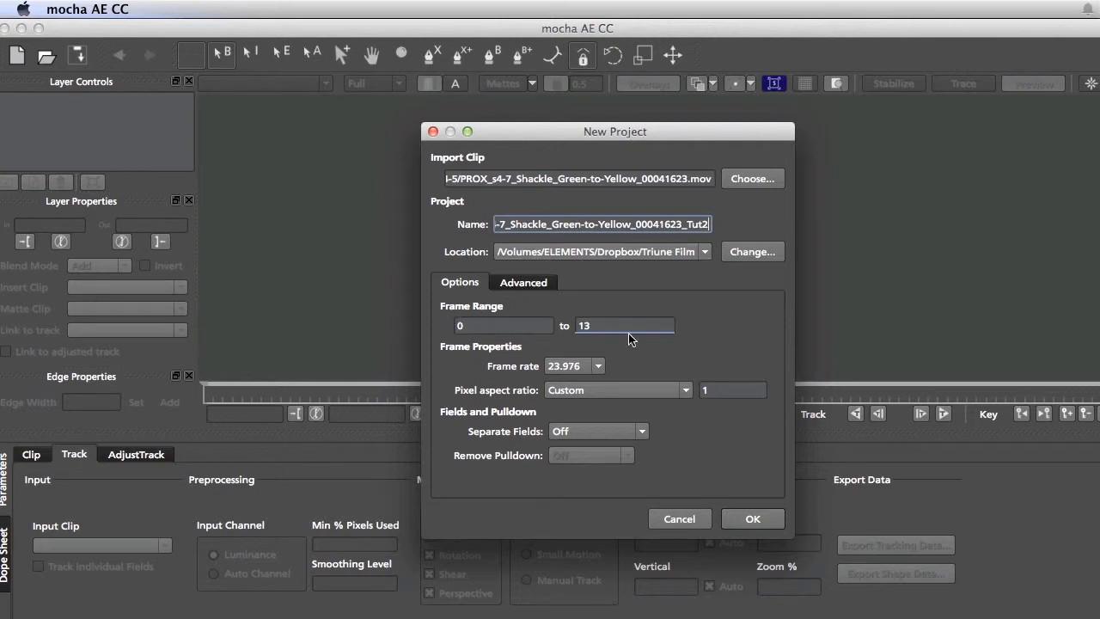
pyautogui.click(753, 519)
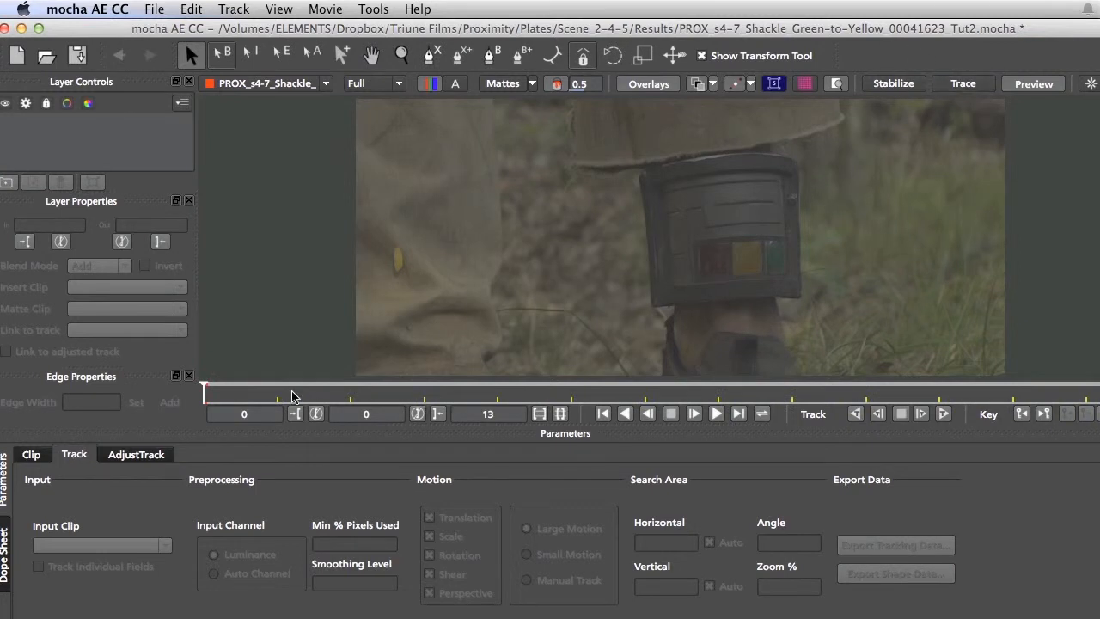
# Step: Draw a closed X-spline around the shackle's yellow and green lights at frame 0
pyautogui.click(272, 396)
pyautogui.moveTo(283, 396); pyautogui.dragTo(245, 387)
pyautogui.press('x')
pyautogui.press('z')
pyautogui.press('x')
pyautogui.moveTo(750, 288); pyautogui.dragTo(674, 196)
pyautogui.press('z')
pyautogui.press('x')
pyautogui.press('z')
pyautogui.press('x')
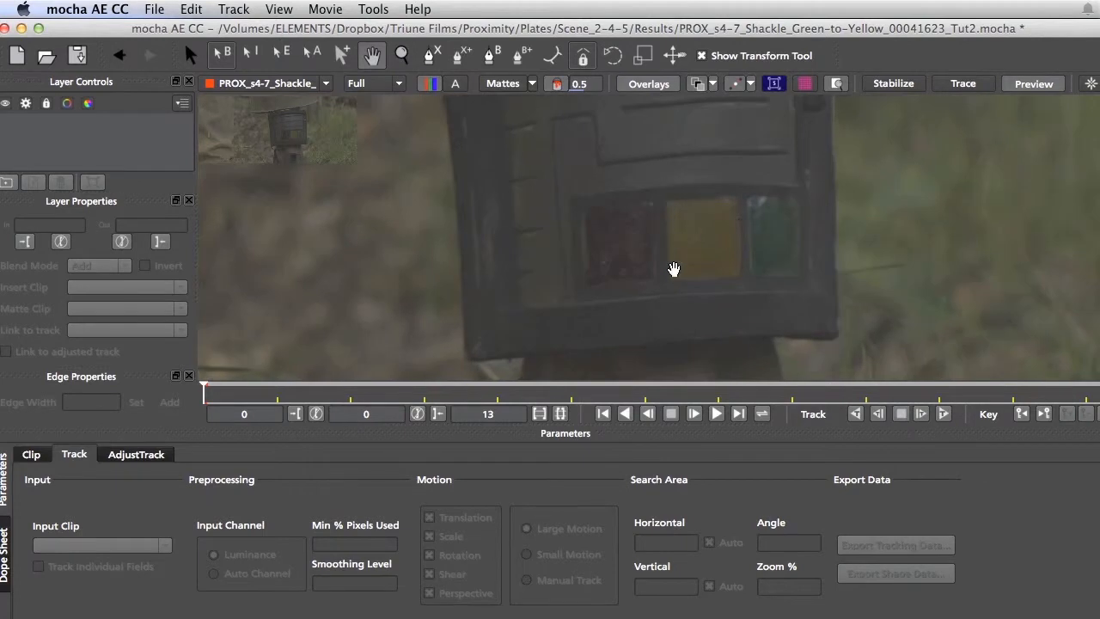
pyautogui.press('super+l')
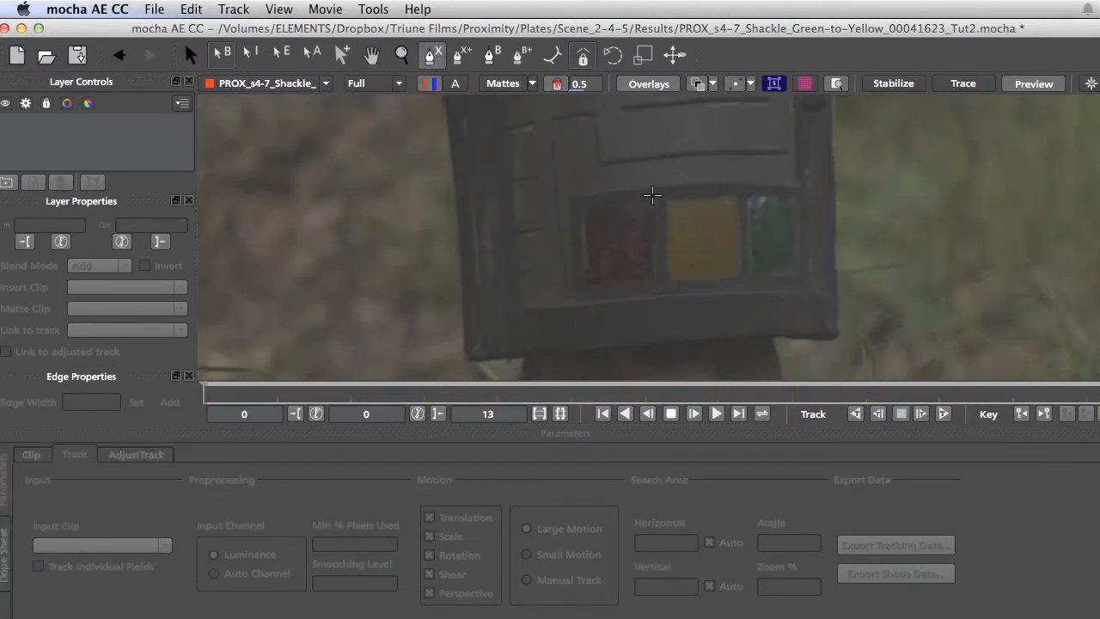
pyautogui.click(656, 203)
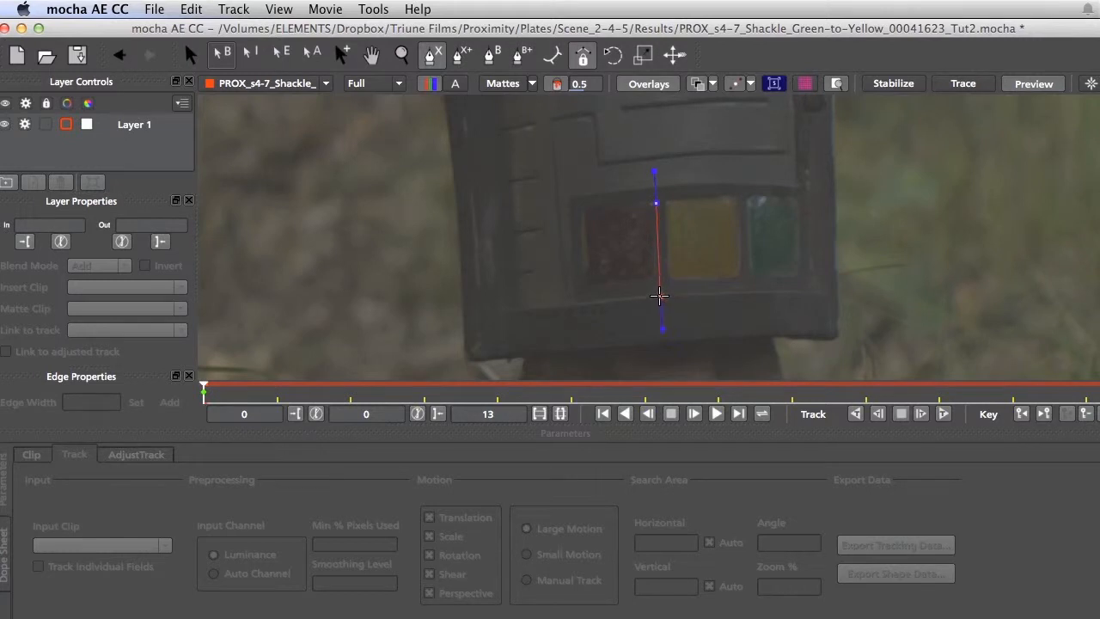
pyautogui.click(659, 296)
pyautogui.click(793, 288)
pyautogui.click(789, 187)
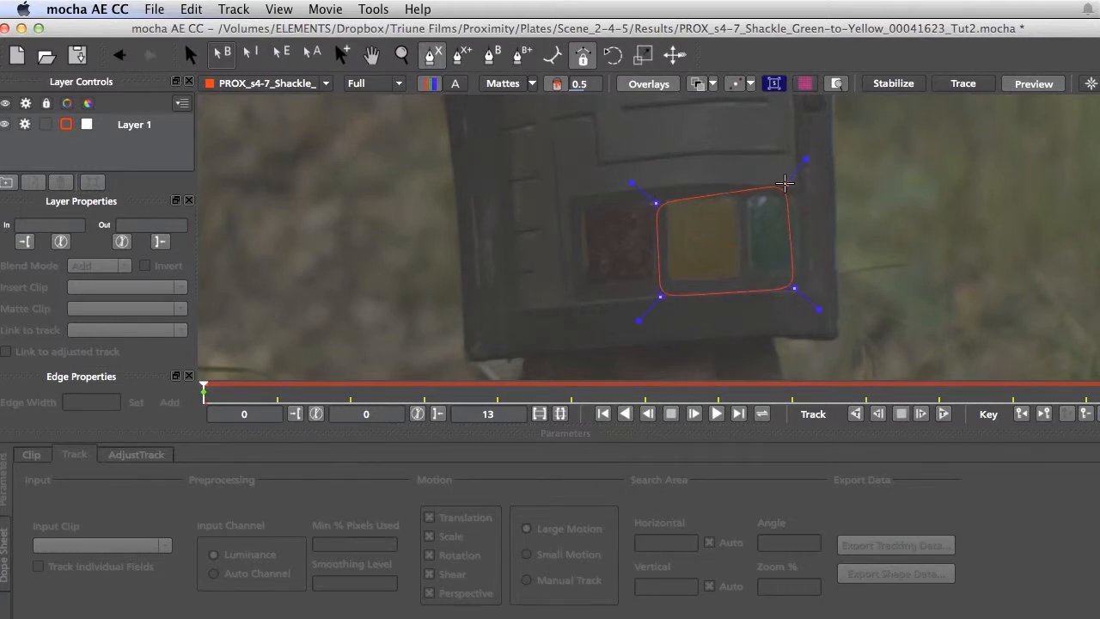
pyautogui.click(656, 198)
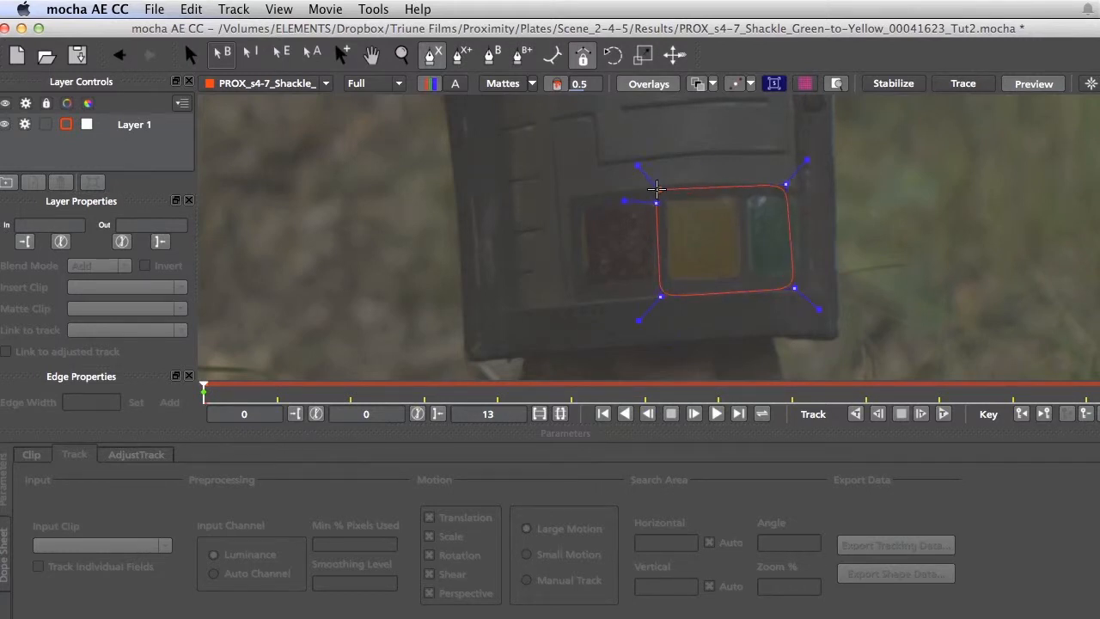
pyautogui.click(703, 184)
pyautogui.rightClick(656, 203)
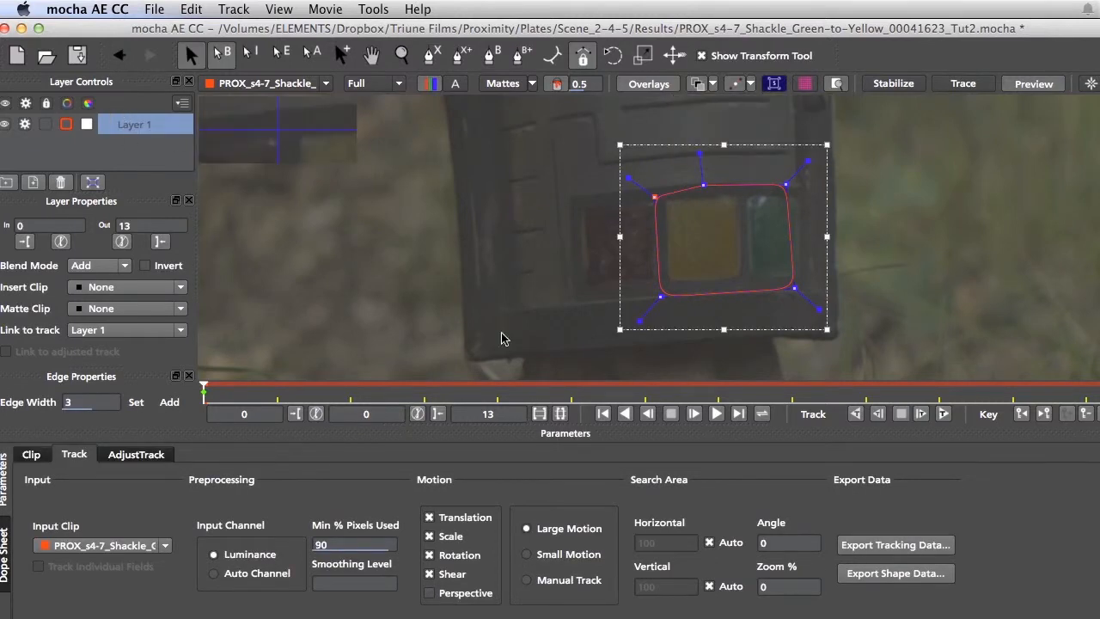
# Step: Track Layer 1 forward through the clip and copy its tracking data to the clipboard as After Effects Transform Data
pyautogui.click(944, 413)
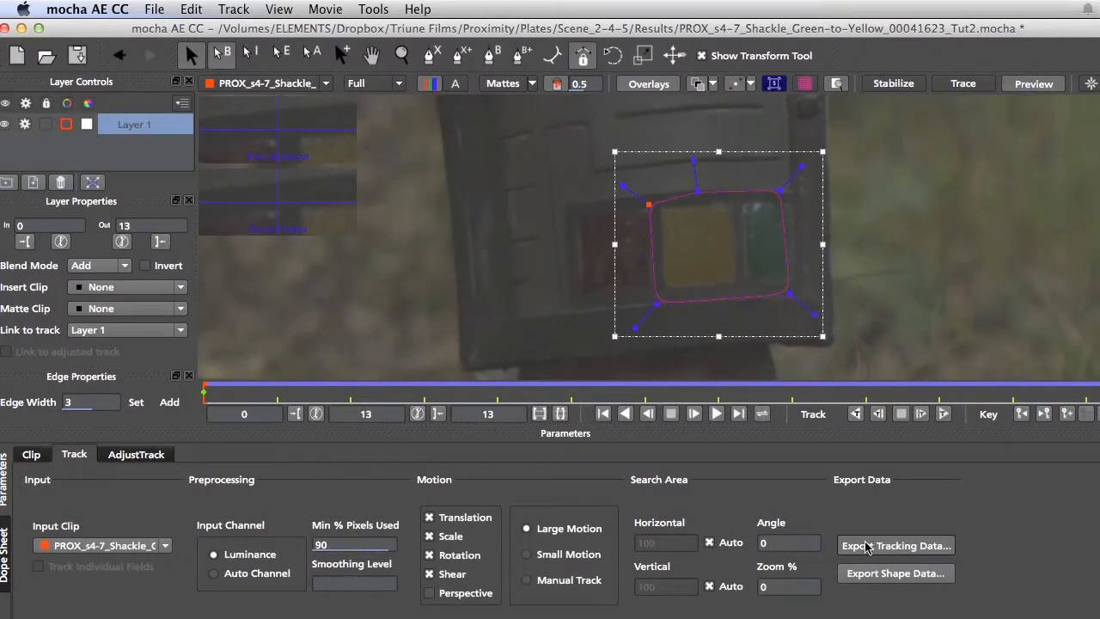
pyautogui.click(879, 546)
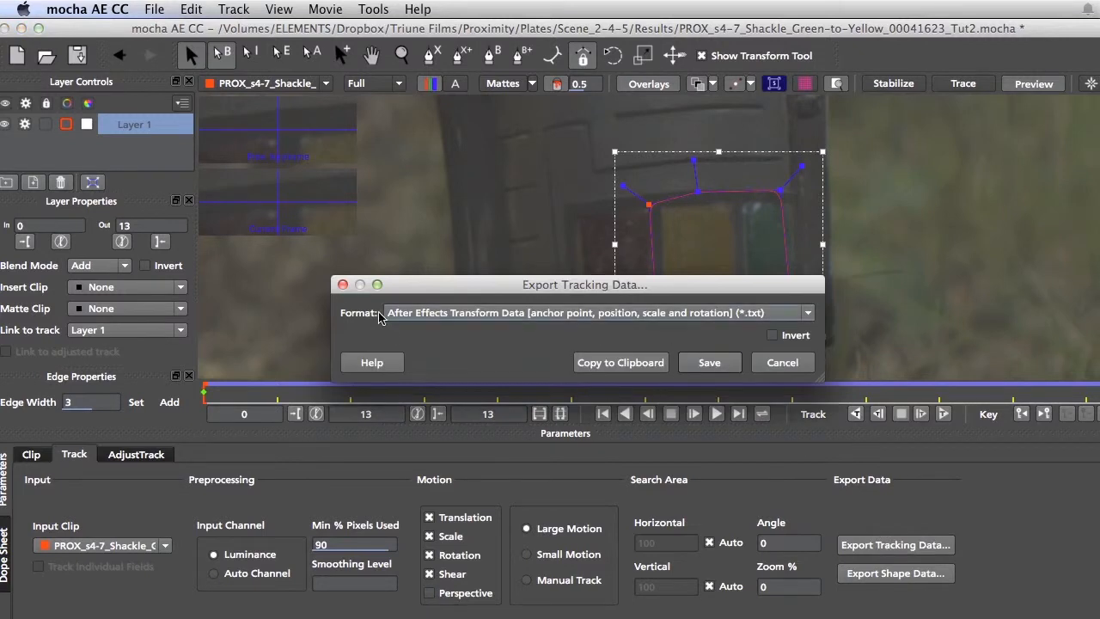
pyautogui.click(406, 314)
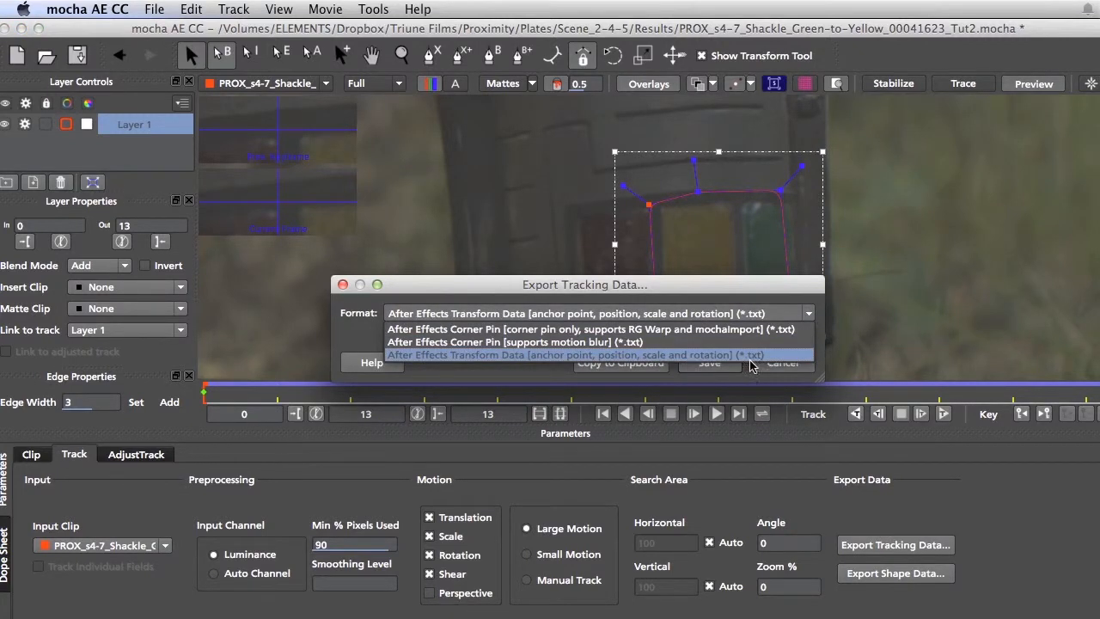
pyautogui.click(687, 356)
pyautogui.click(628, 363)
# Step: Switch to After Effects, add a null object to the s4-7 composition, and name it Tracking Null
pyautogui.press('super+Tab')
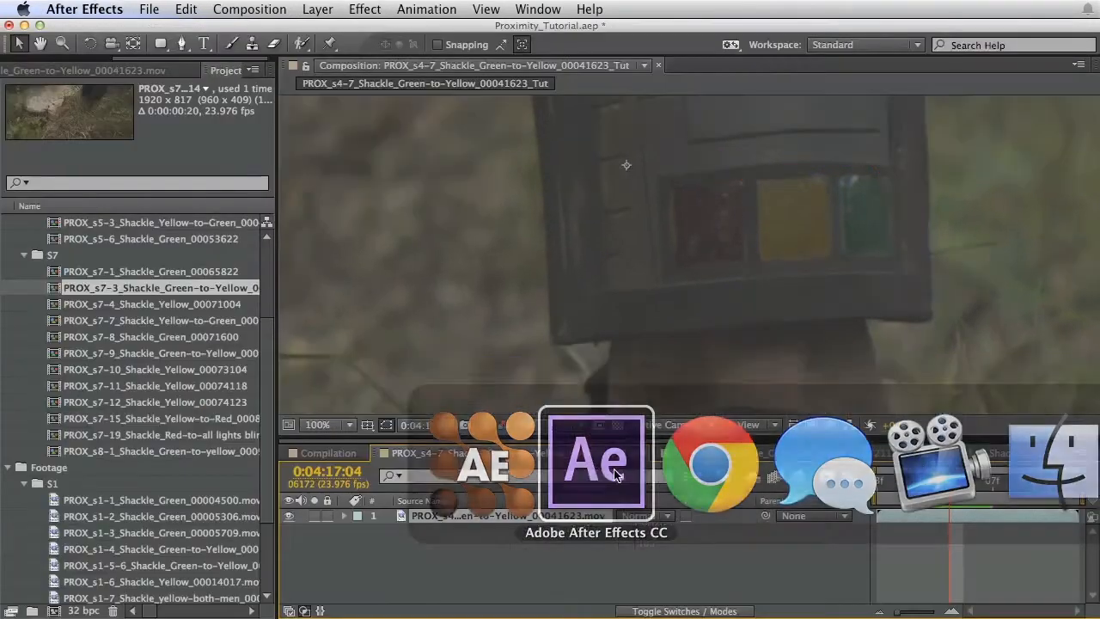
pyautogui.click(316, 11)
pyautogui.moveTo(325, 29)
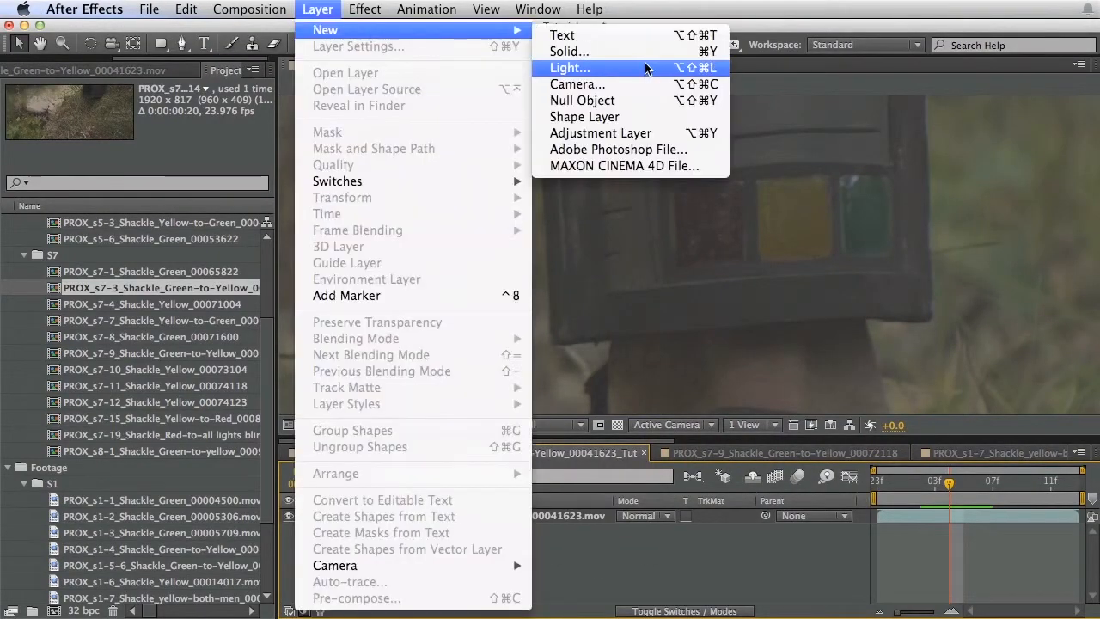
pyautogui.click(586, 105)
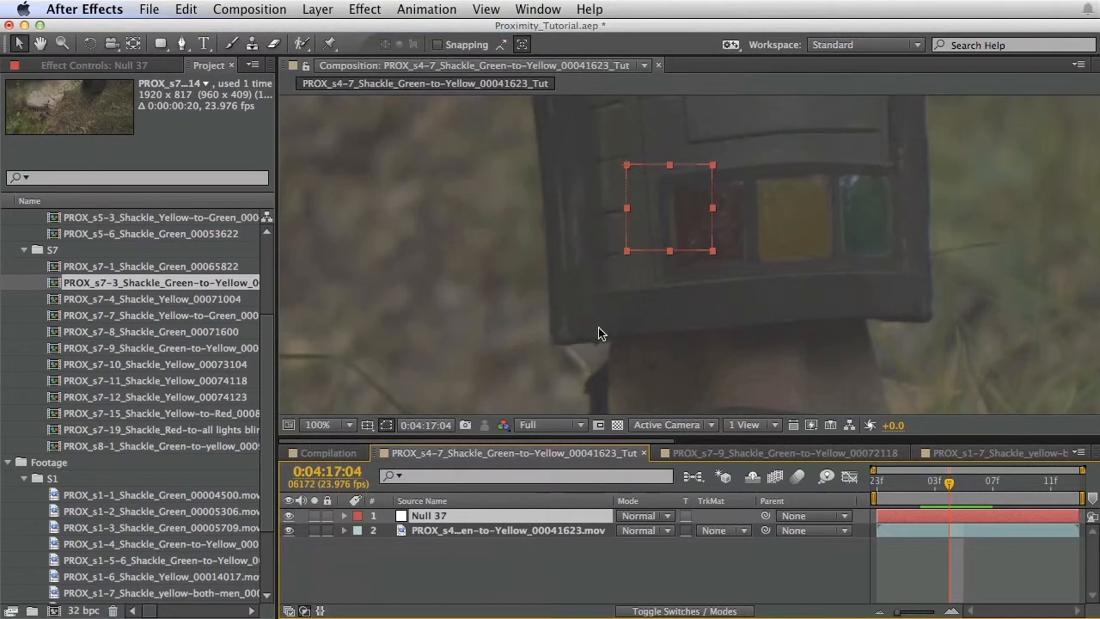
pyautogui.press('super+shift+y')
pyautogui.write('Tracking N')
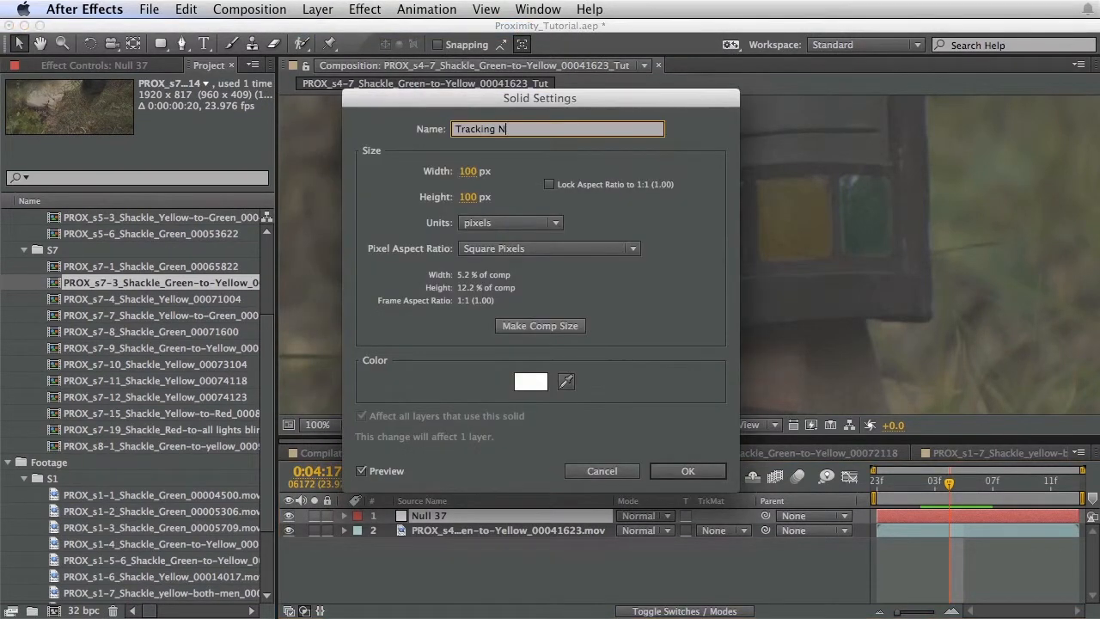
pyautogui.write('ull')
pyautogui.press('Return')
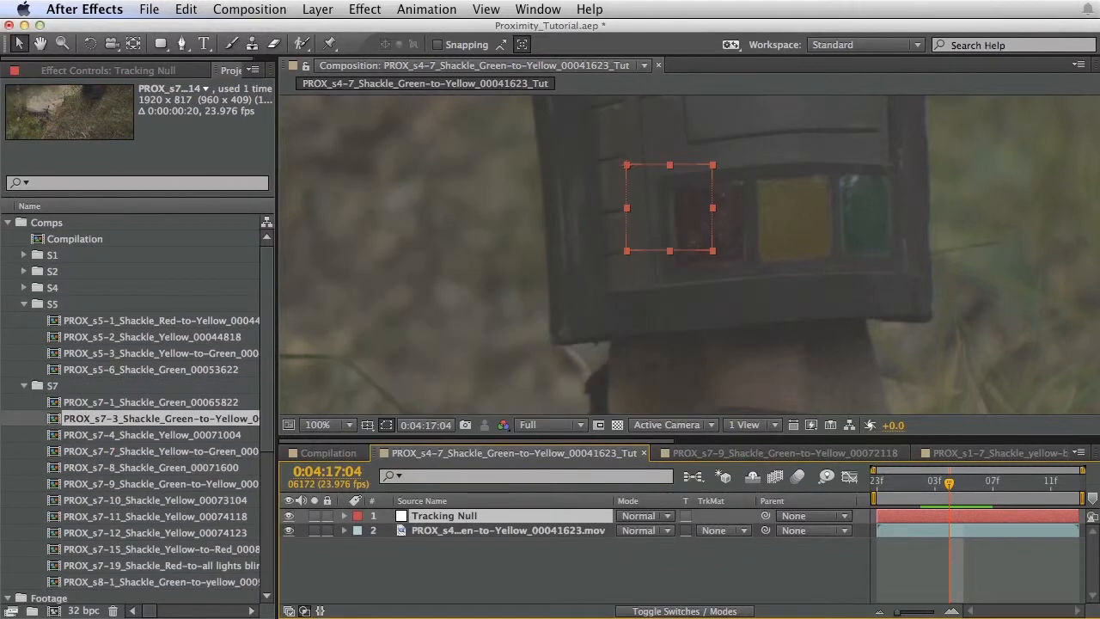
# Step: Paste the tracking data onto the Tracking Null at the composition's first frame and reveal its keyframed properties
pyautogui.press('Home')
pyautogui.press('super+v')
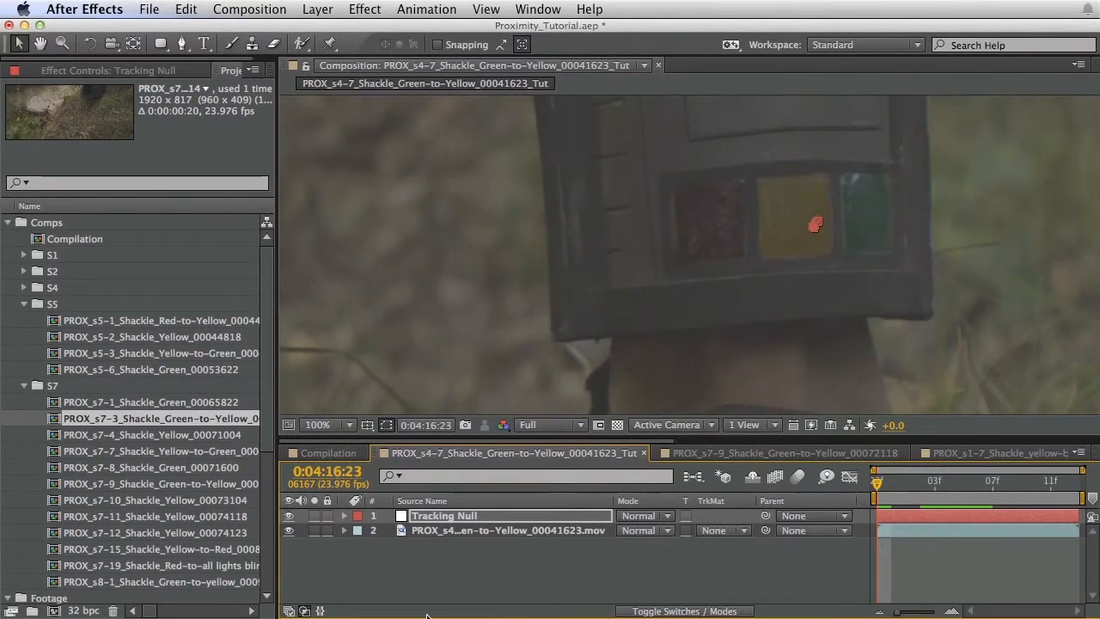
pyautogui.press('u')
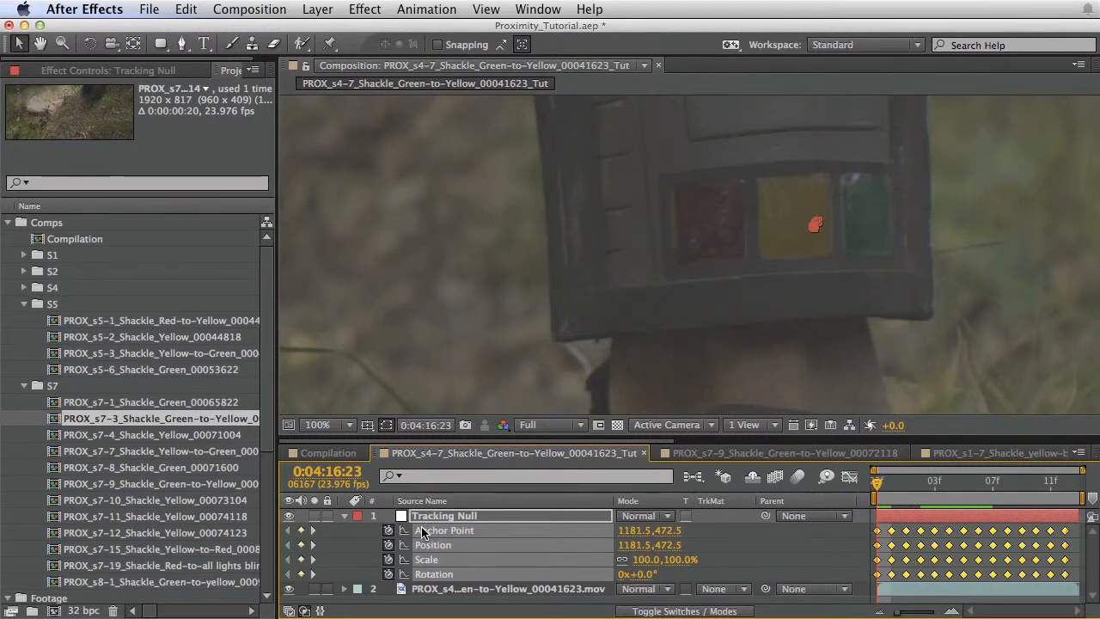
# Step: Remove the Tracking Null's Anchor Point keyframes and set its anchor point to 0,0
pyautogui.click(351, 545)
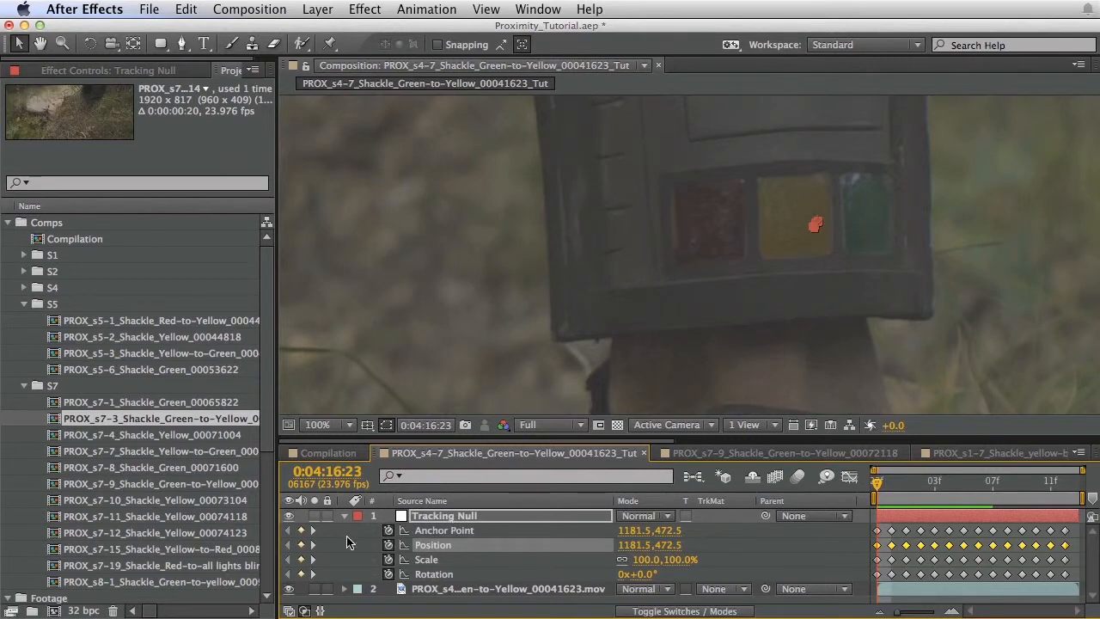
pyautogui.click(390, 529)
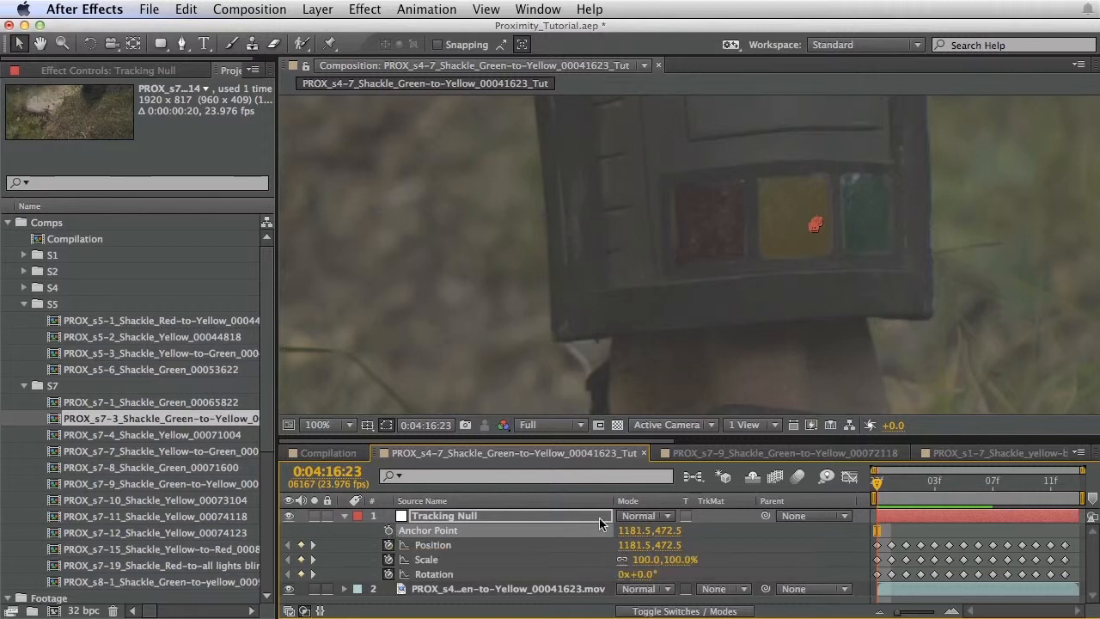
pyautogui.click(636, 531)
pyautogui.write('0')
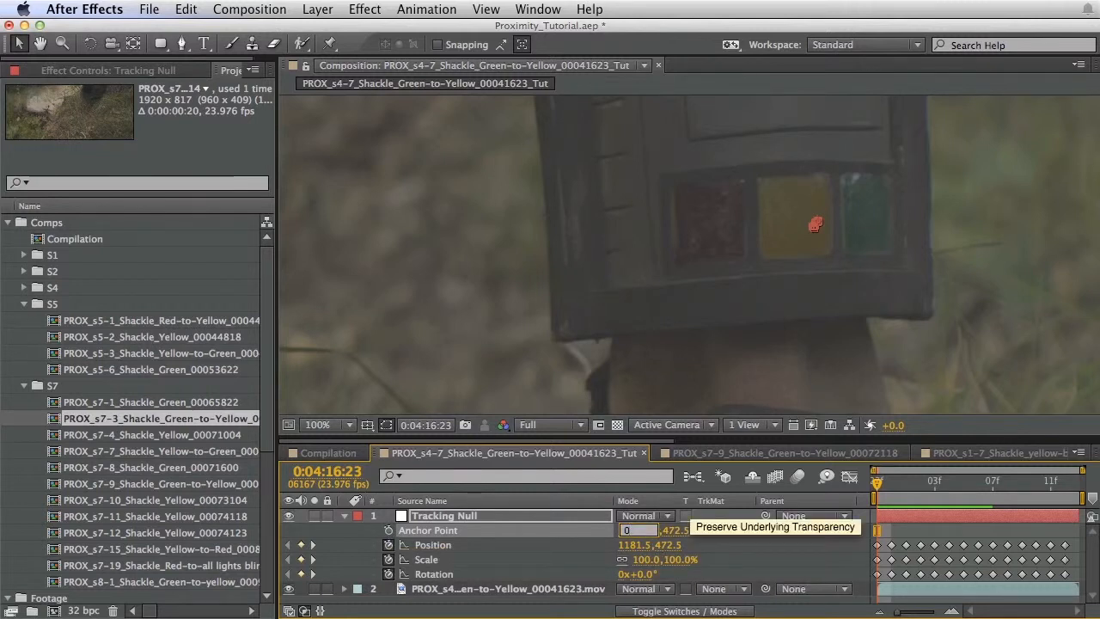
pyautogui.press('Tab')
pyautogui.write('0')
pyautogui.press('Return')
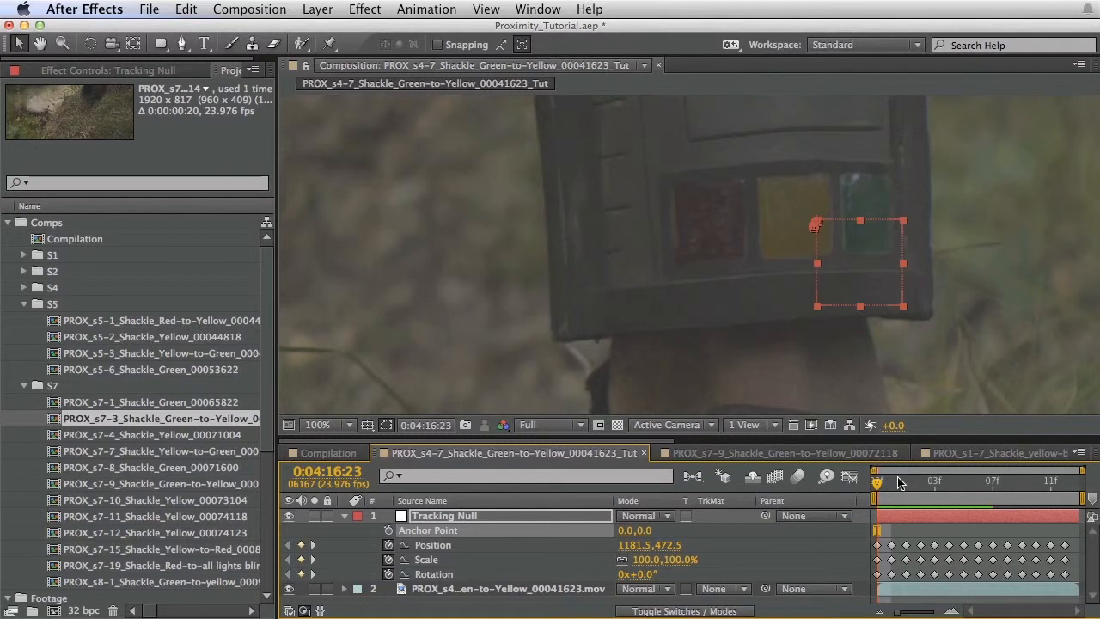
# Step: Preview and scrub the clip to examine how the Tracking Null follows the shackle
pyautogui.click(903, 481)
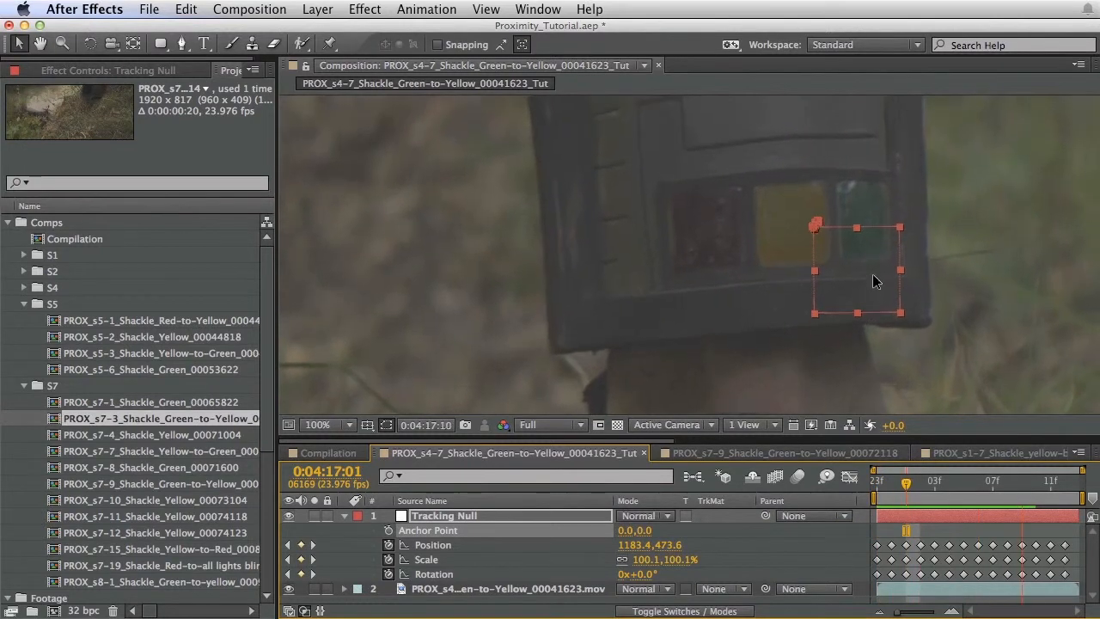
pyautogui.click(893, 488)
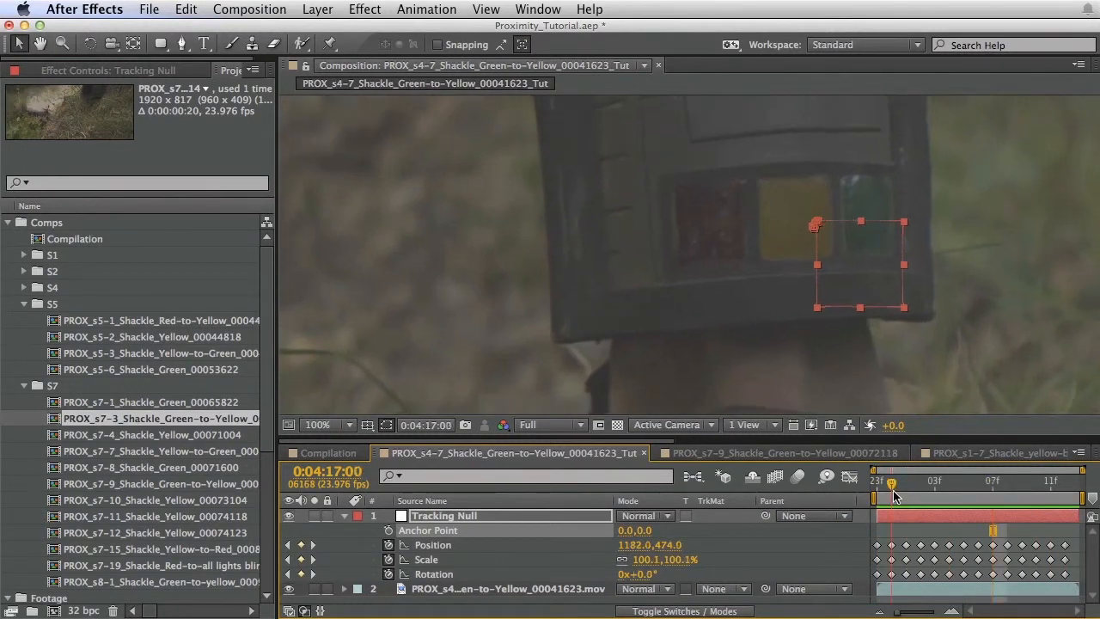
pyautogui.moveTo(893, 490)
pyautogui.mouseDown()
pyautogui.moveTo(941, 484)
pyautogui.moveTo(878, 481)
pyautogui.mouseUp()
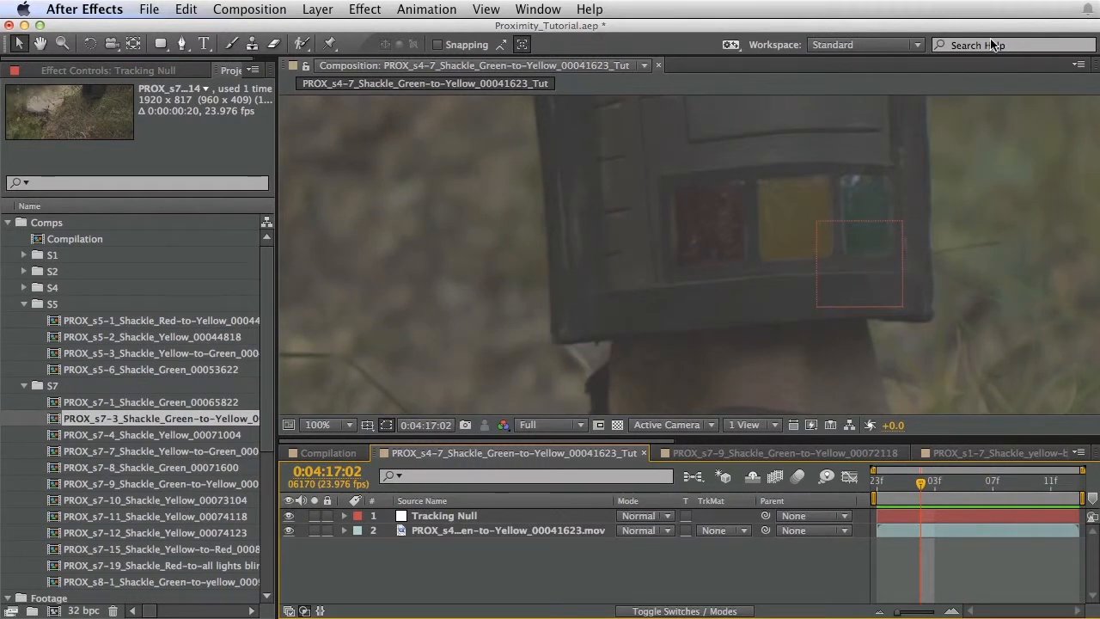
# Step: Create a 100 by 100 px solid coloured FFC500 and place it over the shackle's yellow light, rotated to match its tilt
pyautogui.press('super+y')
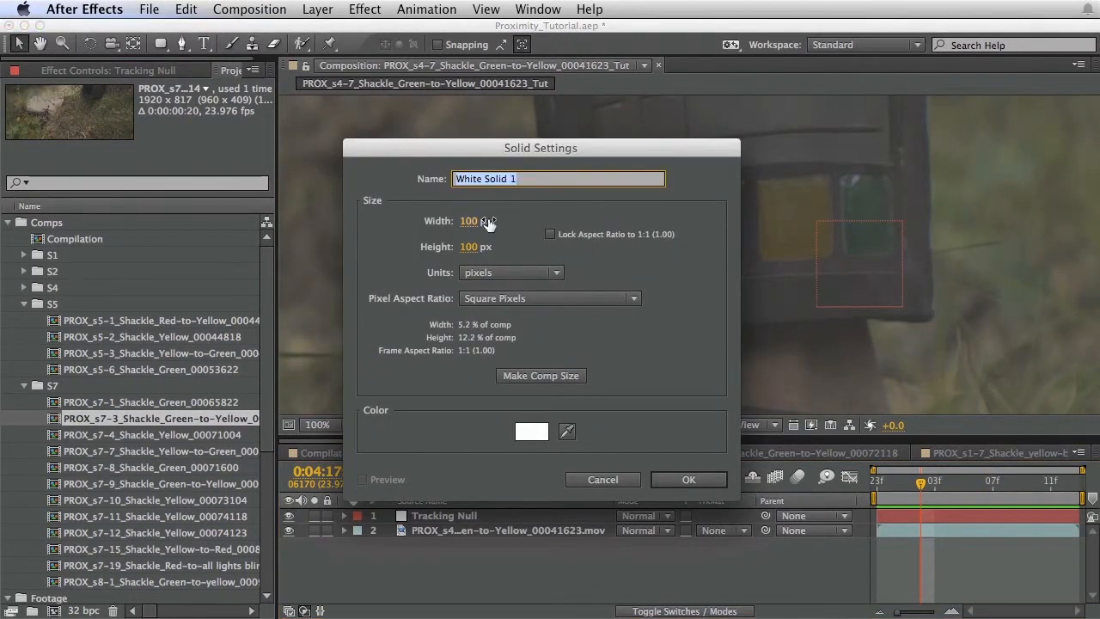
pyautogui.click(470, 221)
pyautogui.click(533, 432)
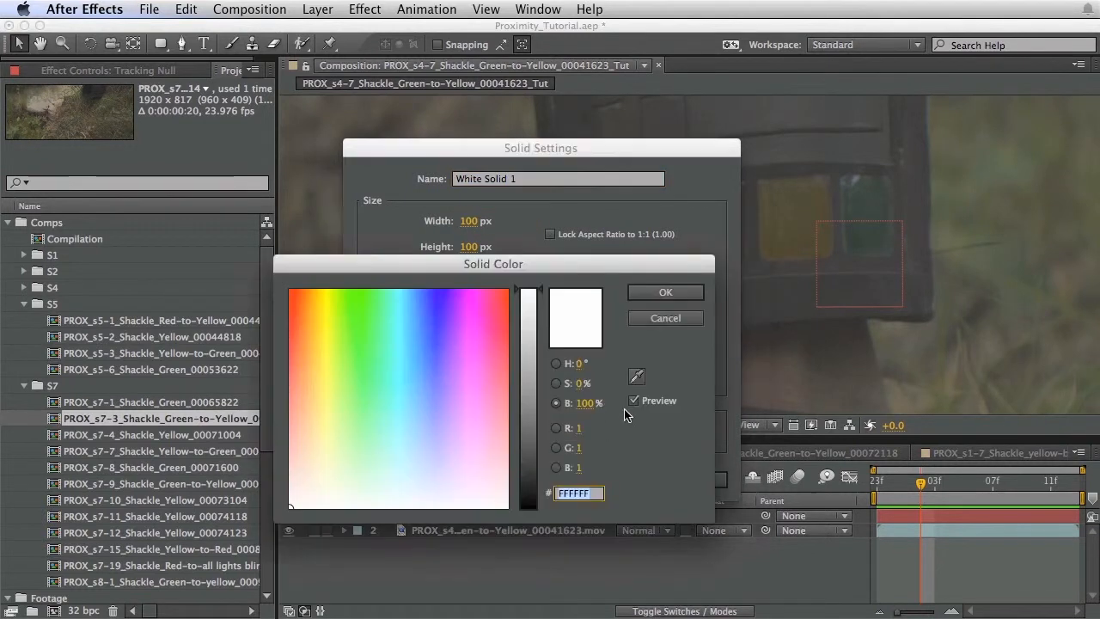
pyautogui.moveTo(331, 339); pyautogui.dragTo(317, 290)
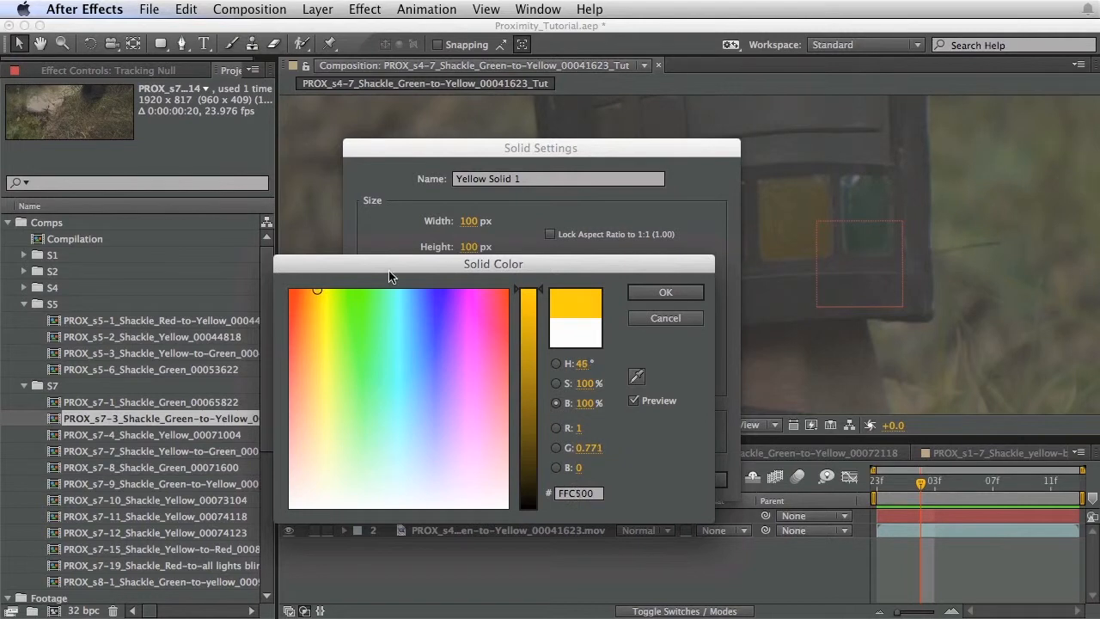
pyautogui.click(665, 295)
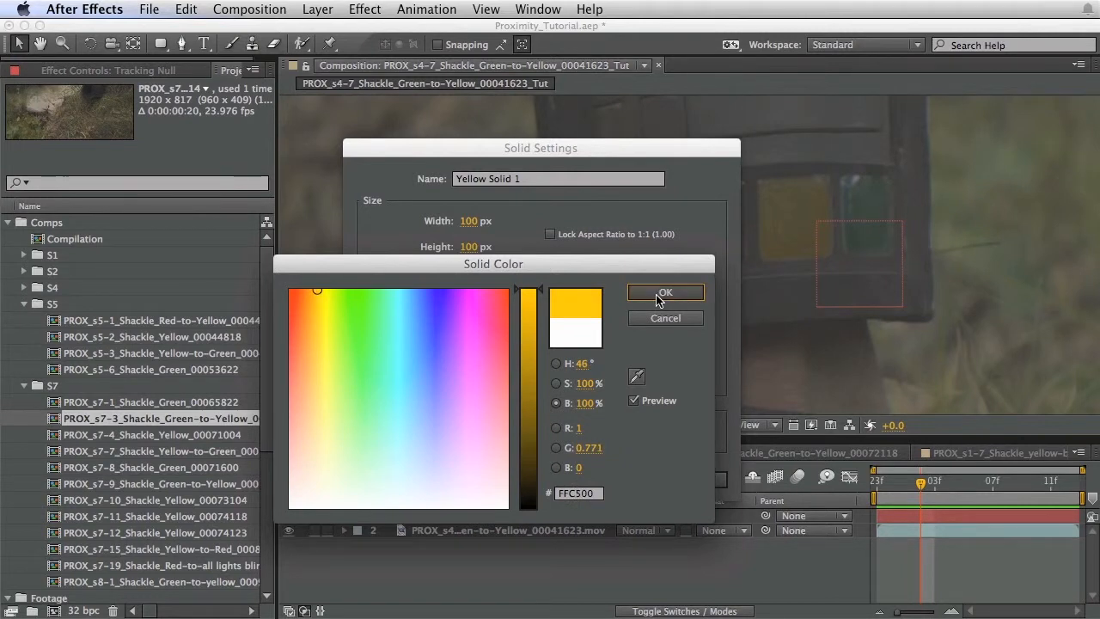
pyautogui.click(701, 481)
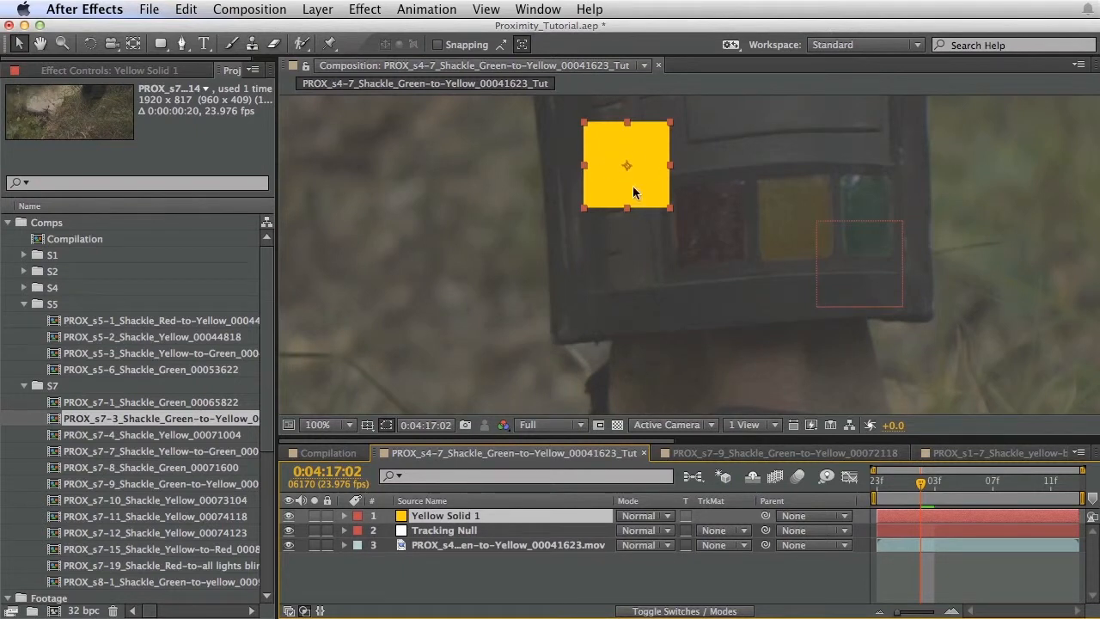
pyautogui.moveTo(633, 187); pyautogui.dragTo(829, 242)
pyautogui.press('w')
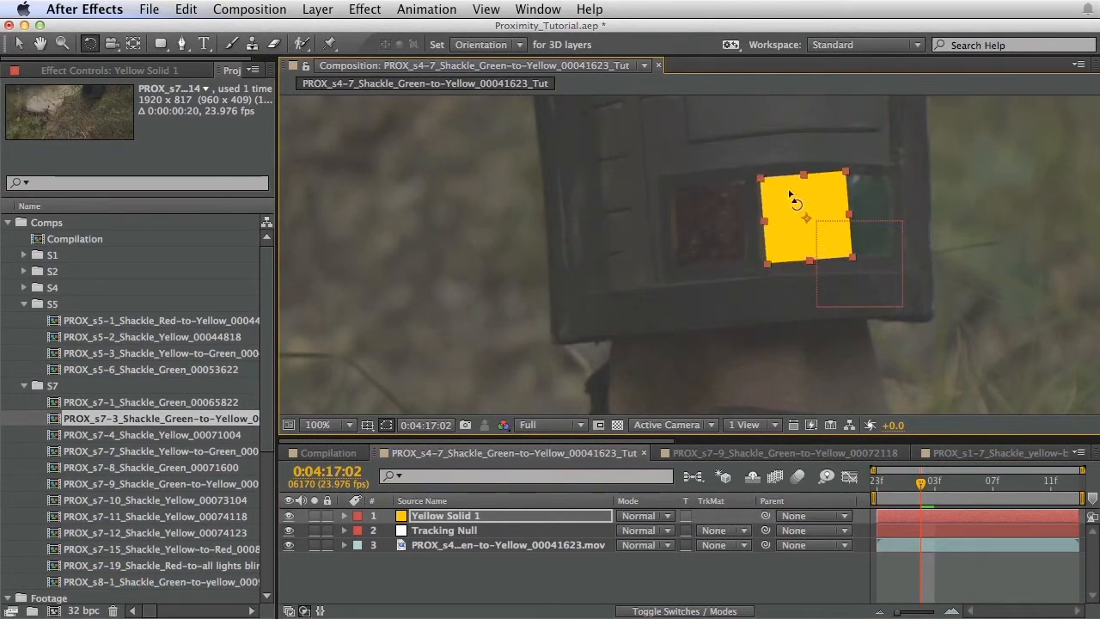
# Step: Set the colour of Yellow Solid 1 to FFC203 in its solid settings
pyautogui.click(430, 518)
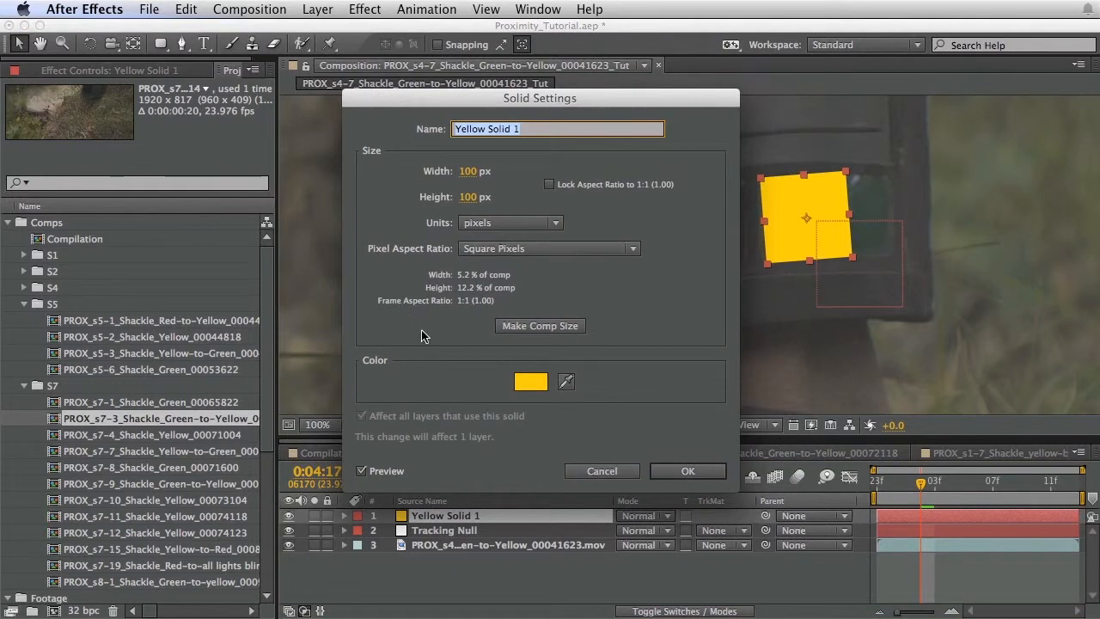
pyautogui.click(529, 382)
pyautogui.click(314, 299)
pyautogui.moveTo(314, 298); pyautogui.dragTo(316, 292)
pyautogui.moveTo(630, 265); pyautogui.dragTo(906, 359)
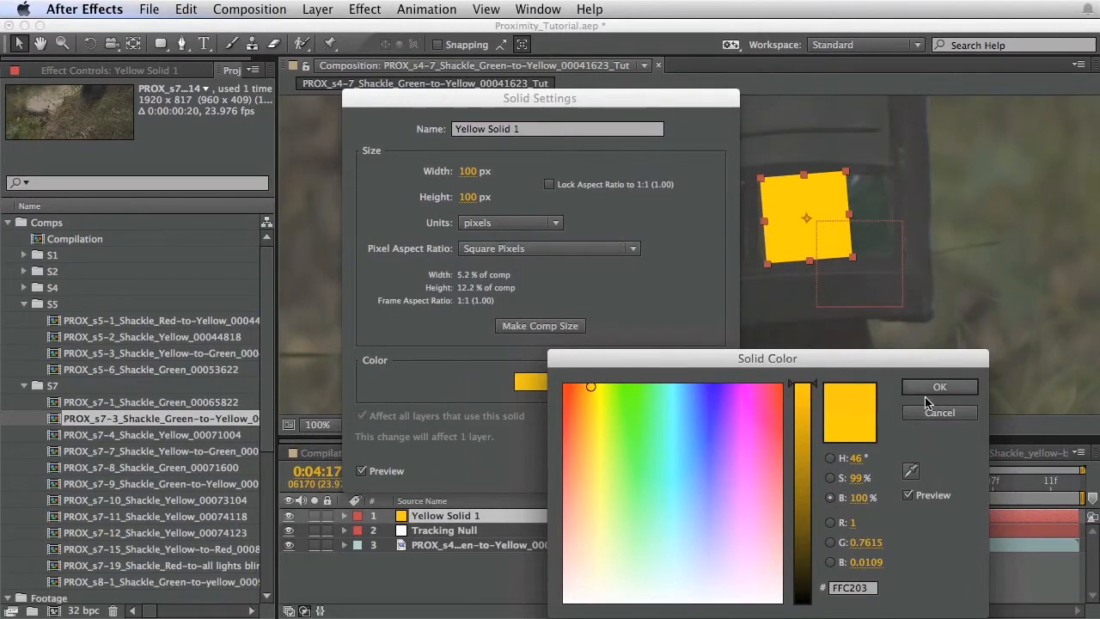
pyautogui.click(925, 394)
pyautogui.click(701, 470)
pyautogui.press('w')
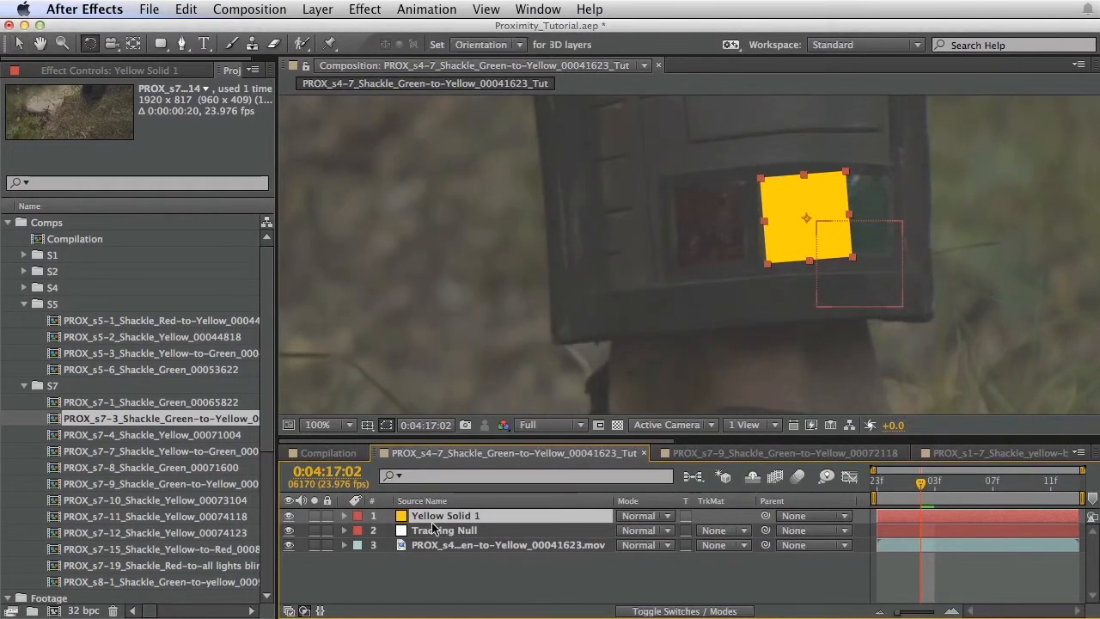
# Step: Apply a Fill effect to Yellow Solid 1 and set its fill colour to FFCC03
pyautogui.click(370, 9)
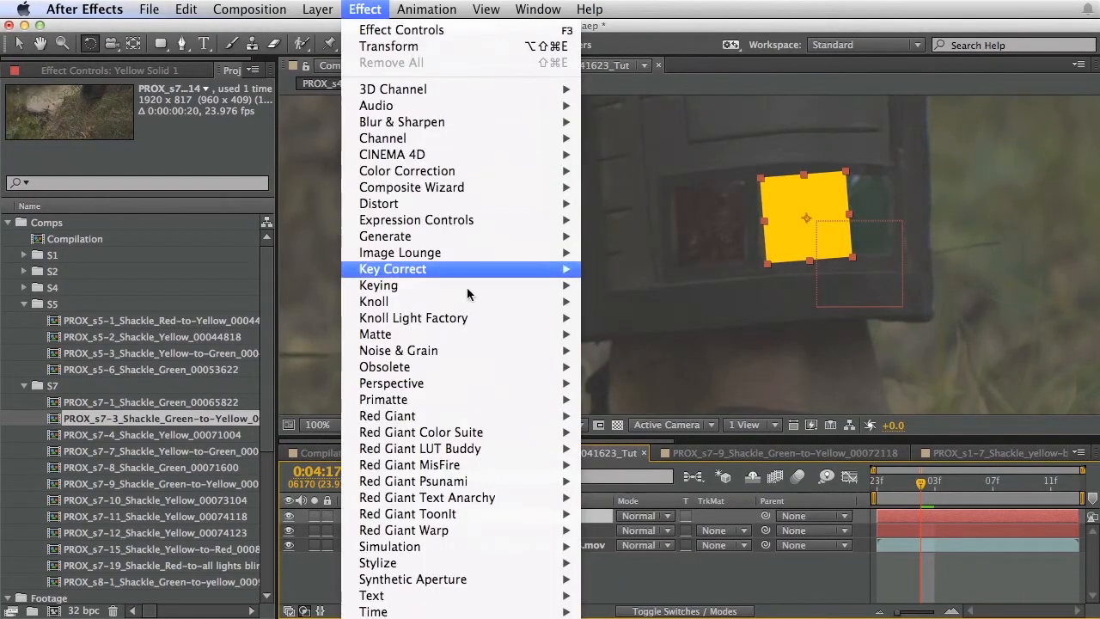
pyautogui.click(632, 473)
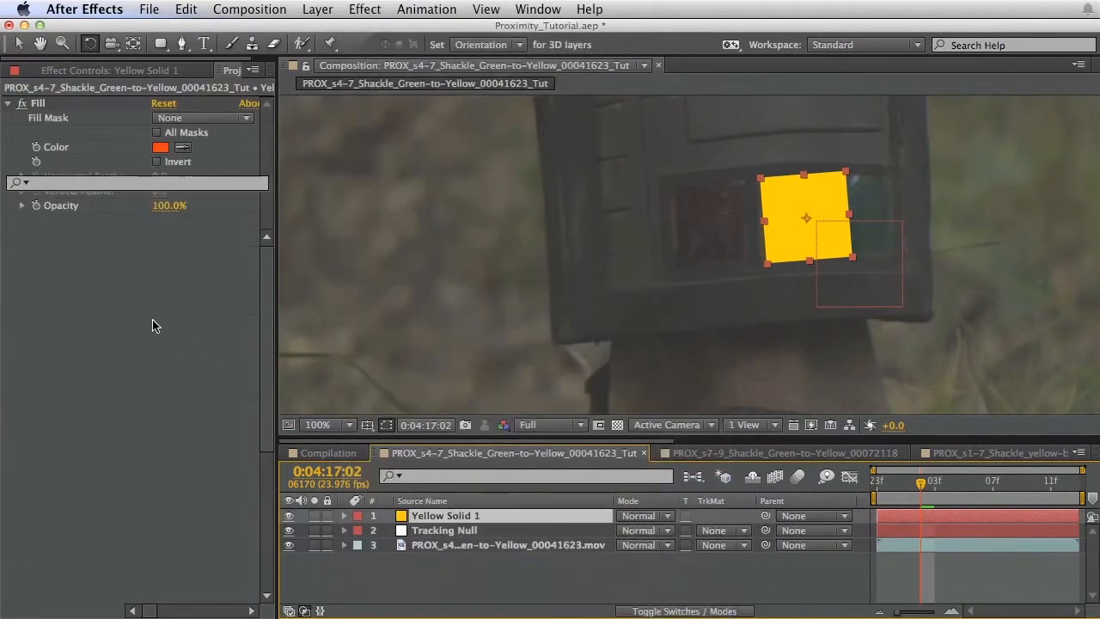
pyautogui.click(160, 148)
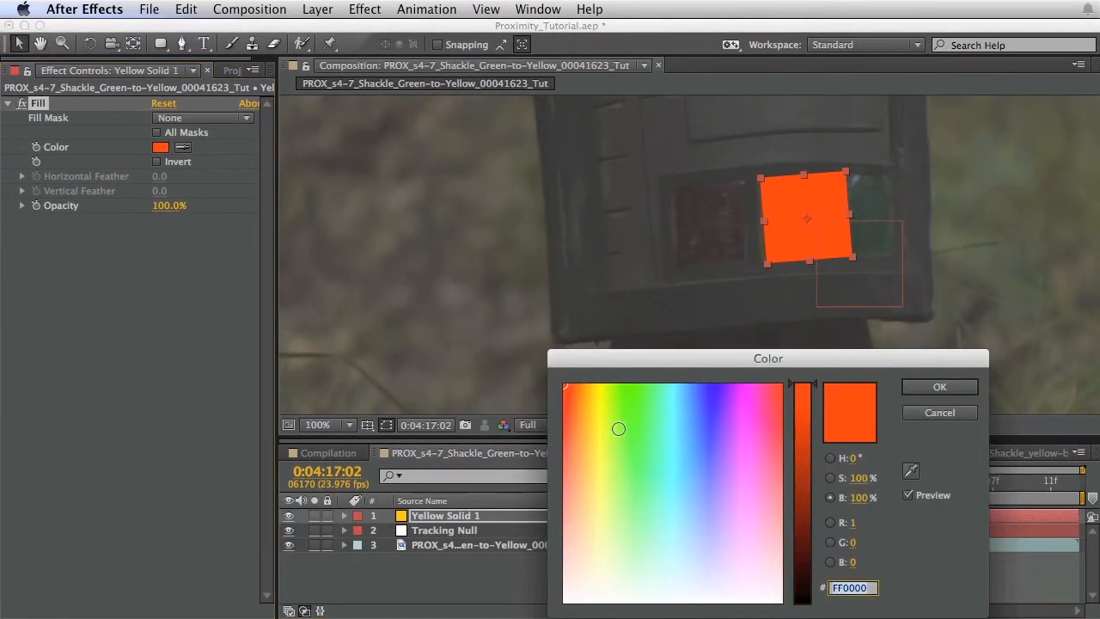
pyautogui.moveTo(619, 428)
pyautogui.mouseDown()
pyautogui.moveTo(580, 380)
pyautogui.moveTo(592, 387)
pyautogui.mouseUp()
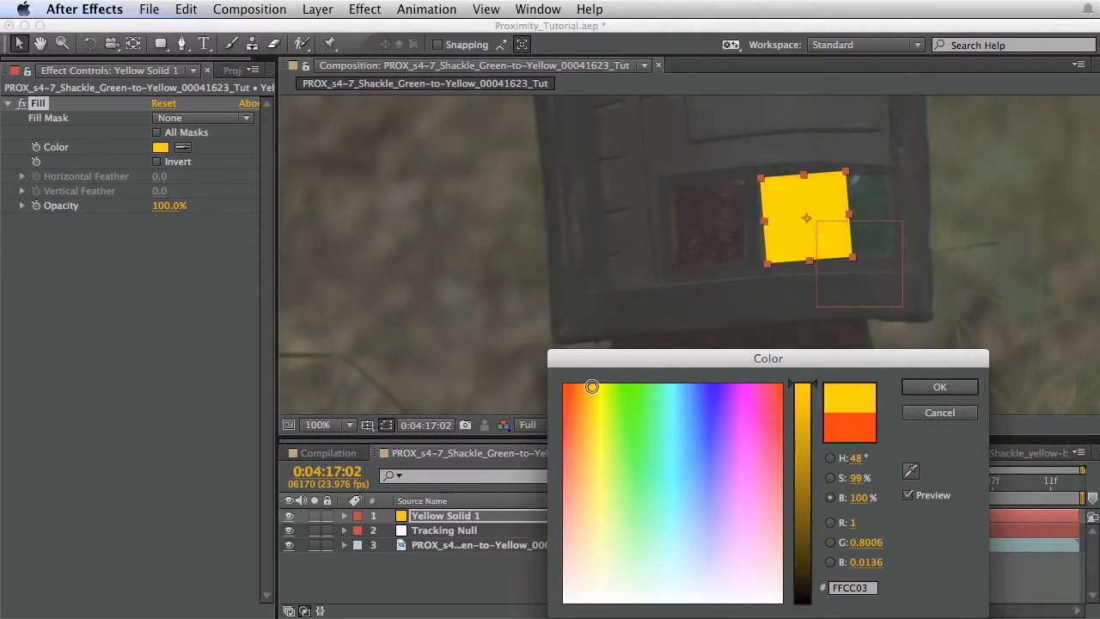
pyautogui.click(942, 387)
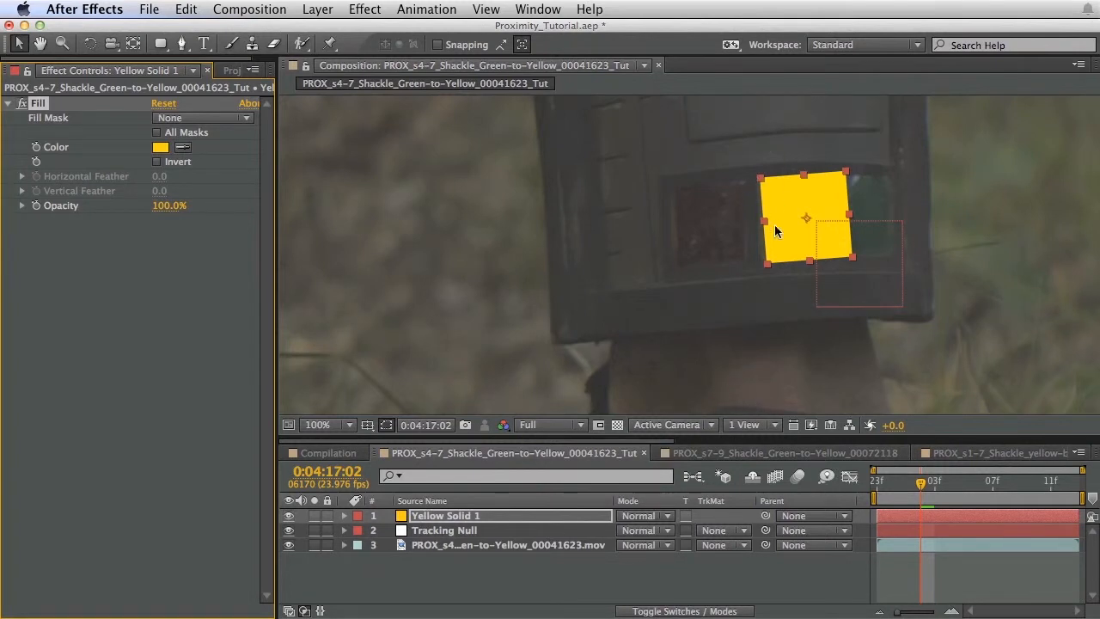
# Step: Set Yellow Solid 1's blending mode to Add and its layer opacity to 20%
pyautogui.click(645, 516)
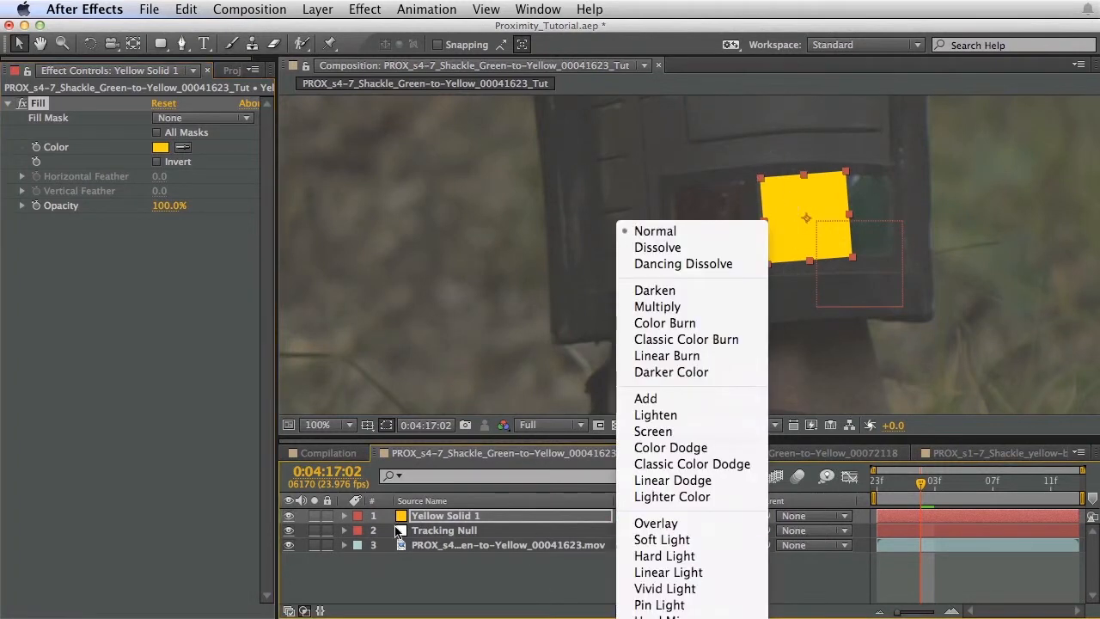
pyautogui.click(649, 400)
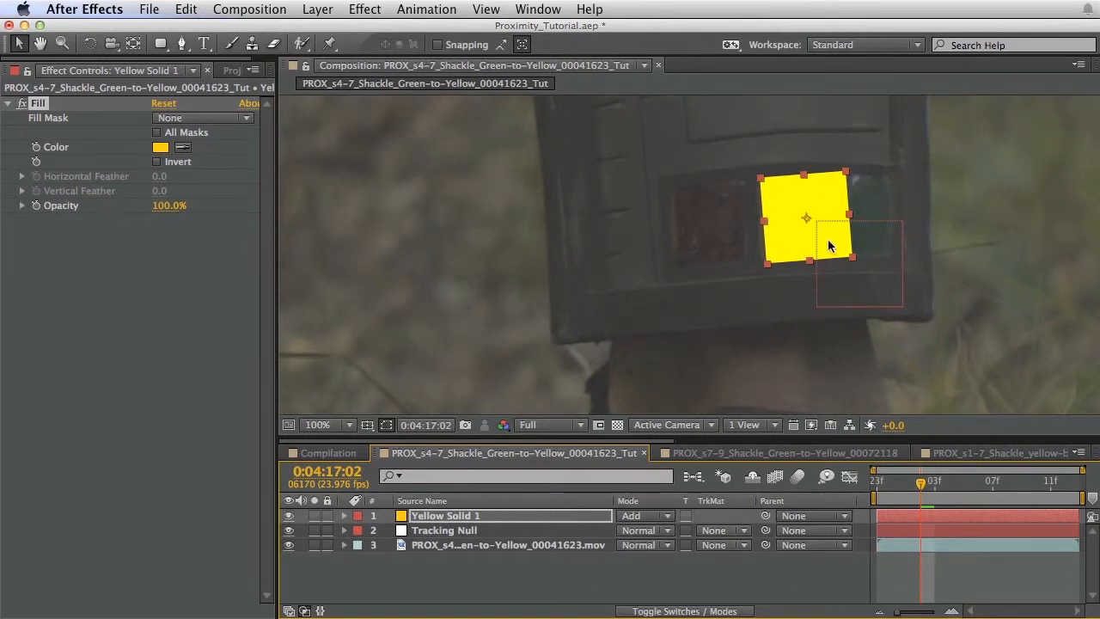
pyautogui.moveTo(828, 240); pyautogui.dragTo(827, 236)
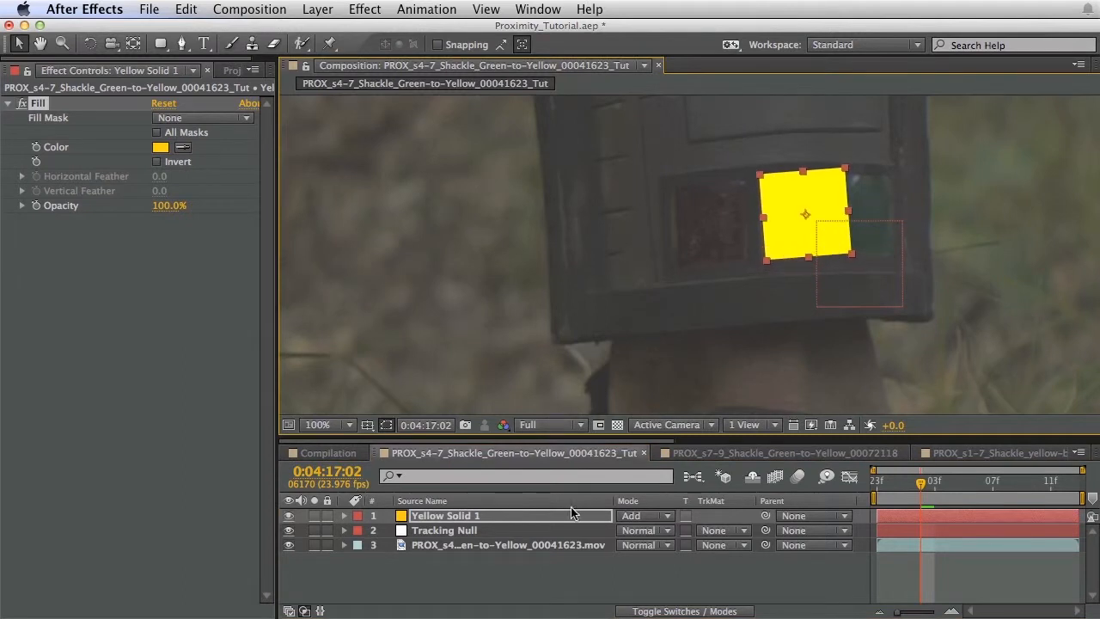
pyautogui.click(573, 514)
pyautogui.press('t')
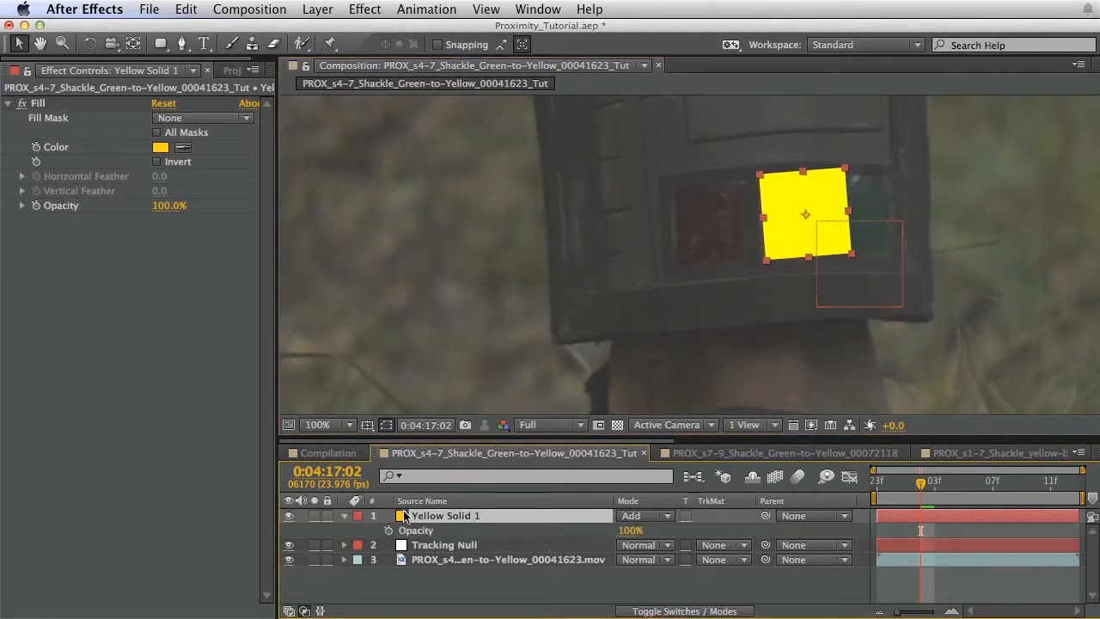
pyautogui.click(635, 531)
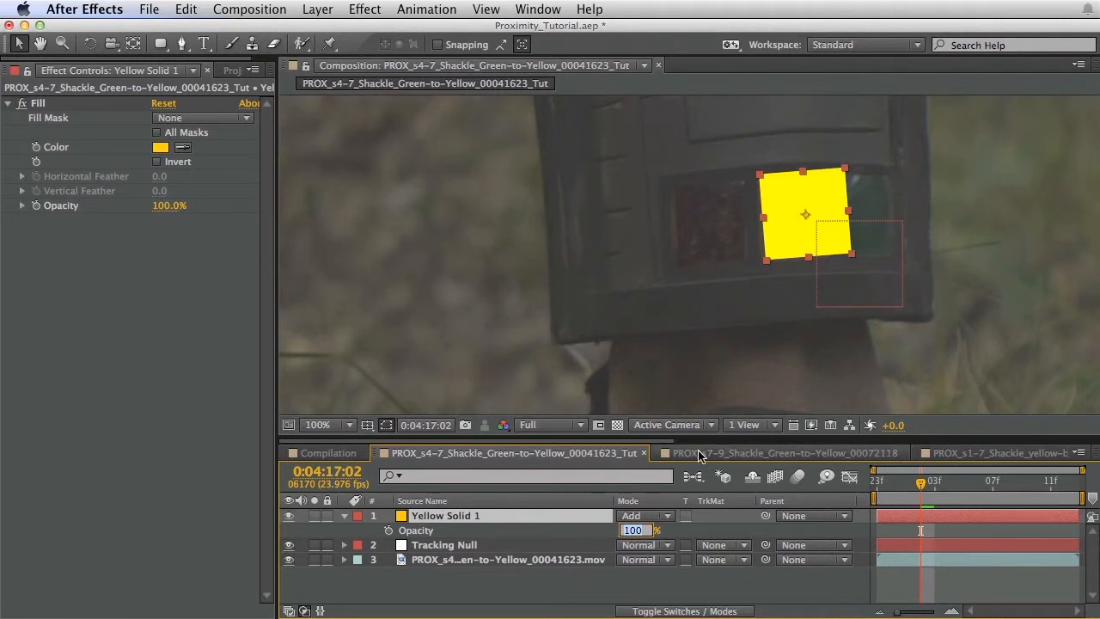
pyautogui.write('20')
pyautogui.press('Return')
# Step: Fine-tune the rotation and position of Yellow Solid 1 so it lines up with the shackle's yellow light
pyautogui.press('w')
pyautogui.moveTo(827, 225); pyautogui.dragTo(833, 226)
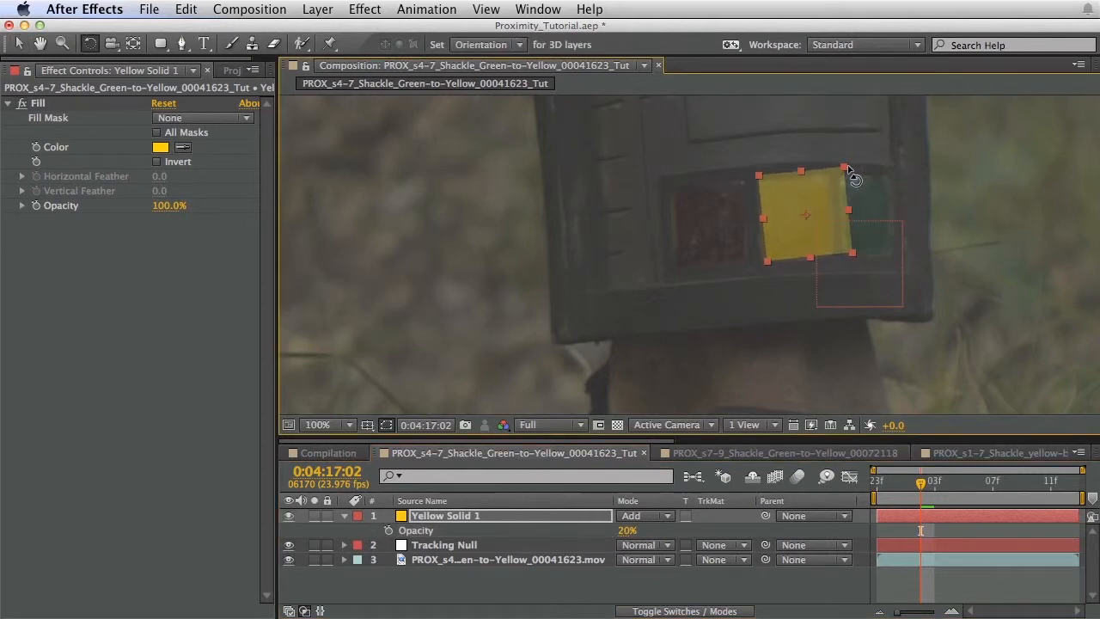
pyautogui.press('v')
pyautogui.press('Left')
pyautogui.press('Left')
pyautogui.press('Left')
pyautogui.press('Left')
pyautogui.press('Left')
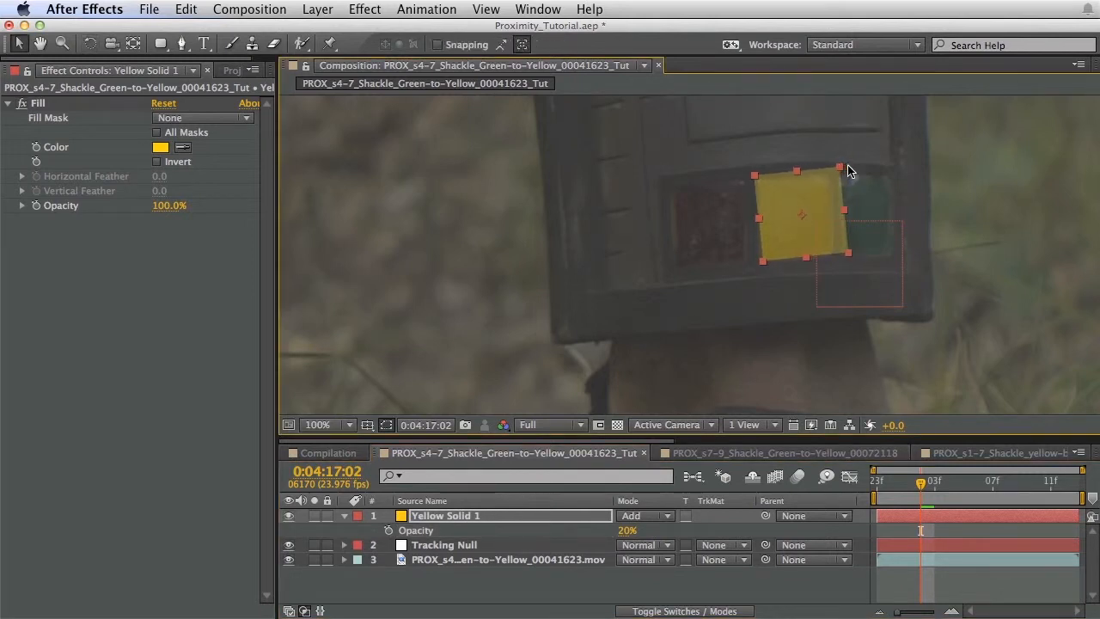
pyautogui.press('KP_Add')
pyautogui.press('KP_Add')
pyautogui.press('KP_Add')
pyautogui.press('KP_Add')
pyautogui.press('Left')
pyautogui.press('Left')
pyautogui.press('Left')
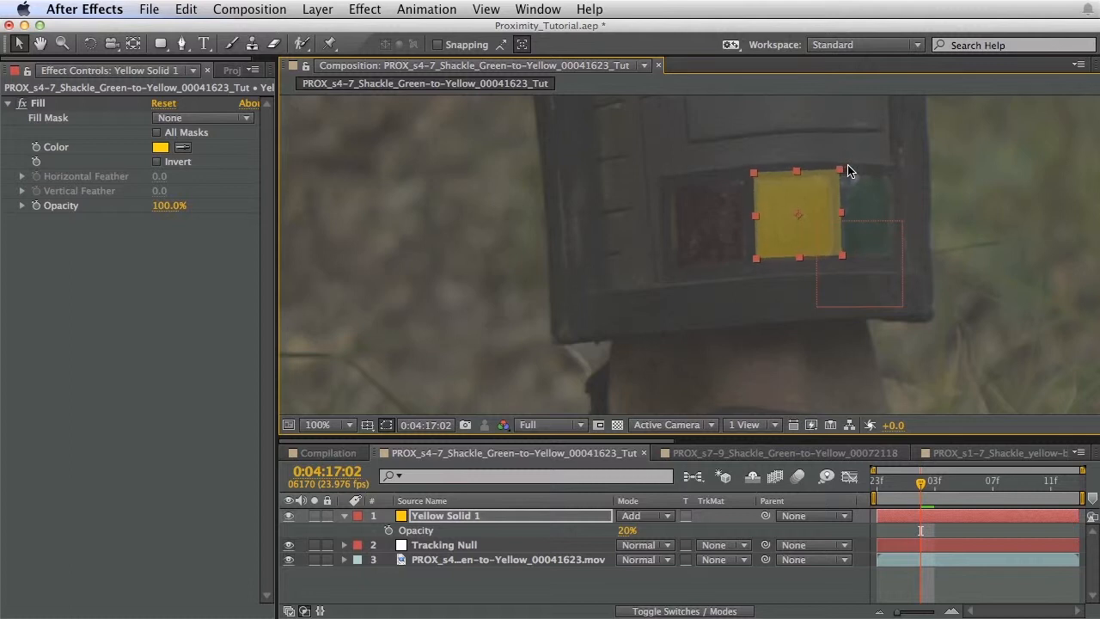
pyautogui.press('Down')
pyautogui.press('Down')
pyautogui.press('Left')
pyautogui.press('Left')
pyautogui.press('Left')
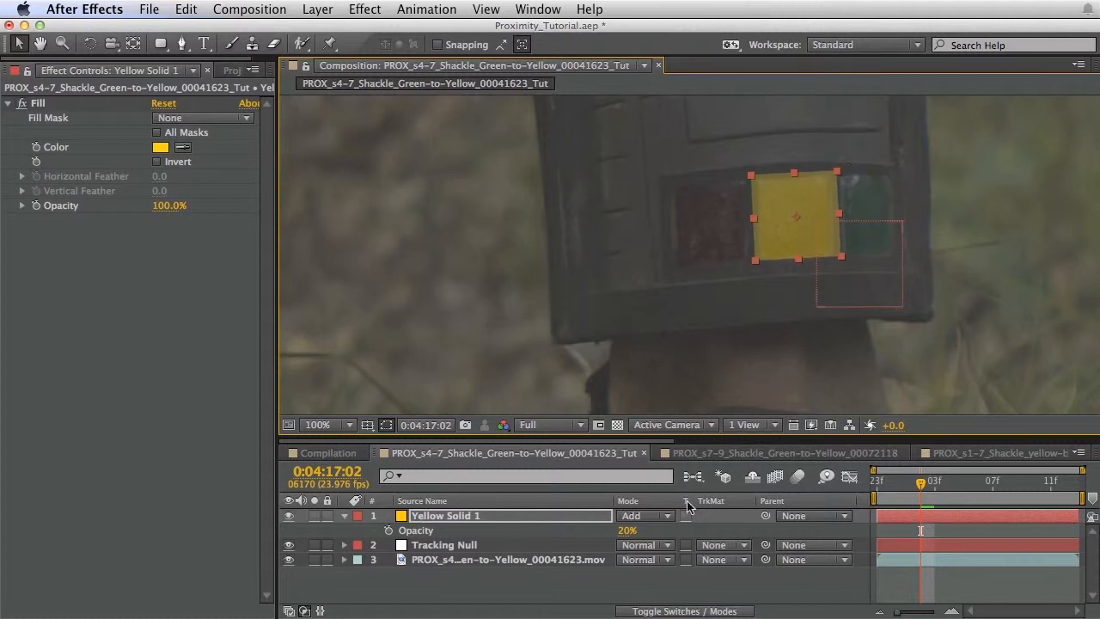
# Step: Parent Yellow Solid 1 to the Tracking Null and stretch the solid slightly in height to cover the whole yellow light
pyautogui.moveTo(765, 518); pyautogui.dragTo(447, 545)
pyautogui.press('.')
pyautogui.press('space')
pyautogui.moveTo(815, 235); pyautogui.dragTo(649, 285)
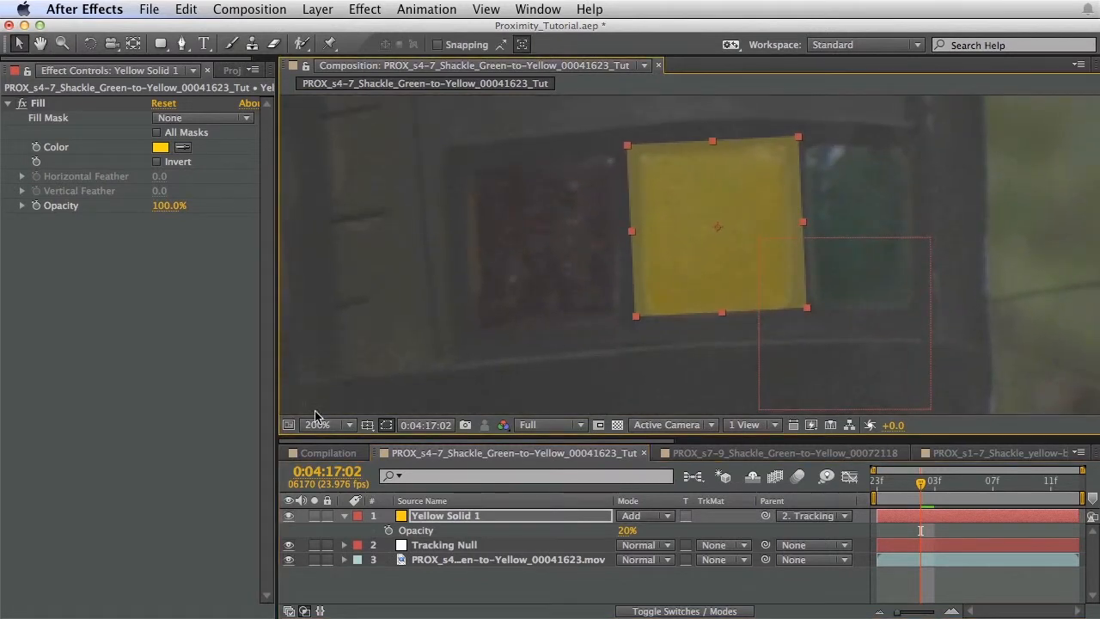
pyautogui.click(338, 425)
pyautogui.click(783, 273)
pyautogui.press('space')
pyautogui.moveTo(801, 256); pyautogui.dragTo(798, 253)
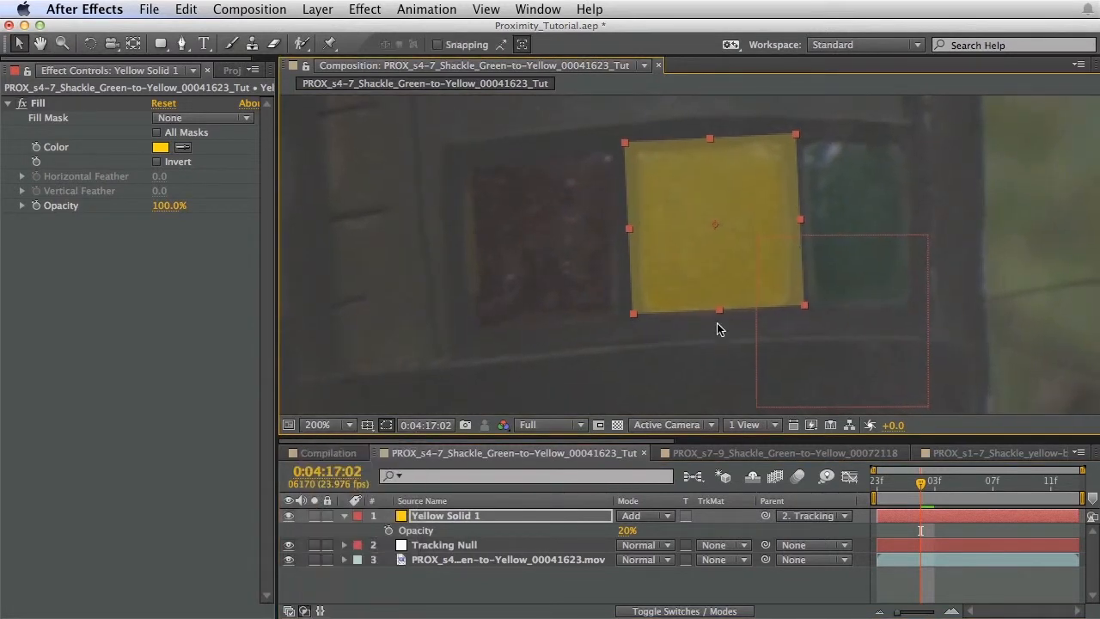
pyautogui.moveTo(719, 313); pyautogui.dragTo(734, 303)
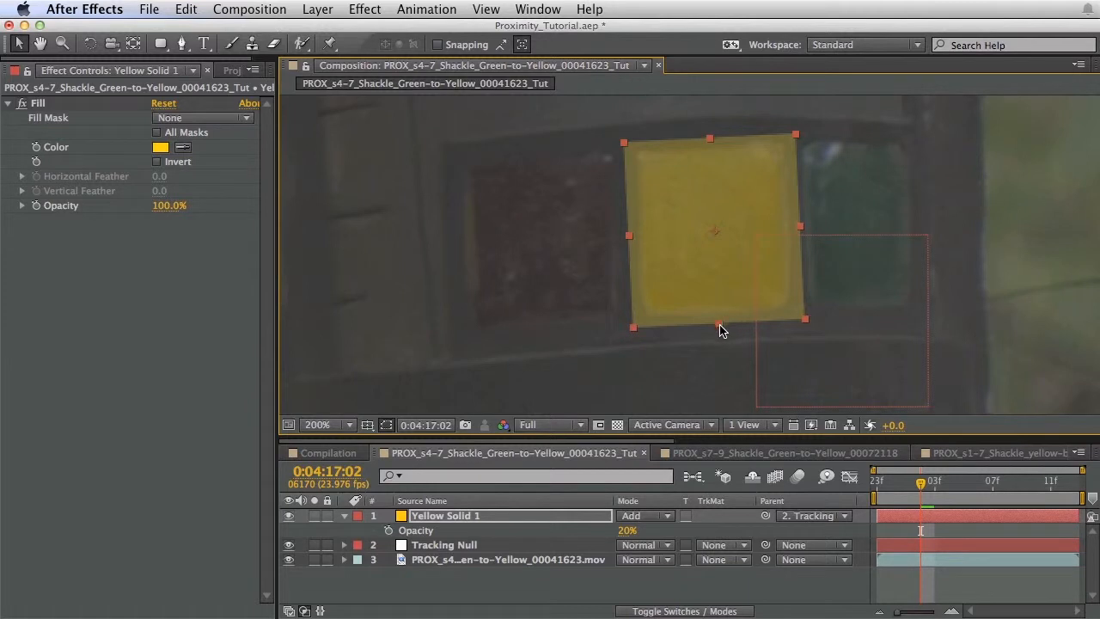
pyautogui.moveTo(719, 327); pyautogui.dragTo(721, 331)
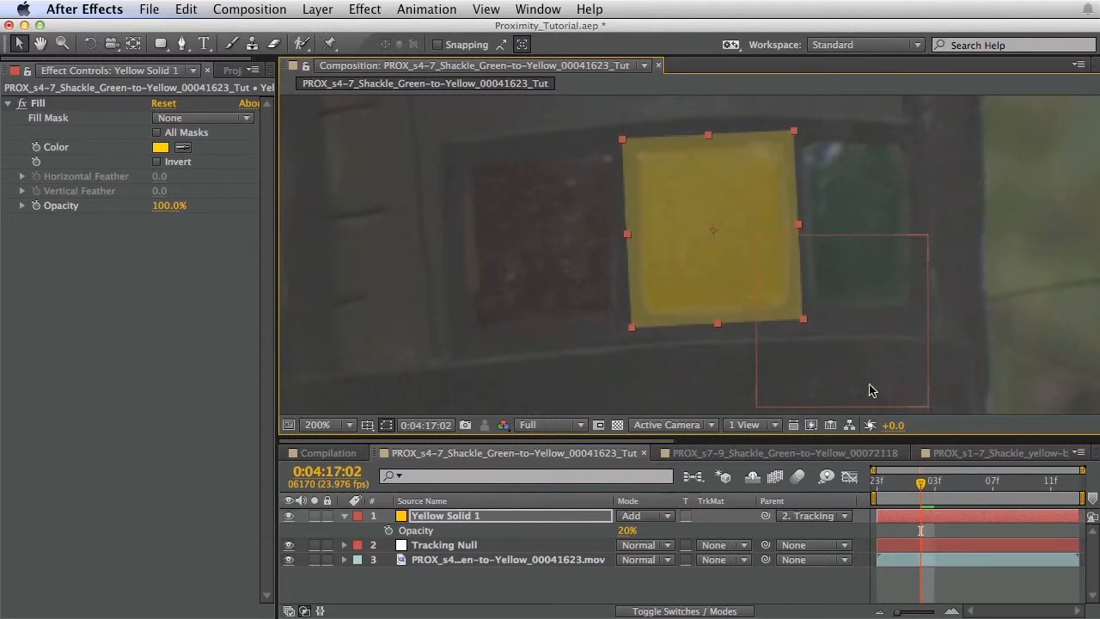
pyautogui.click(940, 487)
pyautogui.moveTo(941, 491); pyautogui.dragTo(928, 471)
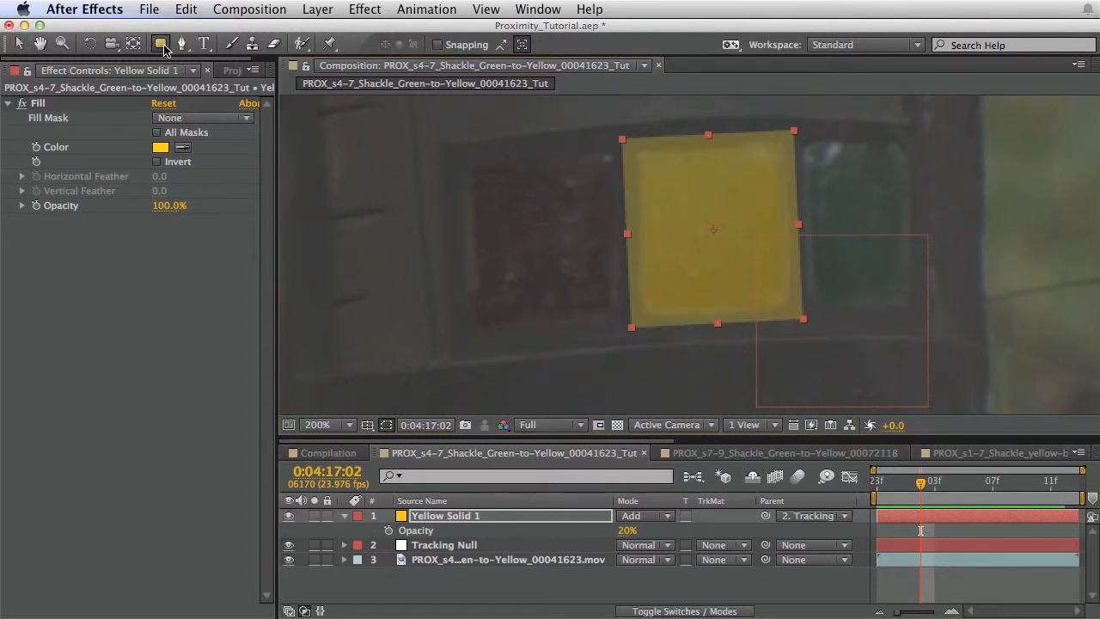
# Step: Draw a rounded-rectangle mask on Yellow Solid 1 that follows the outline of the shackle's yellow light
pyautogui.moveTo(160, 43); pyautogui.dragTo(222, 65)
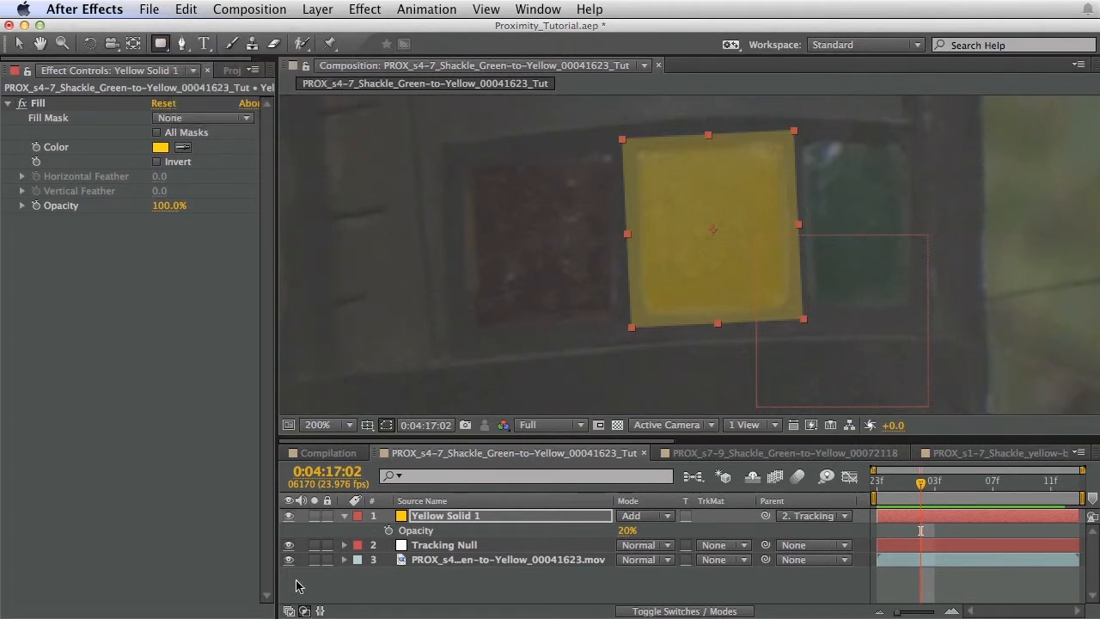
pyautogui.click(289, 515)
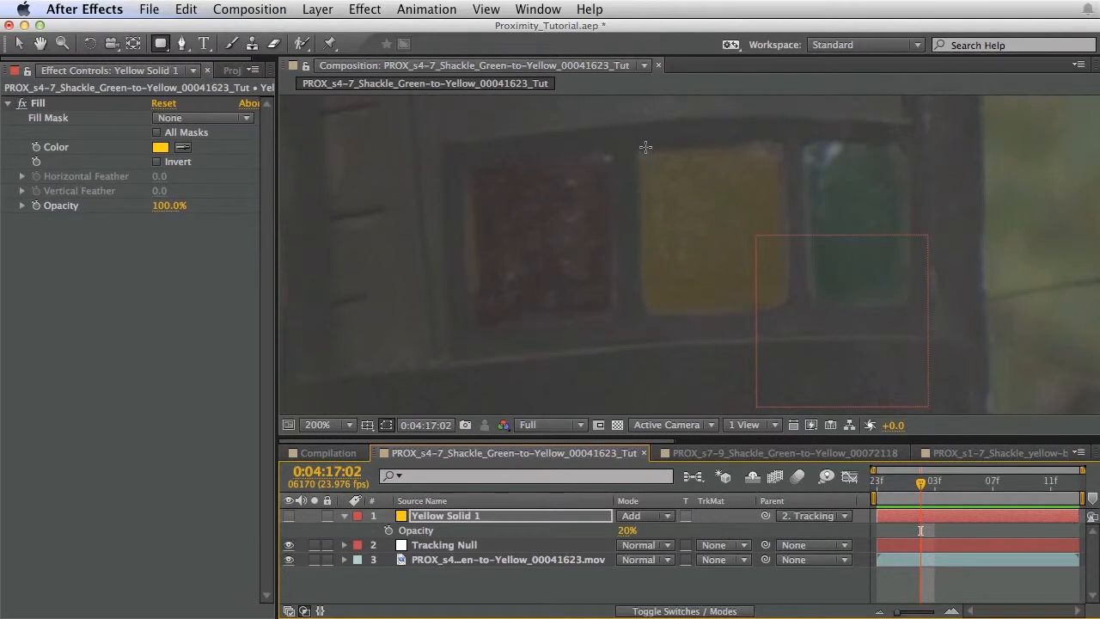
pyautogui.moveTo(892, 425); pyautogui.dragTo(924, 427)
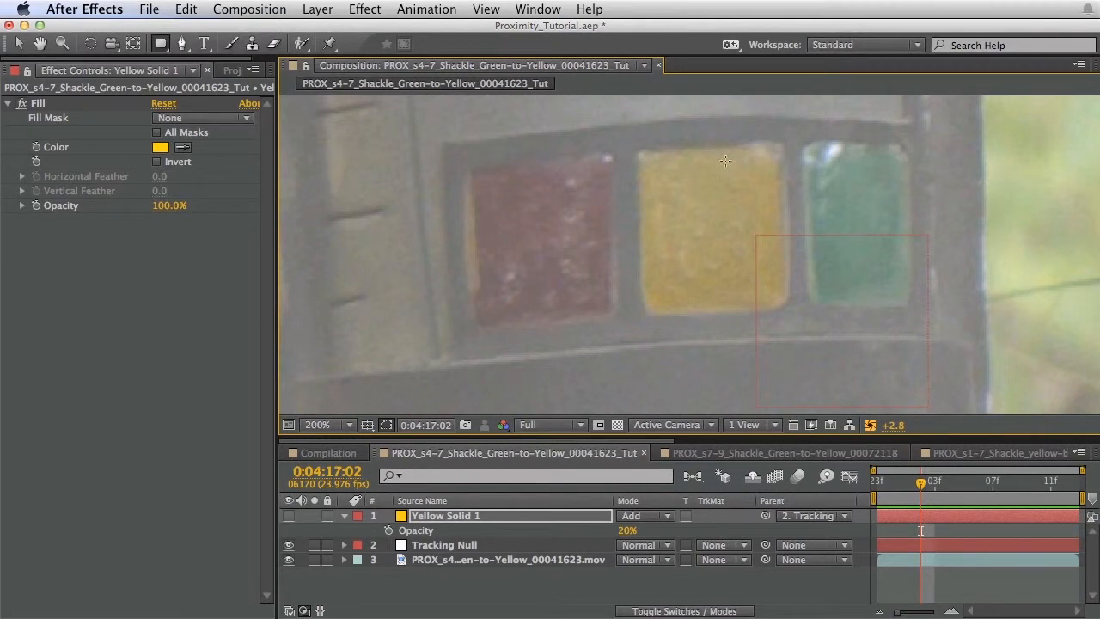
pyautogui.click(870, 425)
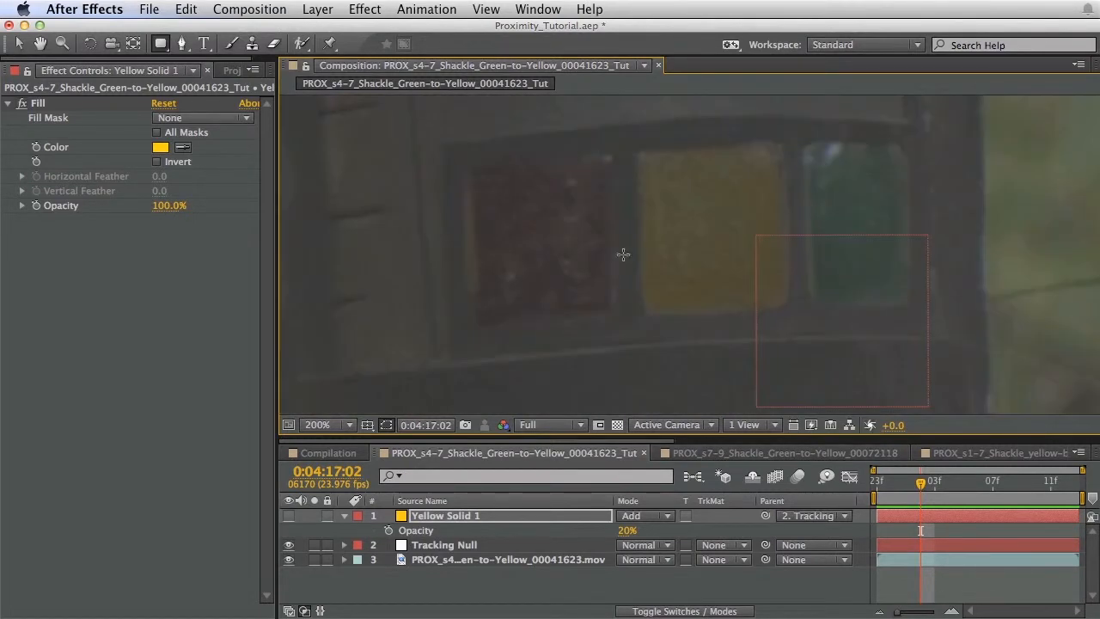
pyautogui.click(289, 516)
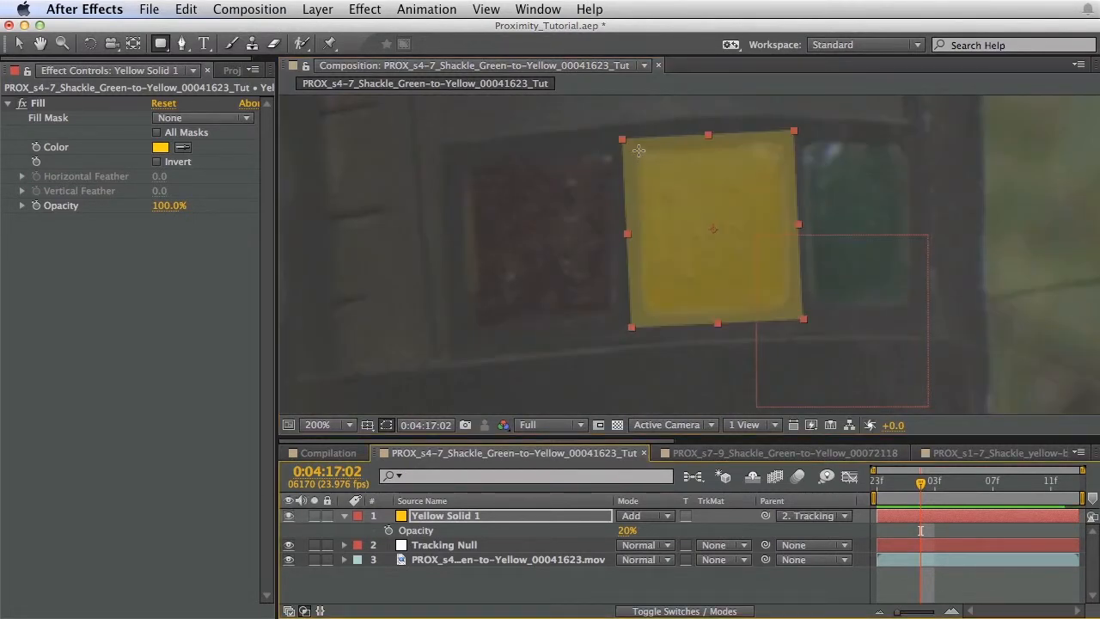
pyautogui.moveTo(627, 140); pyautogui.dragTo(790, 302)
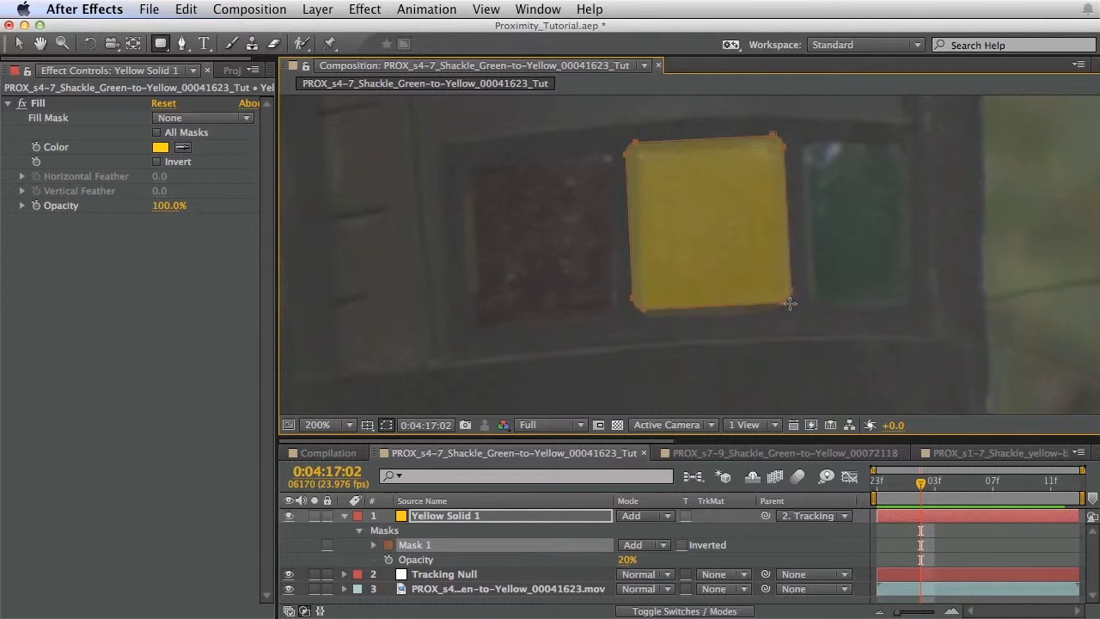
pyautogui.moveTo(791, 309); pyautogui.dragTo(791, 304)
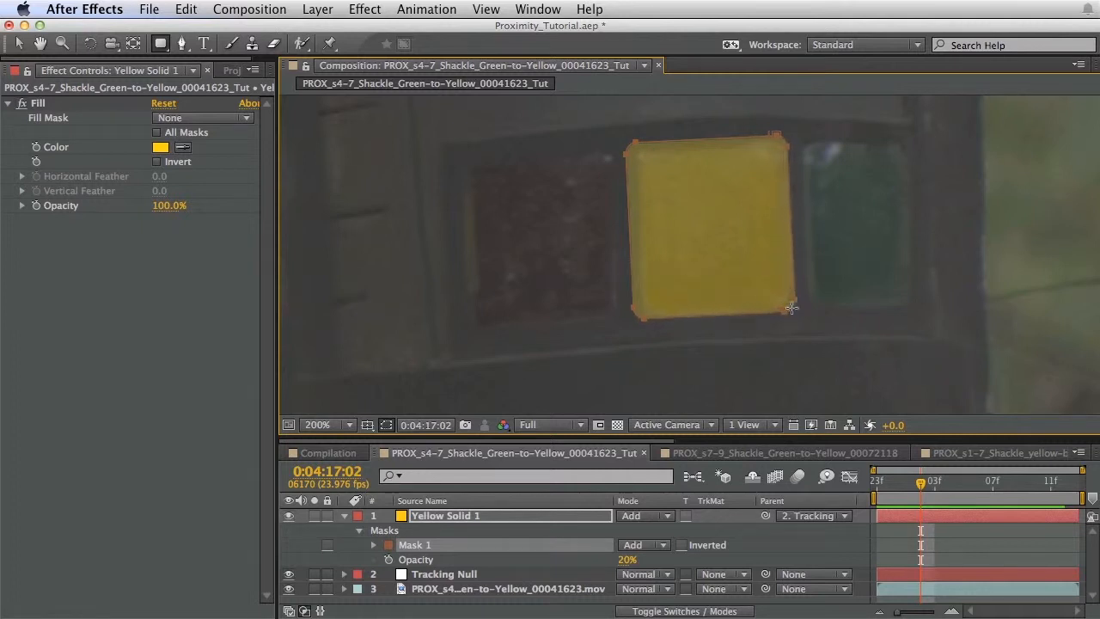
# Step: Advance to 0:04:17:03 and examine how the masked yellow solid sits on the shackle in the wider shot
pyautogui.moveTo(838, 226); pyautogui.dragTo(858, 230)
pyautogui.press('pagedown')
pyautogui.scroll(-2, 915, 151)
pyautogui.scroll(-1, 915, 151)
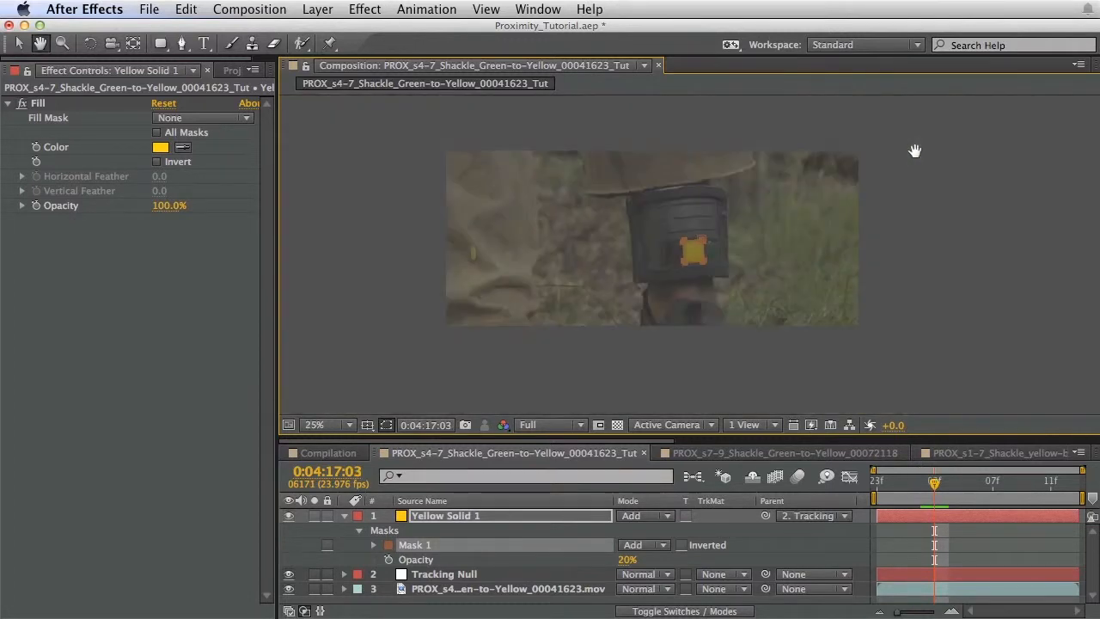
pyautogui.scroll(1, 916, 152)
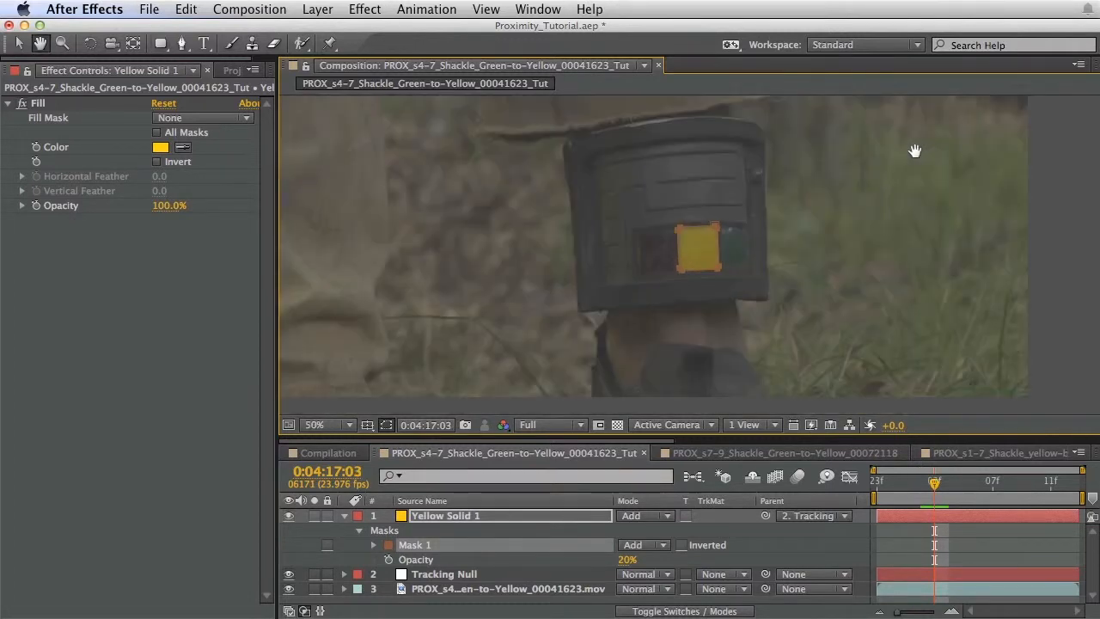
pyautogui.click(426, 516)
pyautogui.click(415, 577)
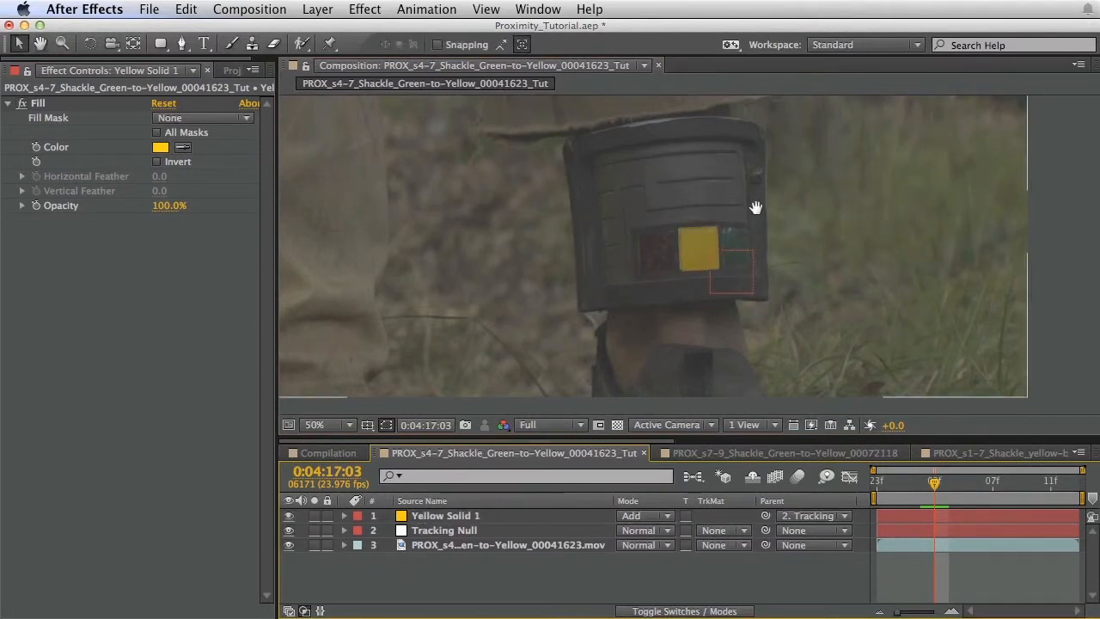
pyautogui.moveTo(751, 206); pyautogui.dragTo(834, 238)
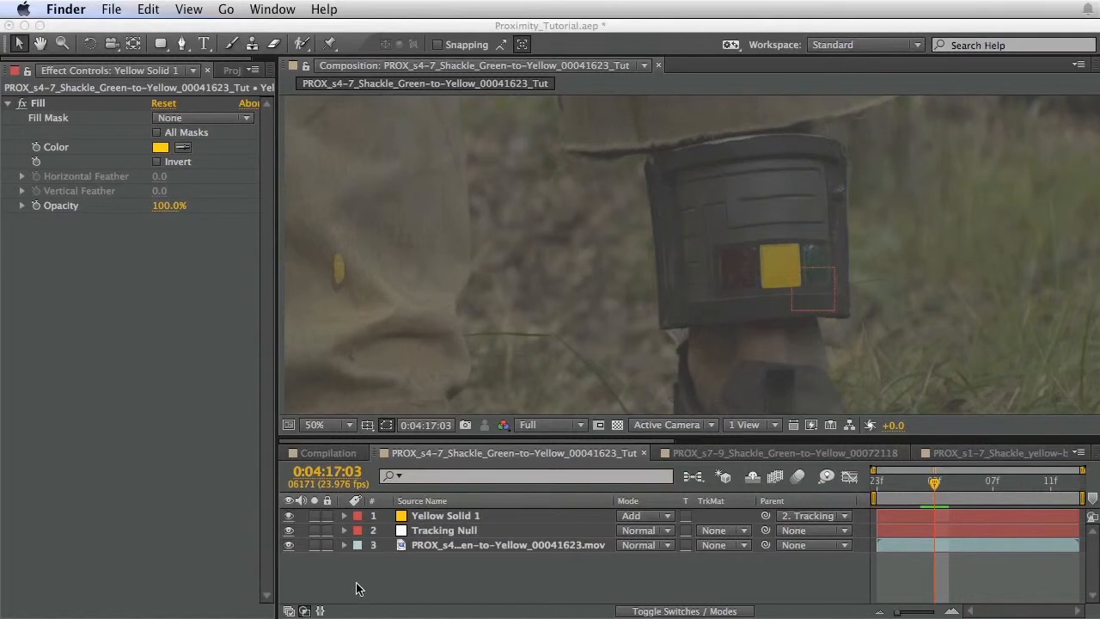
# Step: Set up a new comp-size solid of 1920 x 817 px in neutral gray with 50% brightness
pyautogui.click(682, 333)
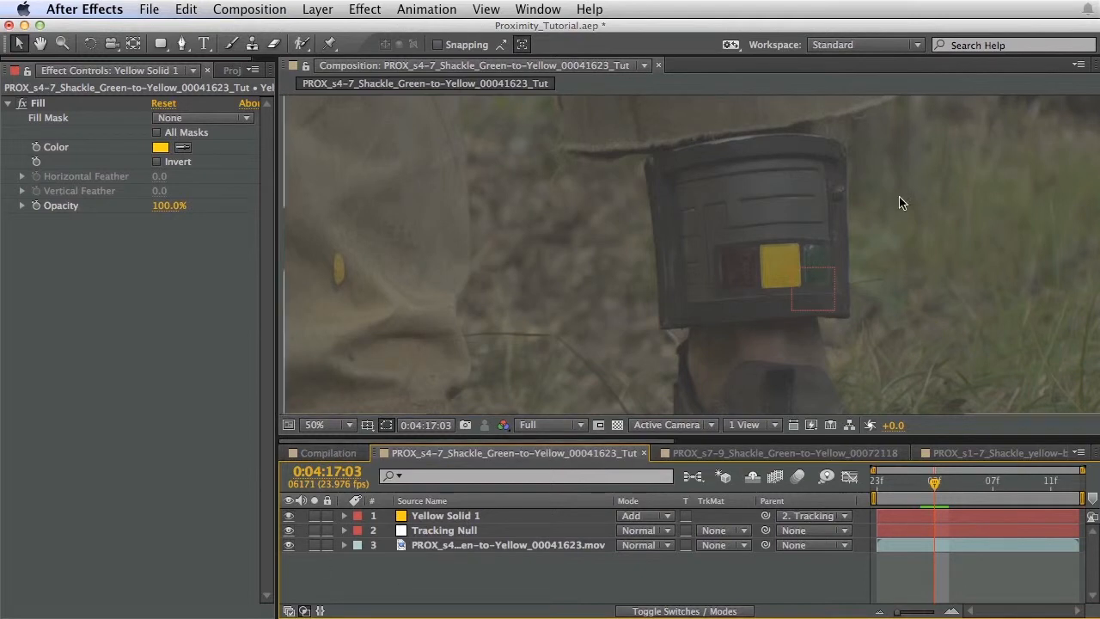
pyautogui.press('super+y')
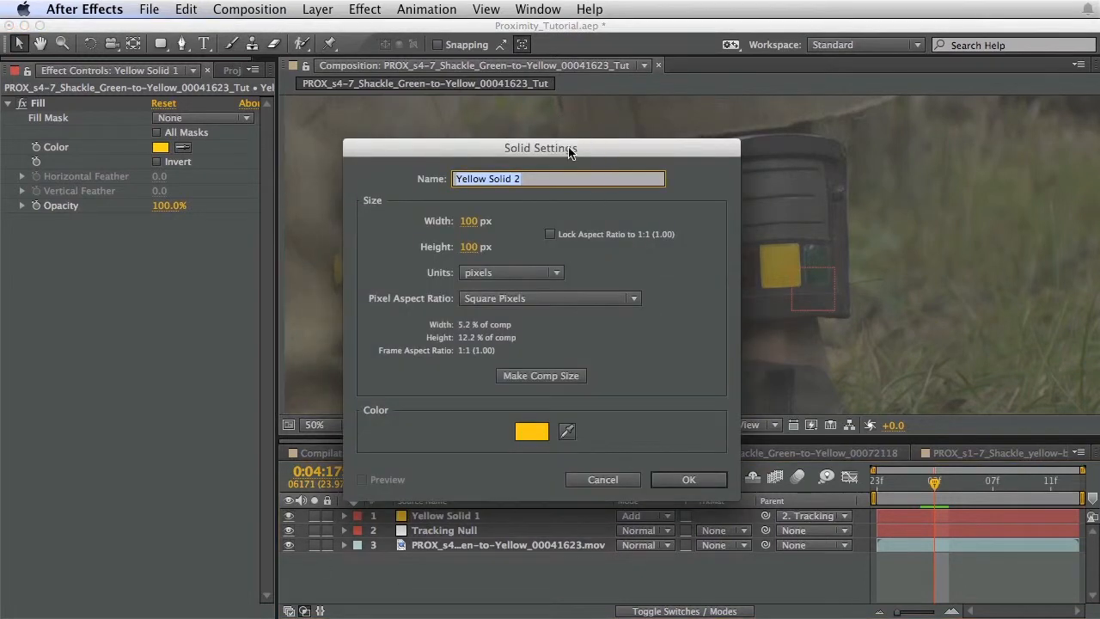
pyautogui.moveTo(567, 148); pyautogui.dragTo(529, 107)
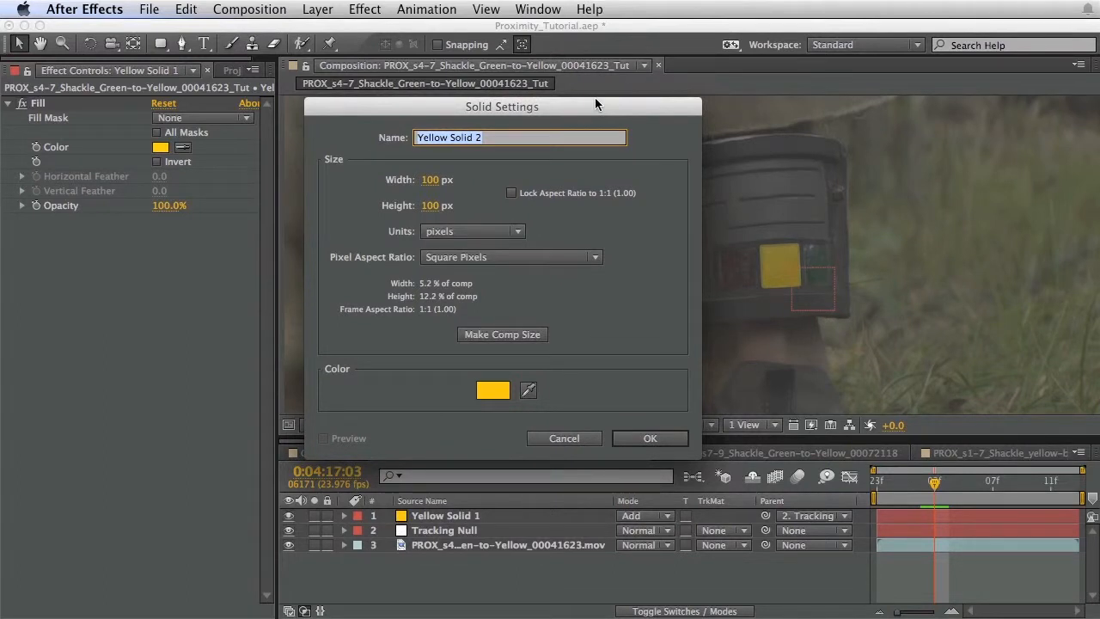
pyautogui.click(529, 333)
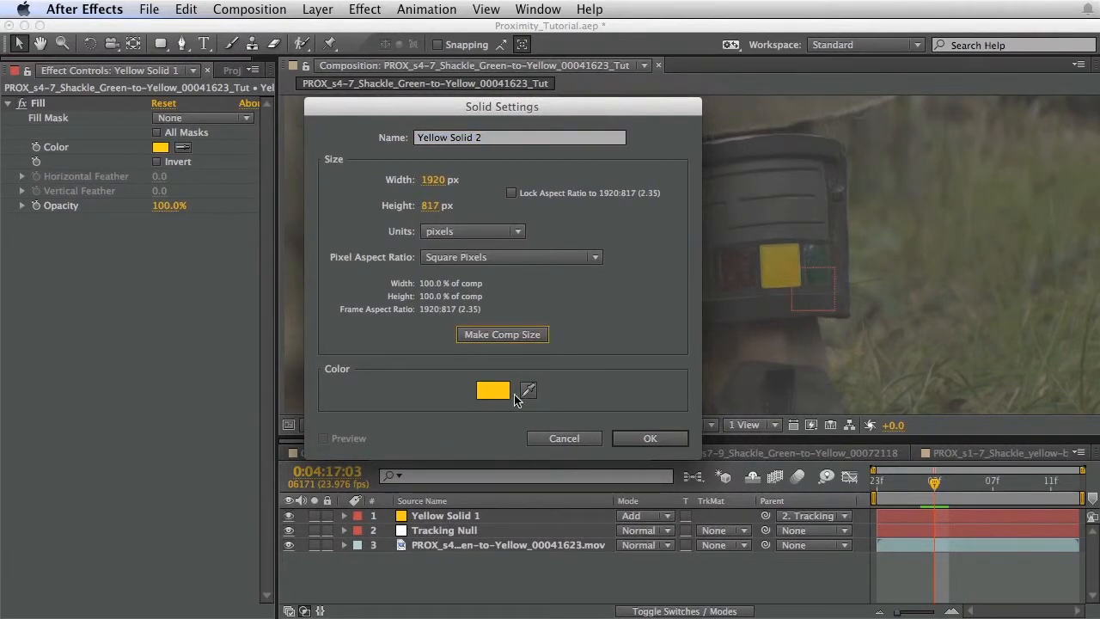
pyautogui.click(494, 394)
pyautogui.click(663, 442)
pyautogui.click(722, 602)
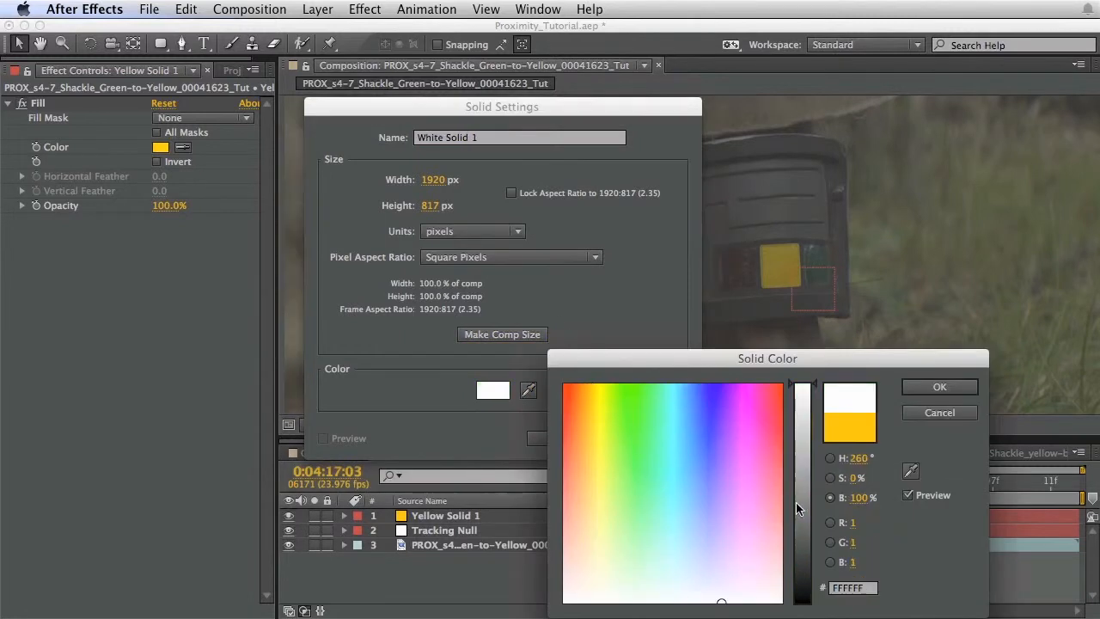
pyautogui.moveTo(796, 502)
pyautogui.mouseDown()
pyautogui.moveTo(796, 567)
pyautogui.moveTo(802, 508)
pyautogui.mouseUp()
pyautogui.moveTo(802, 503); pyautogui.dragTo(802, 507)
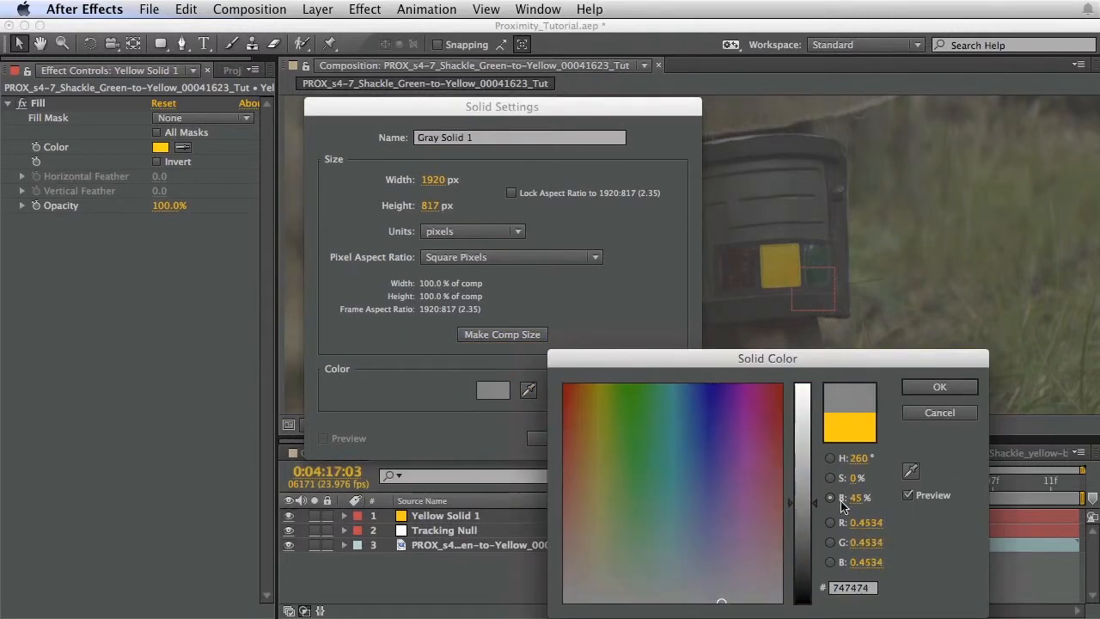
pyautogui.write('50')
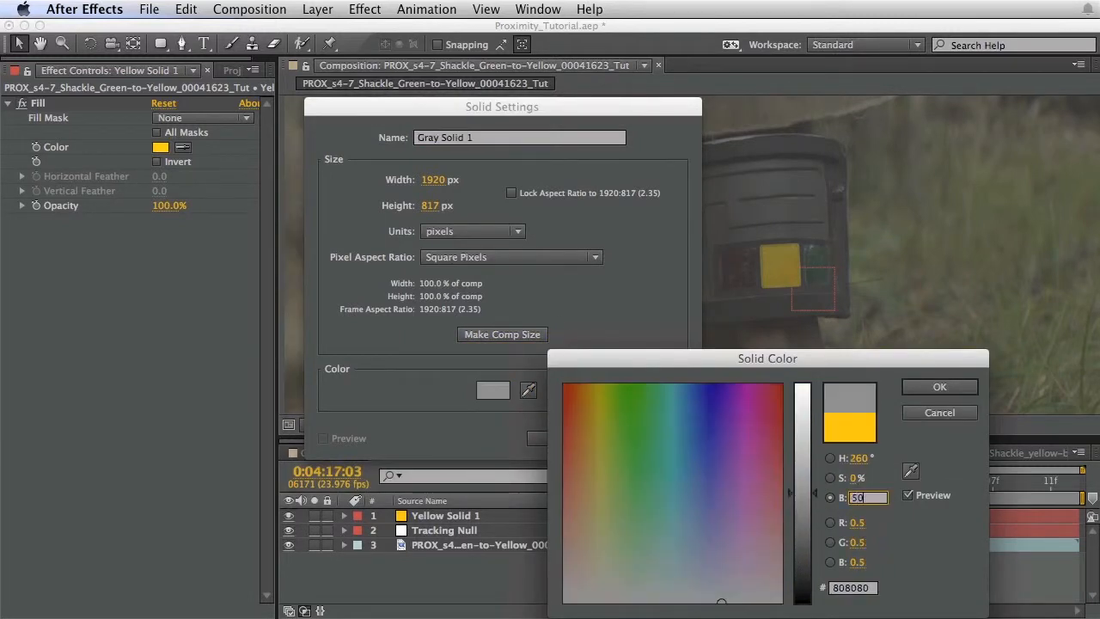
pyautogui.press('Tab')
pyautogui.click(939, 387)
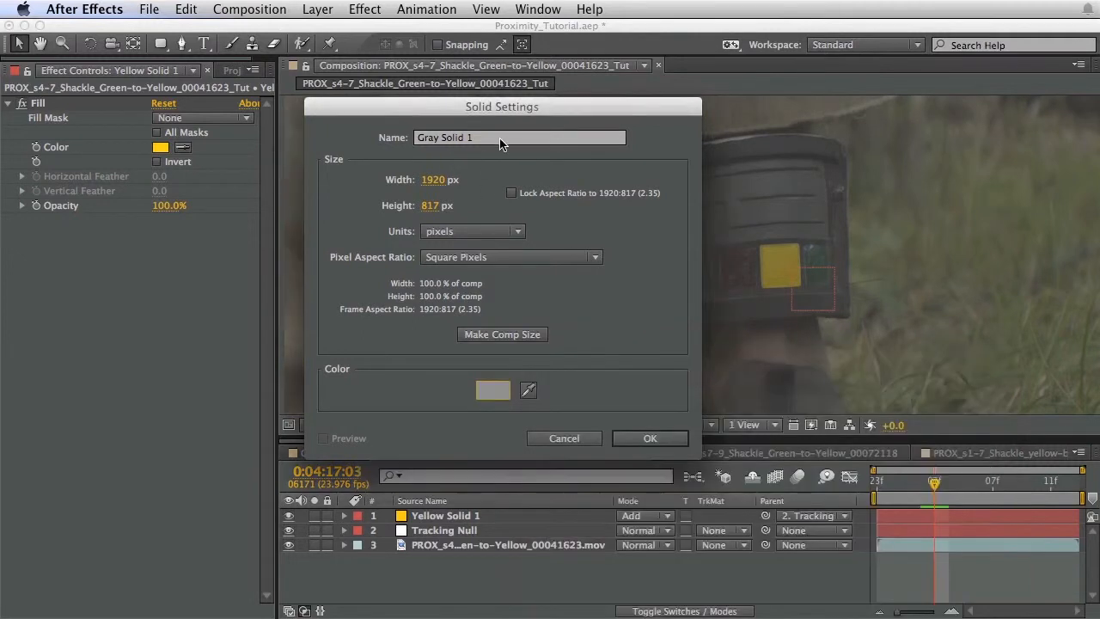
# Step: Name the new gray solid Temp Grade, create it at comp size, and turn it into an adjustment layer
pyautogui.write('Temp Grade')
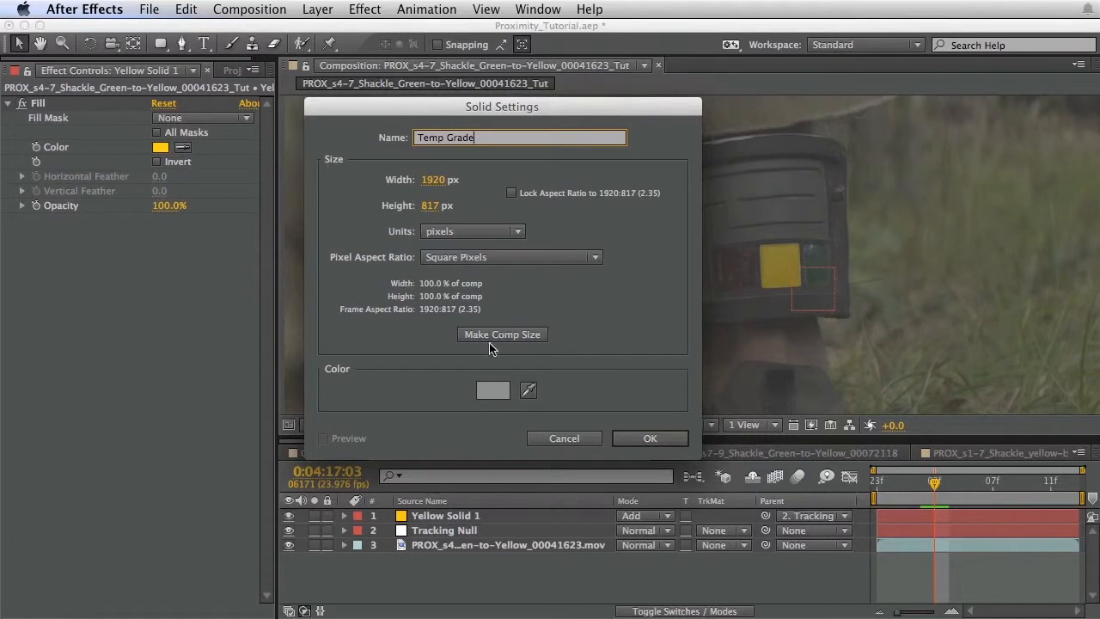
pyautogui.click(494, 335)
pyautogui.click(651, 437)
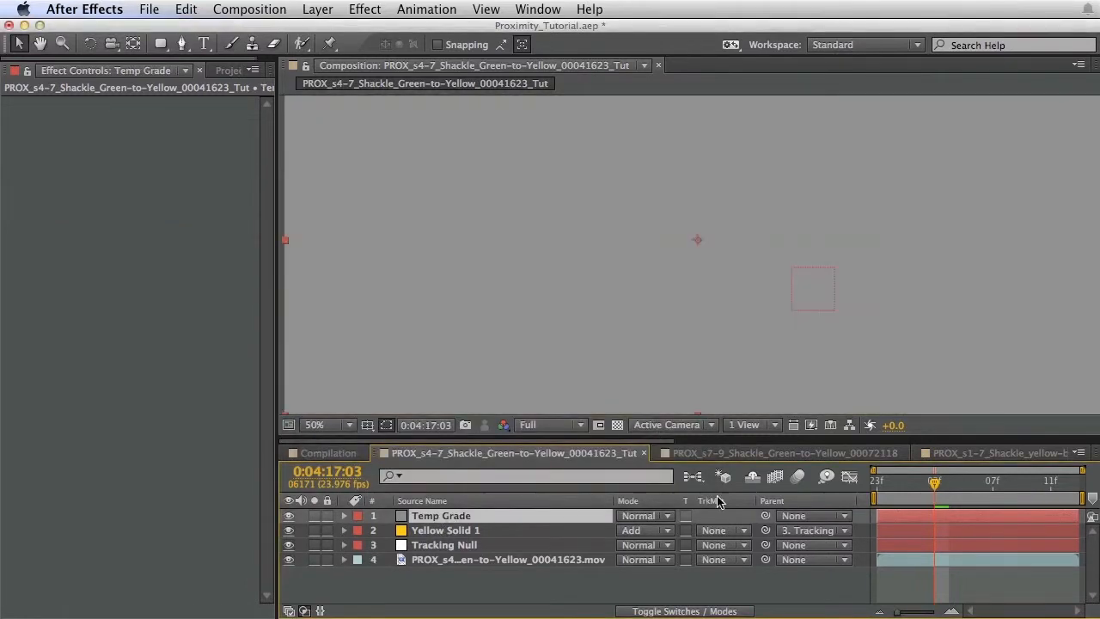
pyautogui.click(696, 610)
pyautogui.click(701, 516)
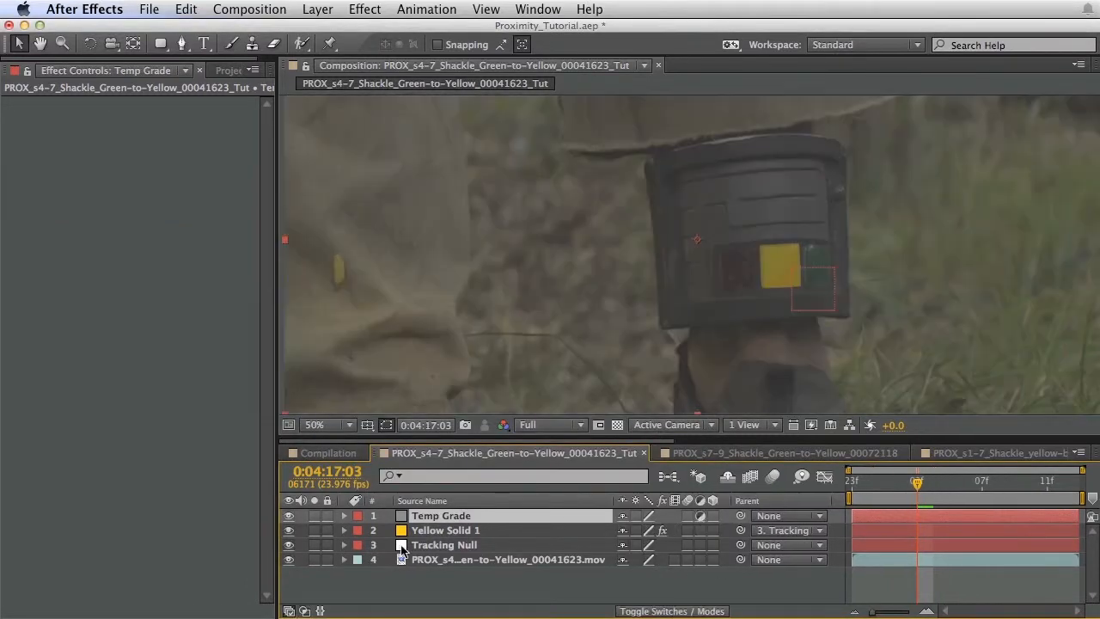
pyautogui.click(314, 7)
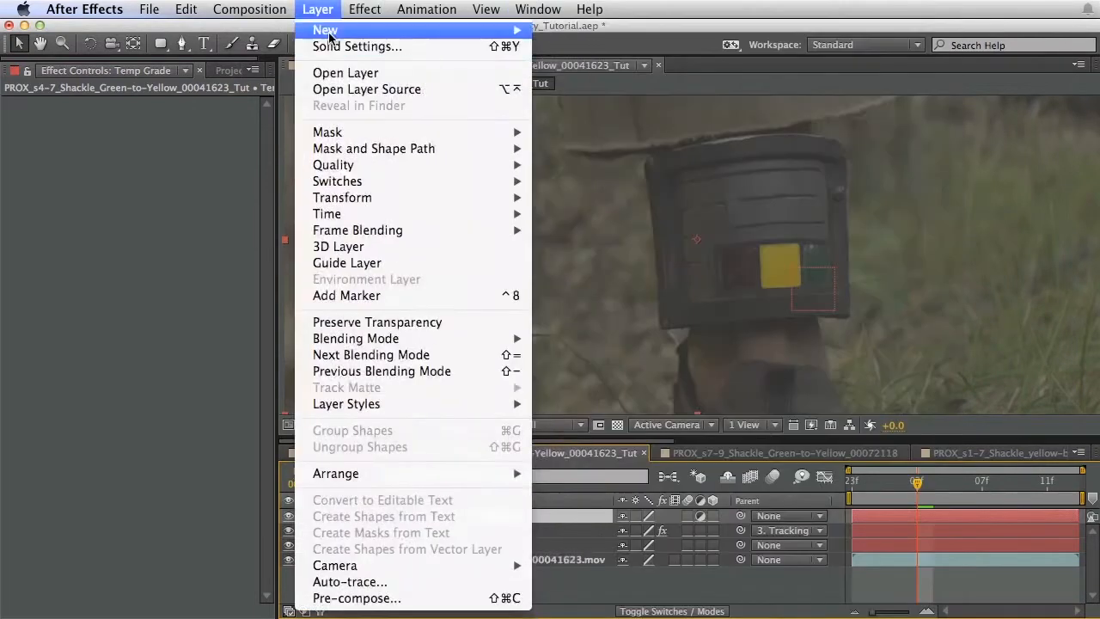
pyautogui.moveTo(326, 30)
pyautogui.click(882, 405)
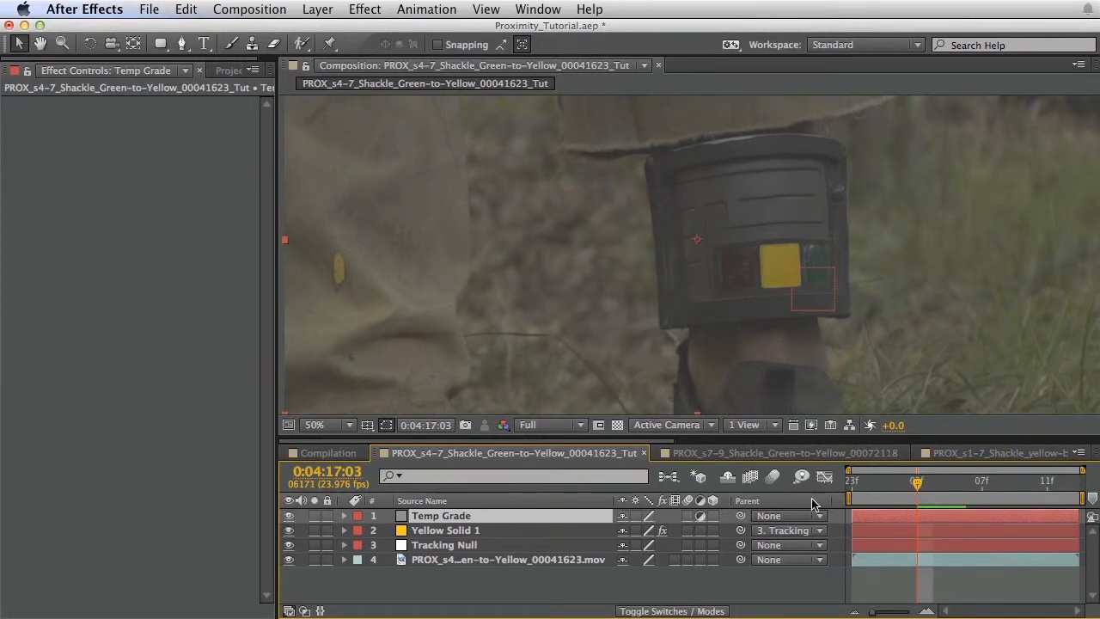
# Step: Apply the Curves color correction effect to the Temp Grade layer
pyautogui.click(369, 9)
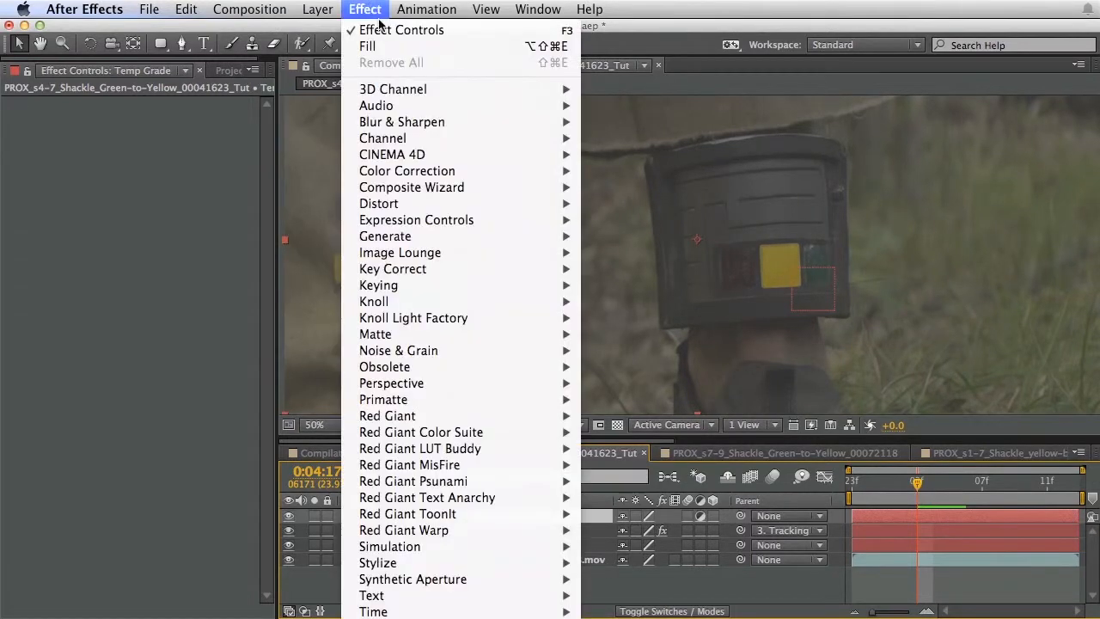
pyautogui.moveTo(412, 171)
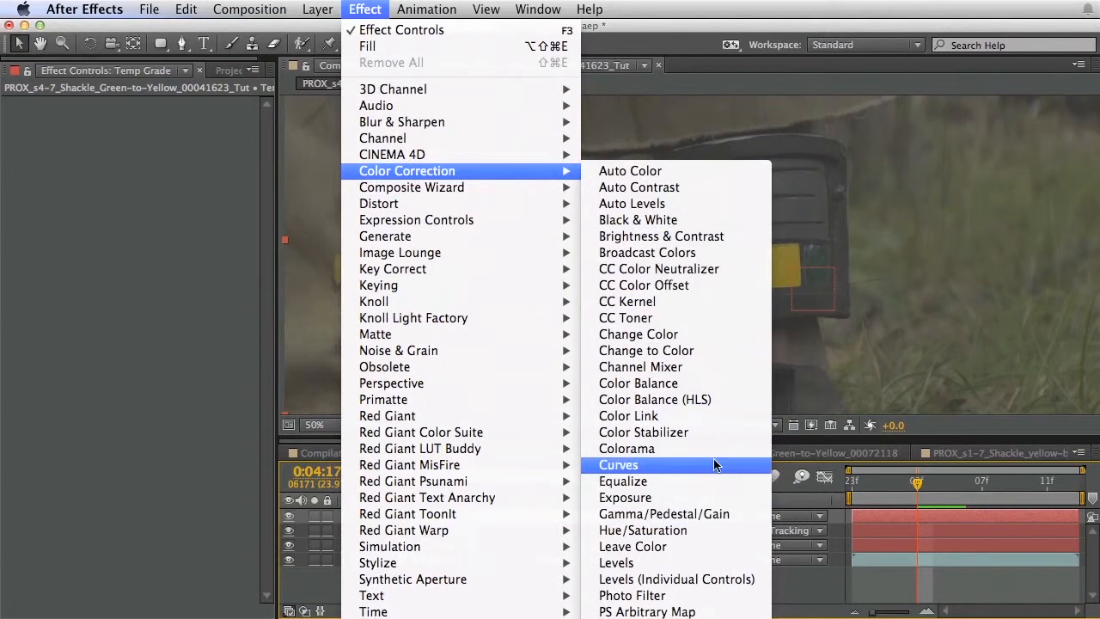
pyautogui.click(713, 465)
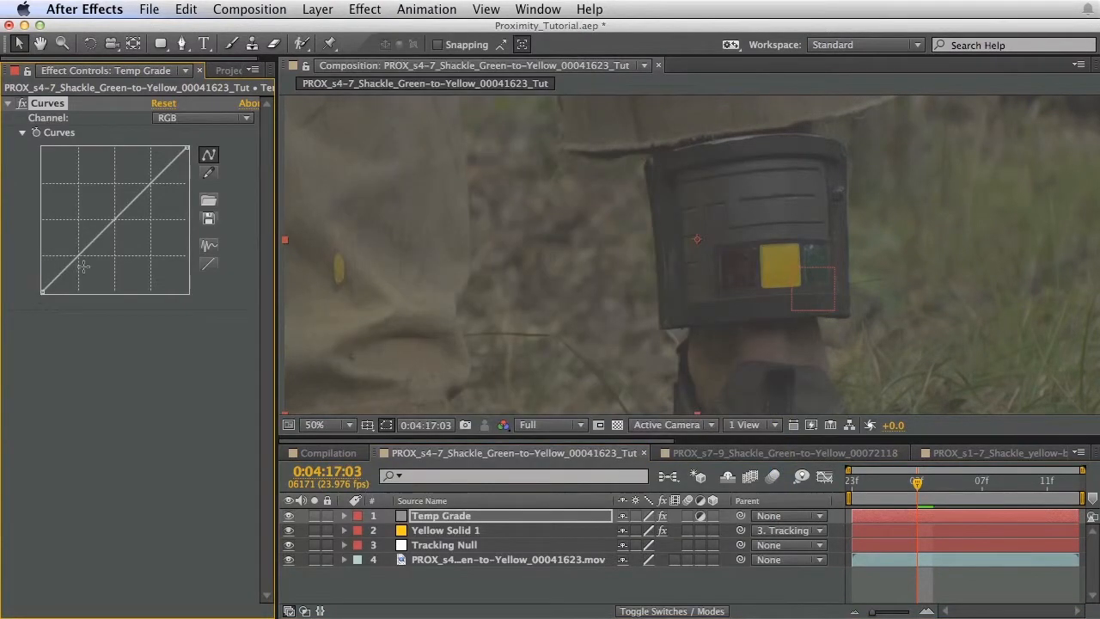
# Step: Shape Temp Grade's RGB curve into an S-curve with raised midtones and highlights to brighten the flat footage and add contrast
pyautogui.moveTo(697, 233); pyautogui.dragTo(791, 157)
pyautogui.scroll(-2, 791, 157)
pyautogui.moveTo(706, 267); pyautogui.dragTo(642, 272)
pyautogui.moveTo(81, 251); pyautogui.dragTo(95, 261)
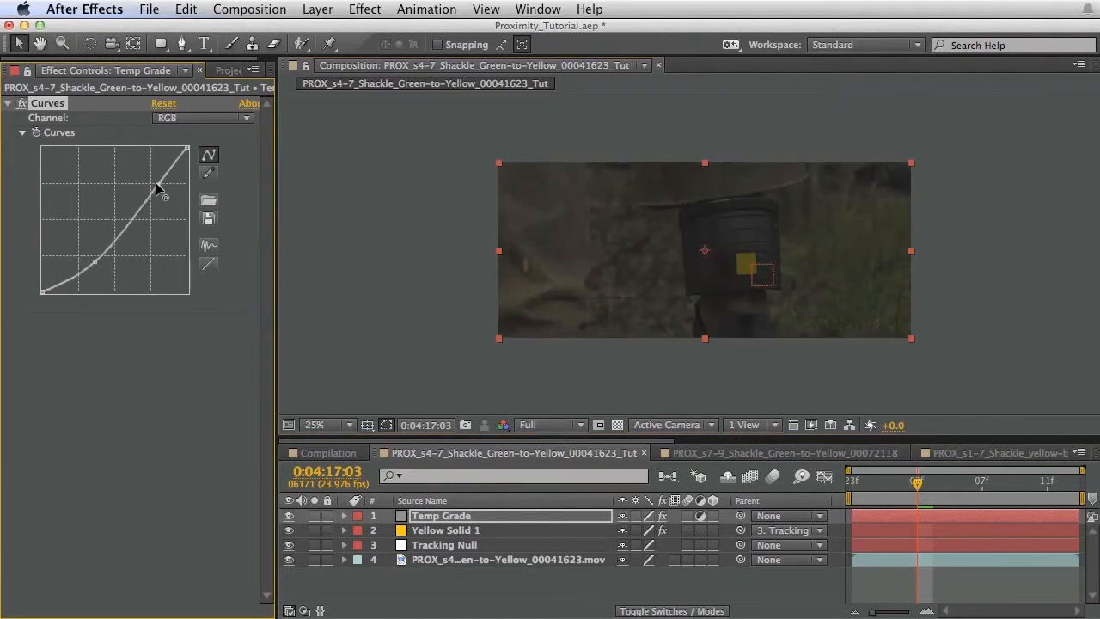
pyautogui.moveTo(157, 184); pyautogui.dragTo(161, 159)
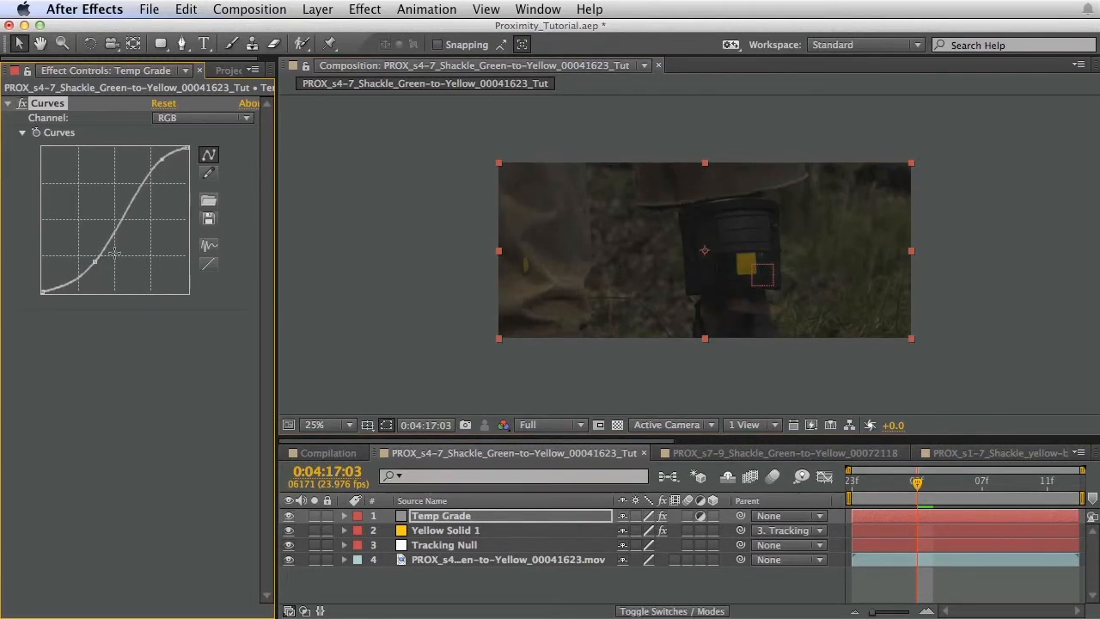
pyautogui.moveTo(96, 263); pyautogui.dragTo(70, 264)
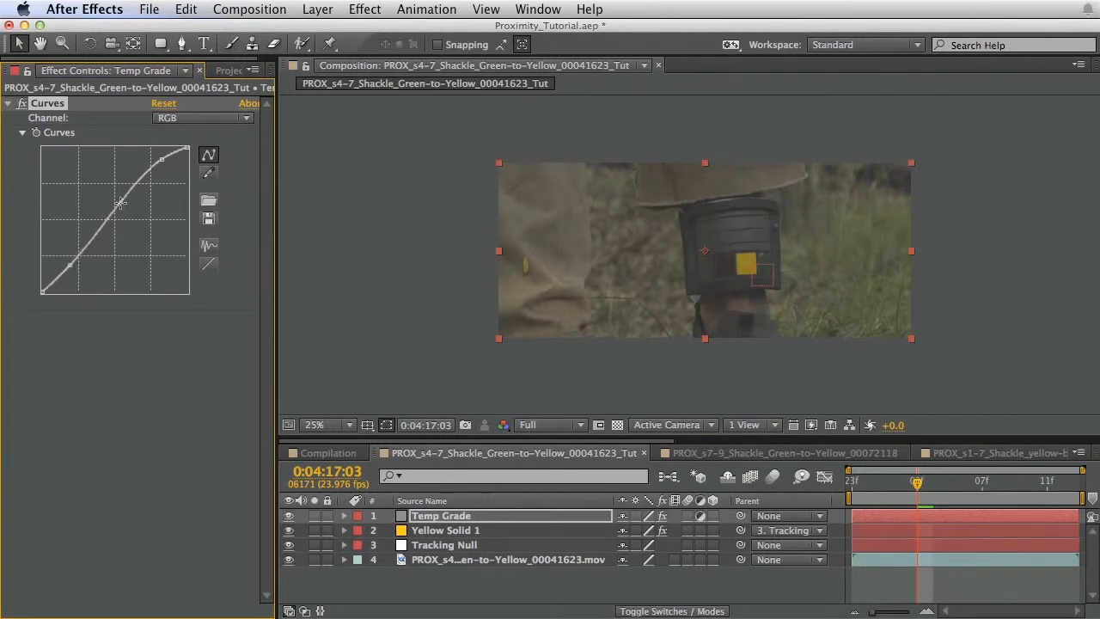
pyautogui.moveTo(120, 203)
pyautogui.mouseDown()
pyautogui.moveTo(100, 192)
pyautogui.moveTo(113, 213)
pyautogui.moveTo(101, 196)
pyautogui.mouseUp()
pyautogui.press('.')
pyautogui.moveTo(486, 234); pyautogui.dragTo(474, 224)
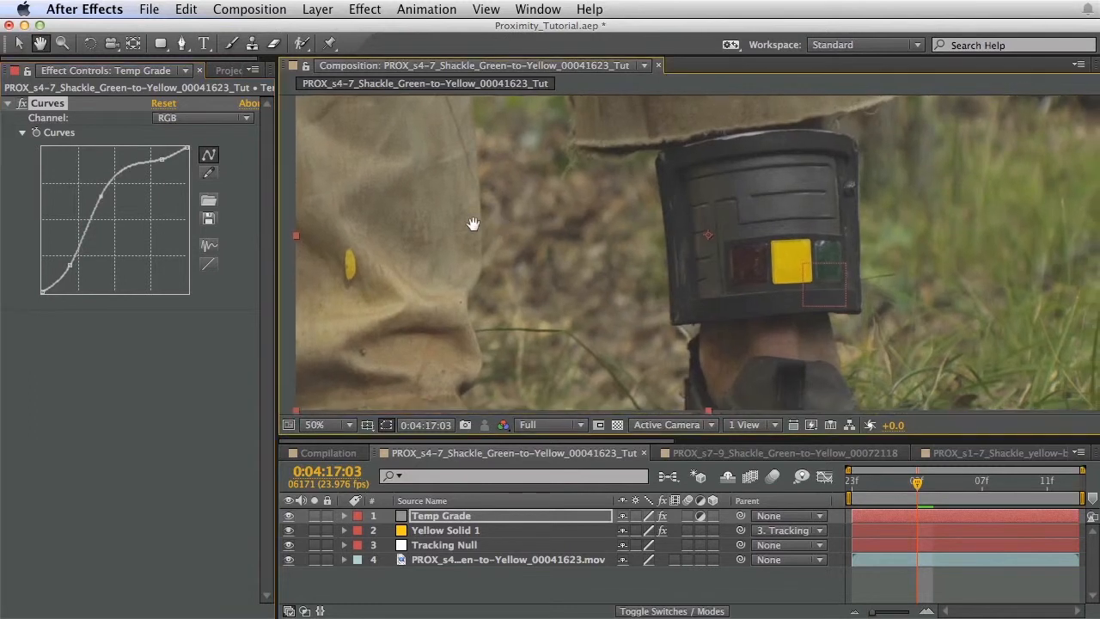
pyautogui.moveTo(100, 200); pyautogui.dragTo(98, 201)
pyautogui.moveTo(160, 166); pyautogui.dragTo(150, 152)
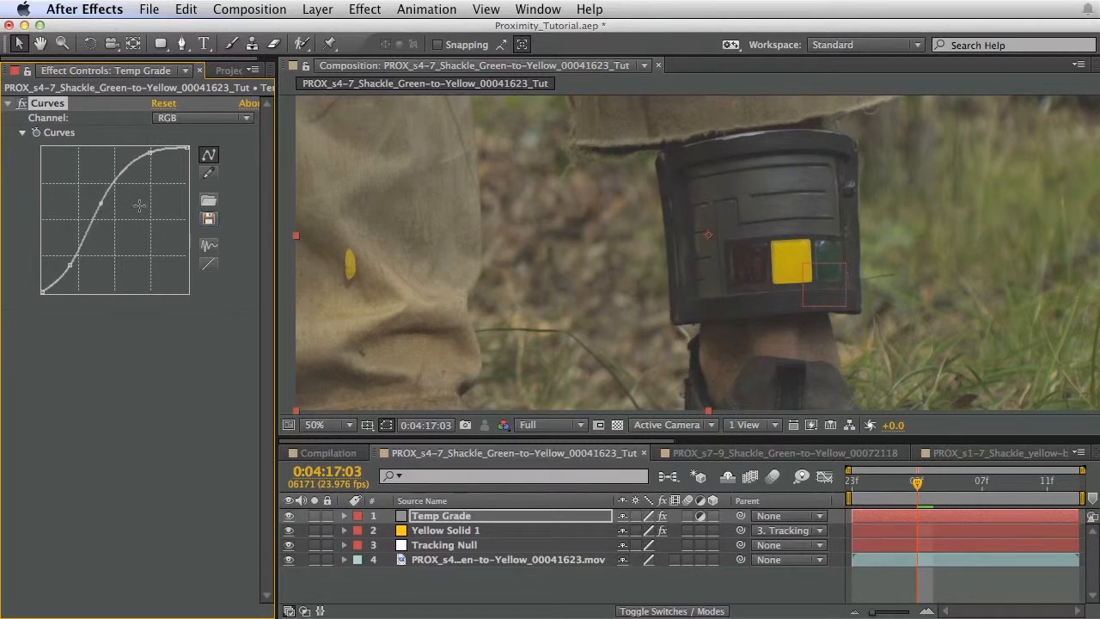
# Step: Toggle the visibility of Temp Grade repeatedly to compare the graded and ungraded shot, leaving the layer on
pyautogui.click(289, 516)
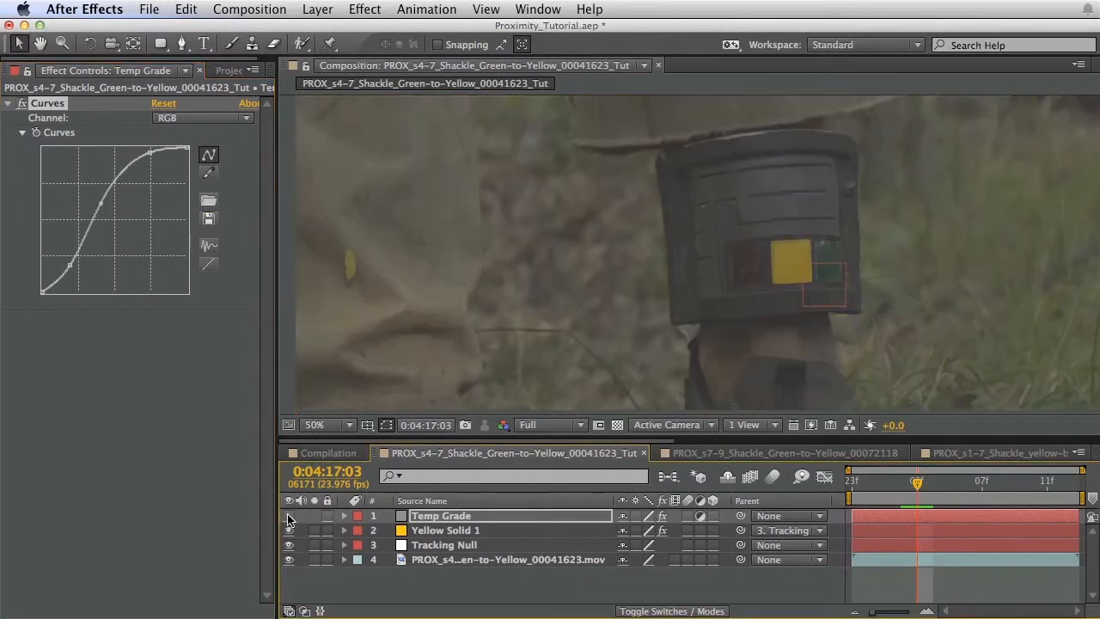
pyautogui.click(288, 516)
pyautogui.click(289, 516)
pyautogui.click(288, 516)
pyautogui.click(289, 515)
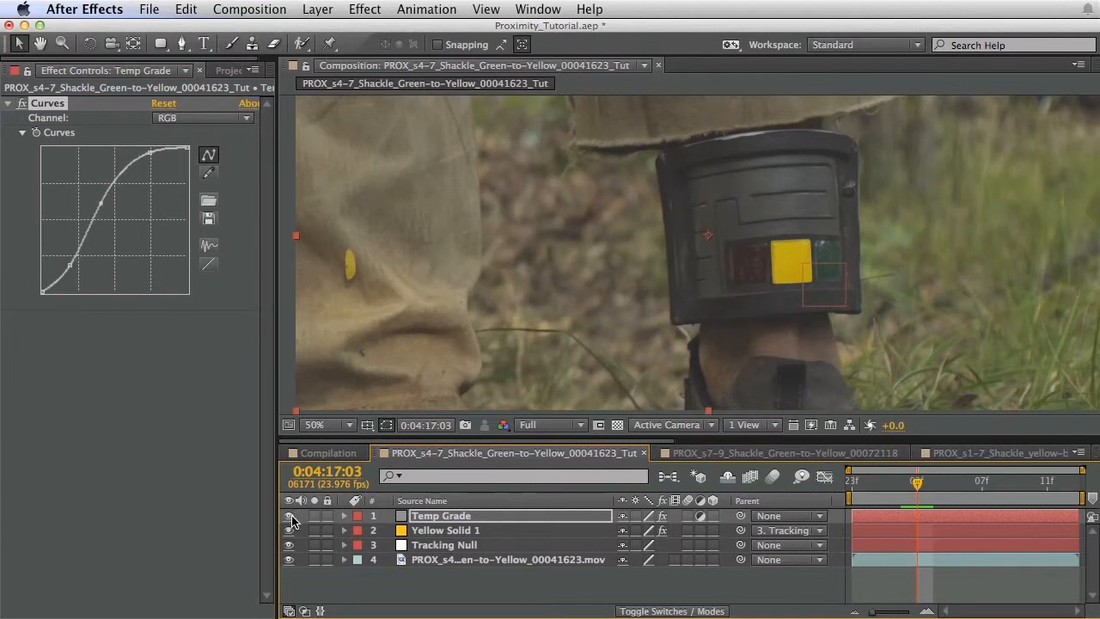
pyautogui.click(289, 516)
# Step: Deselect the Temp Grade layer and save the project
pyautogui.click(504, 585)
pyautogui.press('space')
pyautogui.moveTo(685, 245); pyautogui.dragTo(719, 260)
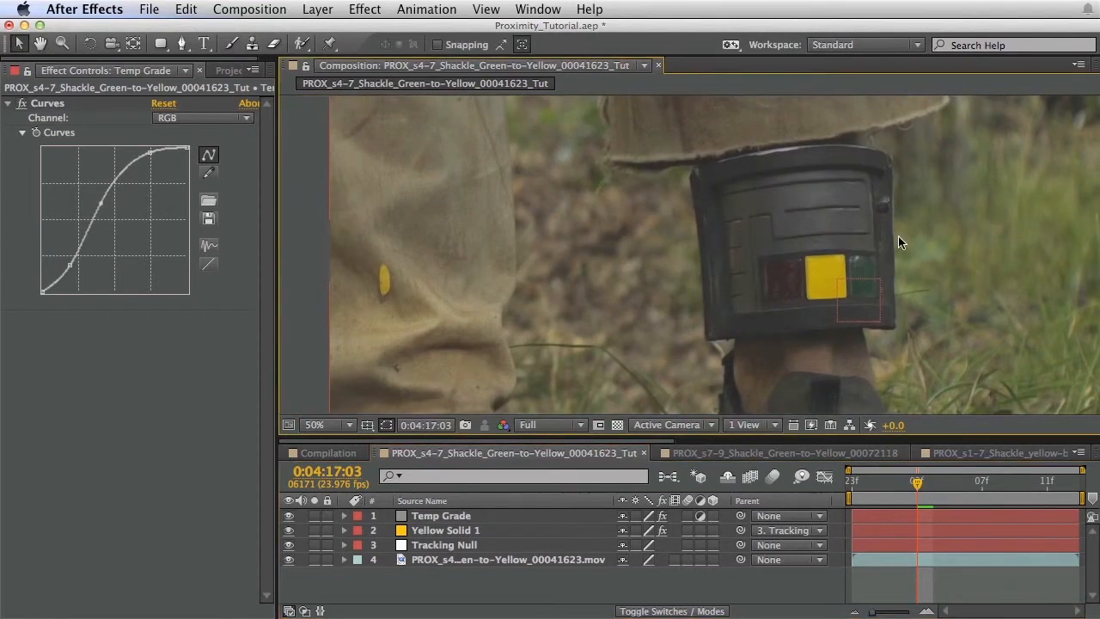
pyautogui.press('super+s')
# Step: Search the available effects for utility and LUT, and look at the LUT Buddy and Apply Color LUT effects
pyautogui.press('super+5')
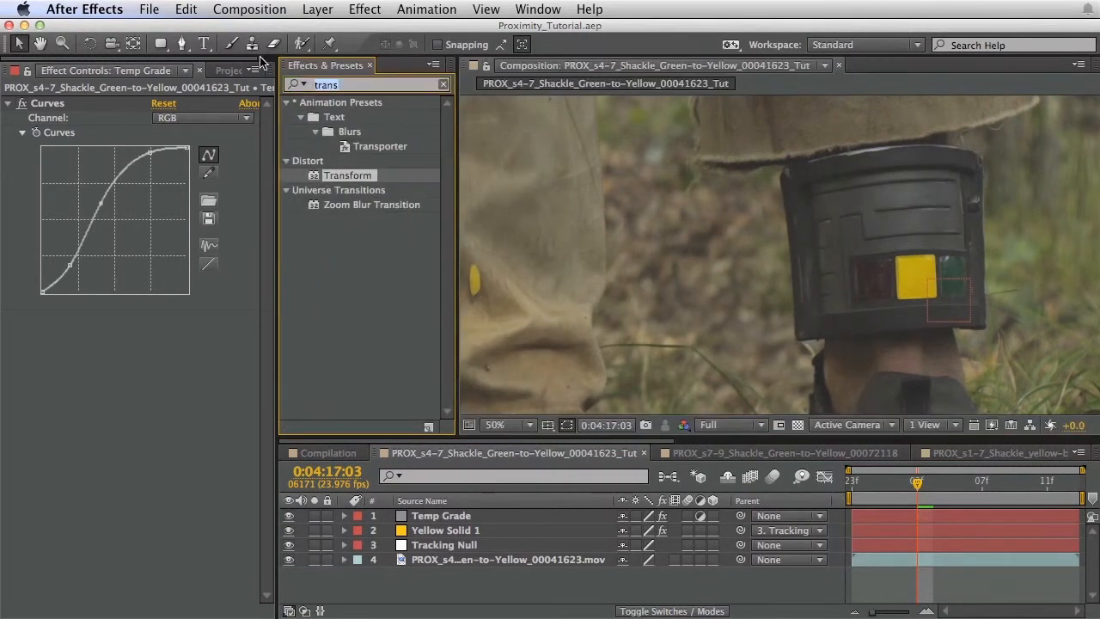
pyautogui.write('util')
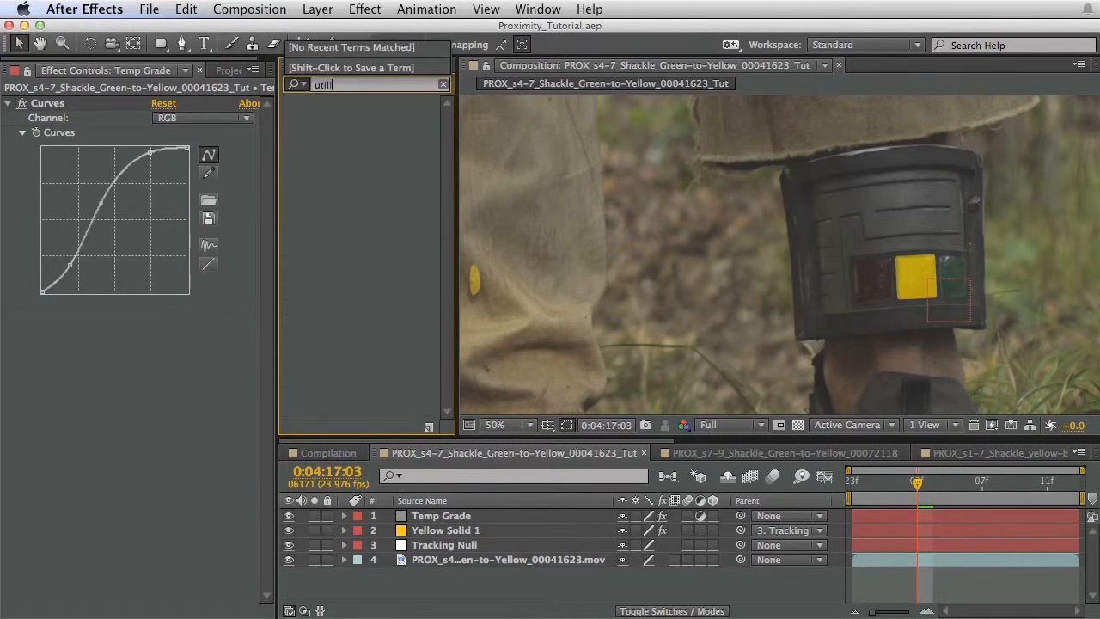
pyautogui.write('it')
pyautogui.press('BackSpace')
pyautogui.press('BackSpace')
pyautogui.press('BackSpace')
pyautogui.press('BackSpace')
pyautogui.press('BackSpace')
pyautogui.press('BackSpace')
pyautogui.write('LUT')
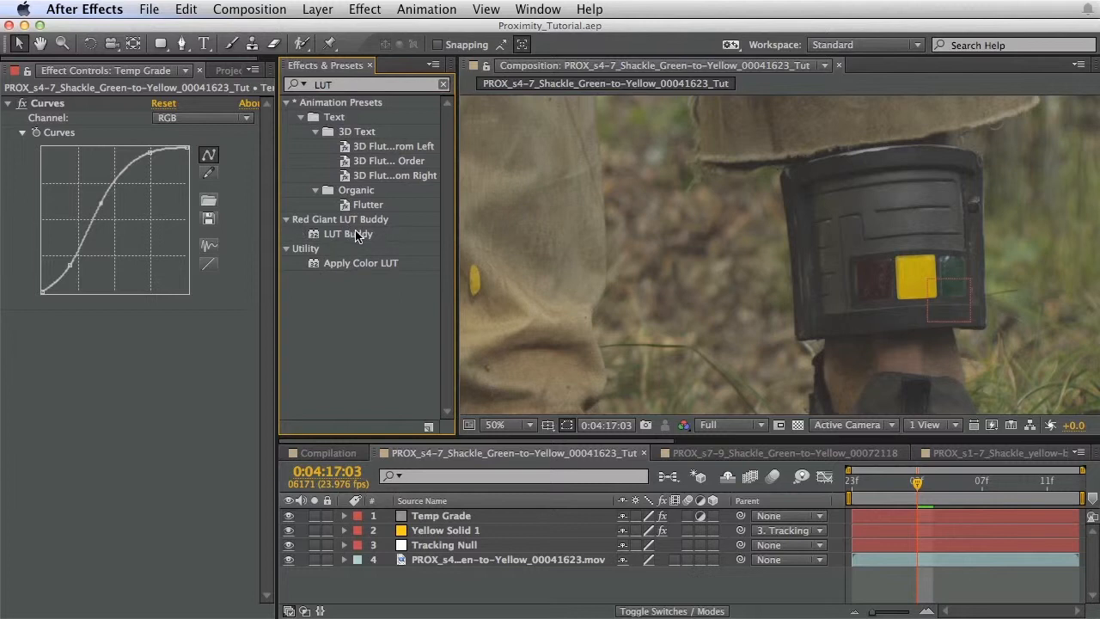
pyautogui.click(335, 238)
pyautogui.click(351, 264)
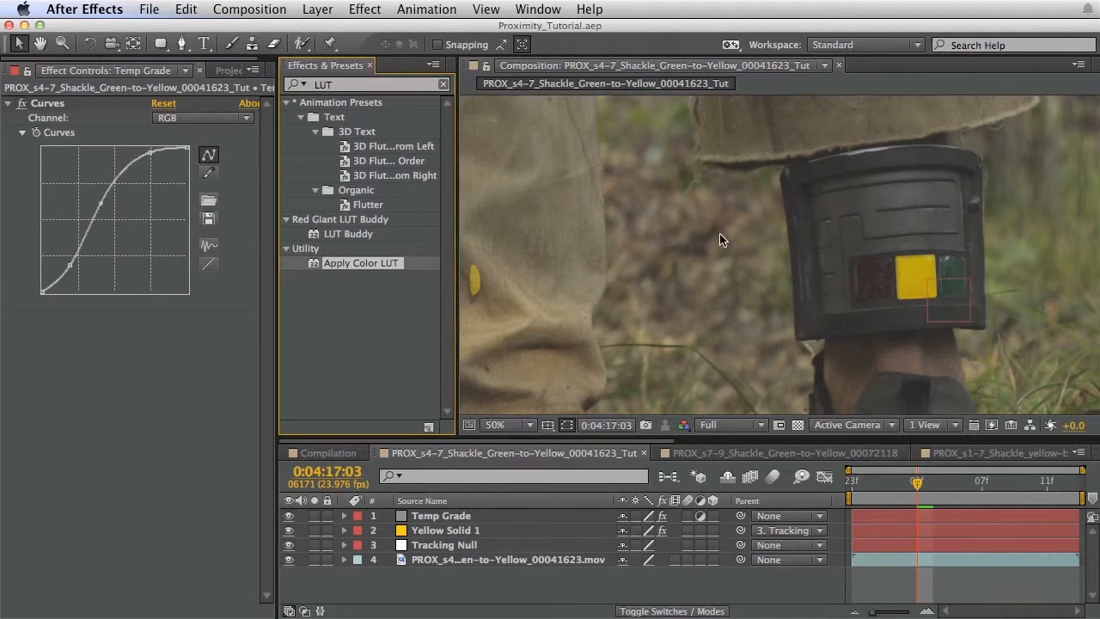
pyautogui.click(370, 65)
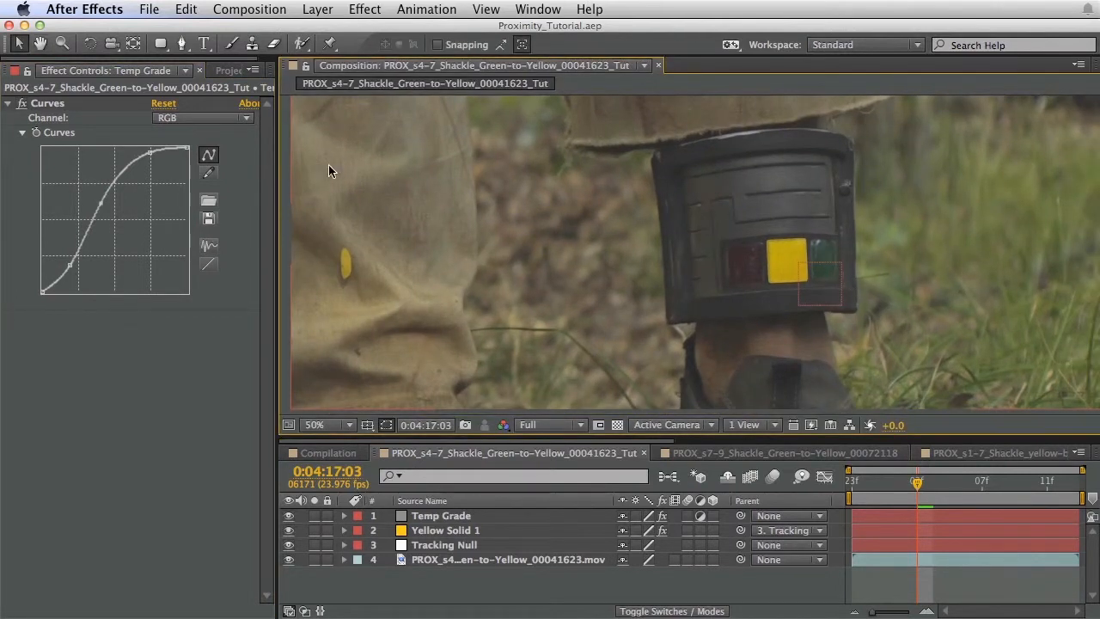
# Step: Go to 0:04:17:04 and compare the shot with Temp Grade off and on
pyautogui.click(939, 486)
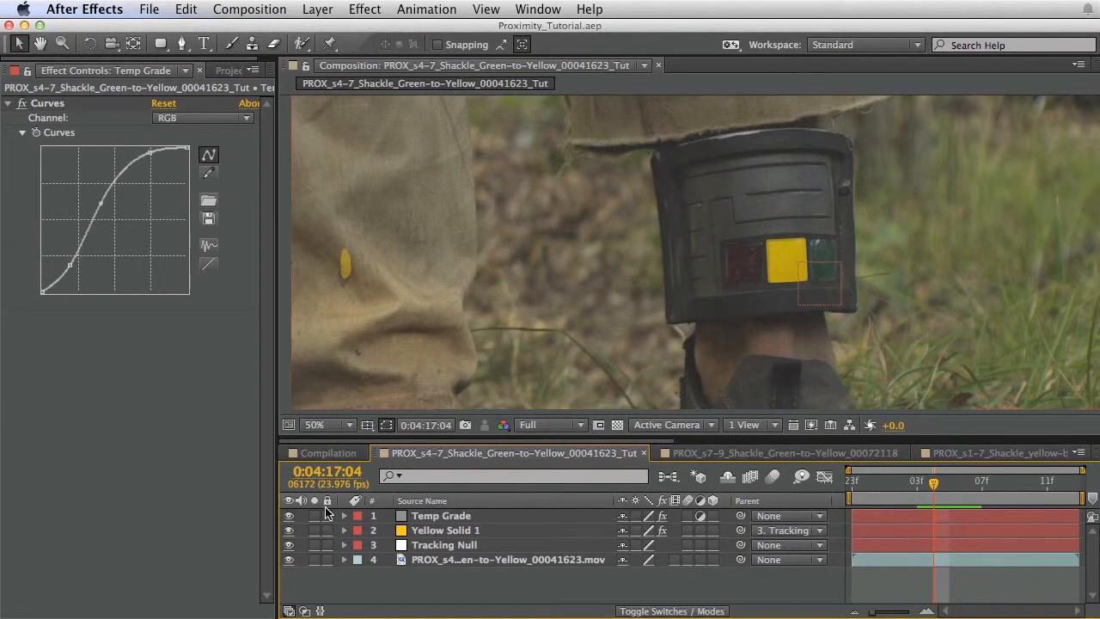
pyautogui.click(290, 517)
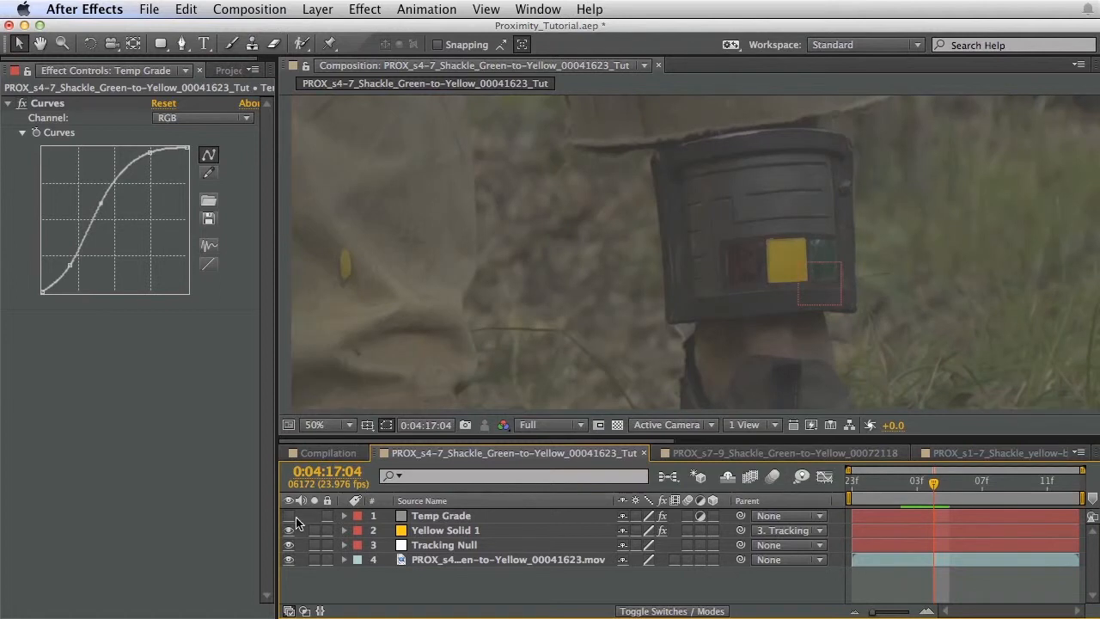
pyautogui.click(291, 517)
# Step: Tighten Mask 1 on Yellow Solid 1 so its upper and side edges fit the shackle's middle light
pyautogui.click(509, 531)
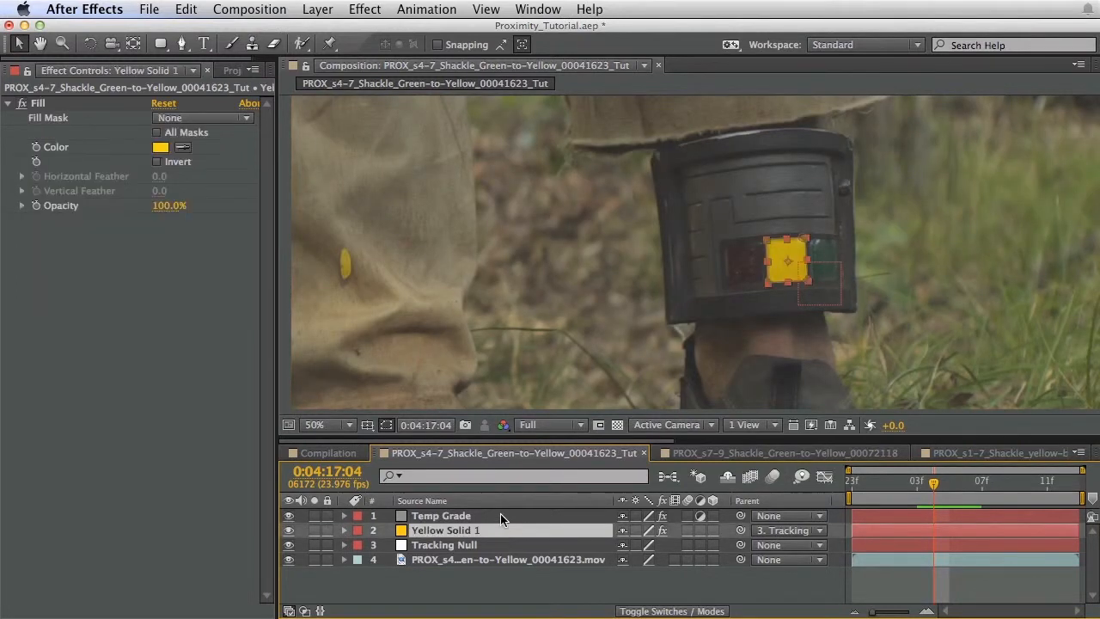
pyautogui.press('.')
pyautogui.press('.')
pyautogui.press('space')
pyautogui.moveTo(679, 188); pyautogui.dragTo(507, 155)
pyautogui.moveTo(778, 273); pyautogui.dragTo(606, 255)
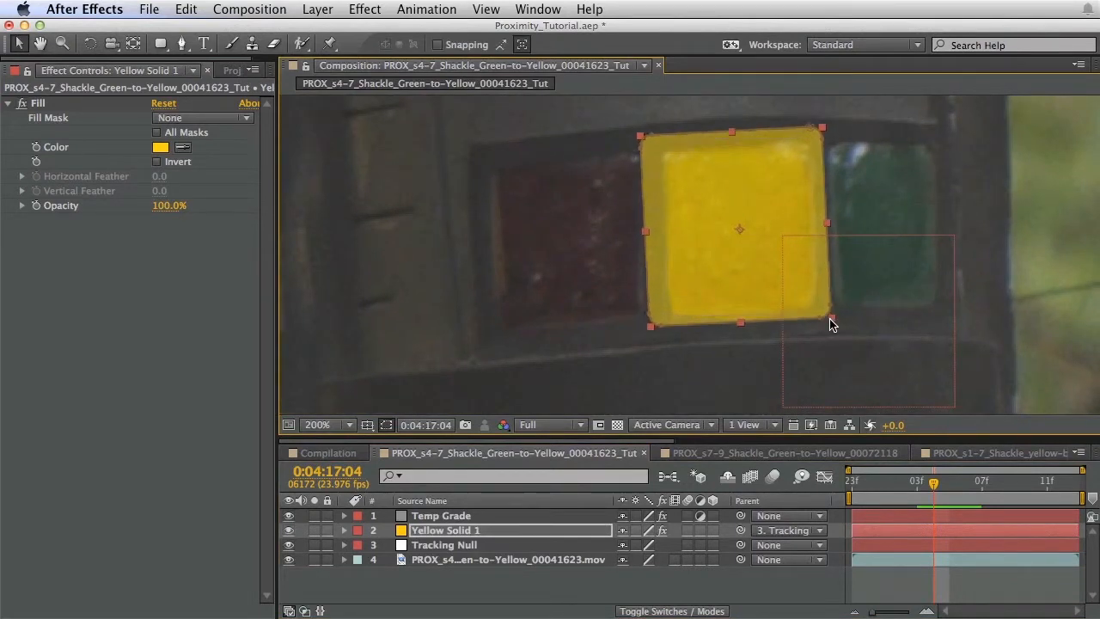
pyautogui.press('m')
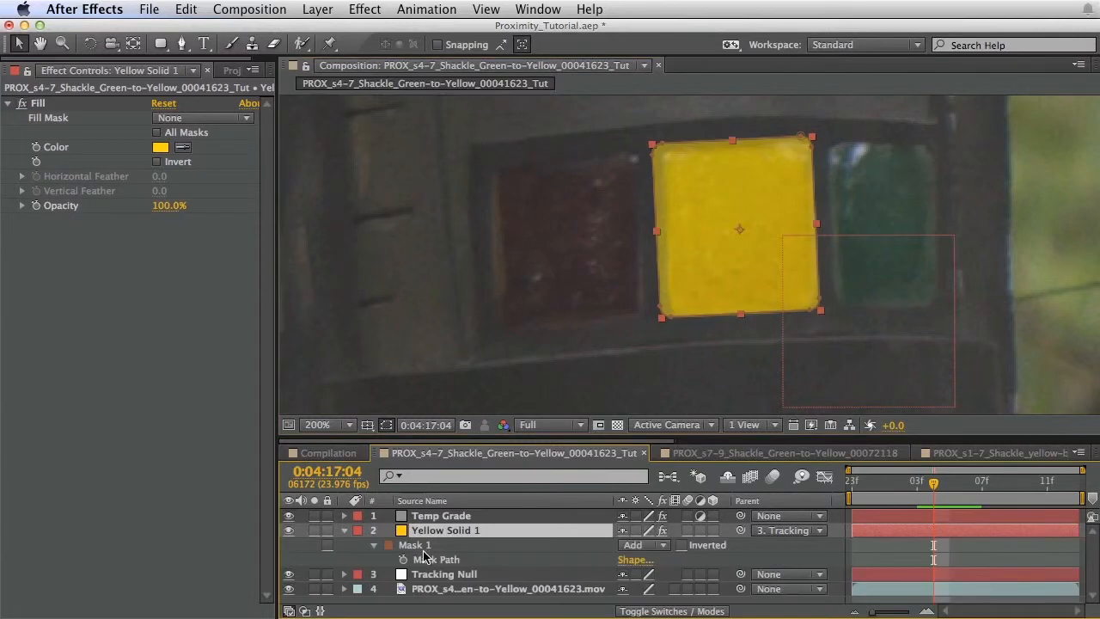
pyautogui.click(659, 146)
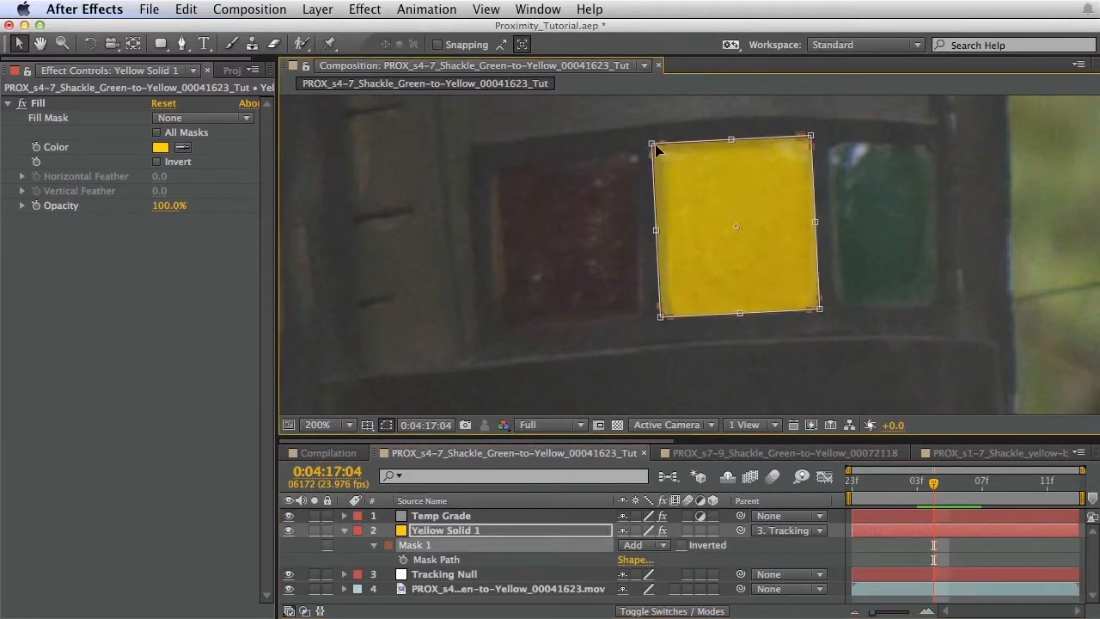
pyautogui.moveTo(651, 143); pyautogui.dragTo(659, 151)
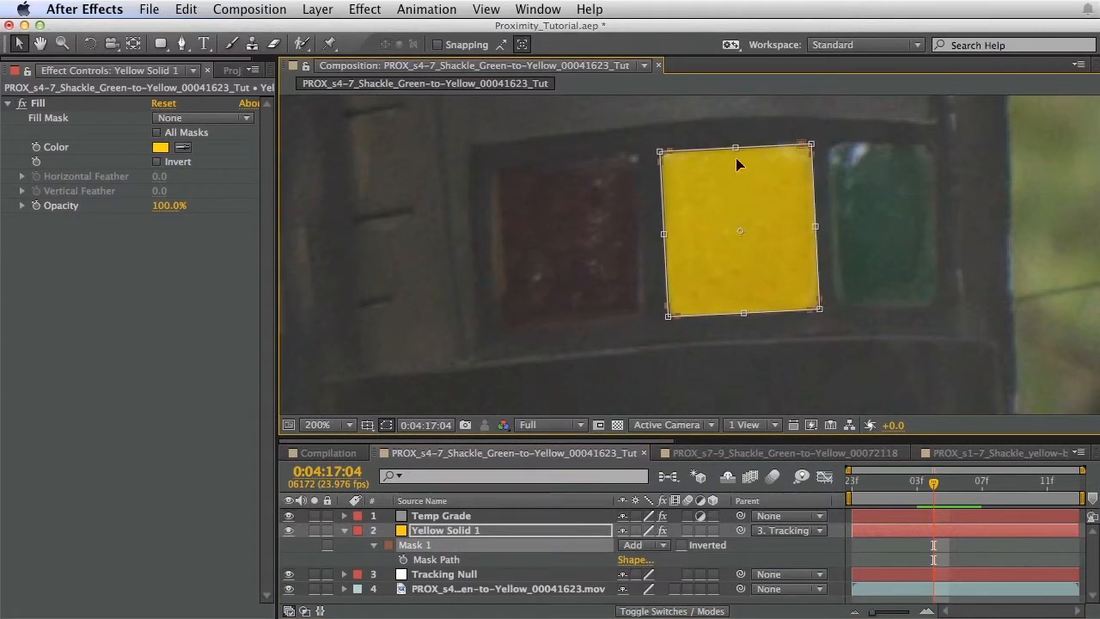
pyautogui.moveTo(736, 150)
pyautogui.mouseDown()
pyautogui.moveTo(736, 163)
pyautogui.moveTo(735, 148)
pyautogui.mouseUp()
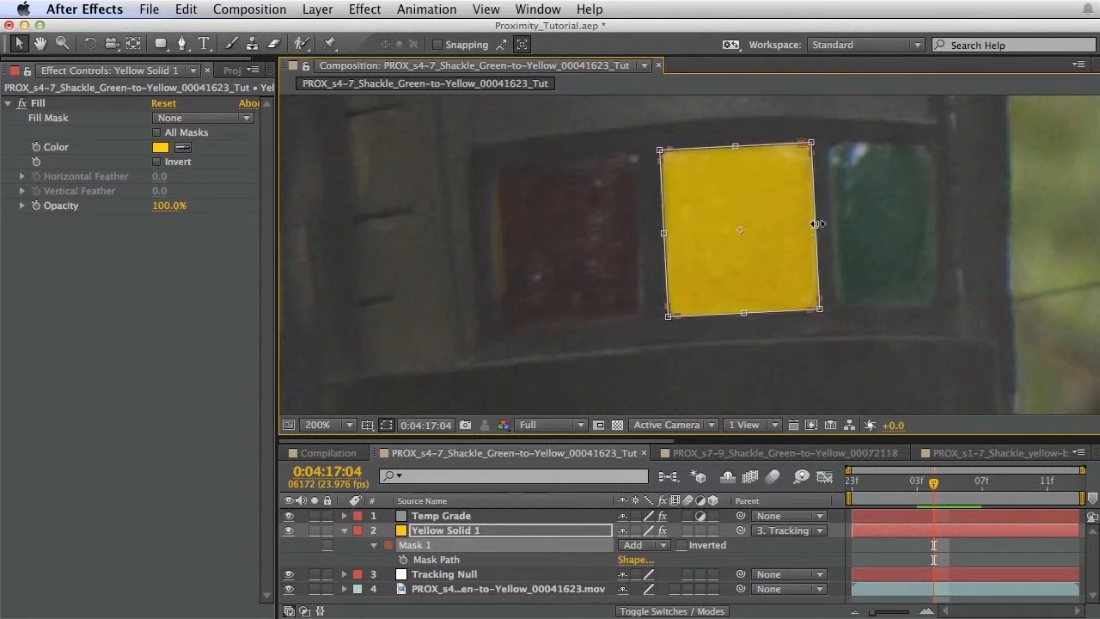
pyautogui.moveTo(817, 223)
pyautogui.mouseDown()
pyautogui.moveTo(792, 225)
pyautogui.moveTo(812, 227)
pyautogui.mouseUp()
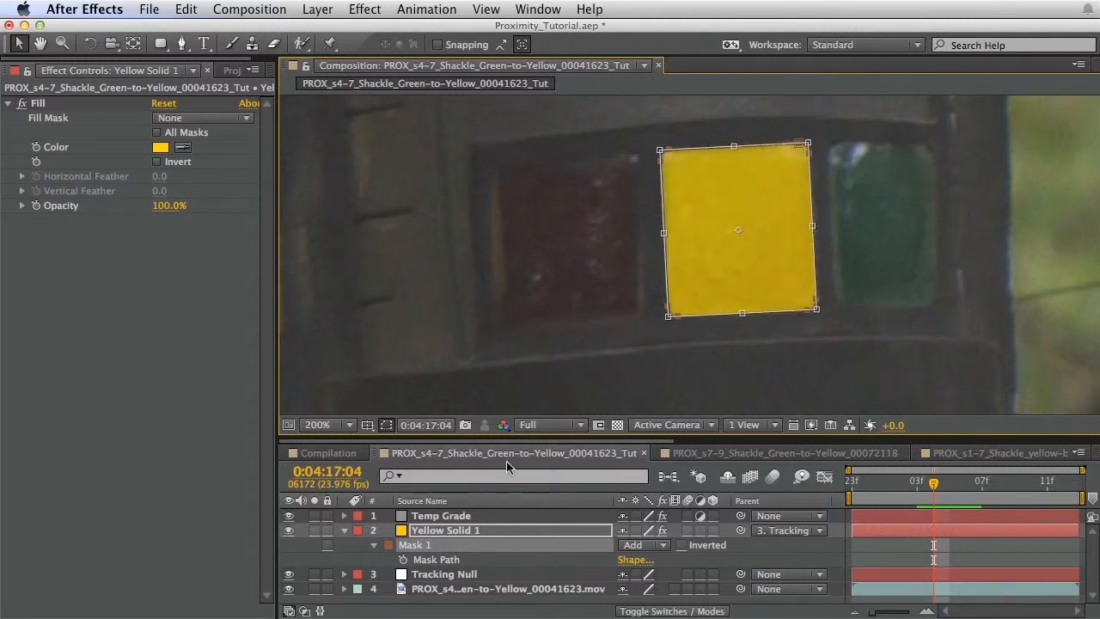
pyautogui.click(478, 533)
pyautogui.press('m')
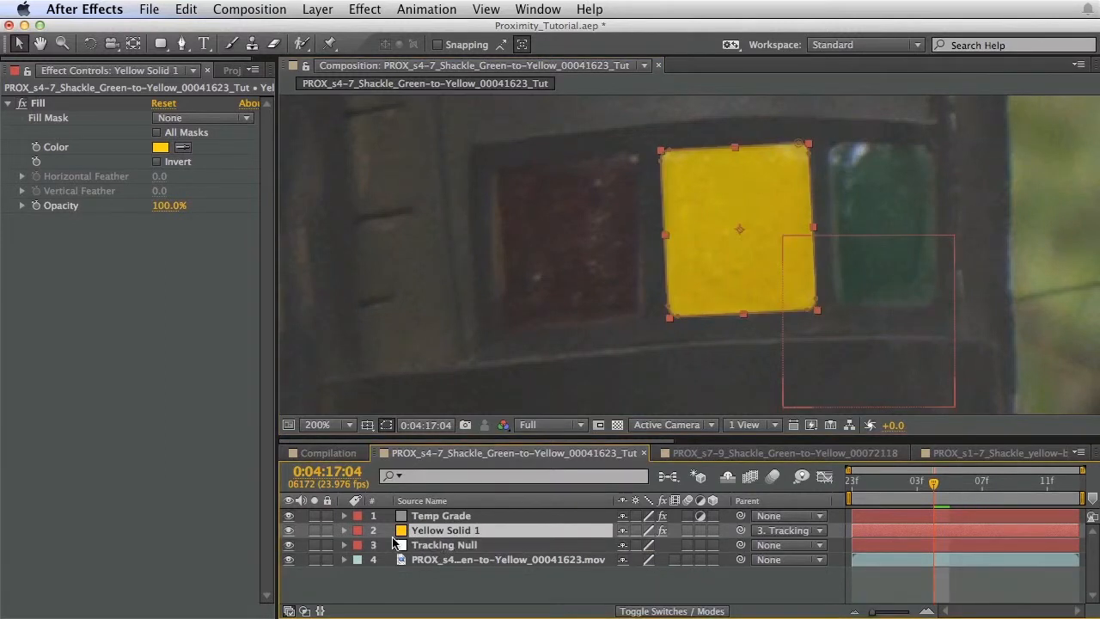
# Step: Set the Mask Feather of Yellow Solid 1's mask to 15 pixels, then collapse the layer's properties
pyautogui.click(435, 592)
pyautogui.click(470, 532)
pyautogui.press('m')
pyautogui.press('m')
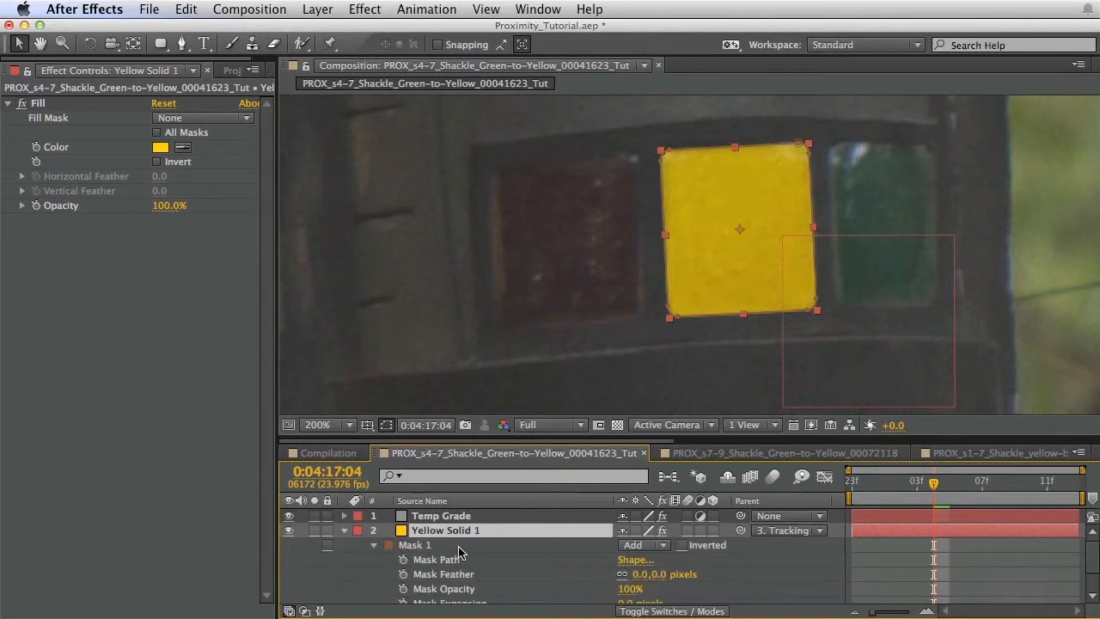
pyautogui.scroll(-3, 458, 555)
pyautogui.scroll(3, 467, 536)
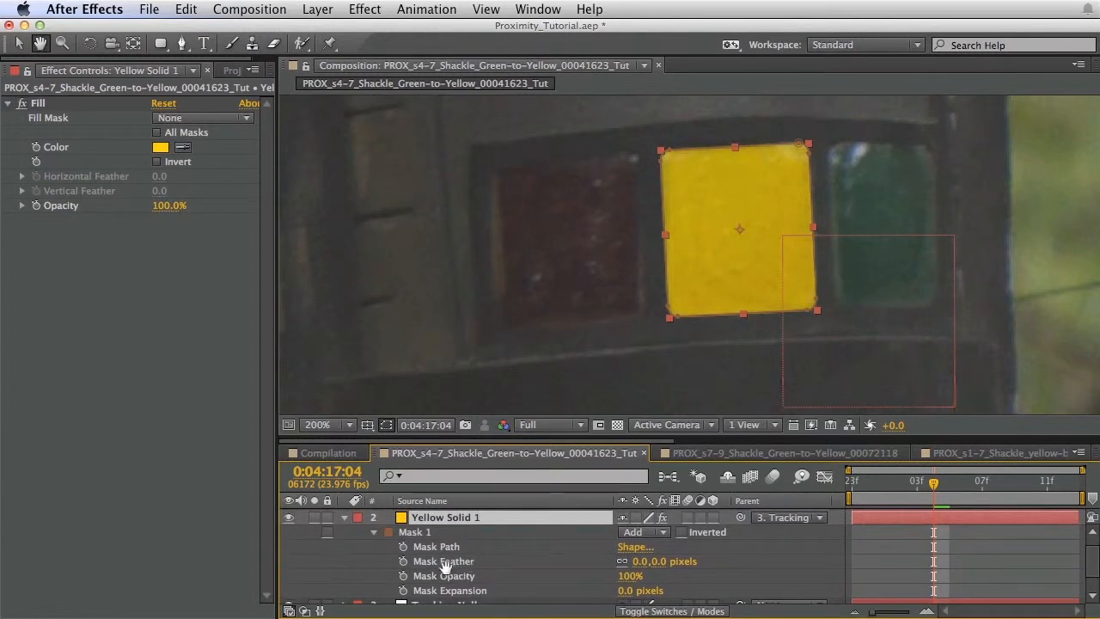
pyautogui.press('v')
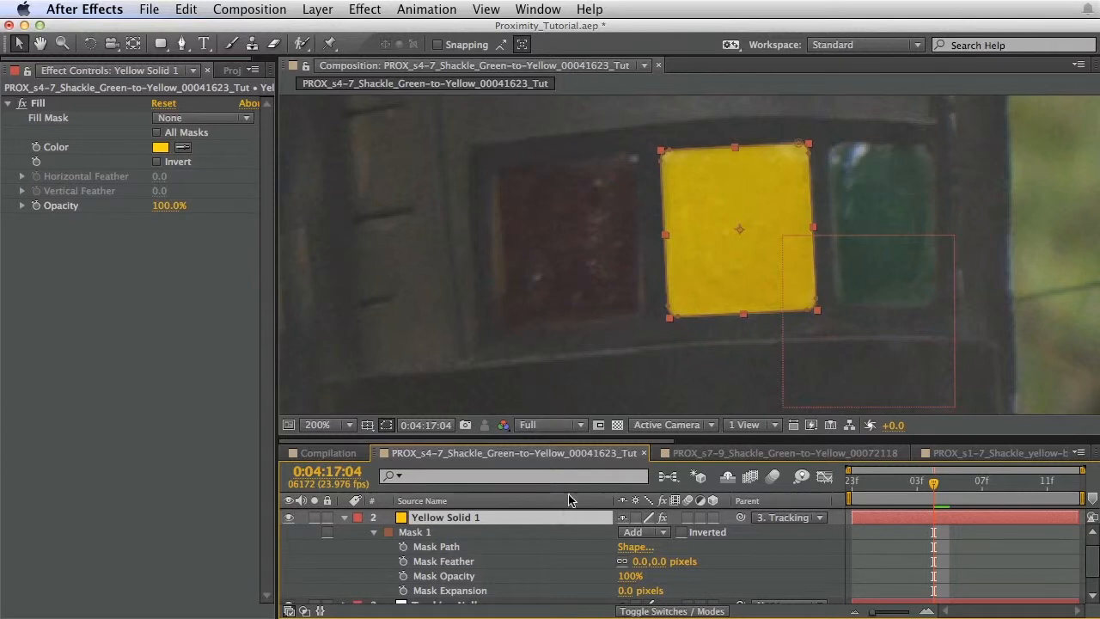
pyautogui.moveTo(634, 563); pyautogui.dragTo(655, 562)
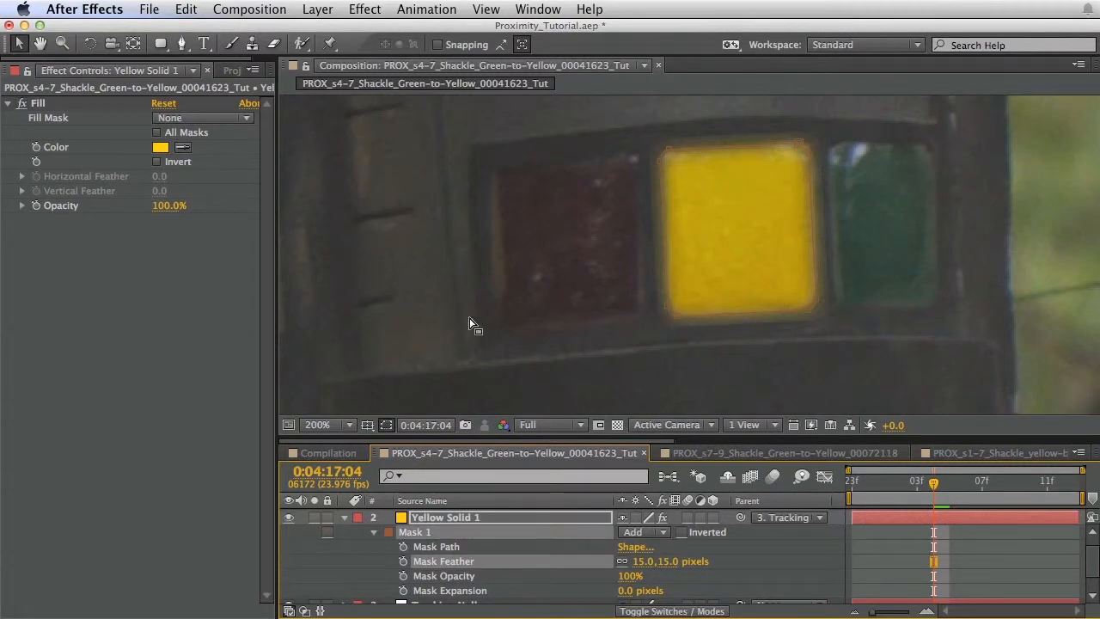
pyautogui.click(439, 518)
pyautogui.press('u')
pyautogui.click(452, 517)
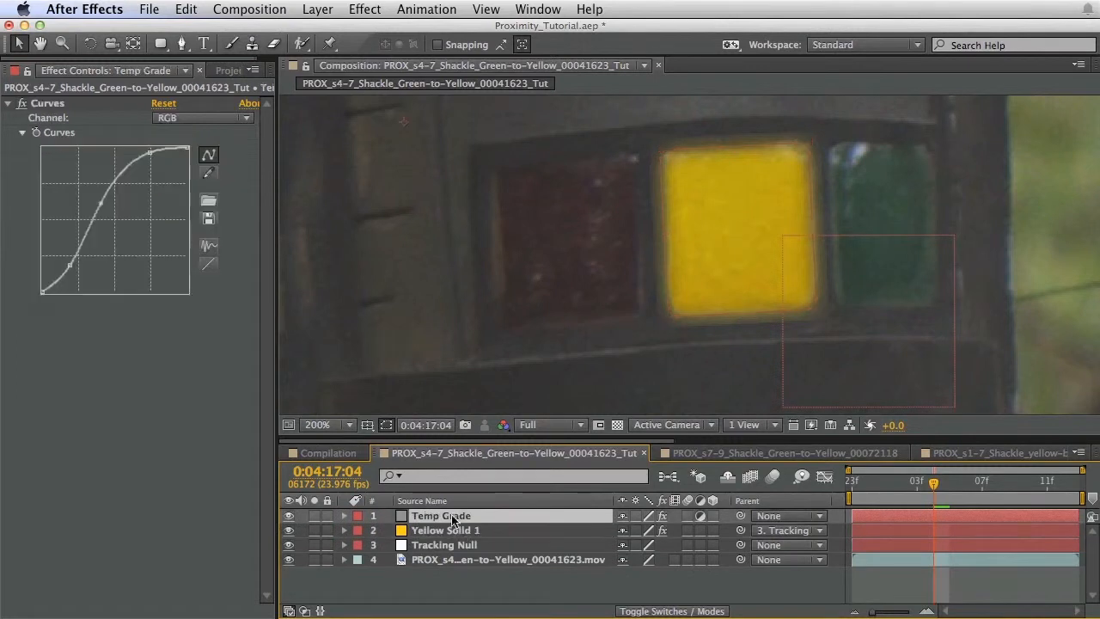
# Step: Contract Yellow Solid 1's mask with a Mask Expansion of -6.8 pixels
pyautogui.click(470, 532)
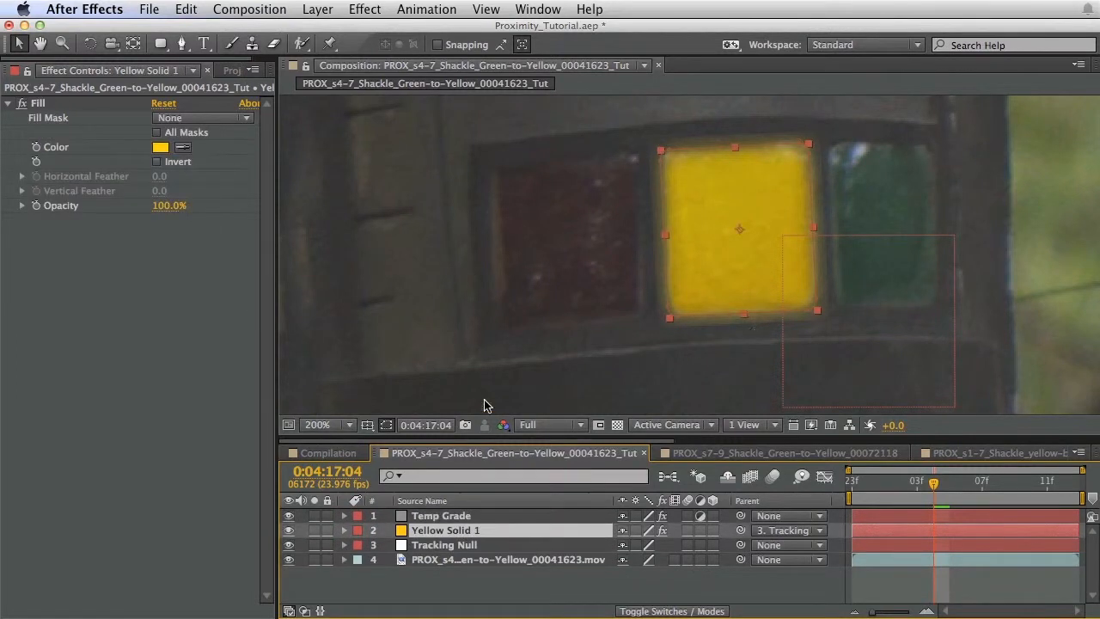
pyautogui.press('.')
pyautogui.moveTo(822, 289); pyautogui.dragTo(842, 211)
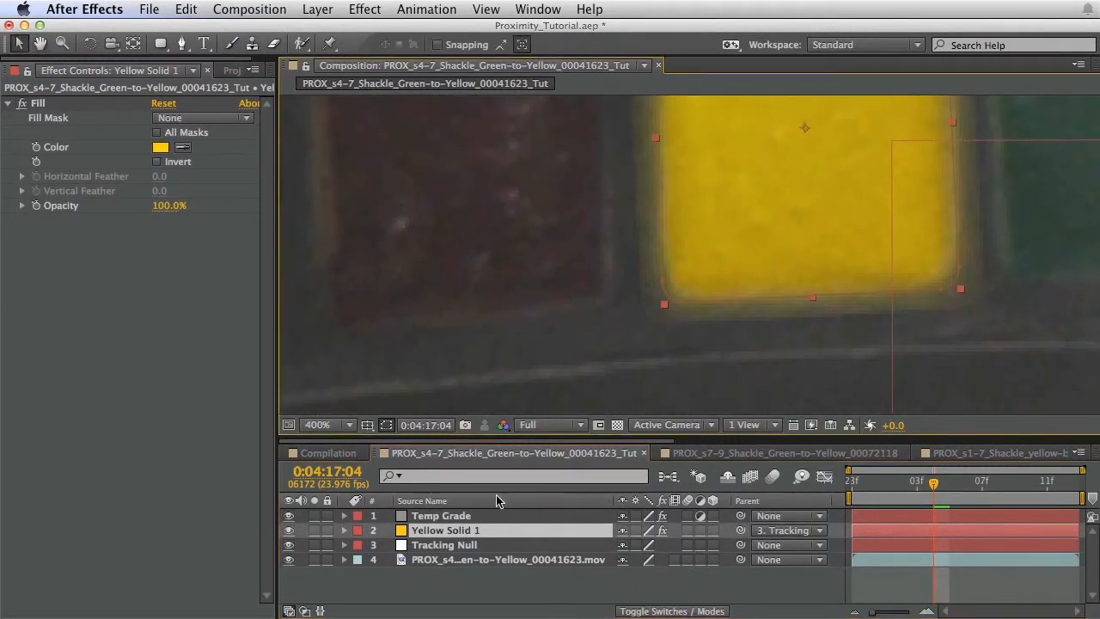
pyautogui.press('m')
pyautogui.press('m')
pyautogui.press('m')
pyautogui.scroll(-2, 504, 570)
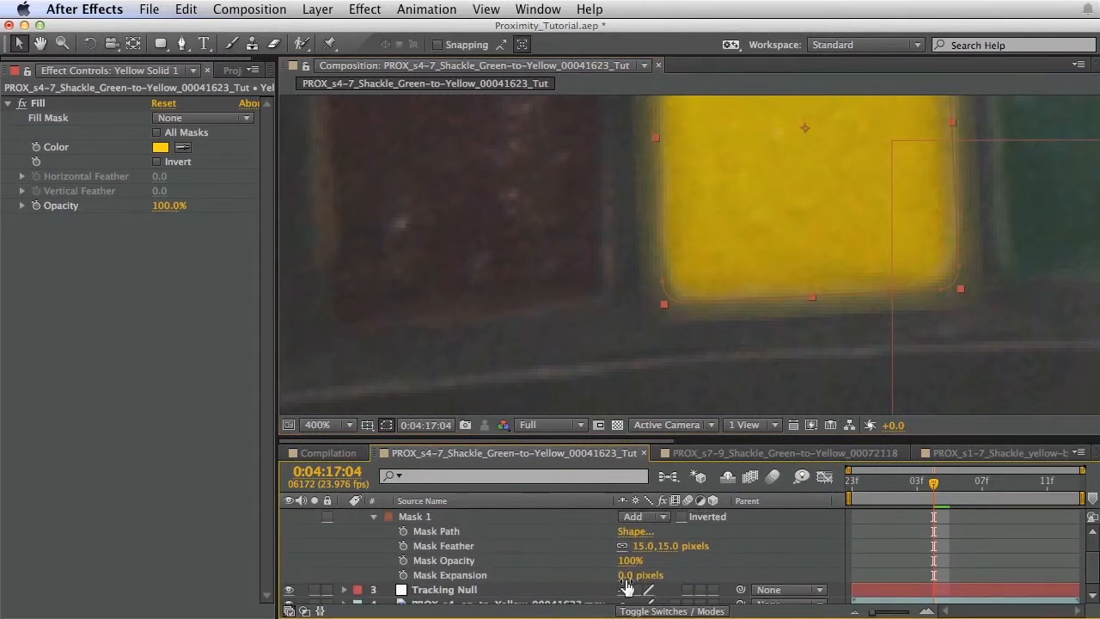
pyautogui.moveTo(624, 575); pyautogui.dragTo(672, 549)
pyautogui.moveTo(915, 214); pyautogui.dragTo(918, 241)
pyautogui.moveTo(621, 575); pyautogui.dragTo(615, 575)
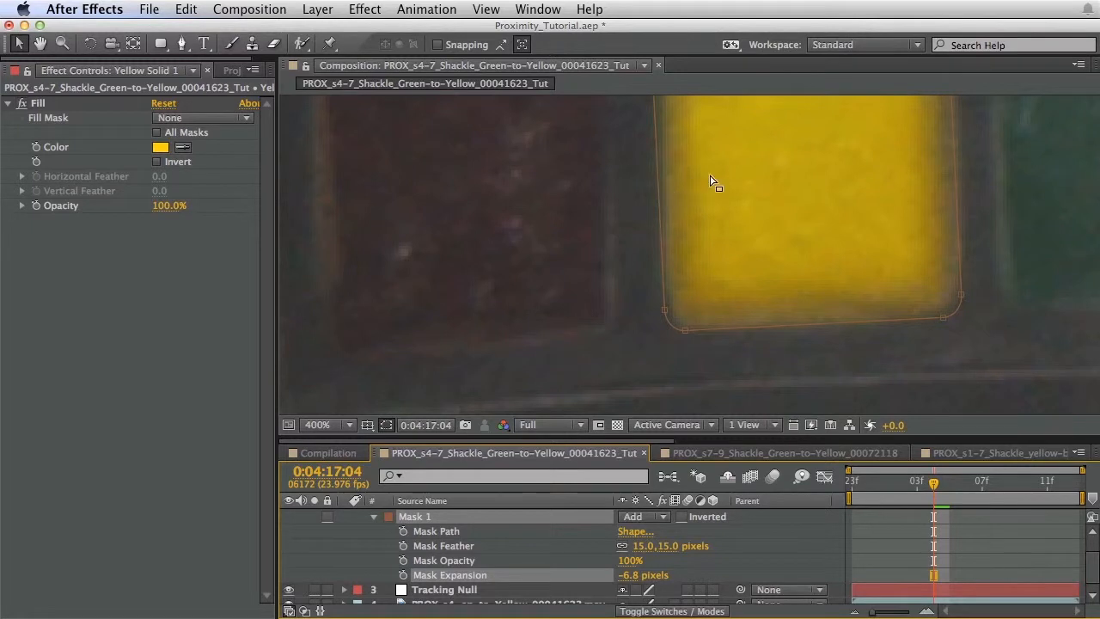
# Step: Inspect the feathered mask edges, set the Mask Expansion to -3.8 pixels, and deselect the layer
pyautogui.moveTo(712, 180); pyautogui.dragTo(734, 334)
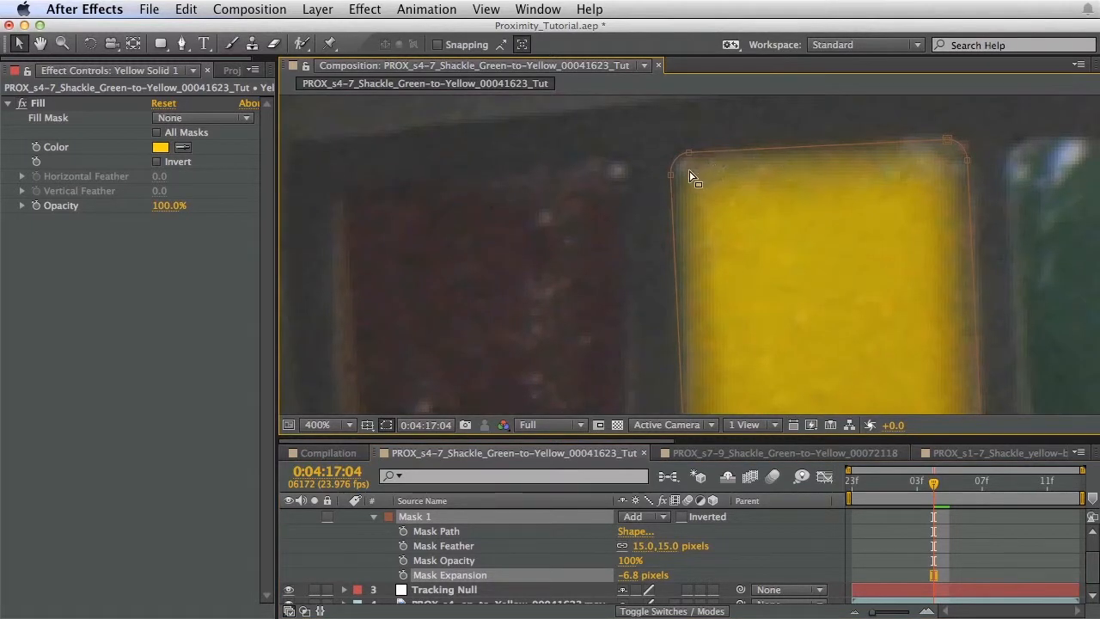
pyautogui.moveTo(710, 312)
pyautogui.mouseDown()
pyautogui.moveTo(706, 261)
pyautogui.moveTo(707, 291)
pyautogui.mouseUp()
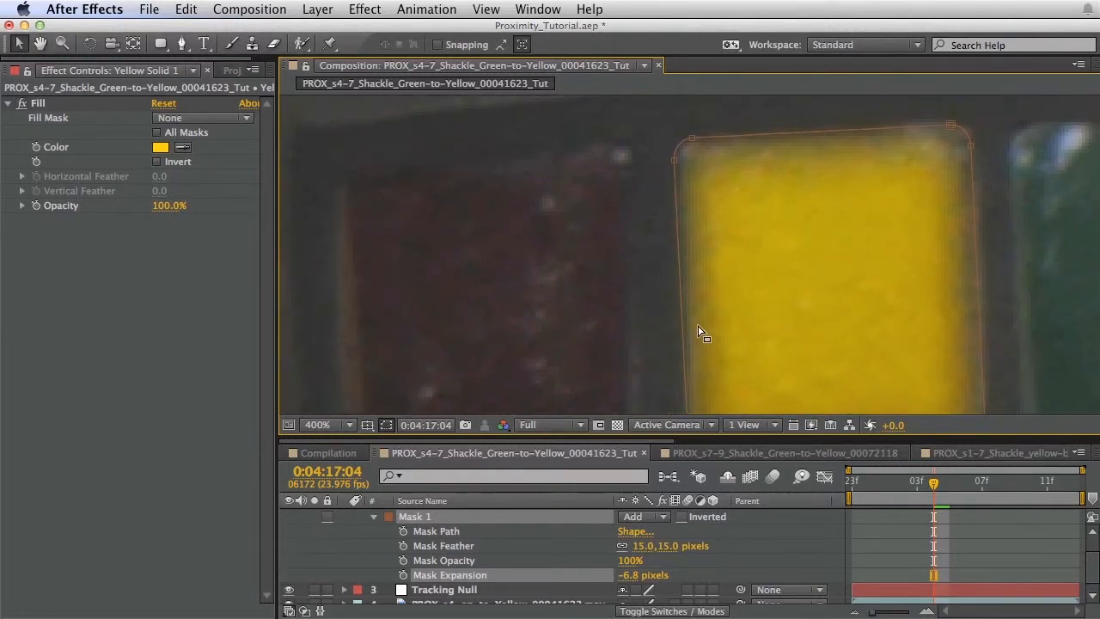
pyautogui.moveTo(698, 333); pyautogui.dragTo(682, 277)
pyautogui.moveTo(891, 251); pyautogui.dragTo(791, 209)
pyautogui.press(',')
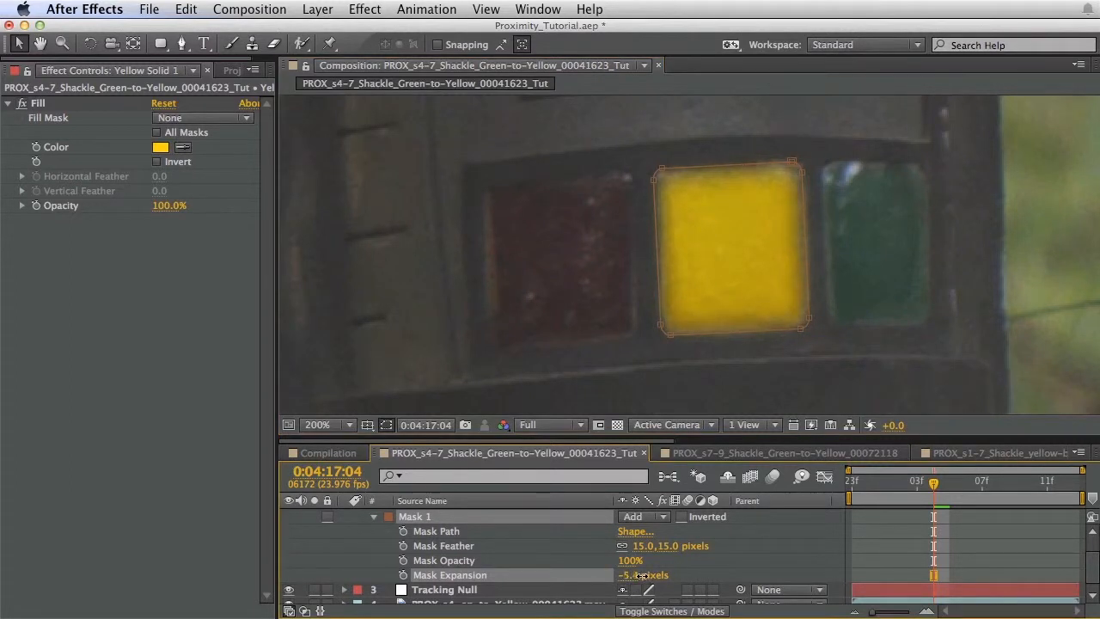
pyautogui.moveTo(658, 575); pyautogui.dragTo(656, 576)
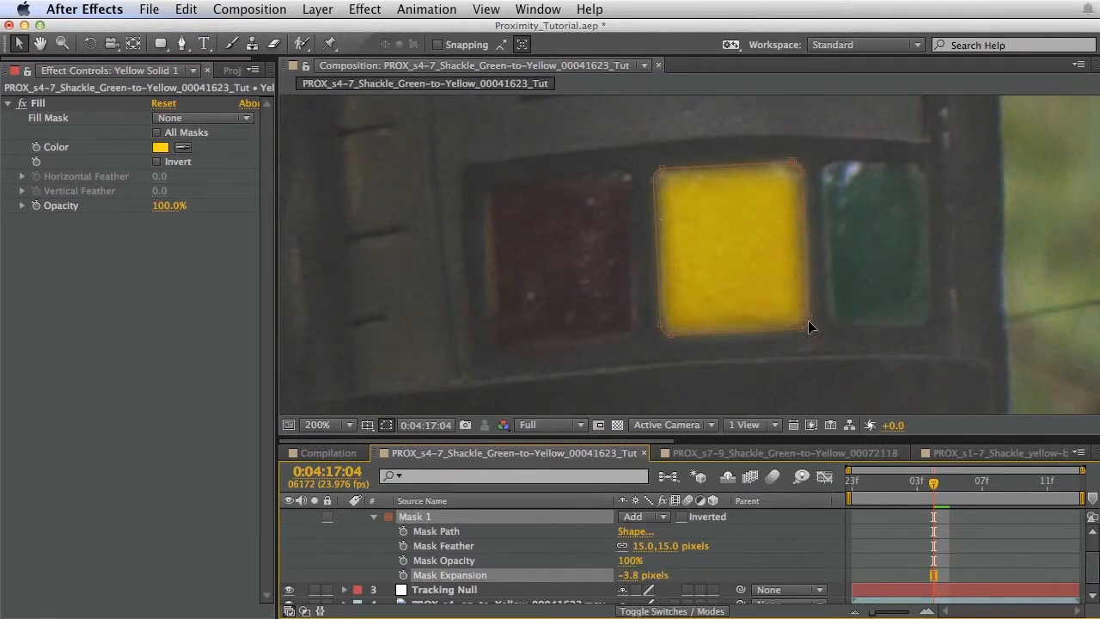
pyautogui.press('u')
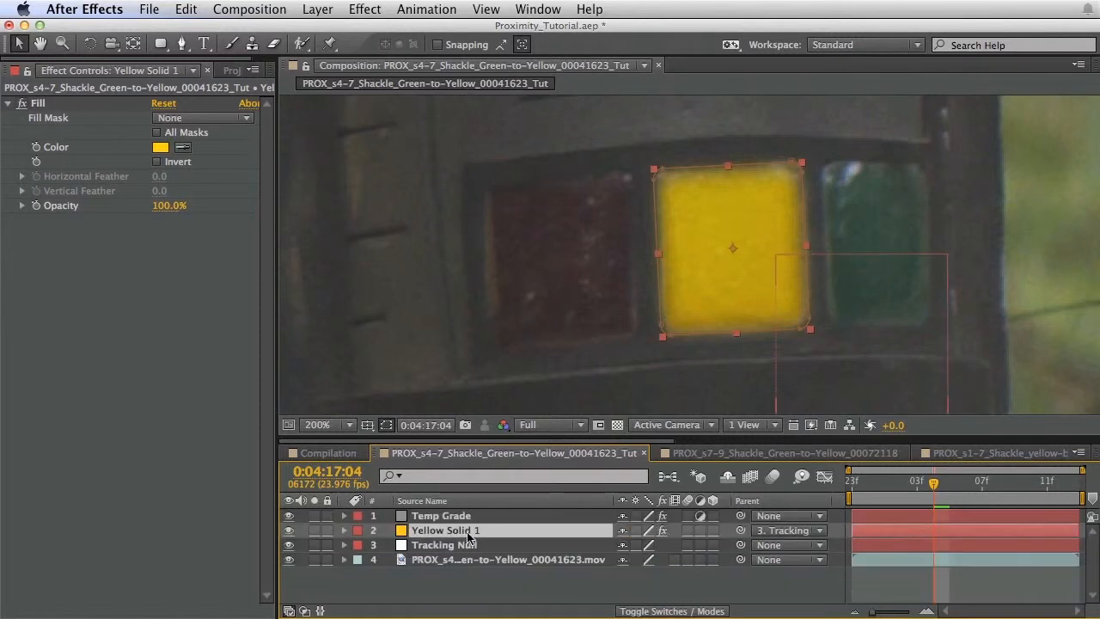
pyautogui.click(480, 587)
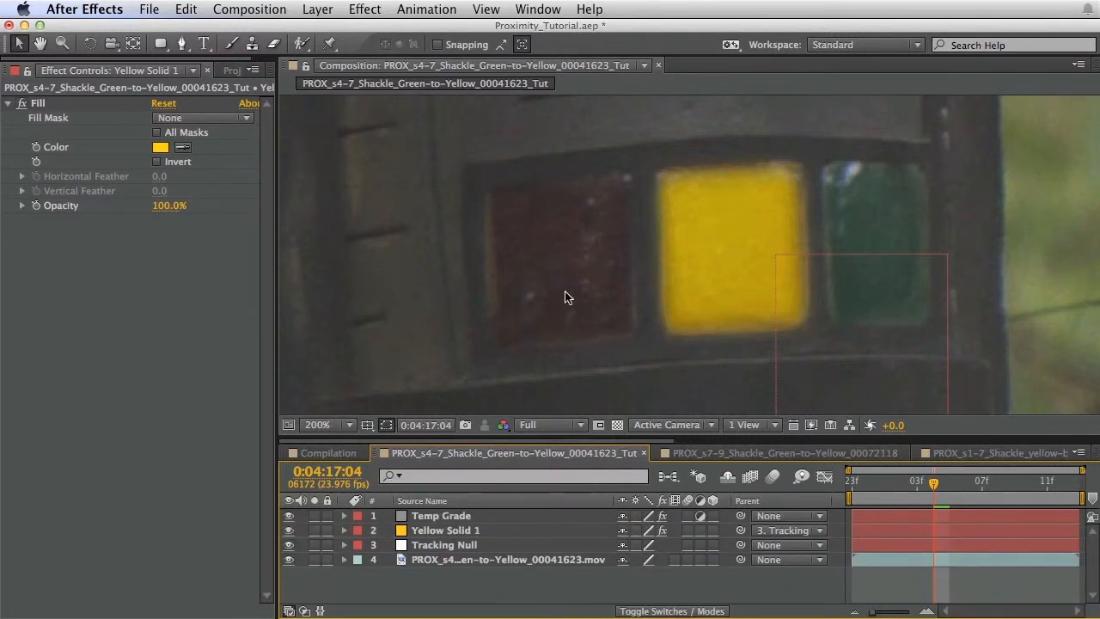
pyautogui.press(',')
pyautogui.press('.')
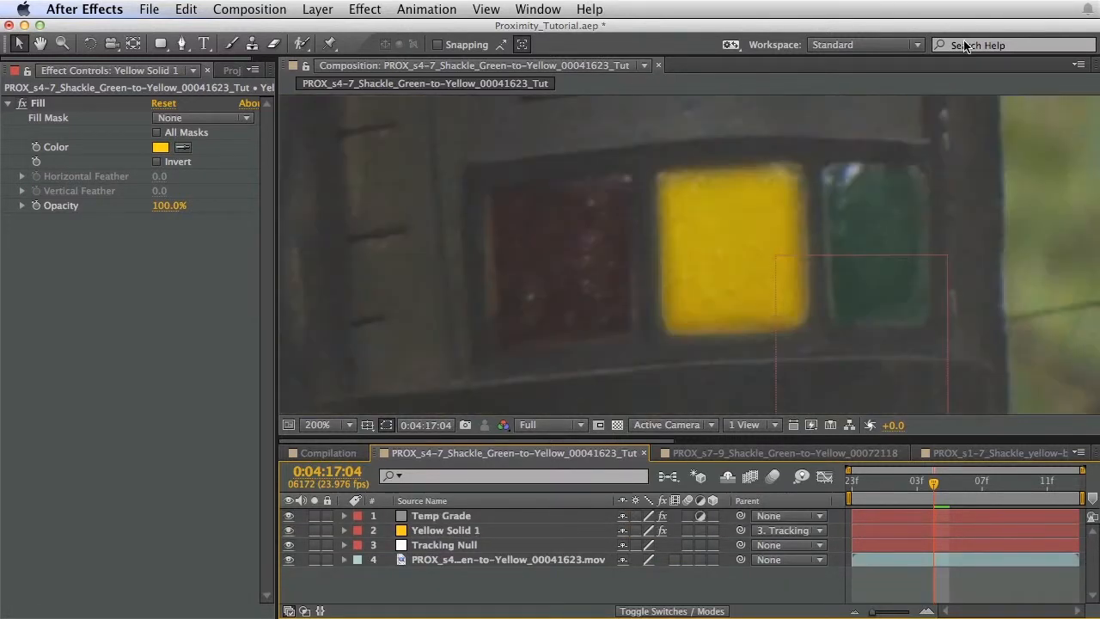
# Step: Shift the hue of Yellow Solid 1's Fill color slightly toward orange, to FFC003
pyautogui.click(455, 533)
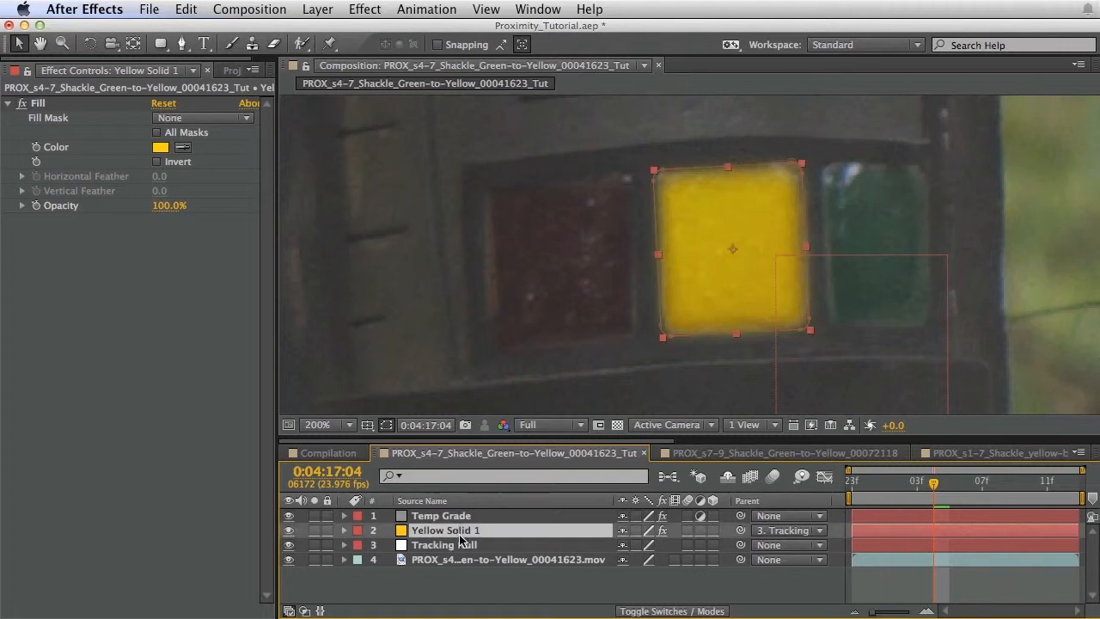
pyautogui.click(160, 147)
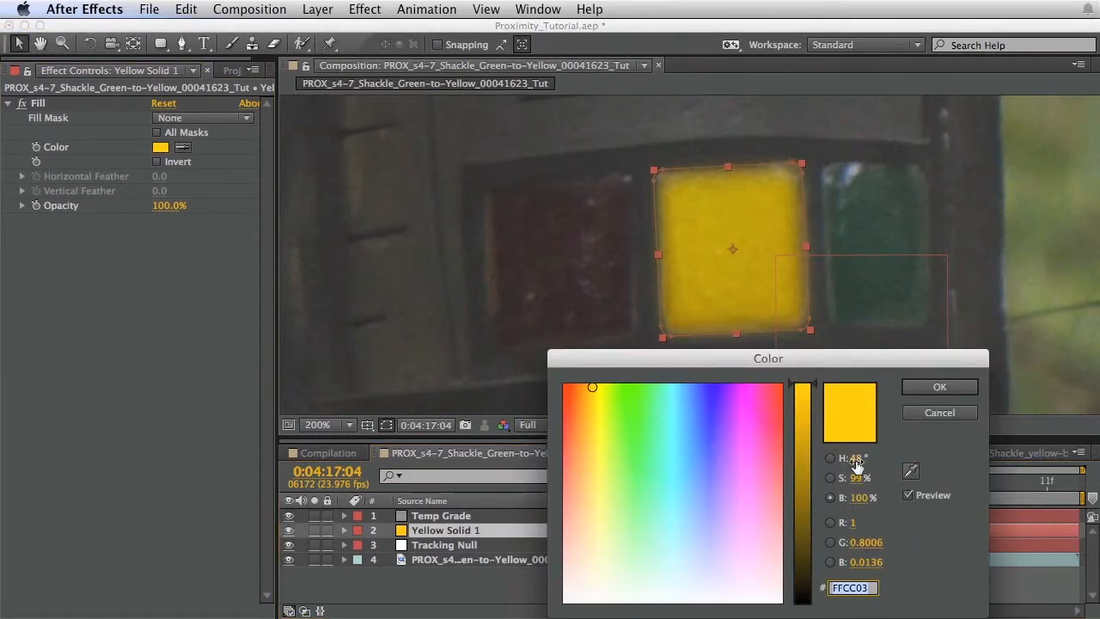
pyautogui.moveTo(855, 457); pyautogui.dragTo(849, 462)
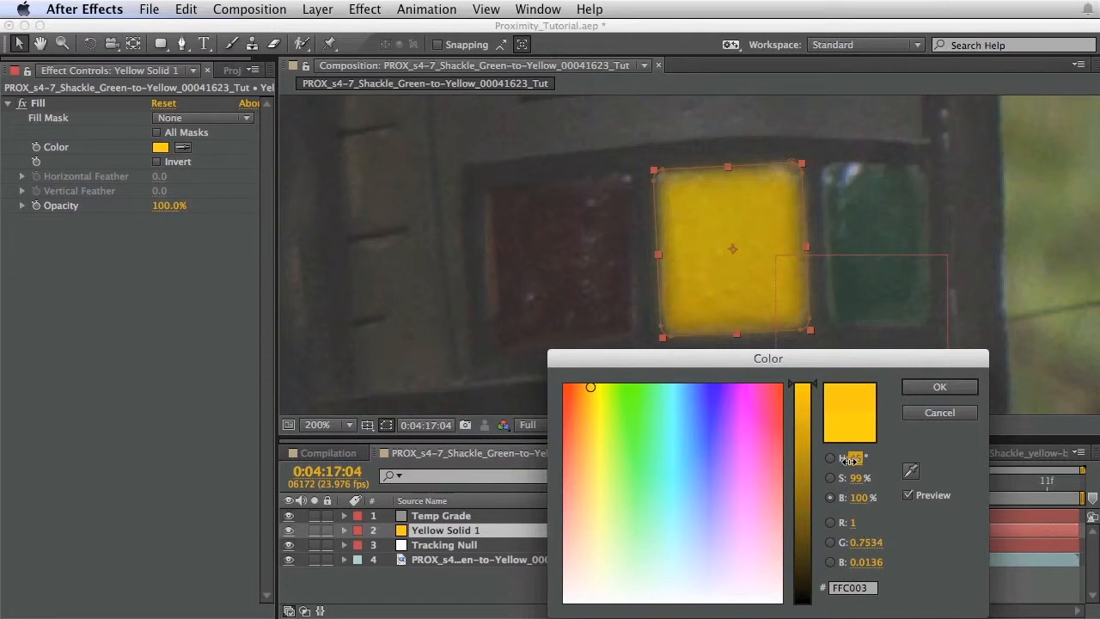
pyautogui.click(939, 387)
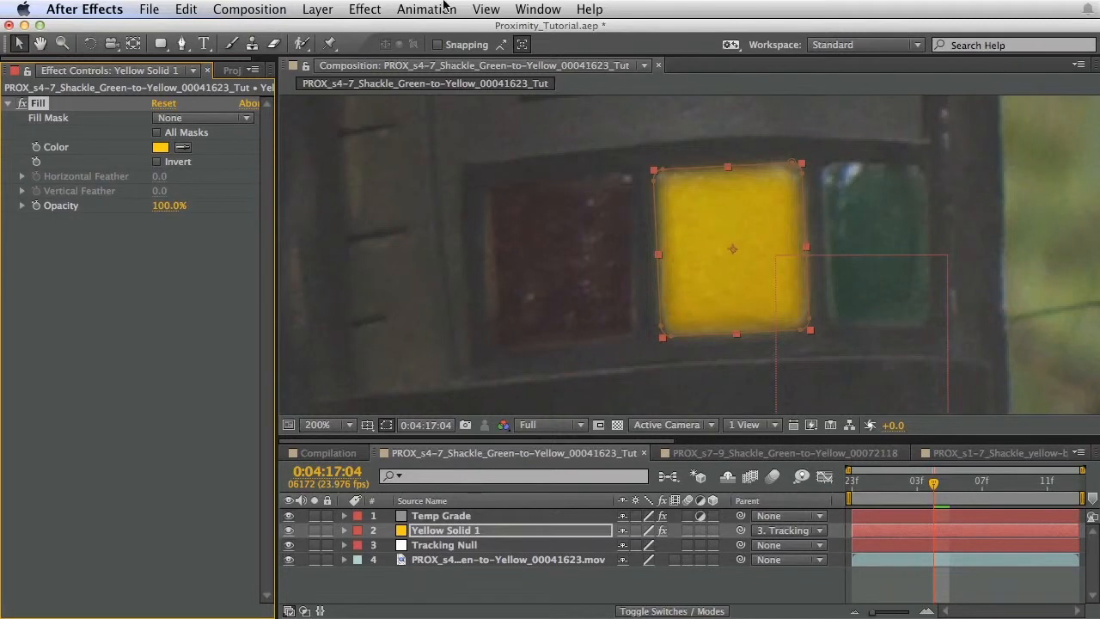
# Step: Search the effects for glow, apply the Stylize Glow effect to Yellow Solid 1, and clear the search
pyautogui.press('super+5')
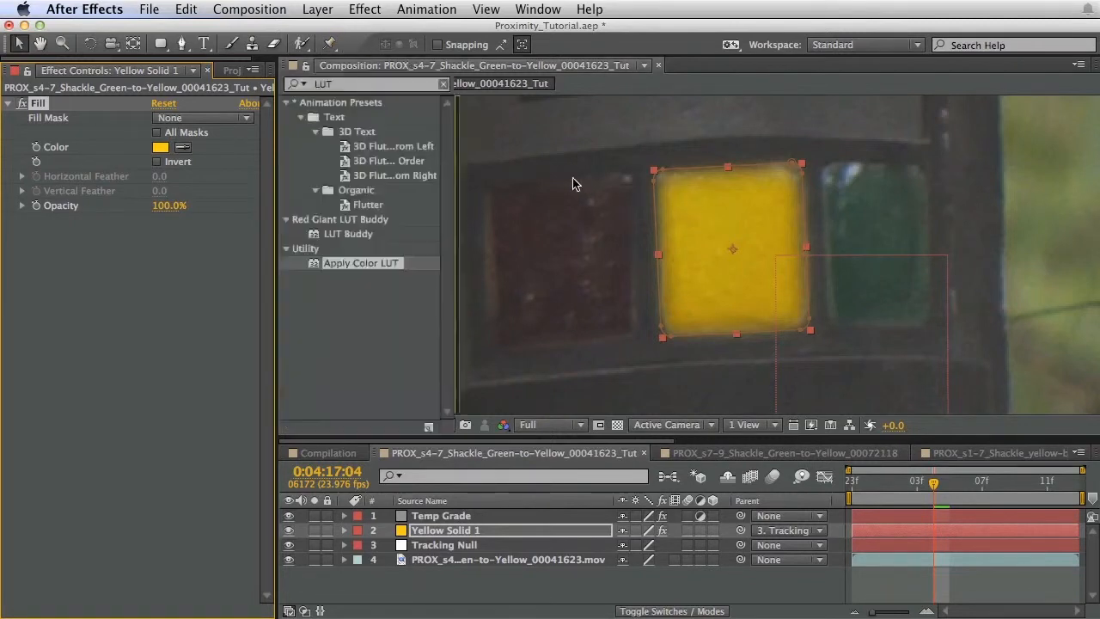
pyautogui.click(337, 81)
pyautogui.write('glow')
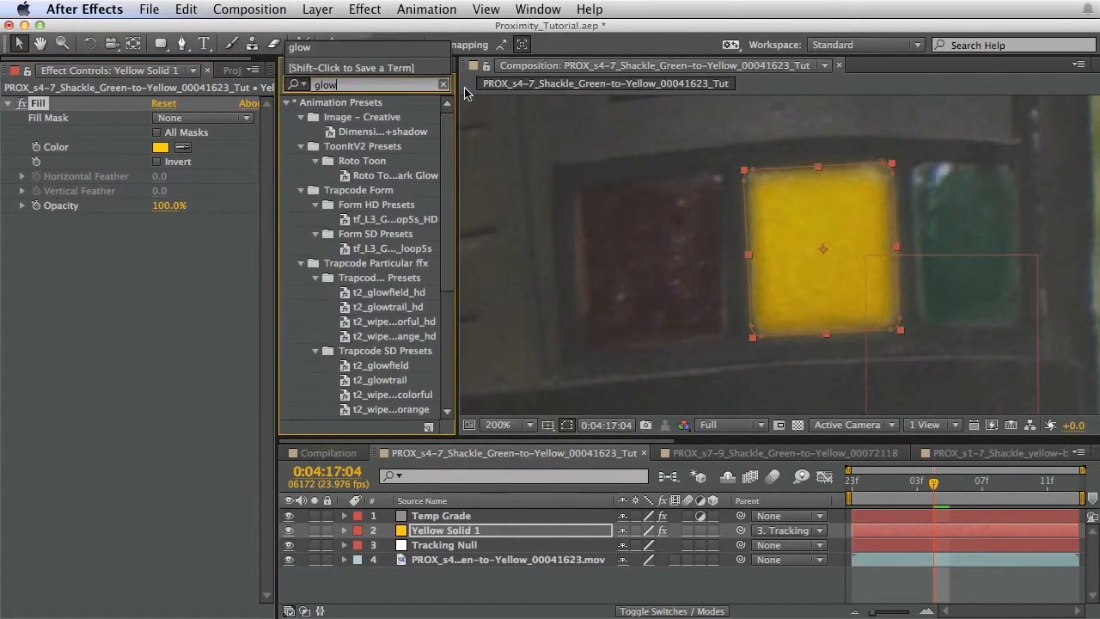
pyautogui.click(285, 104)
pyautogui.click(286, 102)
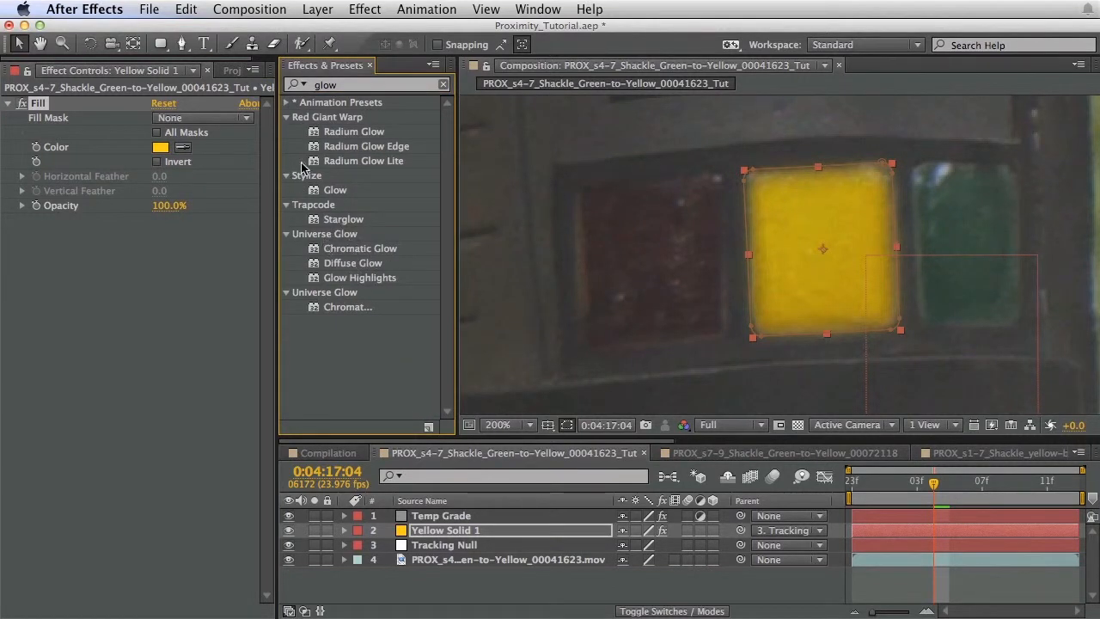
pyautogui.moveTo(315, 195); pyautogui.dragTo(95, 286)
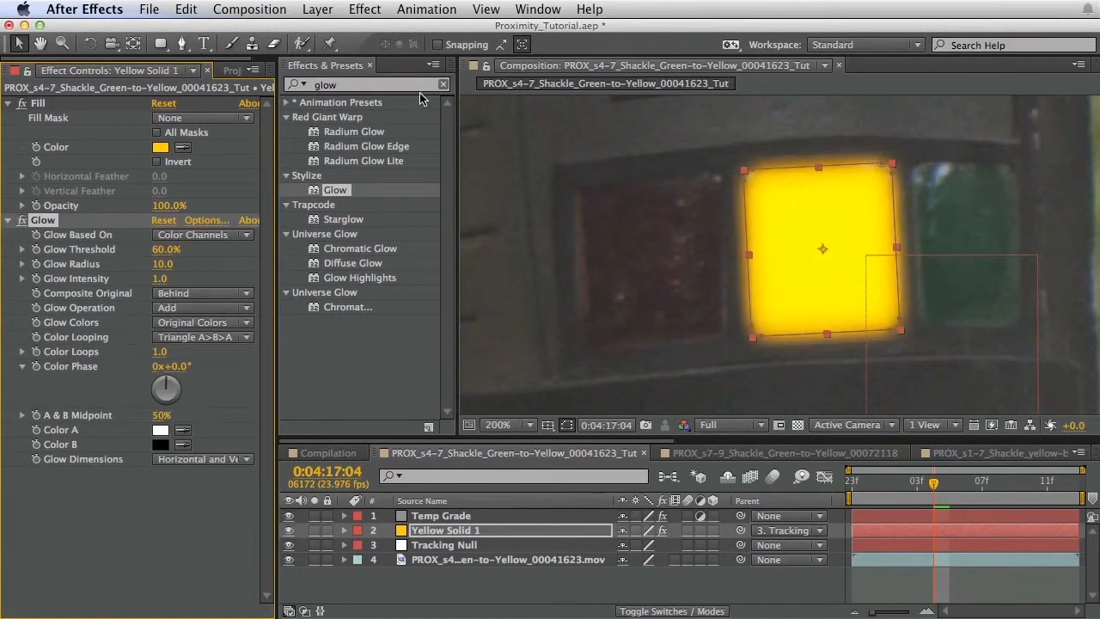
pyautogui.click(444, 85)
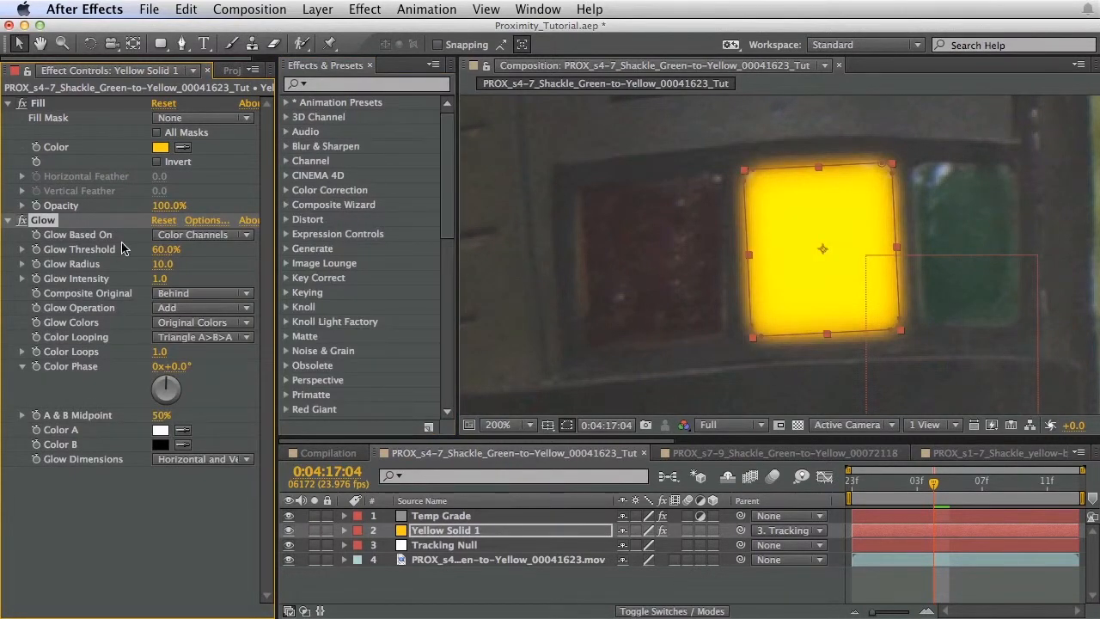
# Step: Set Yellow Solid 1's Glow Threshold to 76.1%, Glow Radius to 39.0 and Glow Intensity to 0.4
pyautogui.moveTo(165, 249); pyautogui.dragTo(4, 335)
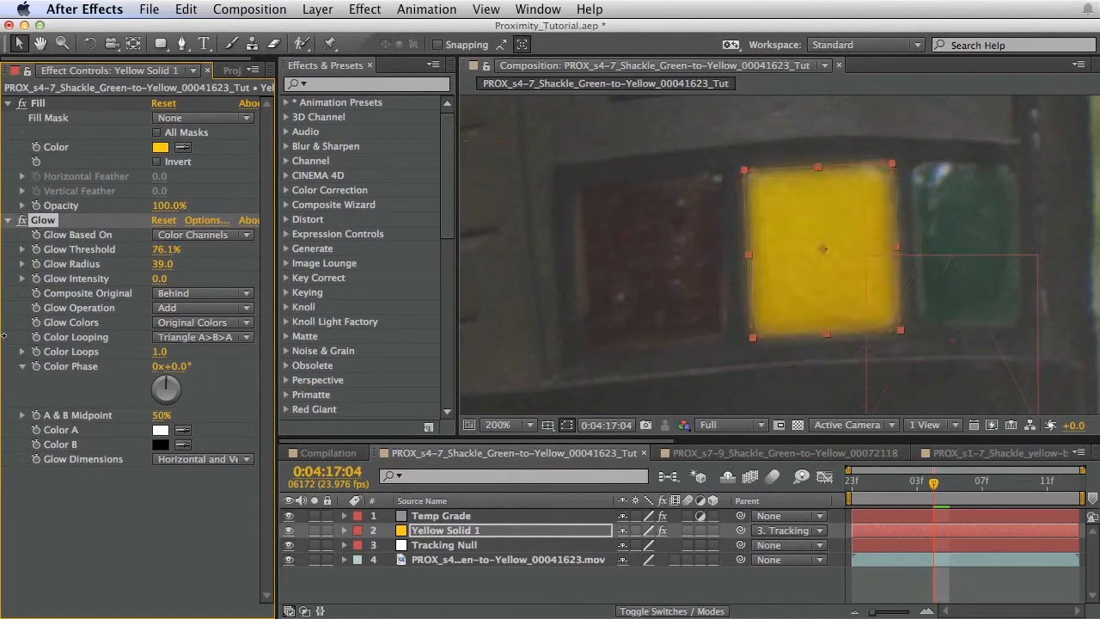
pyautogui.click(155, 283)
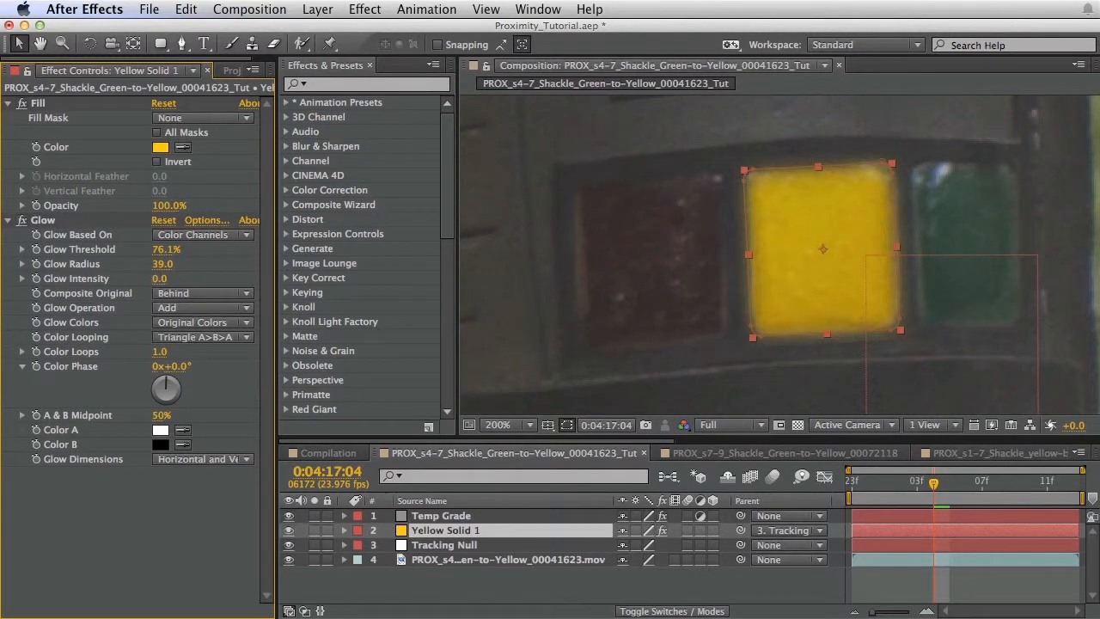
pyautogui.click(172, 278)
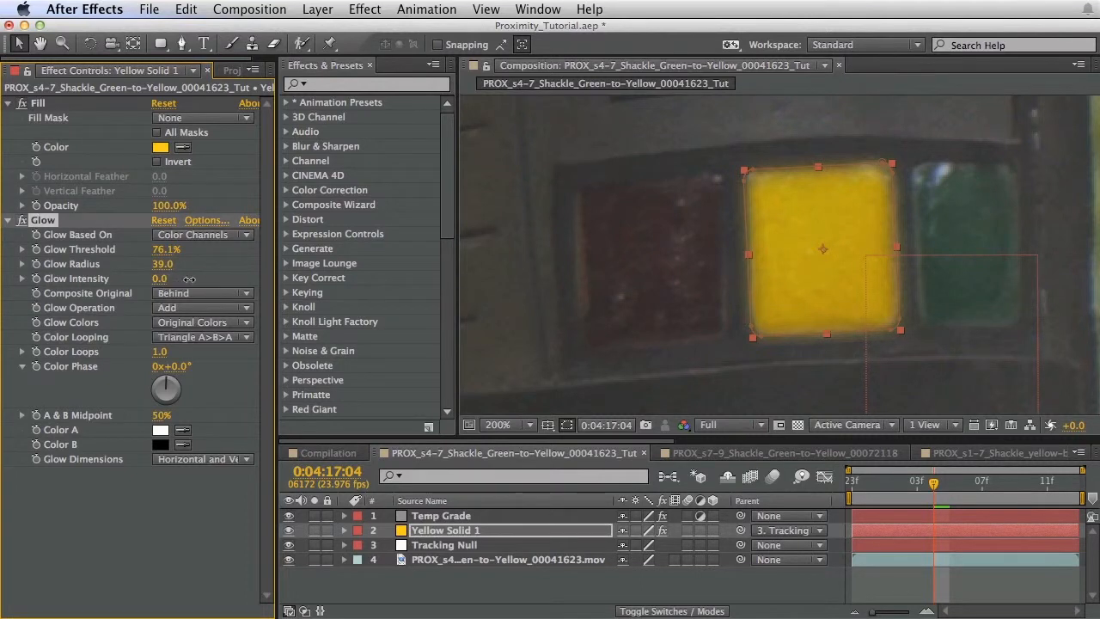
pyautogui.moveTo(301, 273); pyautogui.dragTo(656, 249)
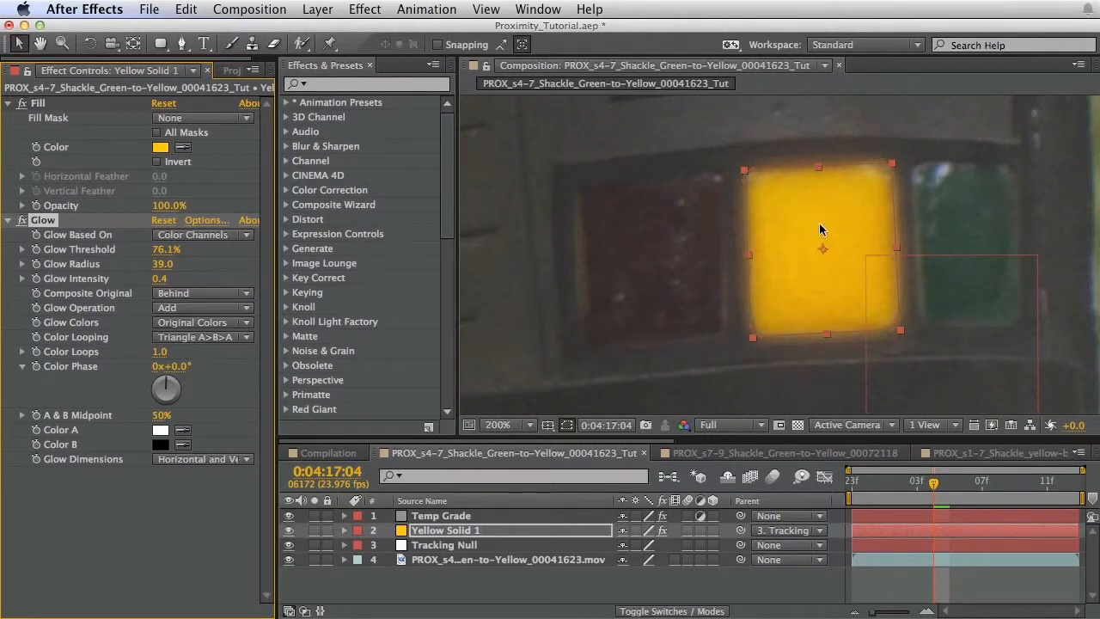
# Step: Examine the glowing yellow light's edges up close across several frames and in playback
pyautogui.press('pageup')
pyautogui.press('pageup')
pyautogui.press('pageup')
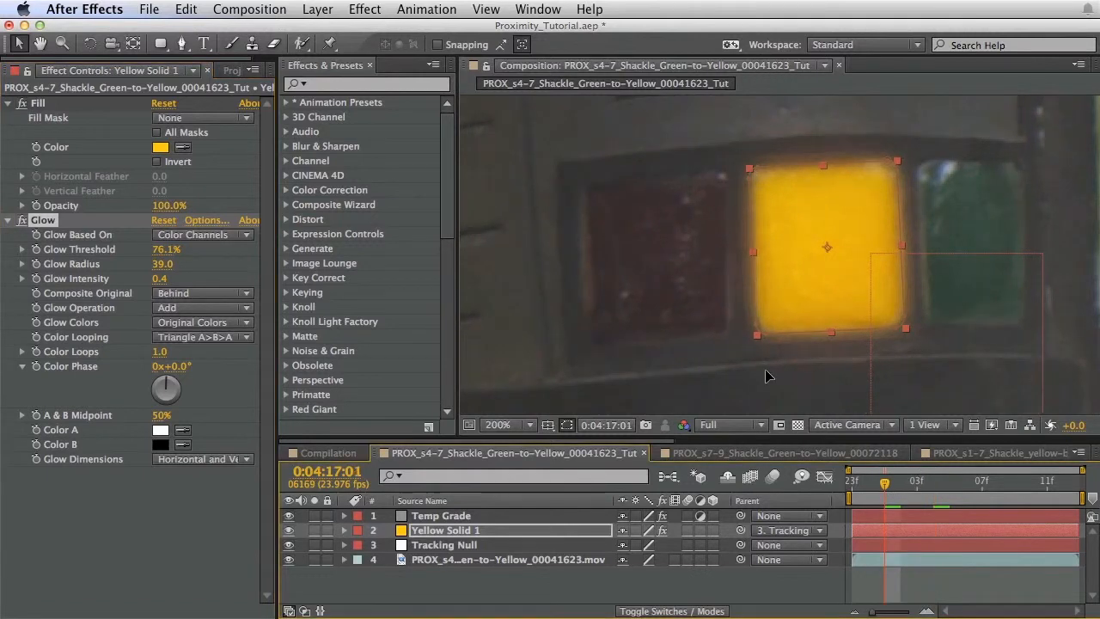
pyautogui.click(625, 593)
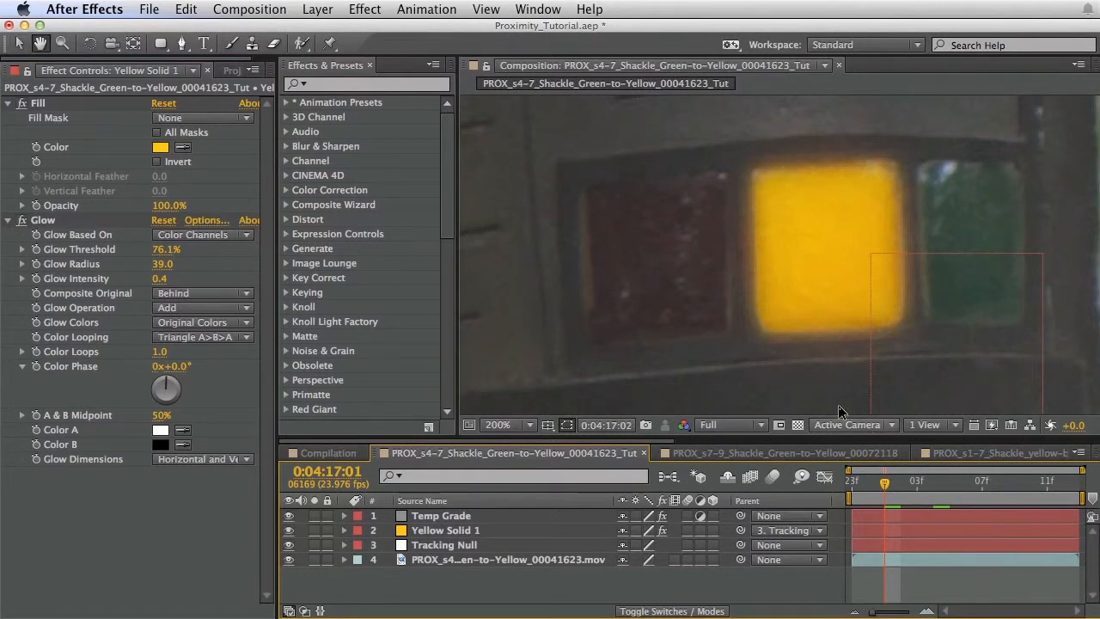
pyautogui.press('pagedown')
pyautogui.press('pagedown')
pyautogui.press('pagedown')
pyautogui.press('pagedown')
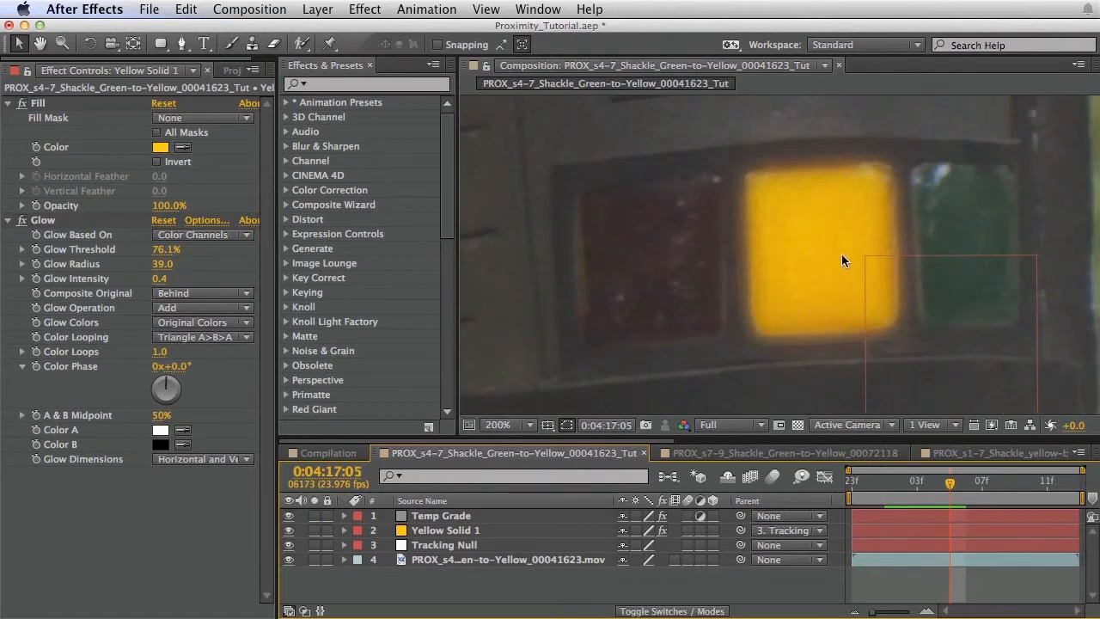
pyautogui.press('.')
pyautogui.press('space')
pyautogui.moveTo(742, 241); pyautogui.dragTo(692, 334)
pyautogui.press('space')
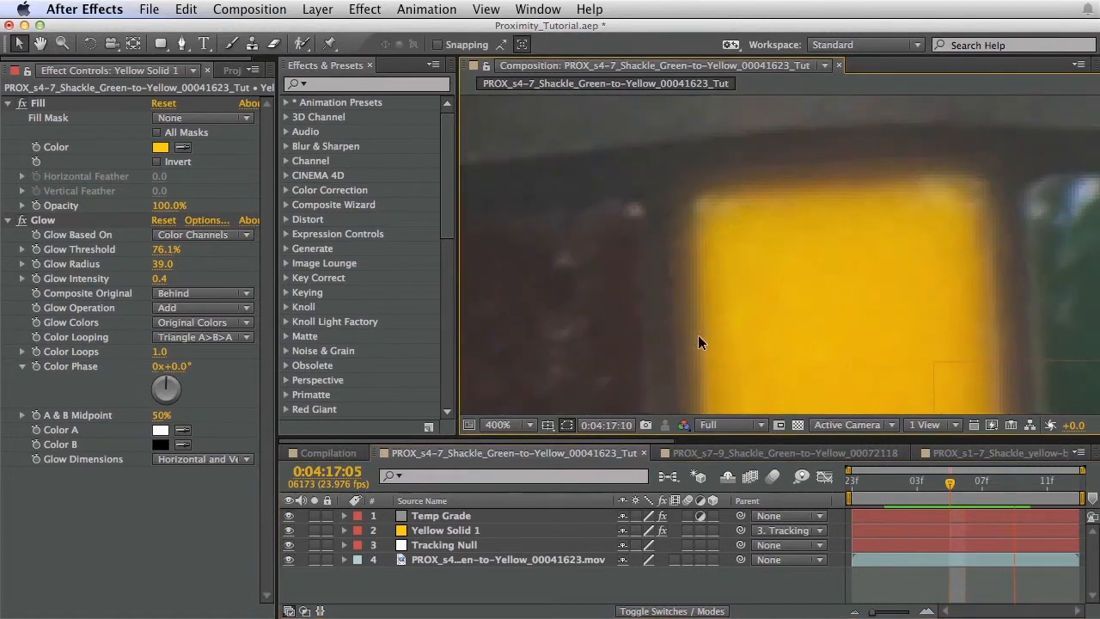
pyautogui.press('space')
pyautogui.moveTo(803, 304); pyautogui.dragTo(749, 229)
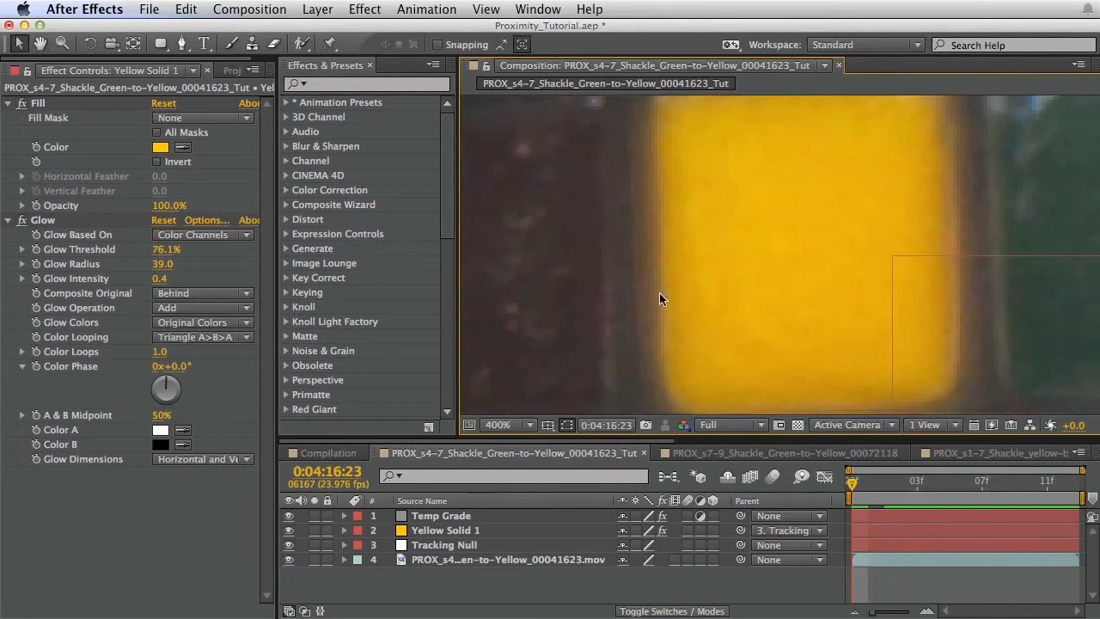
# Step: Set the Mask Expansion of Yellow Solid 1's mask to -6.3 pixels and collapse the layer's properties
pyautogui.click(503, 530)
pyautogui.press('m')
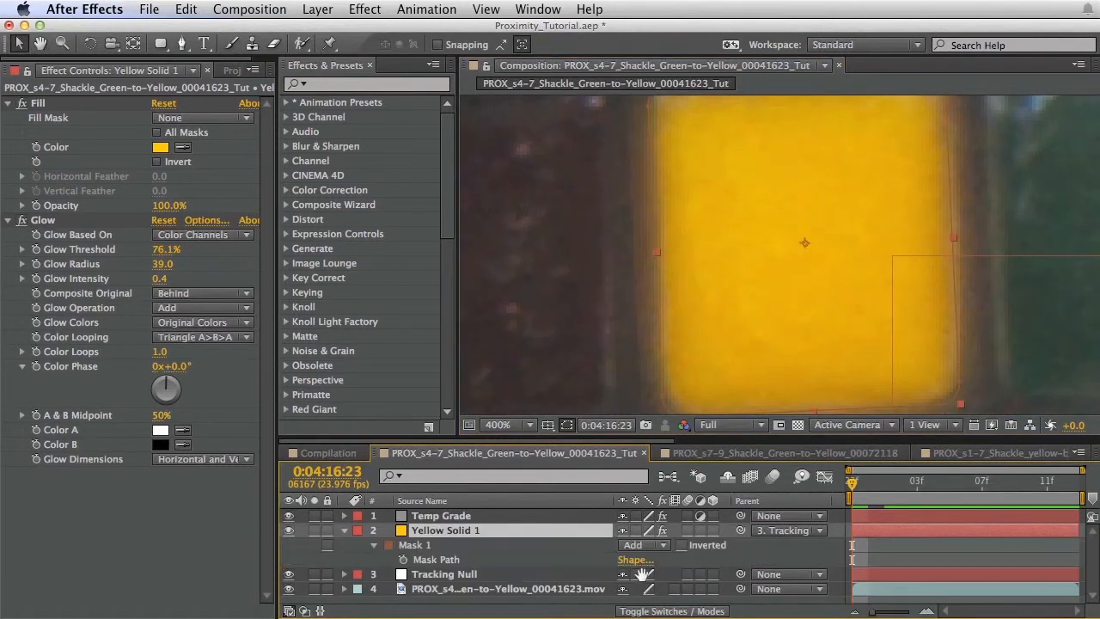
pyautogui.press('space')
pyautogui.press('m')
pyautogui.press('m')
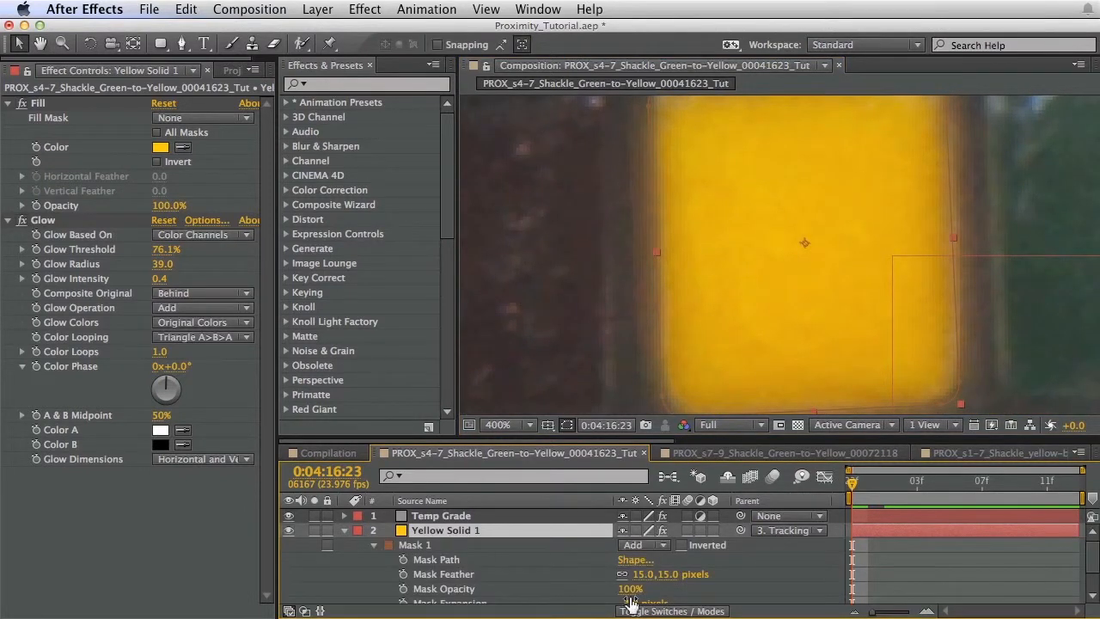
pyautogui.scroll(-1, 626, 533)
pyautogui.moveTo(615, 573)
pyautogui.mouseDown()
pyautogui.moveTo(653, 574)
pyautogui.moveTo(614, 575)
pyautogui.mouseUp()
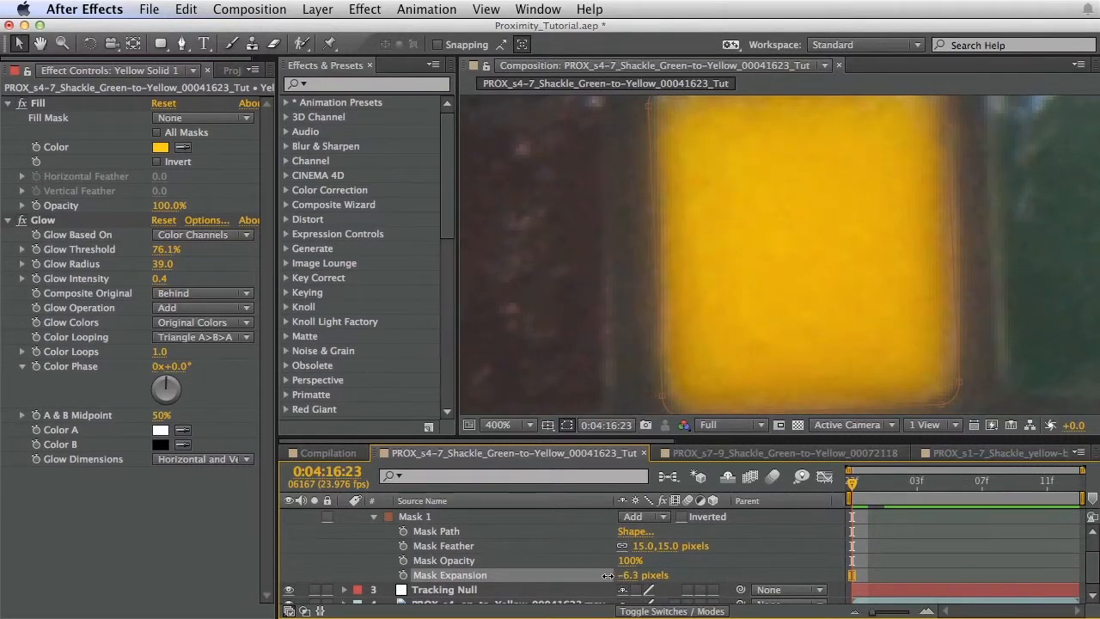
pyautogui.press('u')
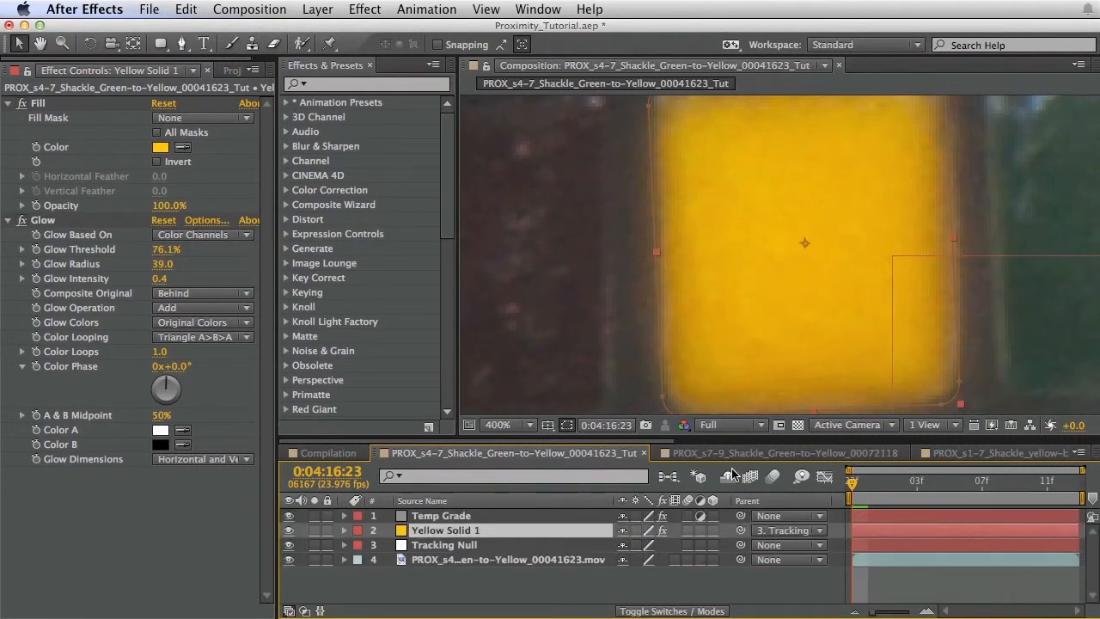
# Step: Preview the glowing yellow light on the shackle at reduced magnifications, with the layer deselected
pyautogui.press(',')
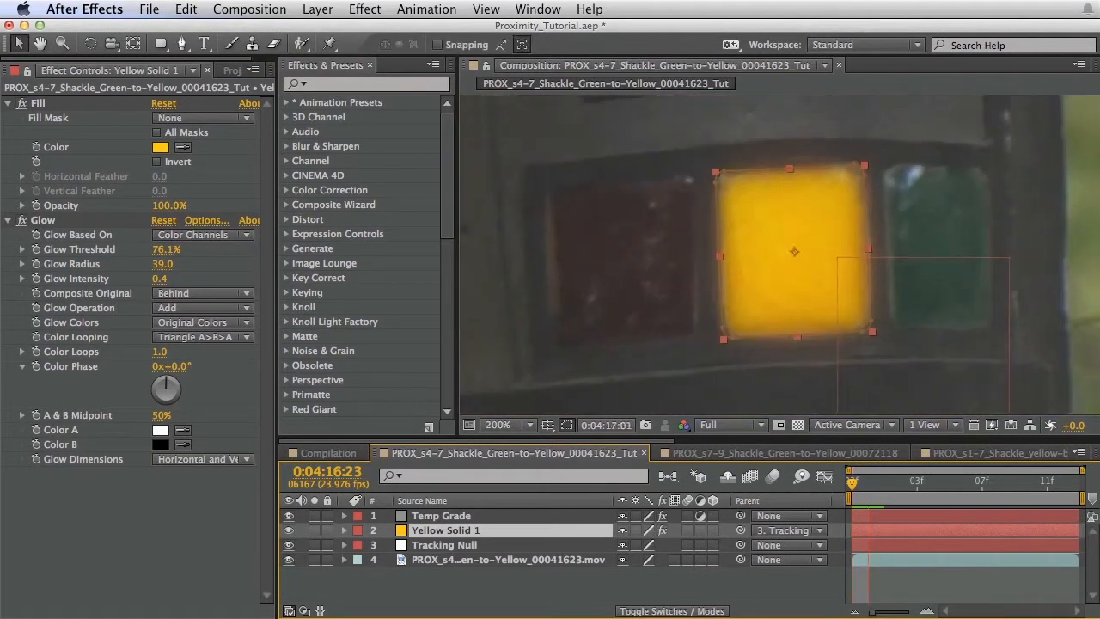
pyautogui.press('space')
pyautogui.press(',')
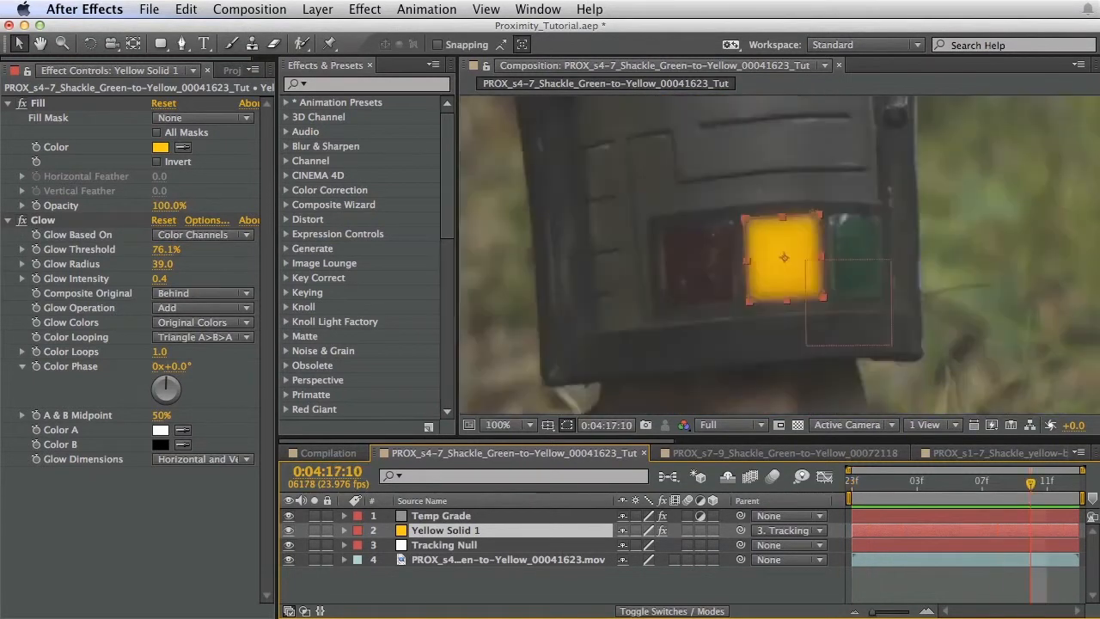
pyautogui.press(',')
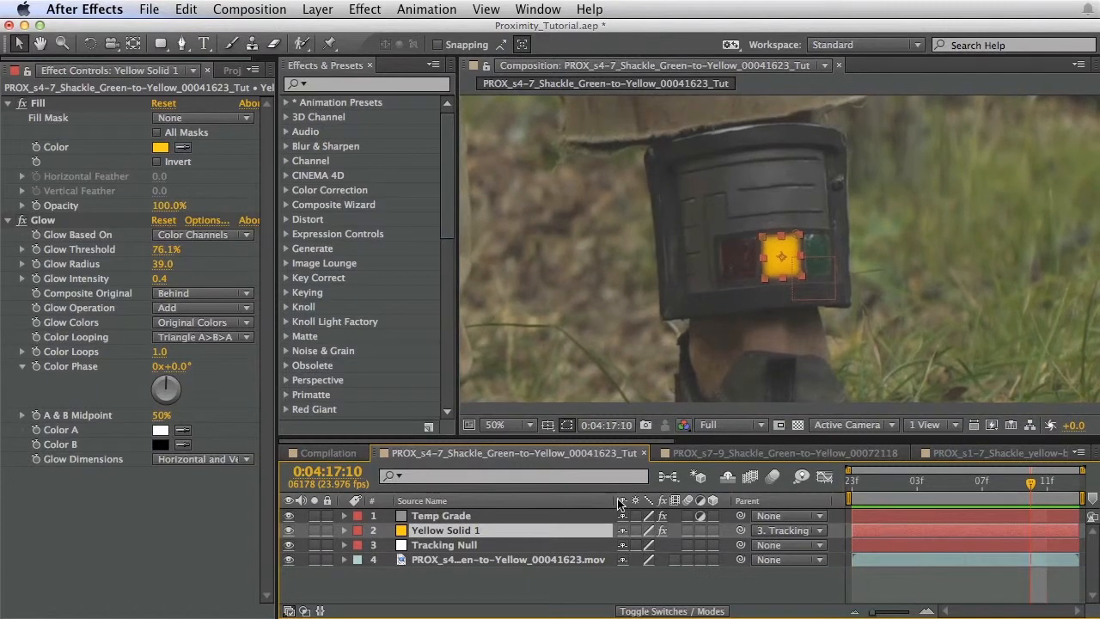
pyautogui.click(577, 592)
pyautogui.press('KP_0')
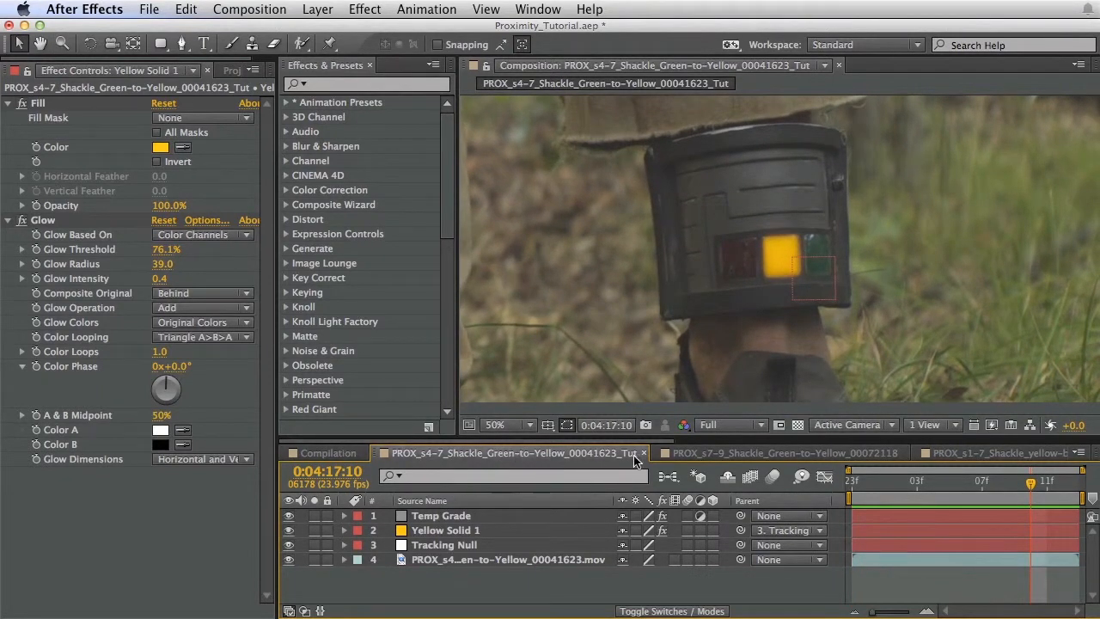
# Step: Slide Yellow Solid 1 in time to start at about 0:04:17:07, go to 0:04:17:05, and duplicate the layer
pyautogui.moveTo(878, 523); pyautogui.dragTo(1018, 528)
pyautogui.moveTo(973, 484); pyautogui.dragTo(951, 499)
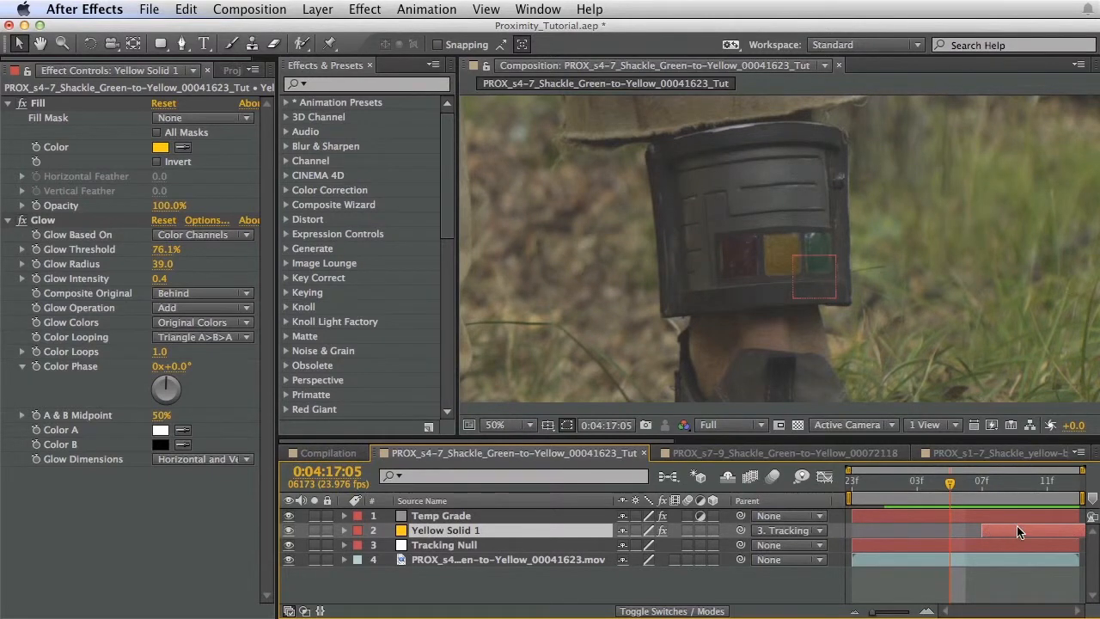
pyautogui.press('super+d')
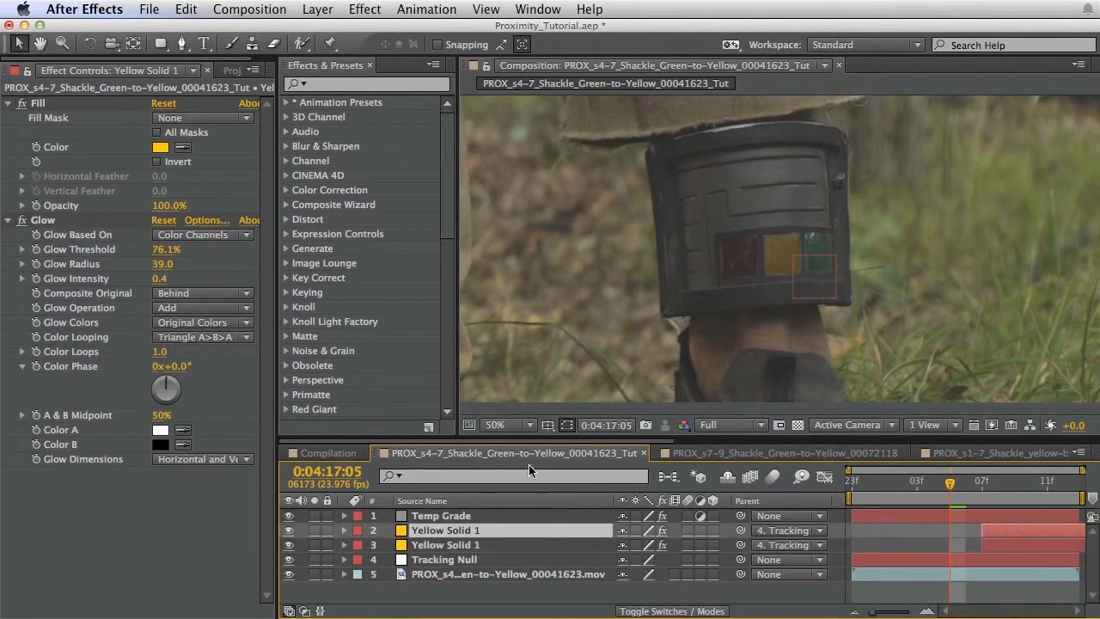
# Step: Turn the upper duplicate into a new bright green solid named Green Light
pyautogui.press('super+shift+y')
pyautogui.press('Right')
pyautogui.press('BackSpace')
pyautogui.press('BackSpace')
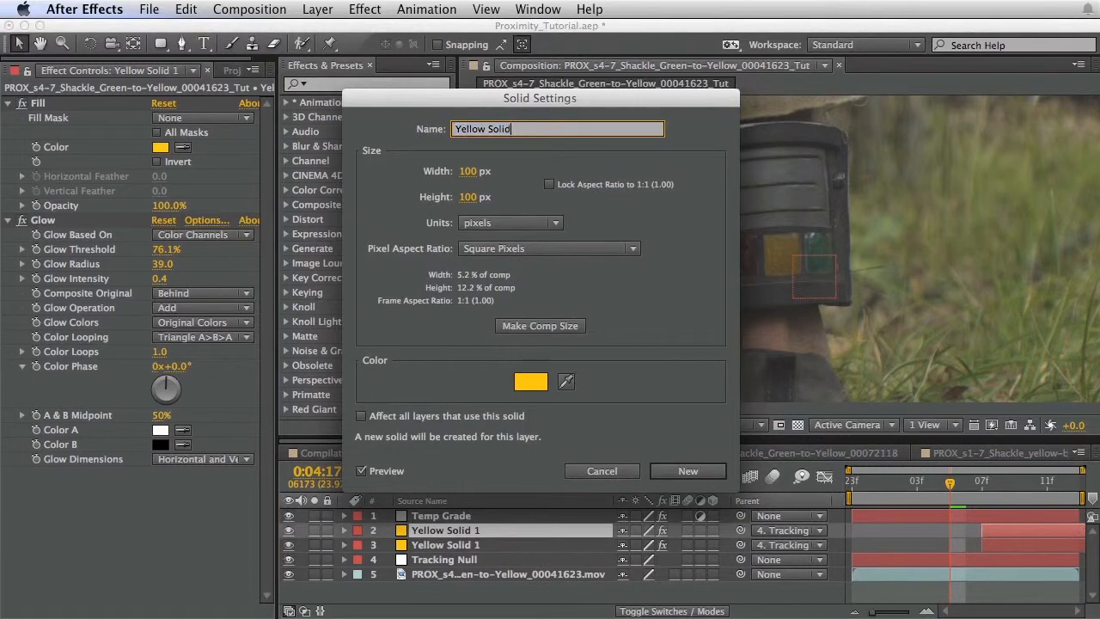
pyautogui.press('super+a')
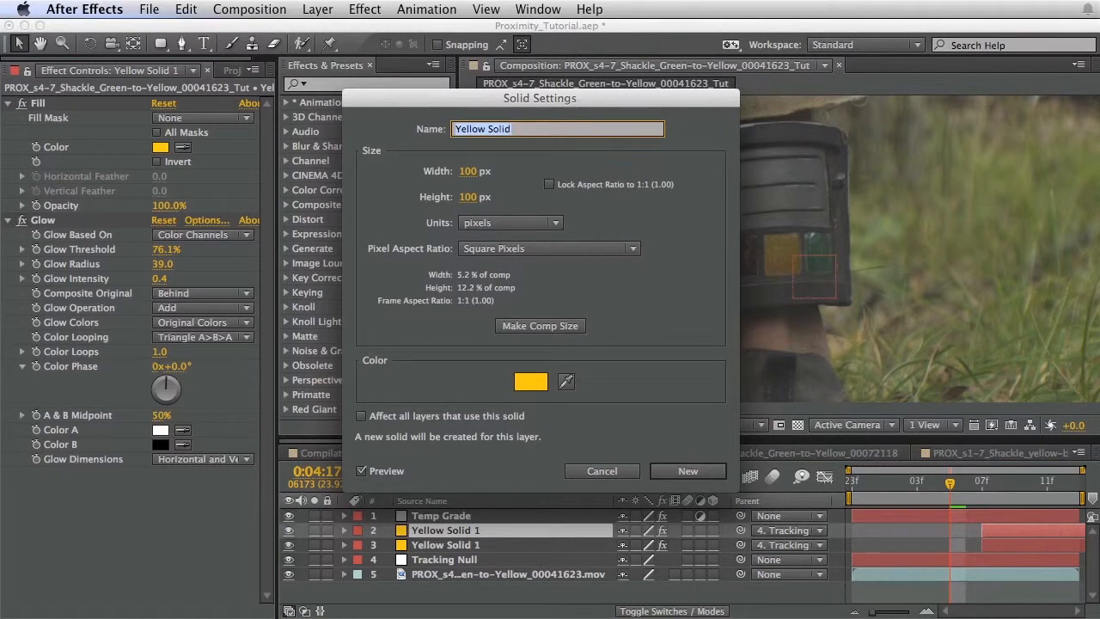
pyautogui.write('C')
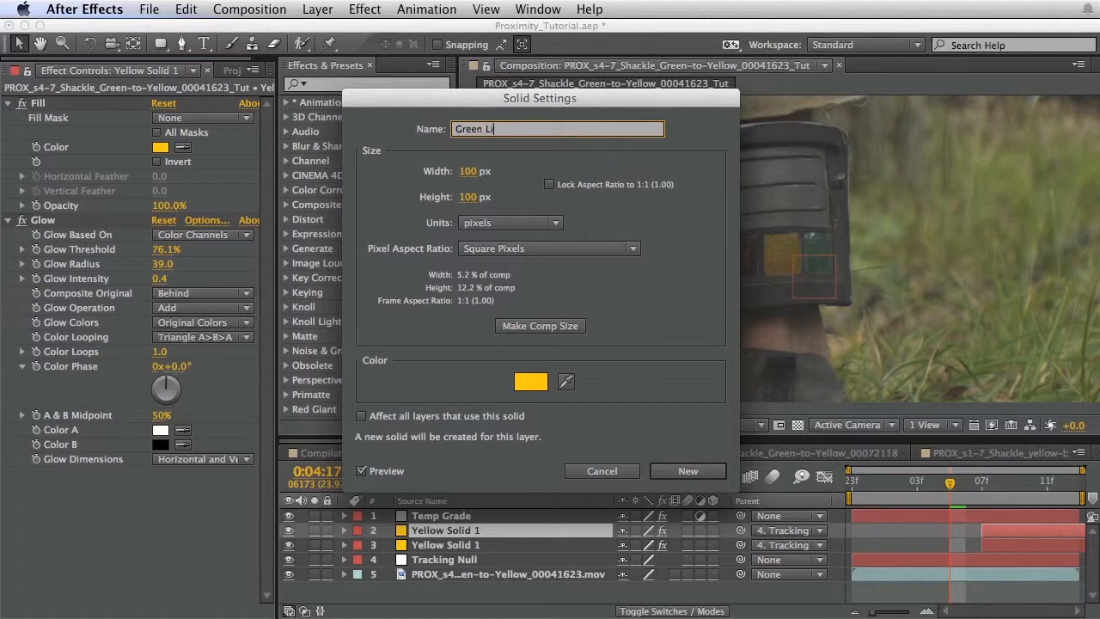
pyautogui.click(522, 384)
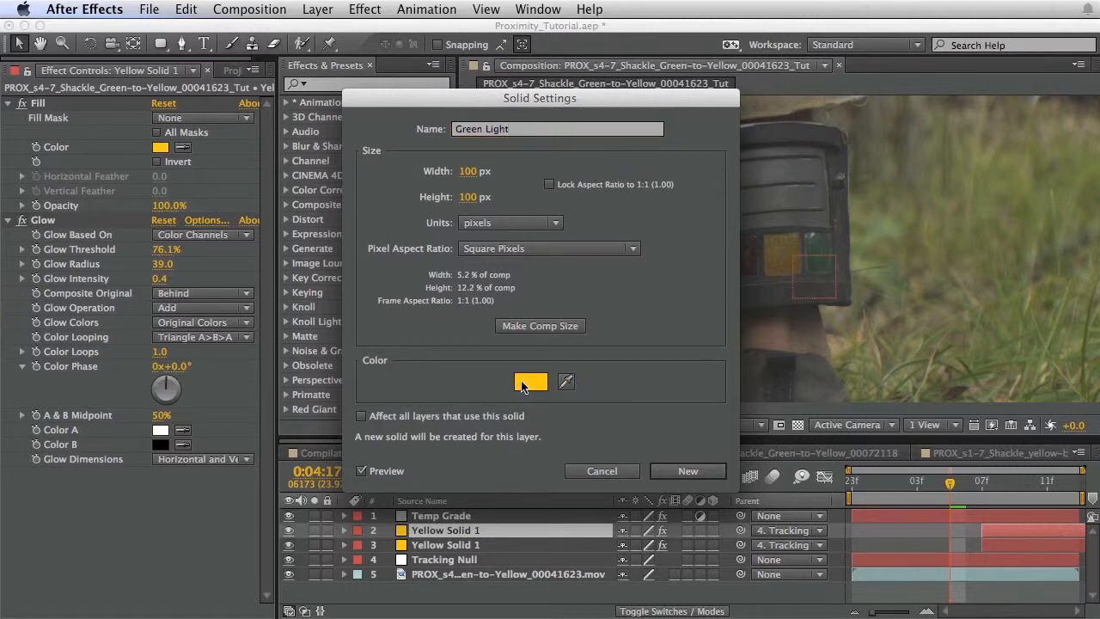
pyautogui.moveTo(699, 460); pyautogui.dragTo(627, 332)
pyautogui.press('Return')
pyautogui.press('Return')
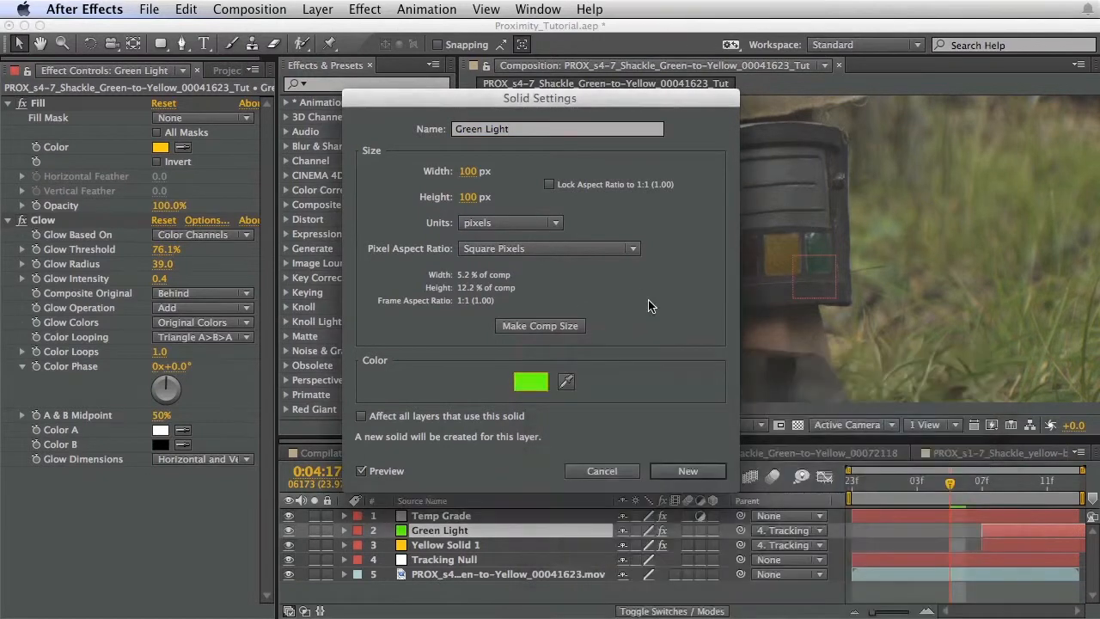
# Step: Rename the remaining Yellow Solid 1 solid as Yellow Light
pyautogui.hotkey('ctrl', 'Down')
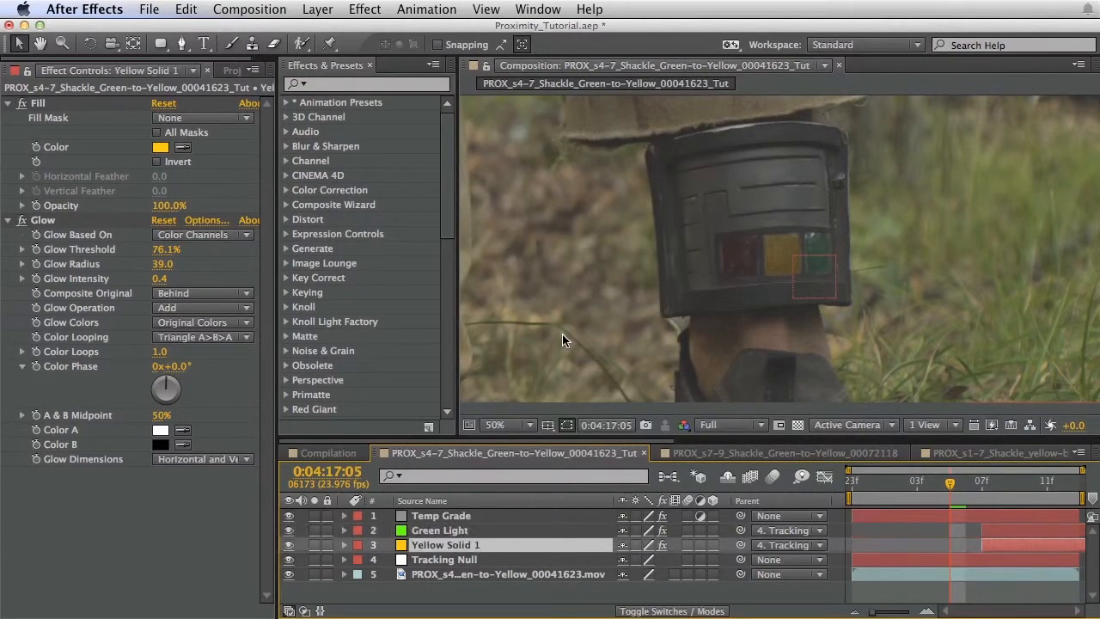
pyautogui.hotkey('ctrl', 'shift', 'y')
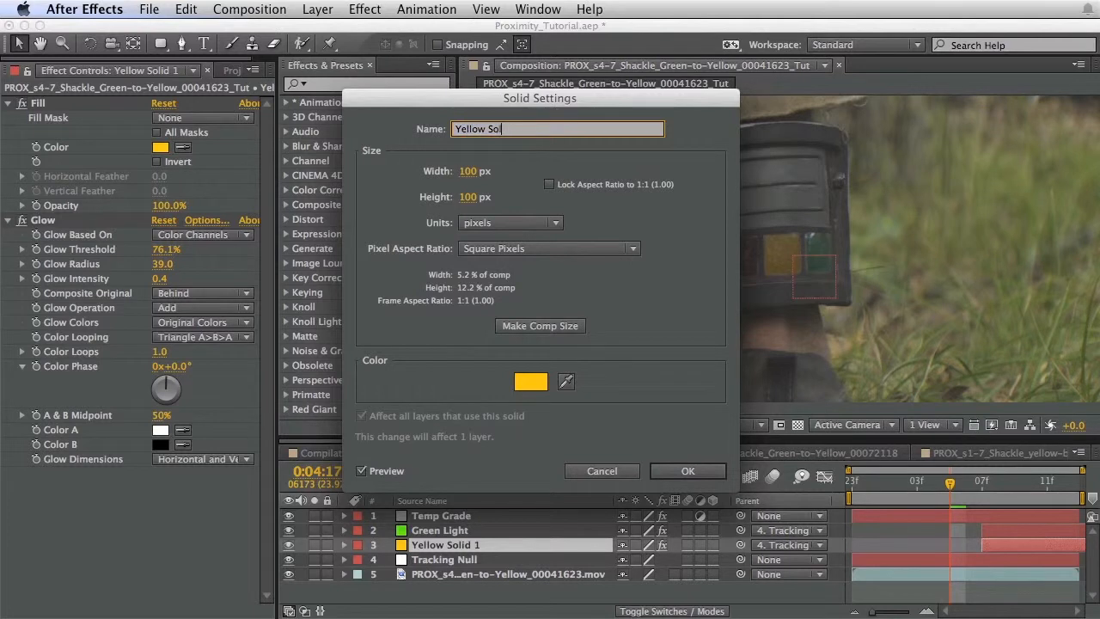
pyautogui.write('Yellow Light')
pyautogui.press('Return')
# Step: Slide Green Light back to the start of the composition and trim its end to where Yellow Light begins
pyautogui.hotkey('ctrl', 'Up')
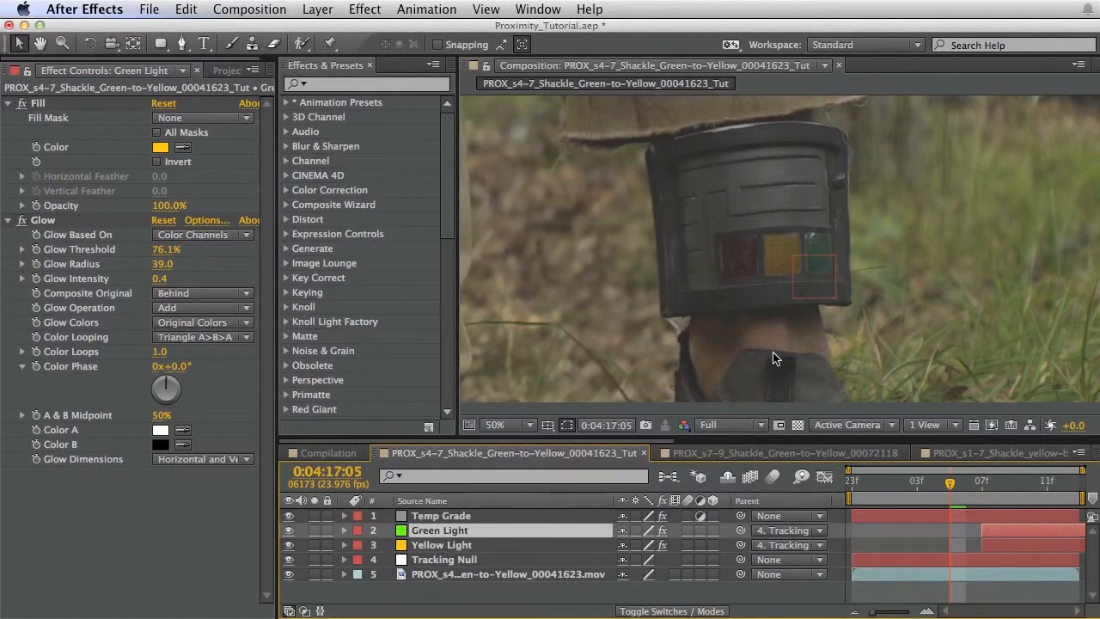
pyautogui.moveTo(1016, 531); pyautogui.dragTo(888, 539)
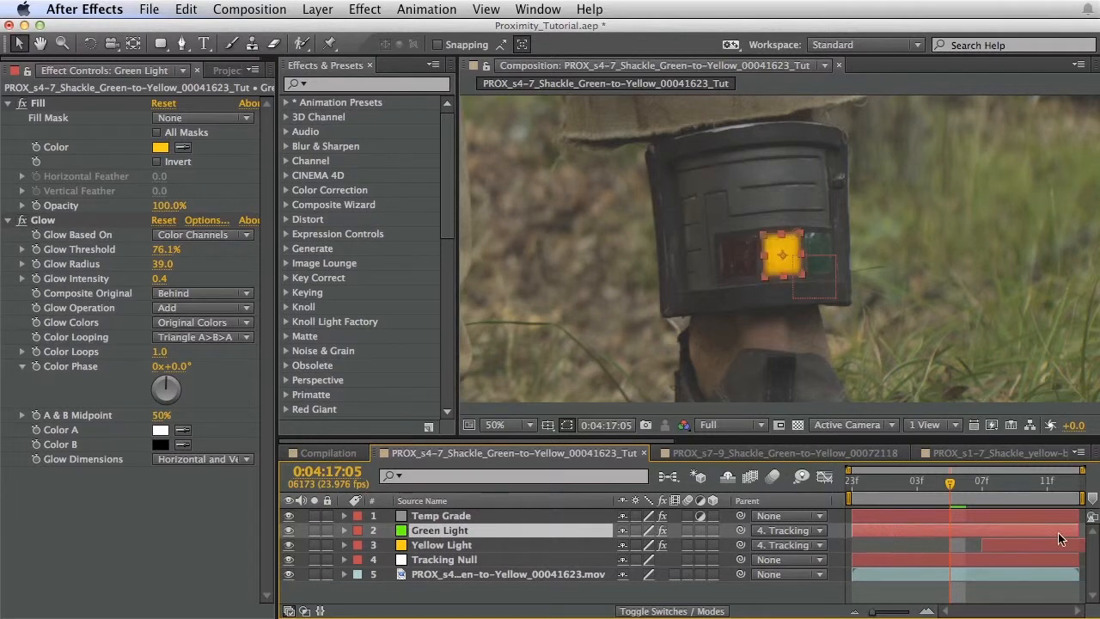
pyautogui.moveTo(1081, 532); pyautogui.dragTo(1004, 537)
# Step: Change Green Light's Fill color to bright green, 51FF0E
pyautogui.click(161, 147)
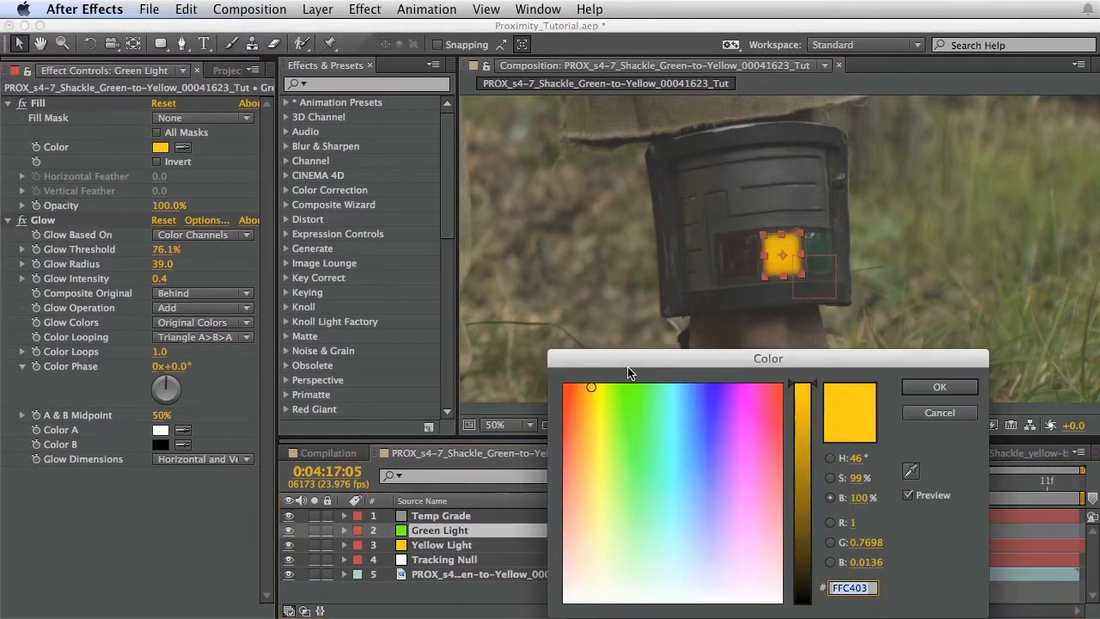
pyautogui.moveTo(602, 392); pyautogui.dragTo(626, 394)
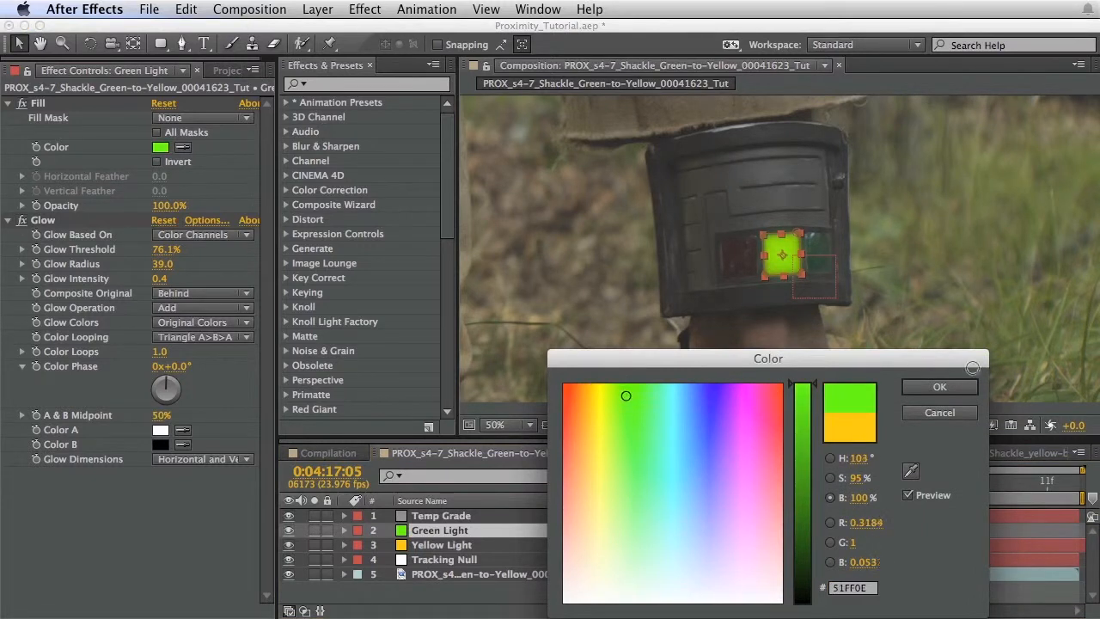
pyautogui.click(940, 386)
# Step: Move the Green Light layer over the shackle's green lamp window and check its position over time
pyautogui.scroll(2, 808, 238)
pyautogui.press('space')
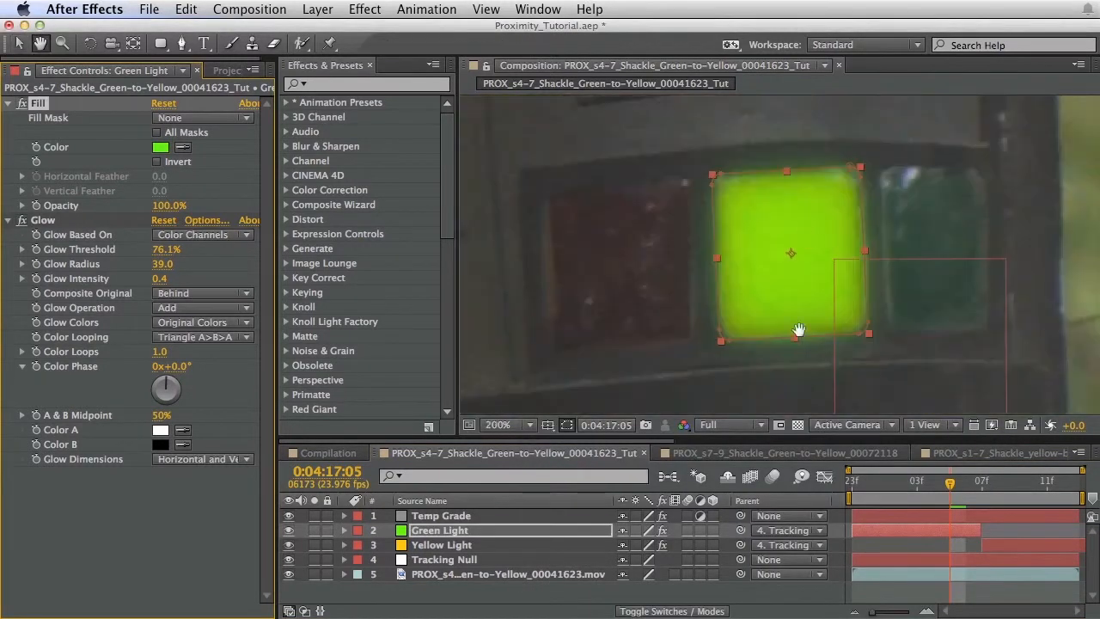
pyautogui.moveTo(799, 332); pyautogui.dragTo(878, 247)
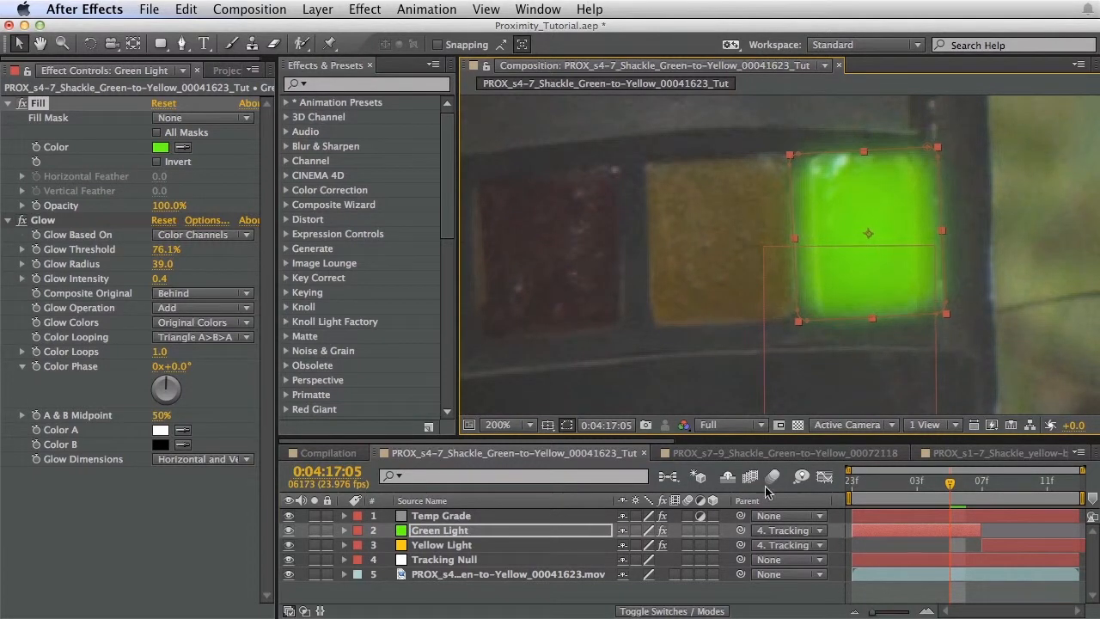
pyautogui.moveTo(881, 488); pyautogui.dragTo(940, 502)
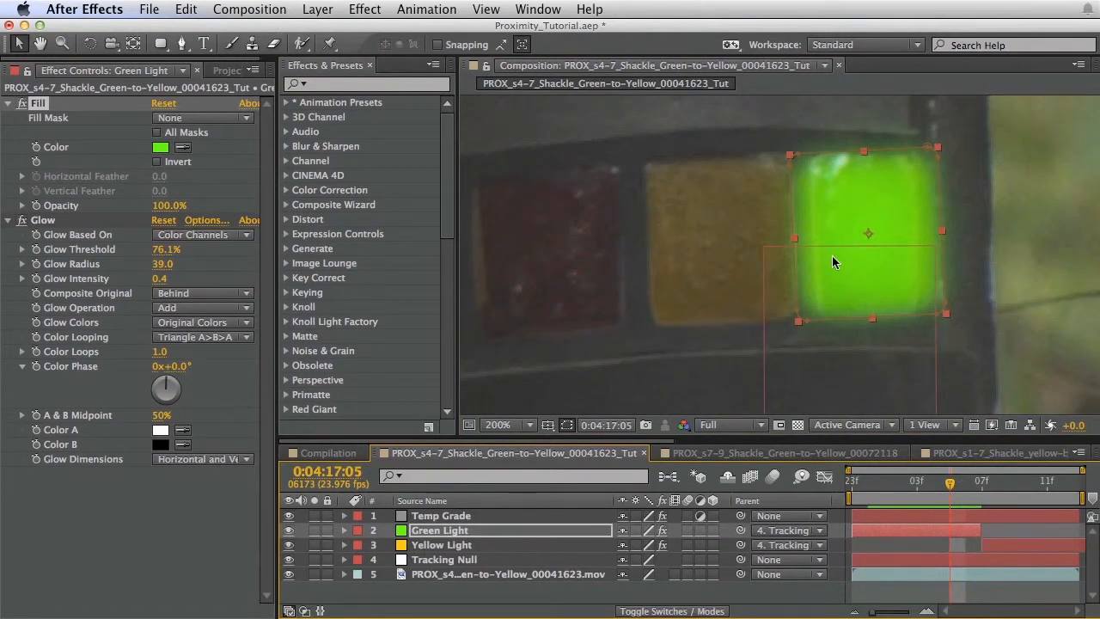
pyautogui.moveTo(793, 240); pyautogui.dragTo(754, 248)
pyautogui.press('super+z')
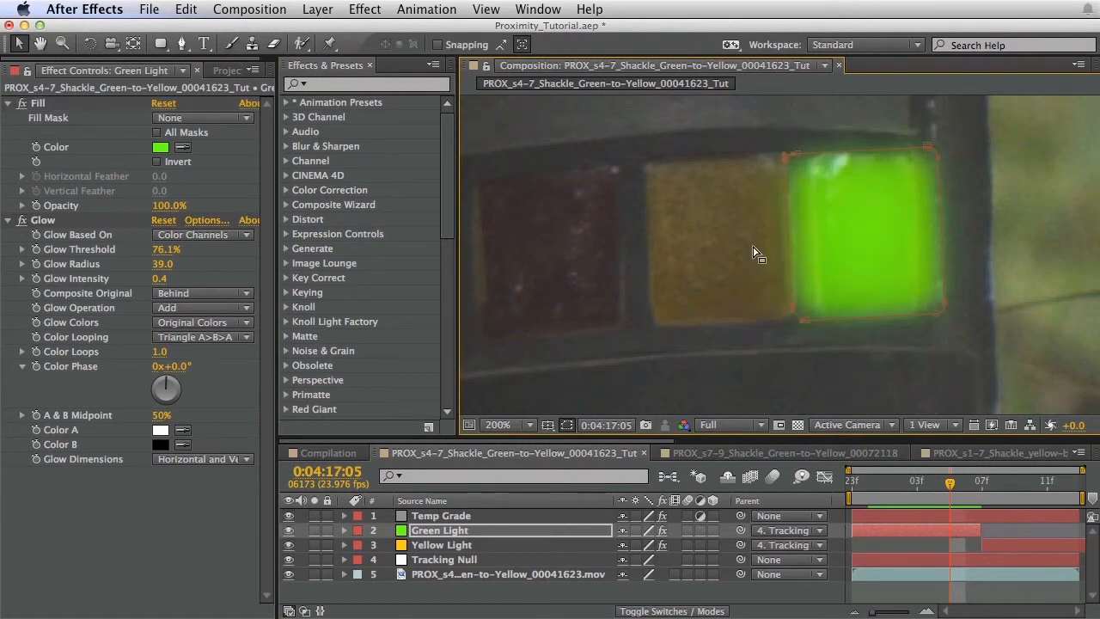
pyautogui.press('super+z')
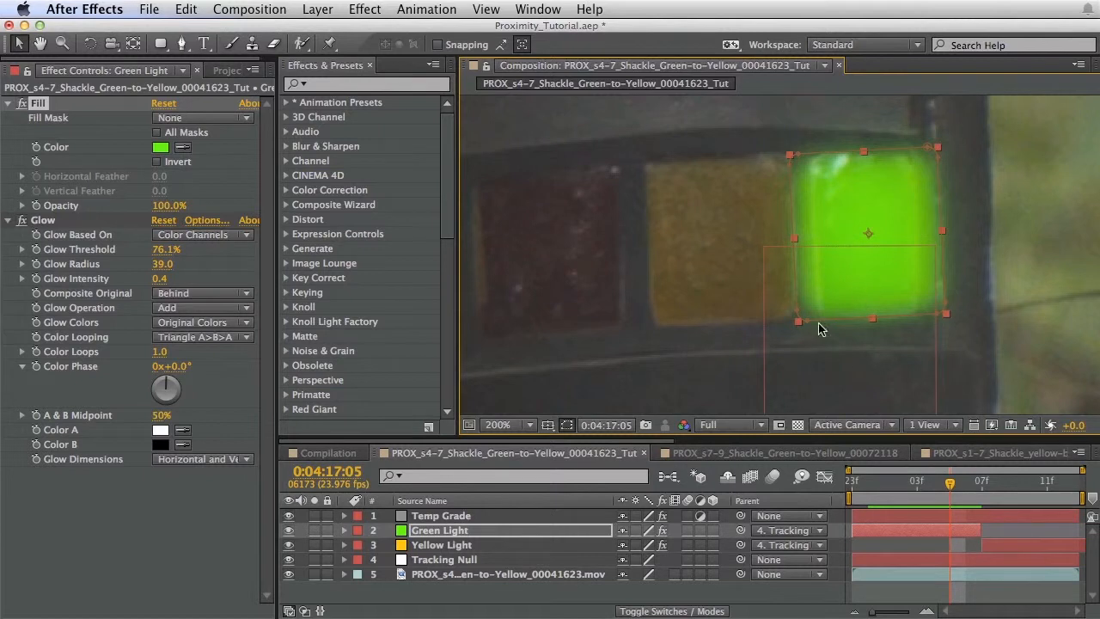
# Step: Reveal Green Light's Mask 1 and lock it
pyautogui.press('m')
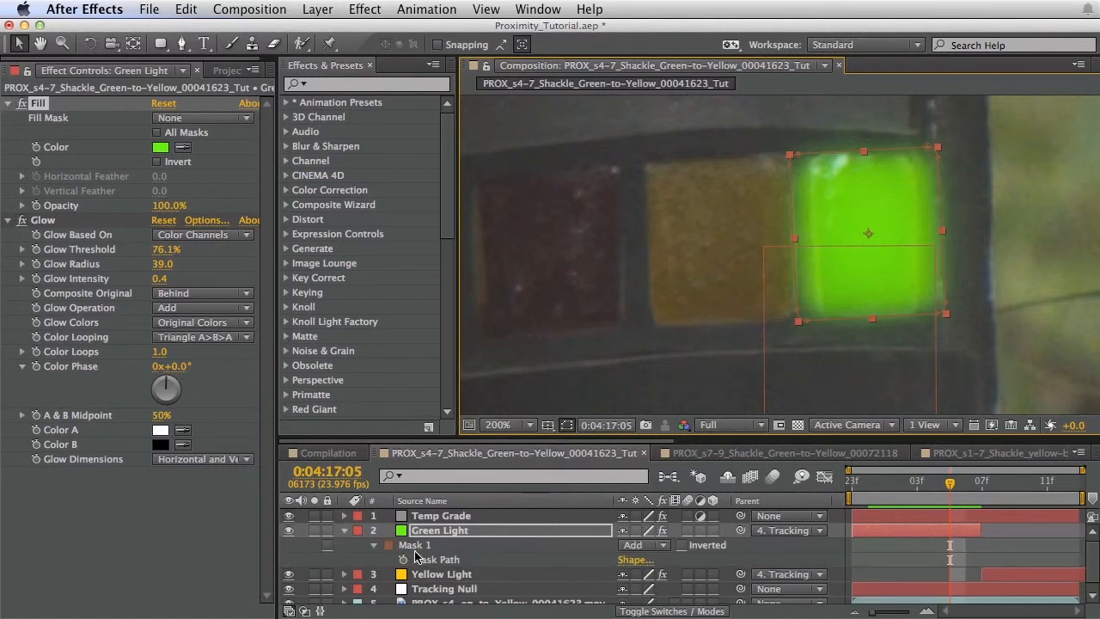
pyautogui.click(327, 545)
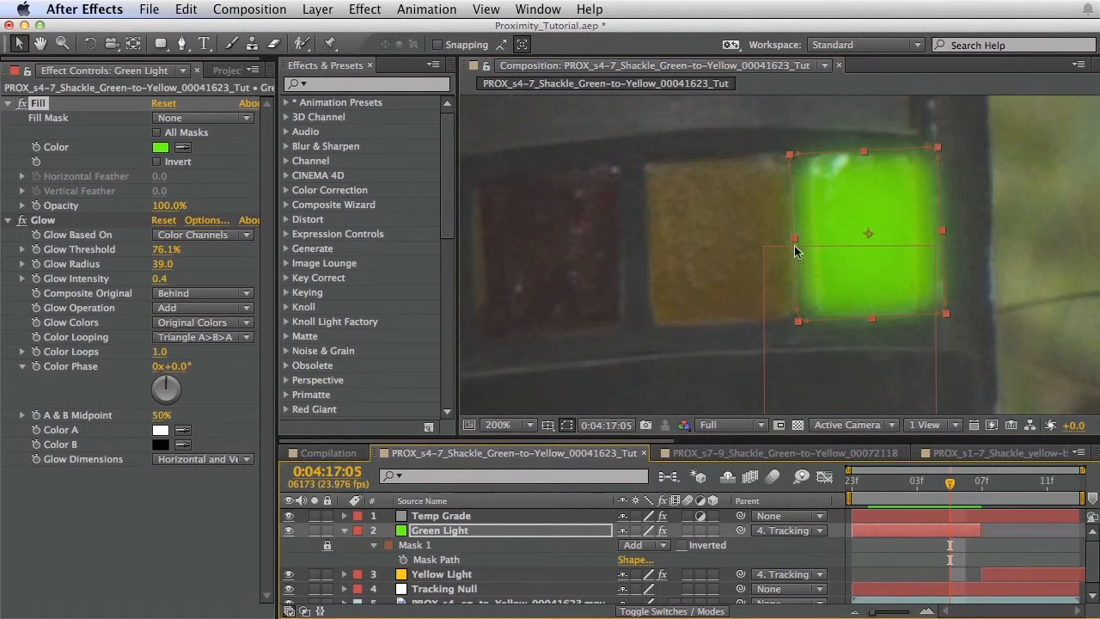
# Step: Narrow the Green Light mask by moving its two side edges inward, and apply the Transform effect to that layer
pyautogui.moveTo(793, 236); pyautogui.dragTo(805, 239)
pyautogui.moveTo(875, 221); pyautogui.dragTo(904, 232)
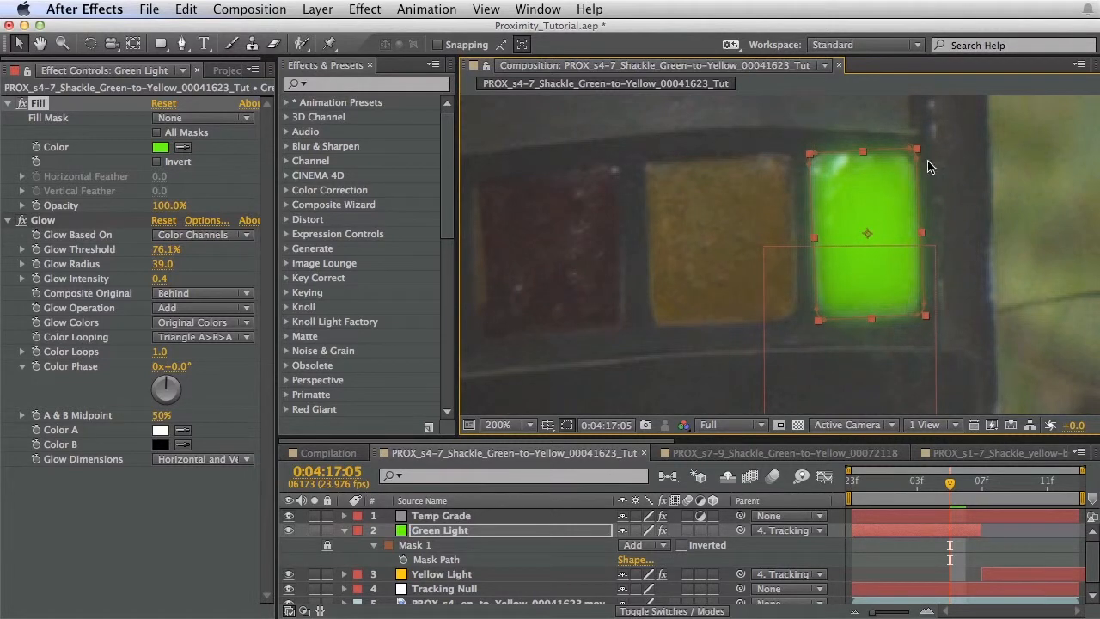
pyautogui.click(327, 84)
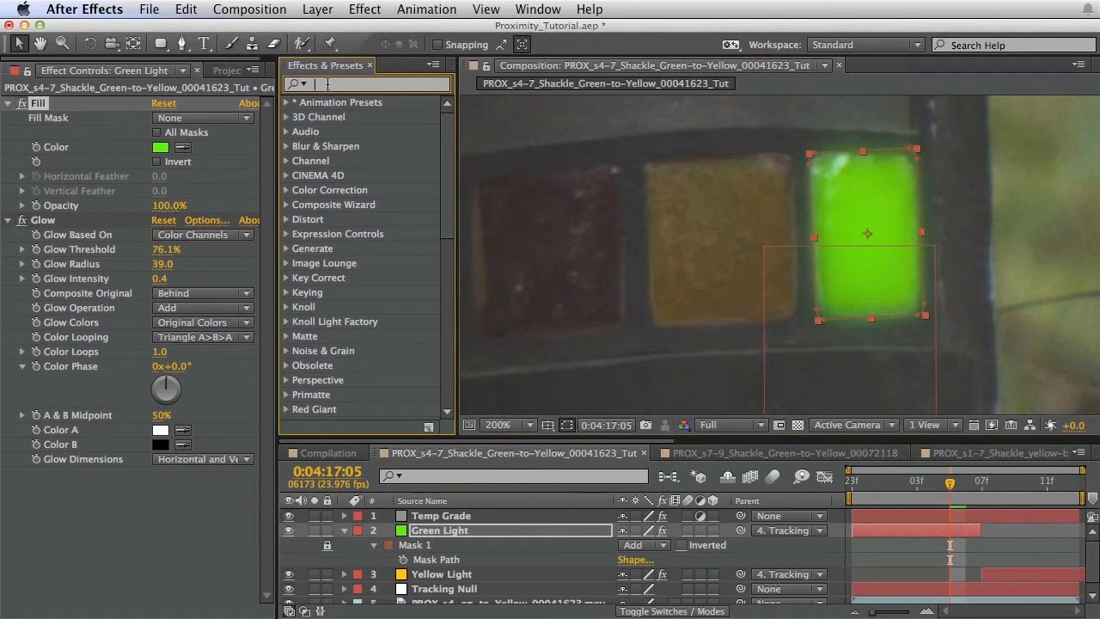
pyautogui.write('trans')
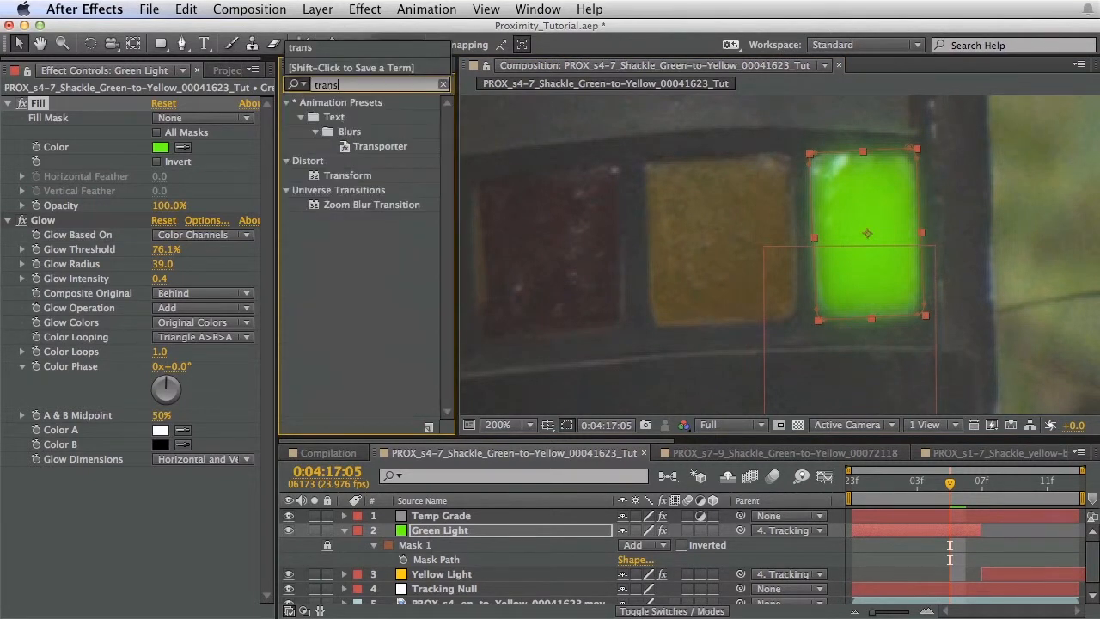
pyautogui.moveTo(328, 177); pyautogui.dragTo(96, 514)
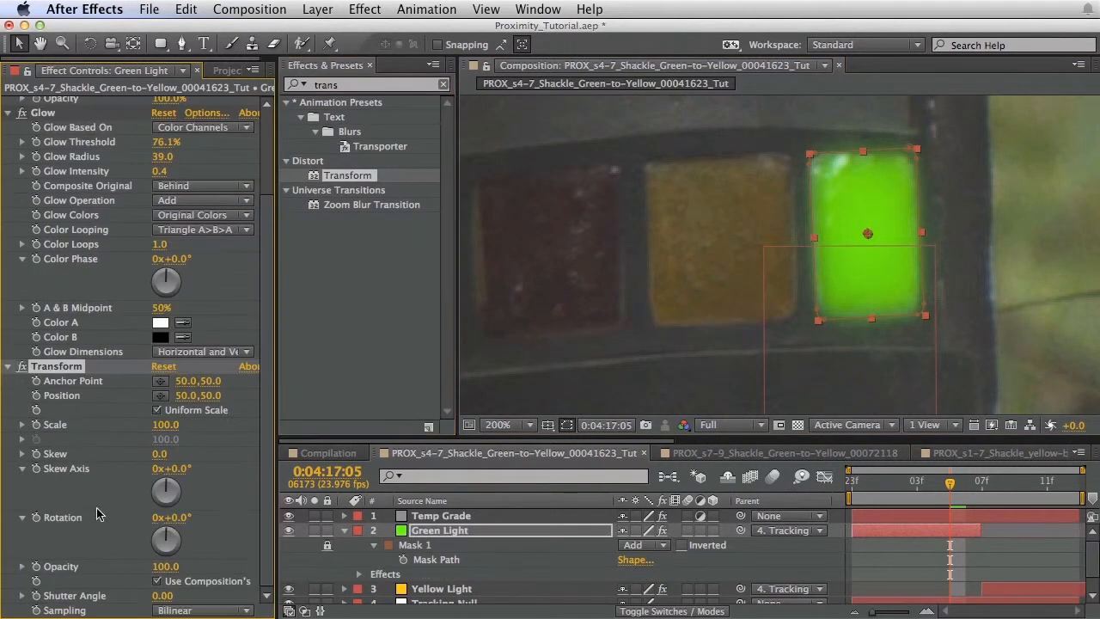
# Step: Solo the Green Light layer and try adjusting the Skew of its Transform effect
pyautogui.click(314, 530)
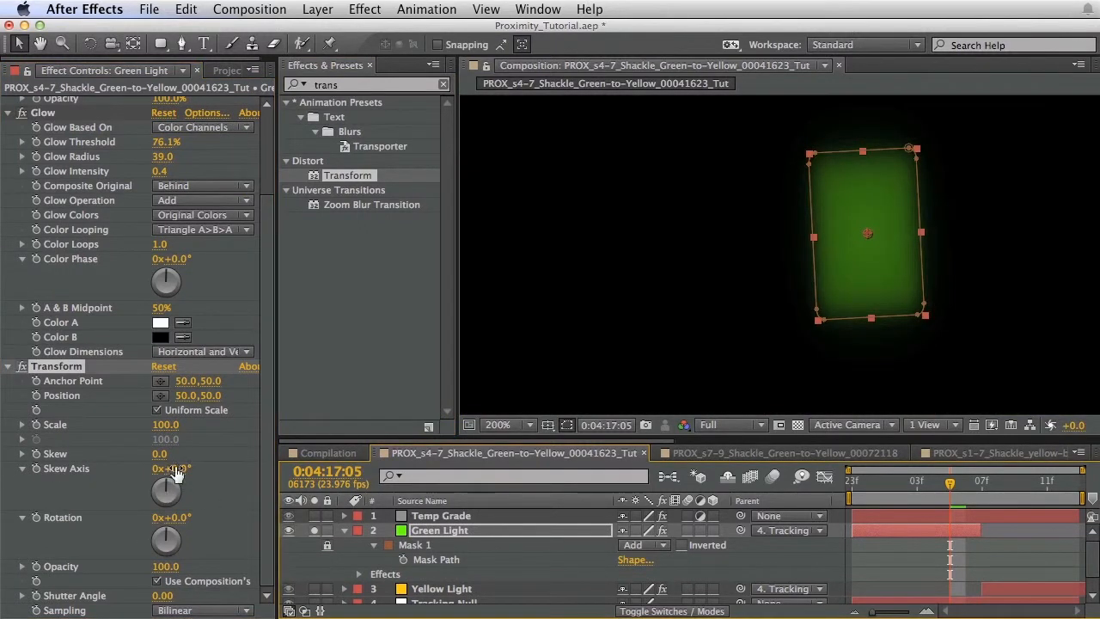
pyautogui.moveTo(161, 453); pyautogui.dragTo(160, 453)
pyautogui.click(314, 530)
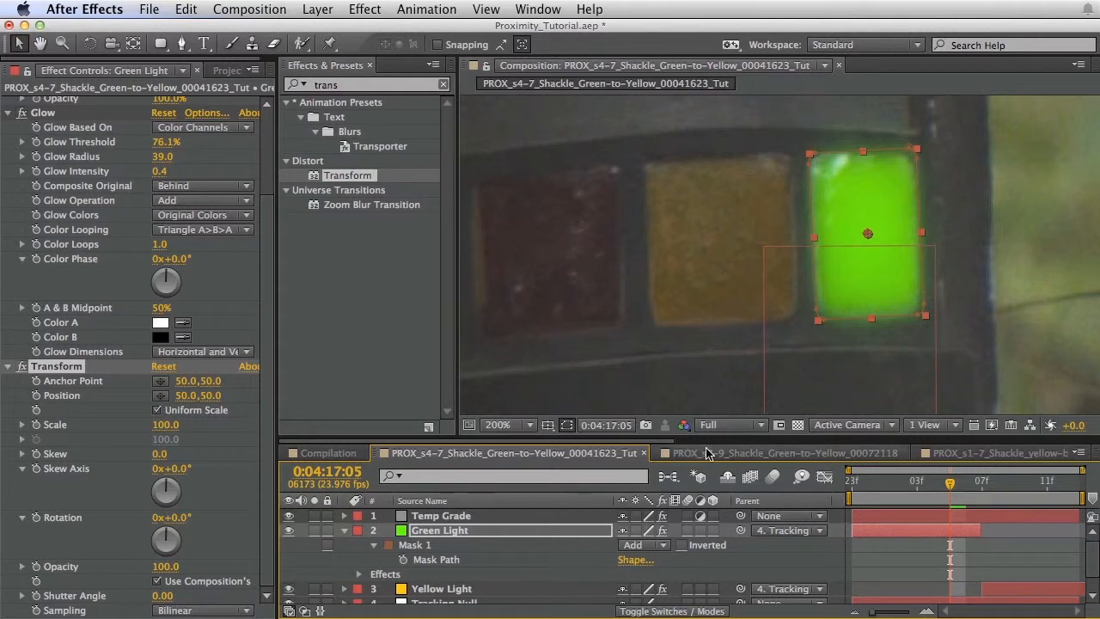
# Step: Collapse the Green Light layer's properties, deselect it, and go to frame 0:04:17:03
pyautogui.click(449, 535)
pyautogui.press('u')
pyautogui.click(519, 602)
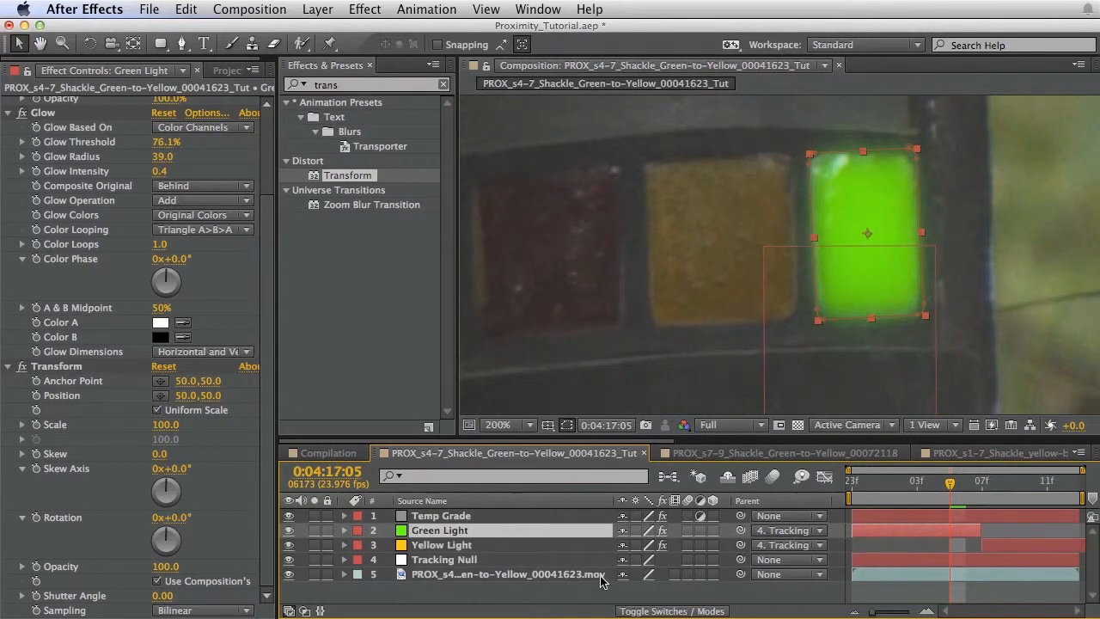
pyautogui.press(',')
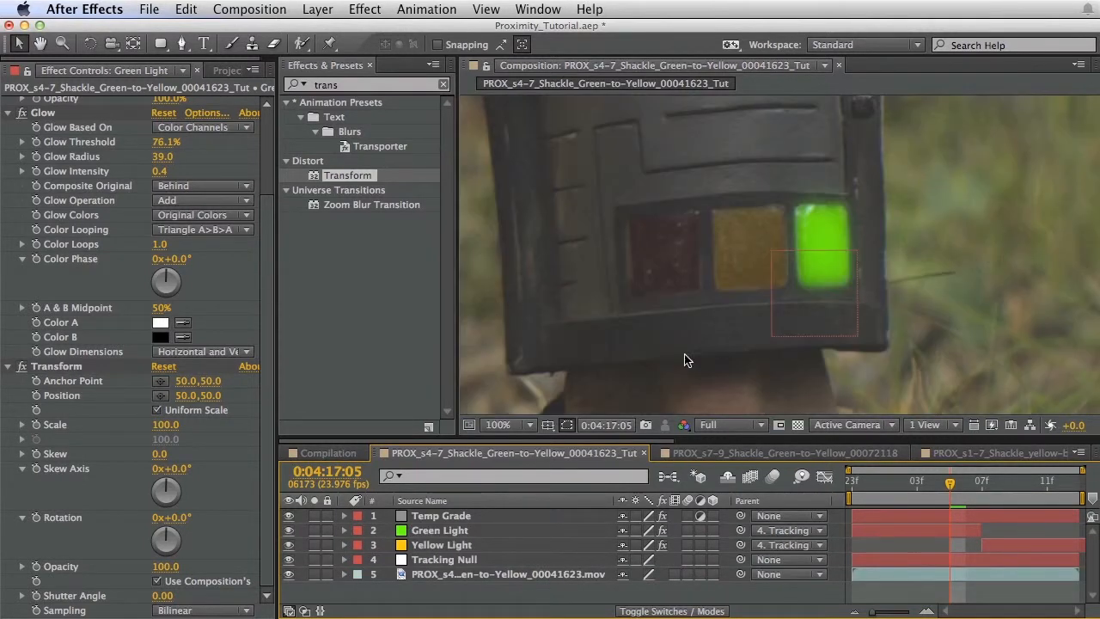
pyautogui.moveTo(913, 481); pyautogui.dragTo(916, 505)
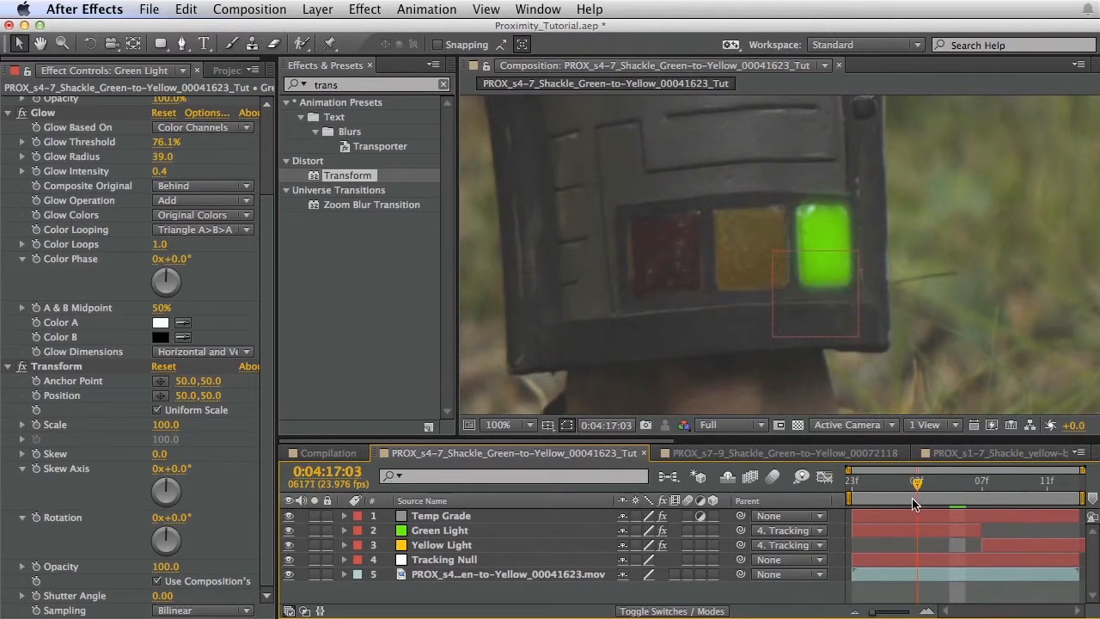
# Step: Compare the green and yellow light frames and reveal the Opacity property of the Green Light and Yellow Light layers
pyautogui.click(471, 530)
pyautogui.press('t')
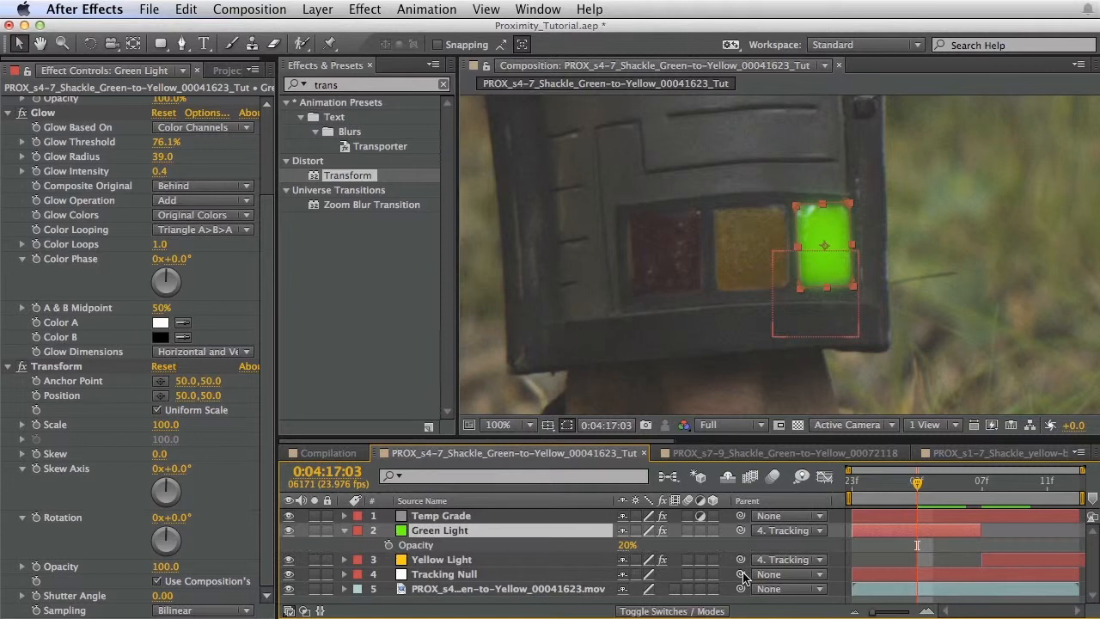
pyautogui.click(1014, 483)
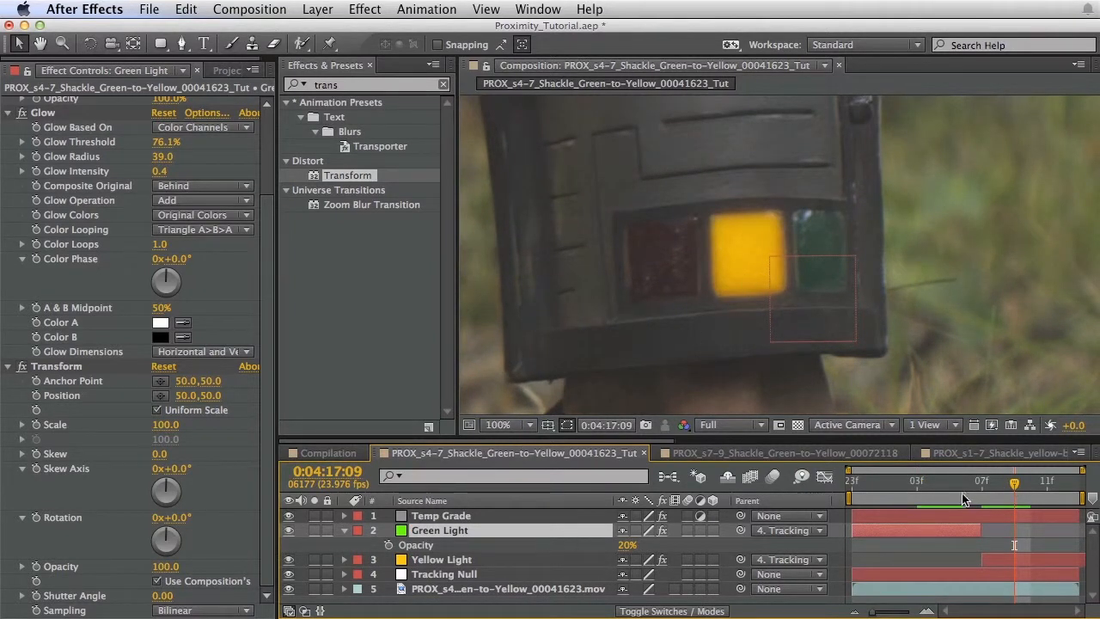
pyautogui.click(917, 483)
pyautogui.keyDown('shift'); pyautogui.click(444, 562); pyautogui.keyUp('shift')
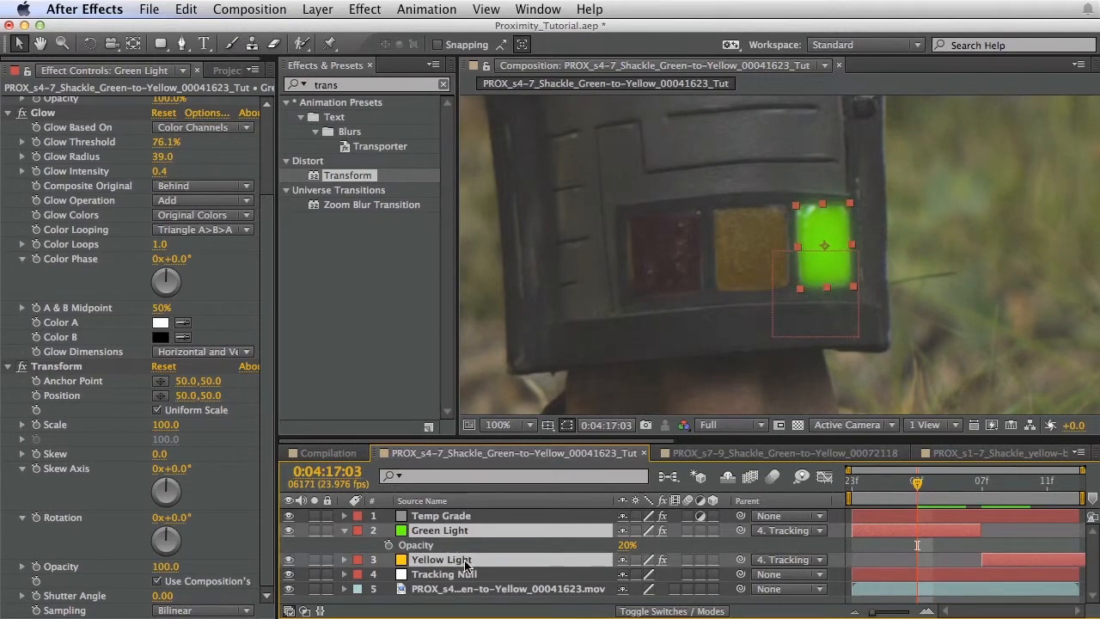
pyautogui.press('t')
pyautogui.press('t')
pyautogui.press('space')
pyautogui.moveTo(539, 558); pyautogui.dragTo(536, 552)
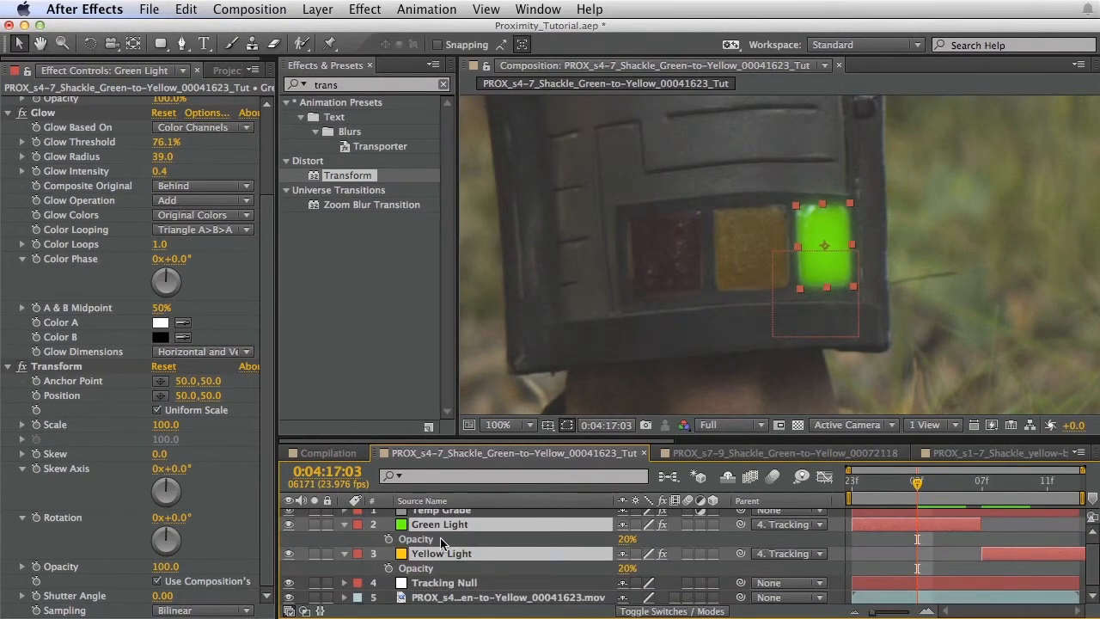
# Step: Set the Green Light layer's Opacity to 15%
pyautogui.click(684, 538)
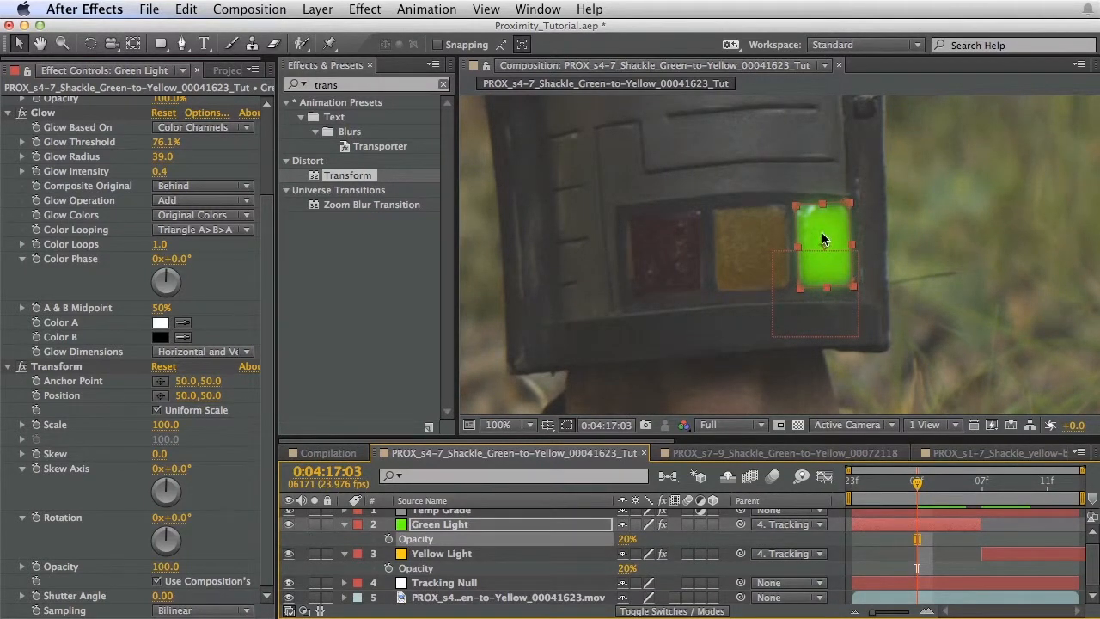
pyautogui.moveTo(981, 486); pyautogui.dragTo(917, 486)
pyautogui.moveTo(627, 551)
pyautogui.mouseDown()
pyautogui.moveTo(606, 541)
pyautogui.moveTo(643, 559)
pyautogui.moveTo(629, 548)
pyautogui.mouseUp()
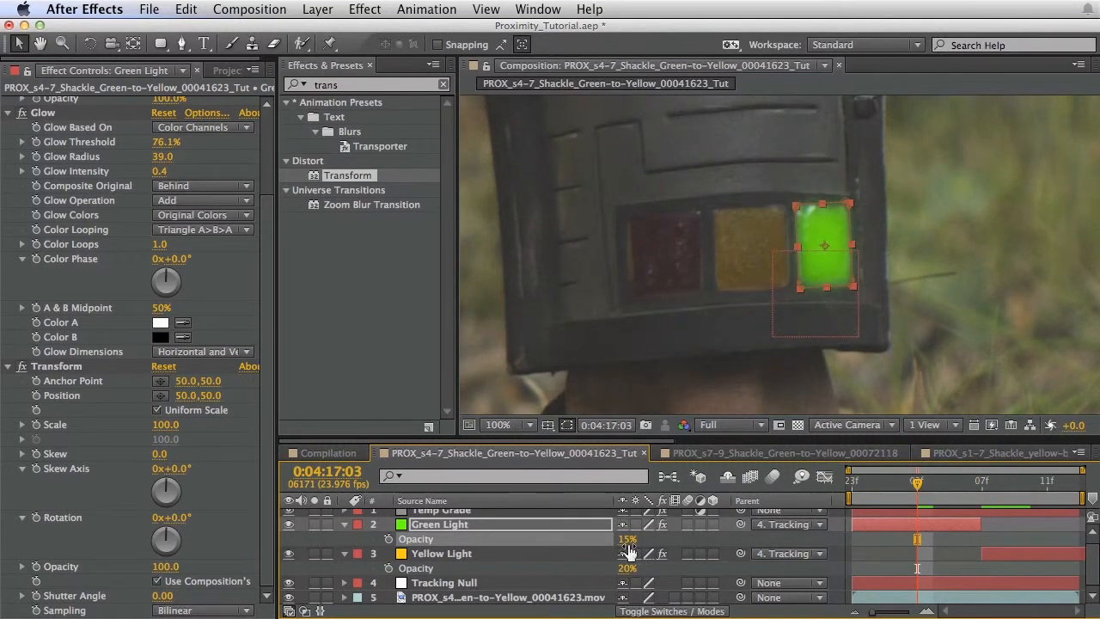
# Step: Collapse the properties of all layers, deselect them, and return to frame 0:04:17:03
pyautogui.moveTo(930, 483); pyautogui.dragTo(884, 497)
pyautogui.click(422, 529)
pyautogui.press('t')
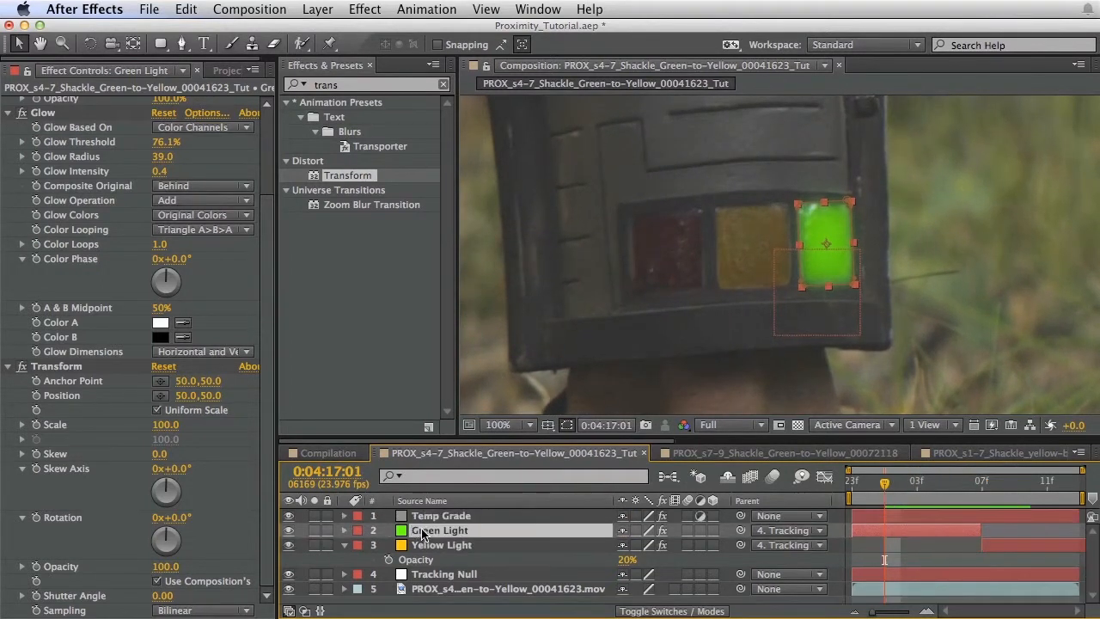
pyautogui.press('super+a')
pyautogui.press('super+grave')
pyautogui.press('super+grave')
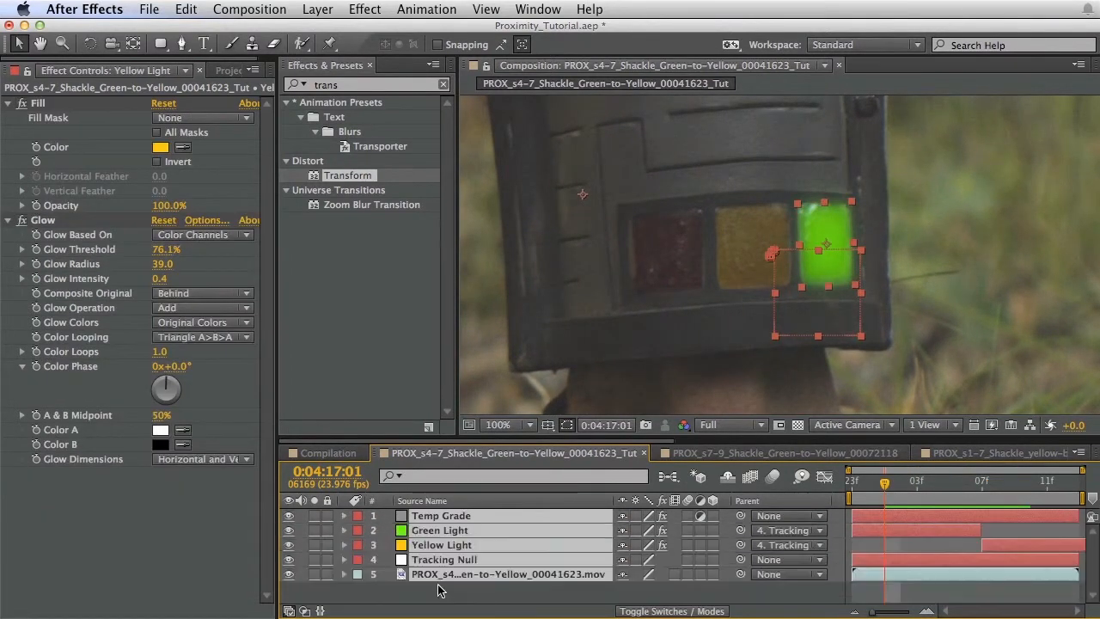
pyautogui.click(440, 591)
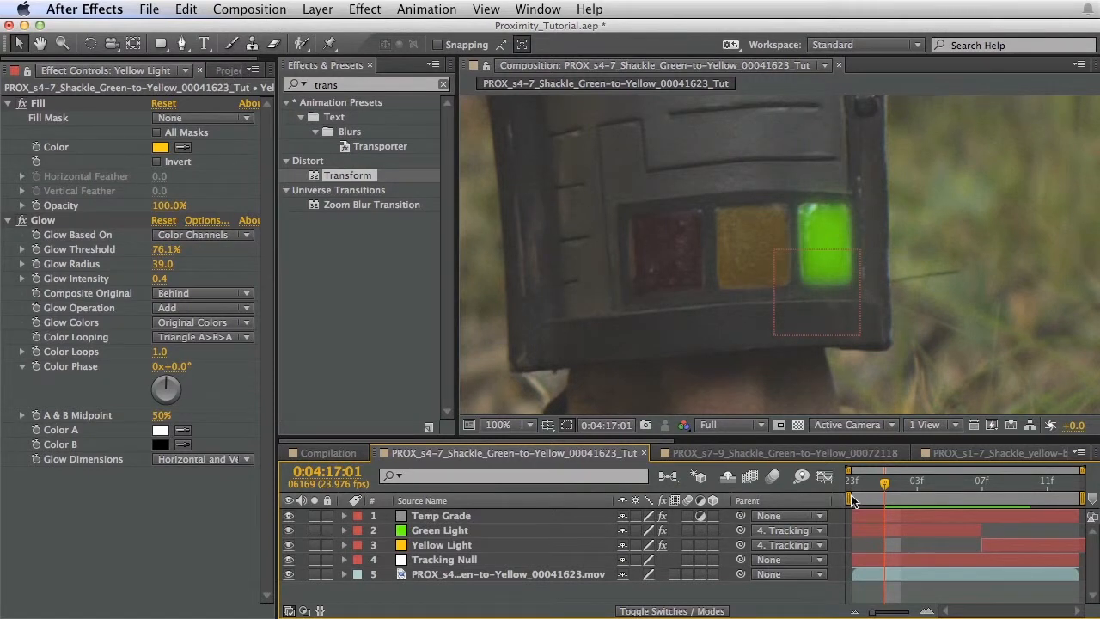
pyautogui.moveTo(896, 485); pyautogui.dragTo(917, 486)
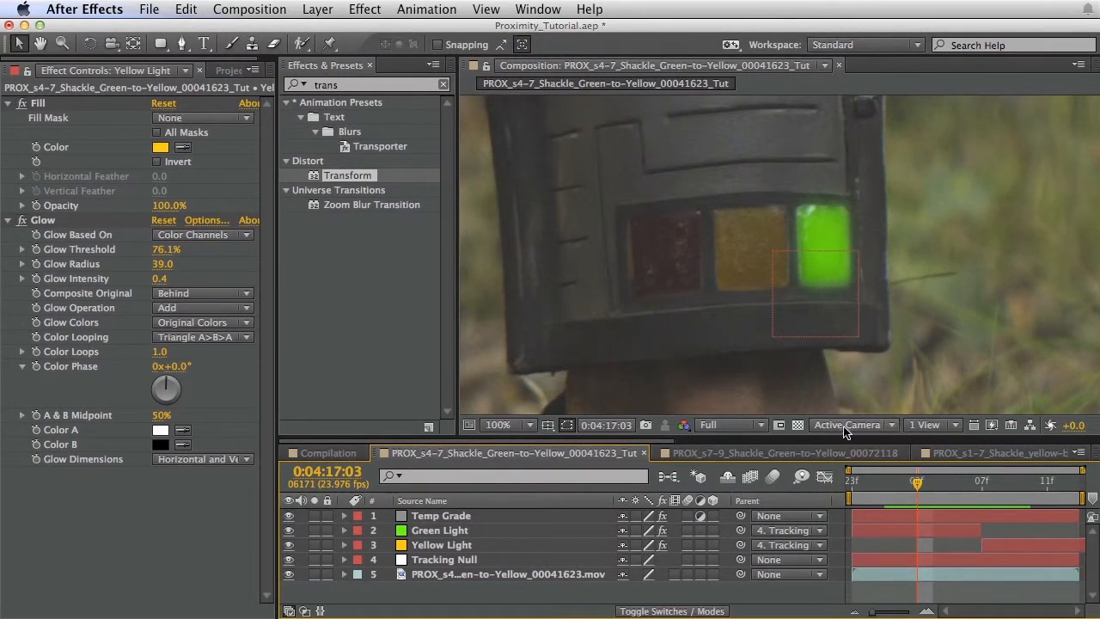
# Step: Close the Effects & Presets panel and switch to the PROX_s7-9_Shackle_Green-to-Yellow_00072118 composition
pyautogui.click(344, 327)
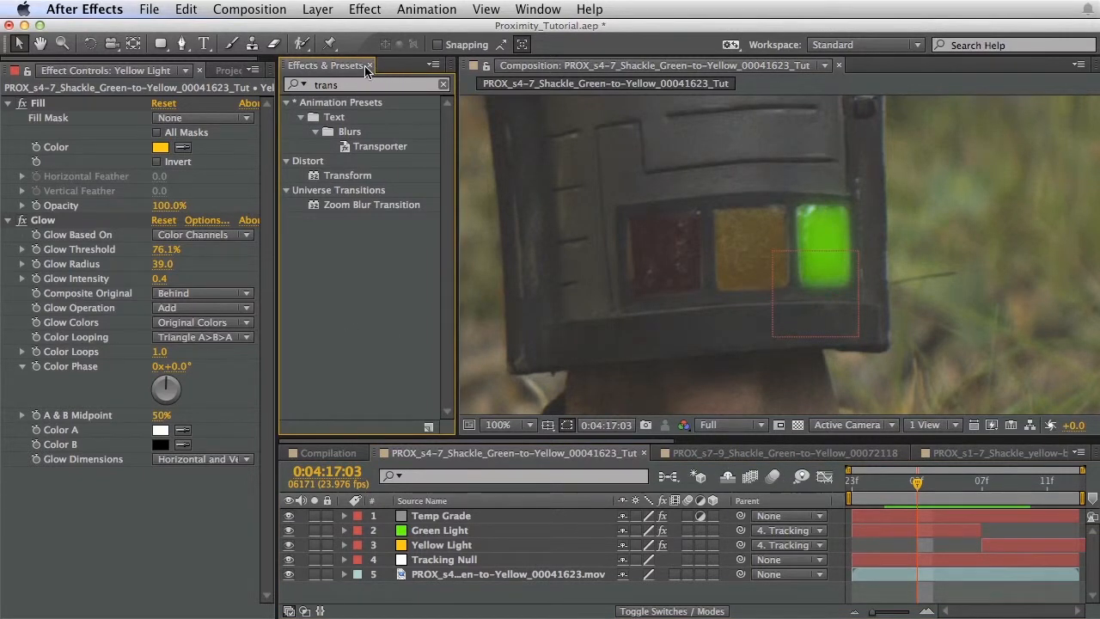
pyautogui.click(368, 65)
pyautogui.click(724, 456)
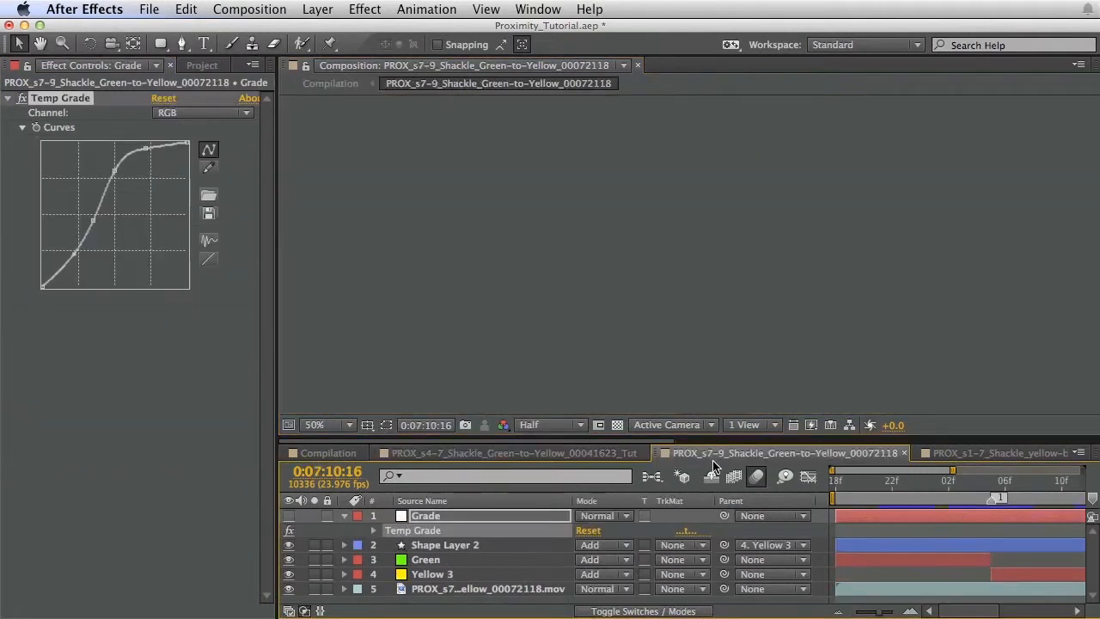
# Step: Extend the visible time range to the composition's end and review the shackle light's change from green to yellow
pyautogui.click(921, 486)
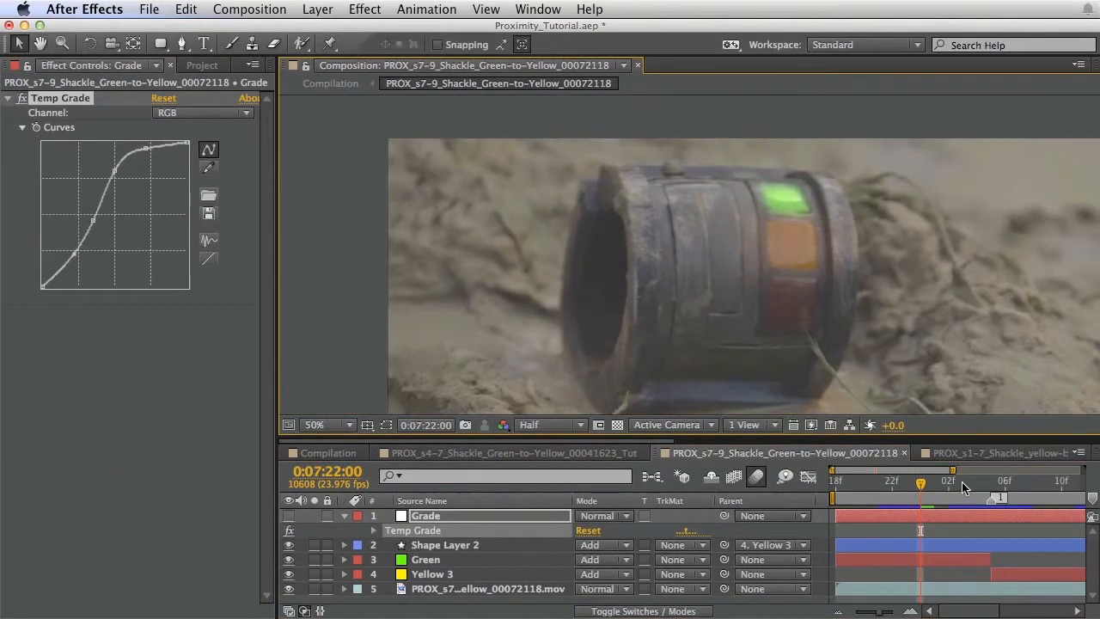
pyautogui.click(962, 485)
pyautogui.moveTo(954, 470); pyautogui.dragTo(1085, 471)
pyautogui.moveTo(894, 485); pyautogui.dragTo(956, 497)
pyautogui.moveTo(882, 482); pyautogui.dragTo(971, 497)
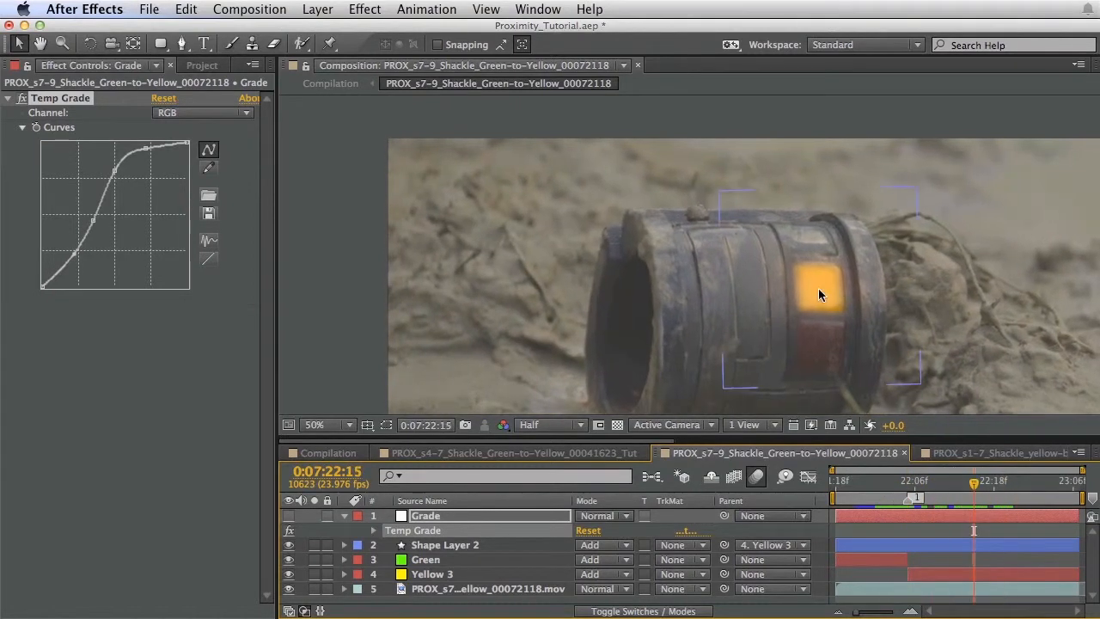
pyautogui.moveTo(864, 480); pyautogui.dragTo(954, 497)
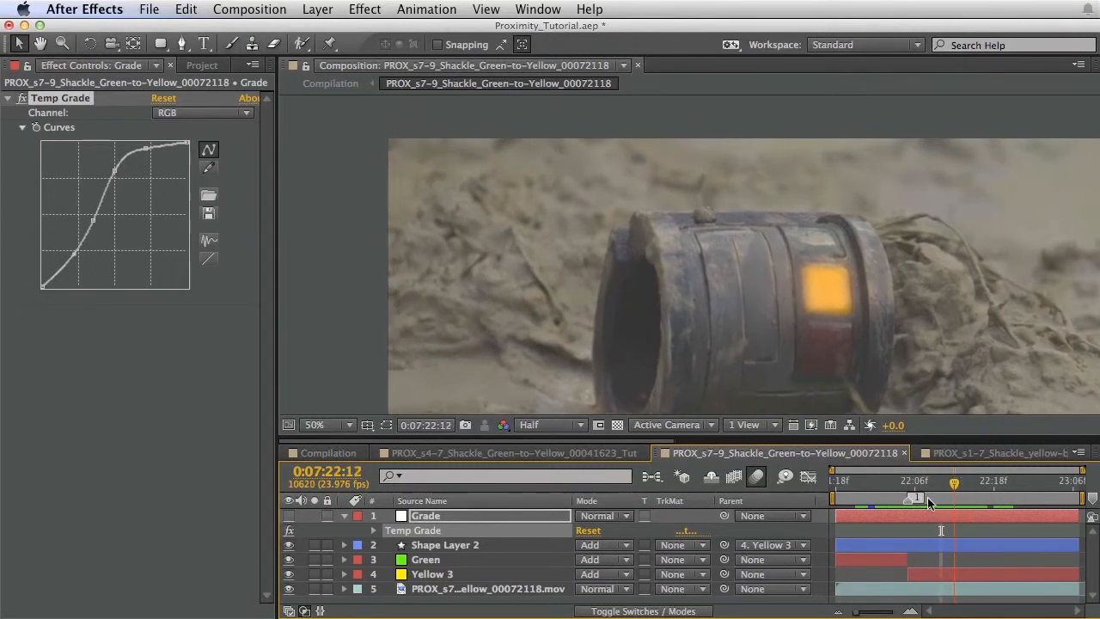
# Step: Examine the yellow light at 100% magnification and compare the shot with Shape Layer 2 hidden and shown at frame 0:07:22:08
pyautogui.click(887, 544)
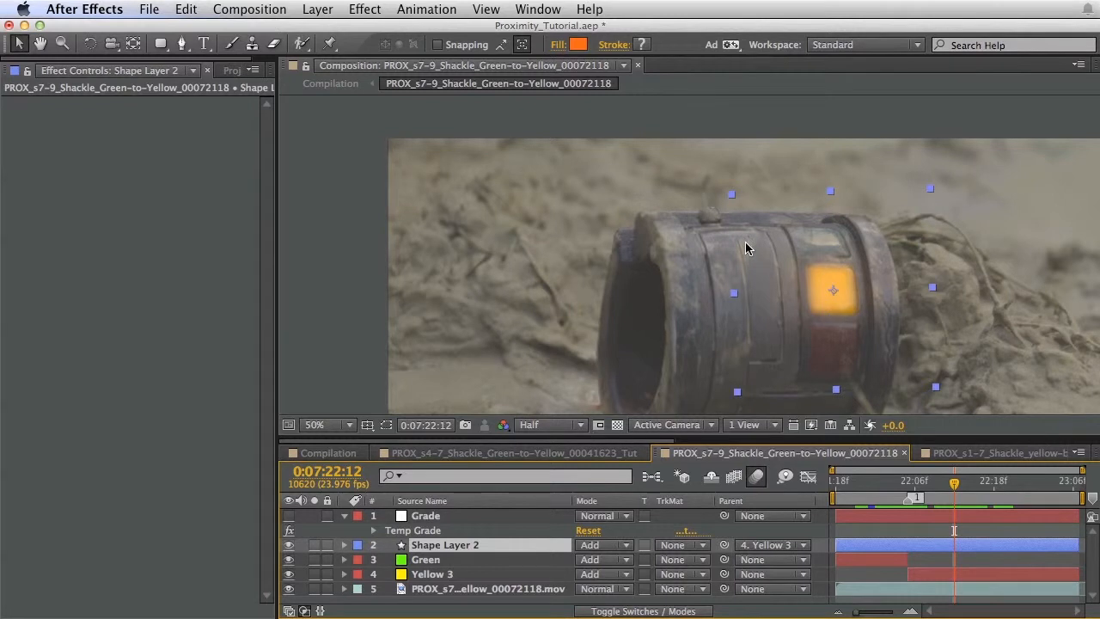
pyautogui.press('space')
pyautogui.moveTo(703, 297); pyautogui.dragTo(669, 270)
pyautogui.press('.')
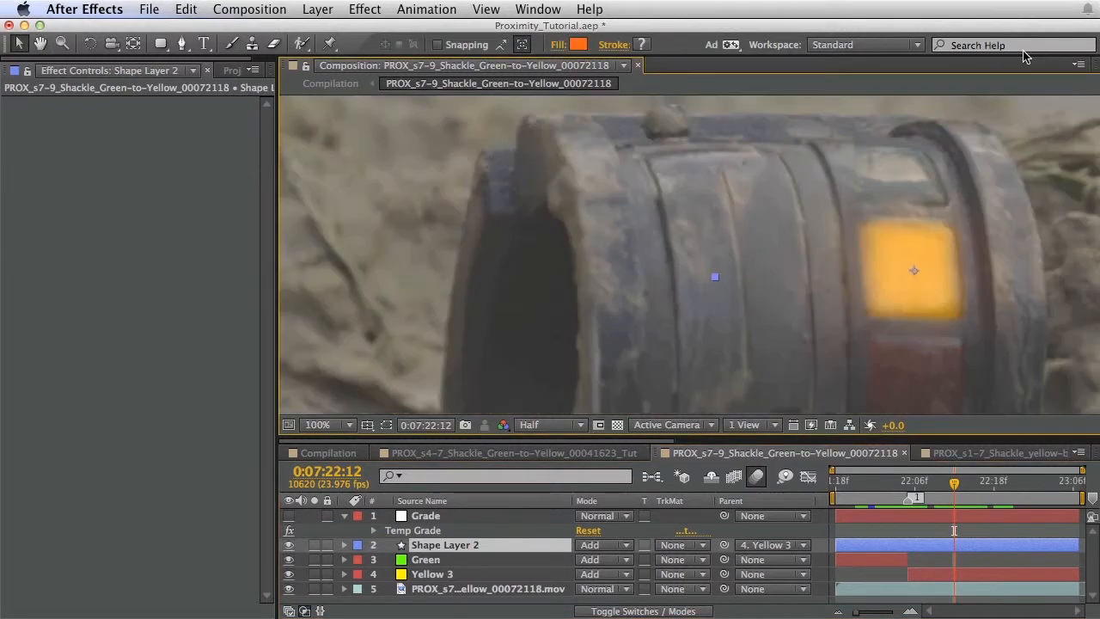
pyautogui.press('space')
pyautogui.moveTo(742, 272); pyautogui.dragTo(628, 244)
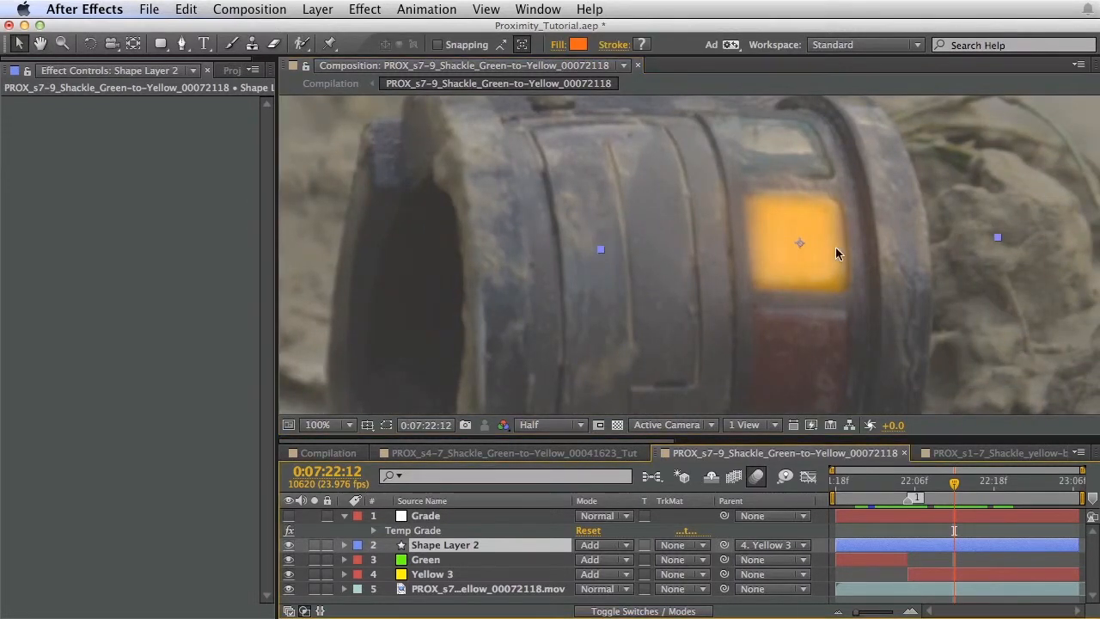
pyautogui.moveTo(894, 486); pyautogui.dragTo(928, 486)
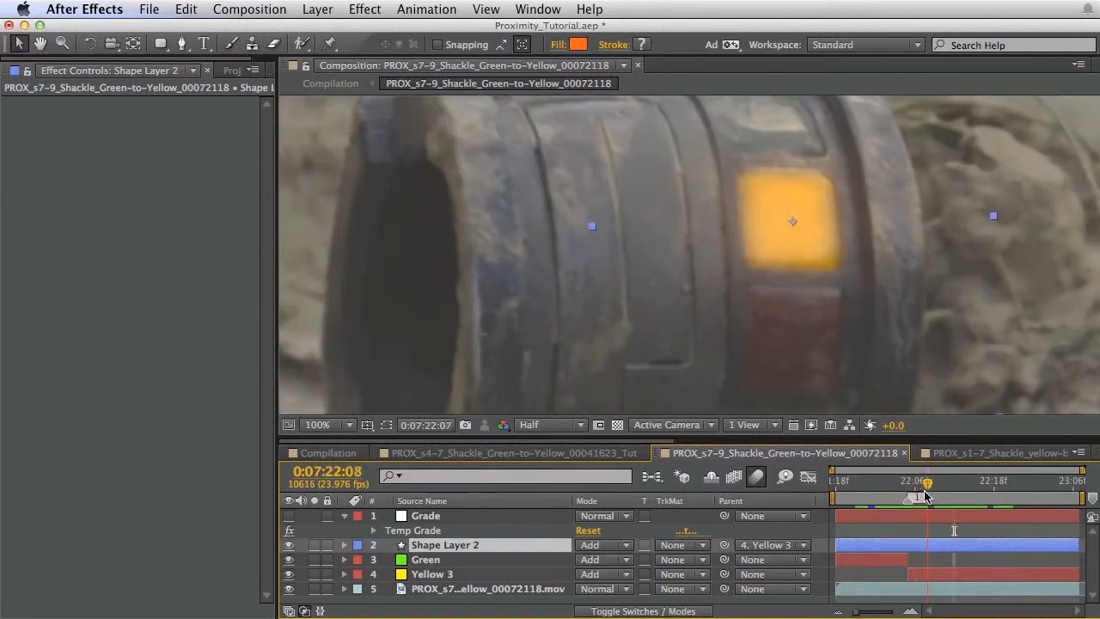
pyautogui.click(289, 545)
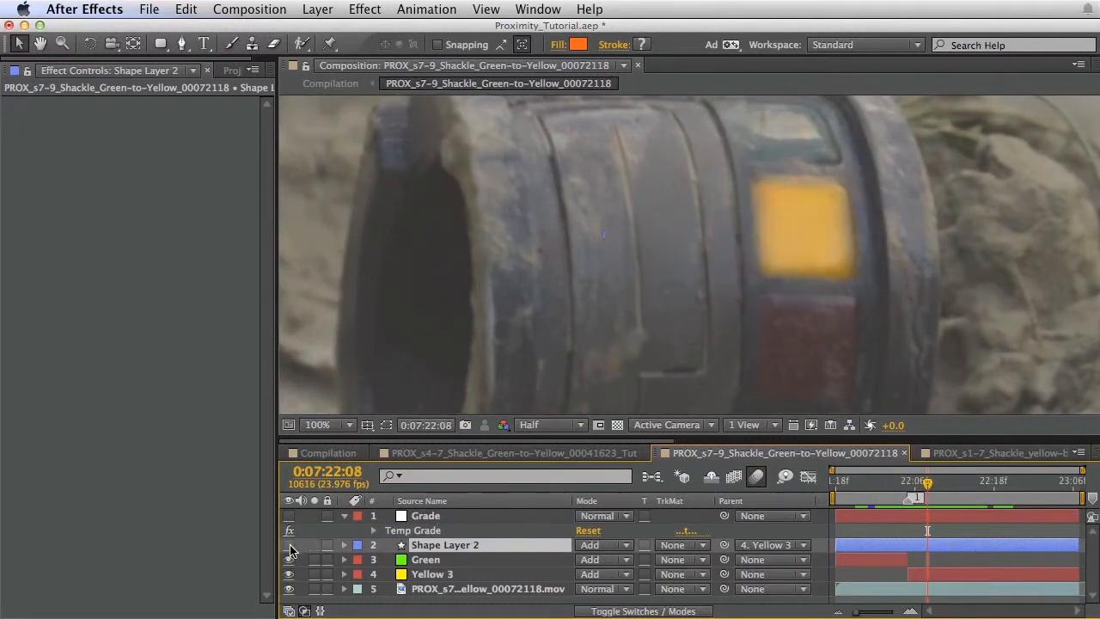
pyautogui.click(290, 545)
pyautogui.click(290, 545)
pyautogui.click(292, 544)
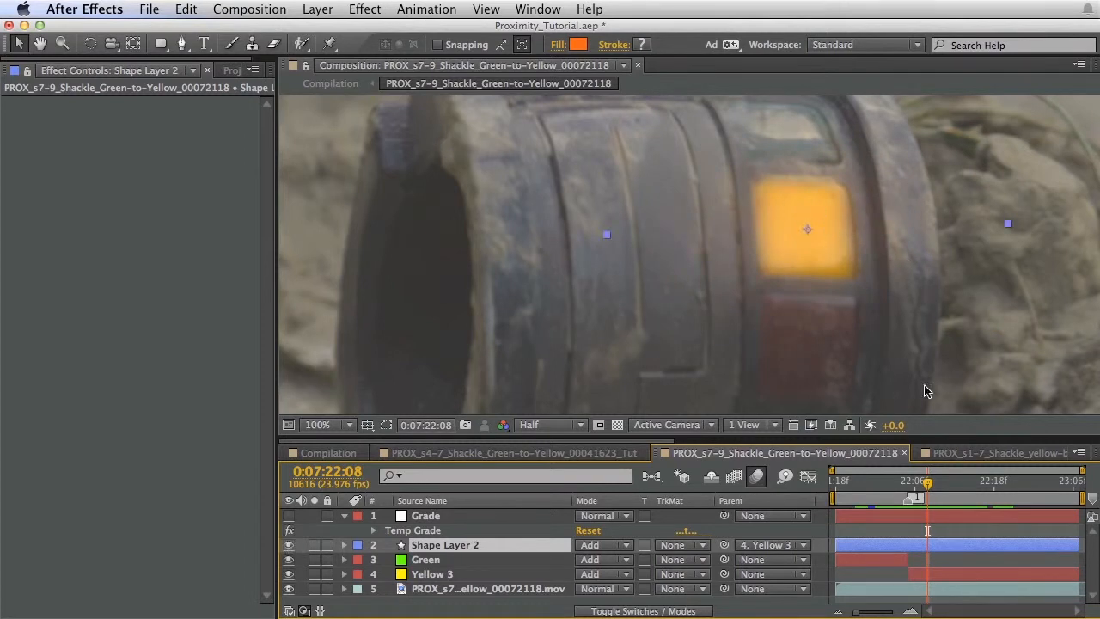
pyautogui.moveTo(874, 481); pyautogui.dragTo(941, 483)
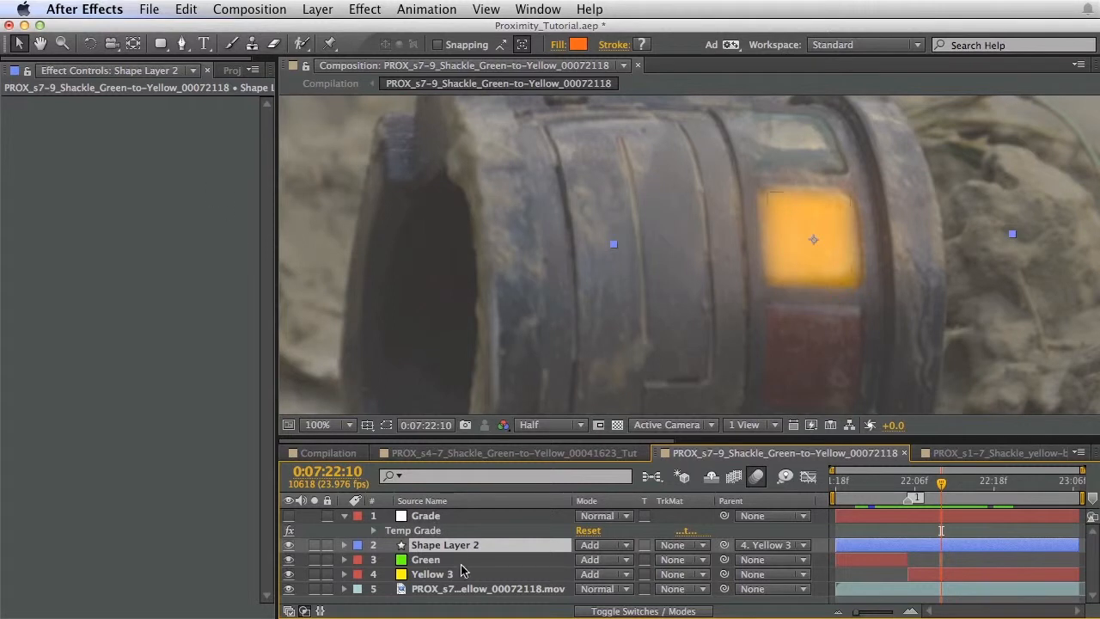
# Step: Inspect the fill colour of Shape Layer 2 without changing it, and review the light up to frame 0:07:22:13
pyautogui.click(574, 45)
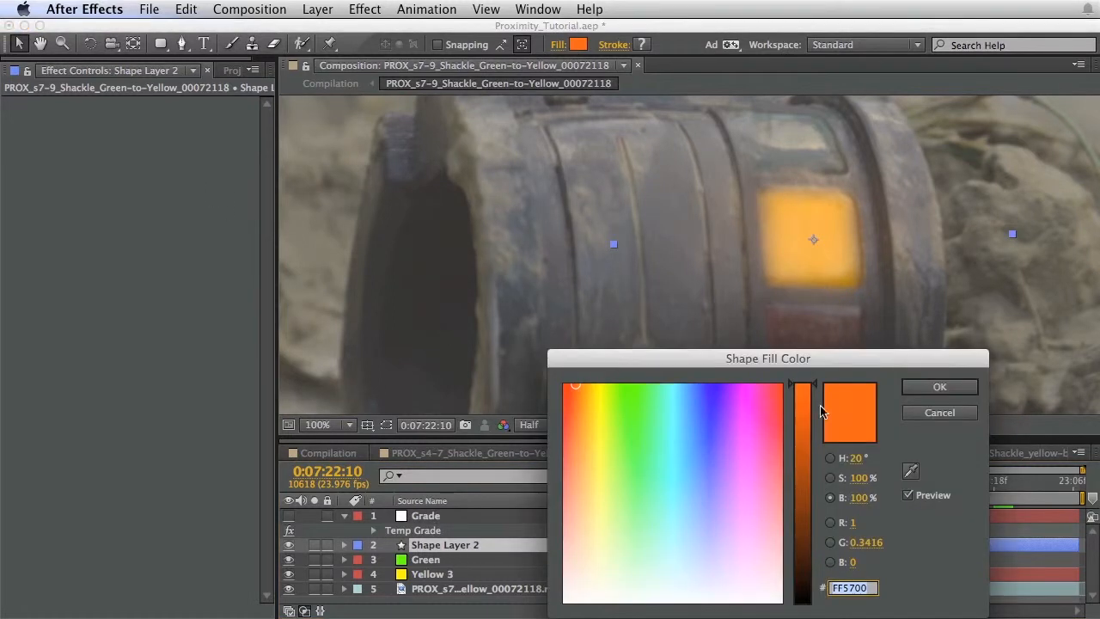
pyautogui.click(746, 346)
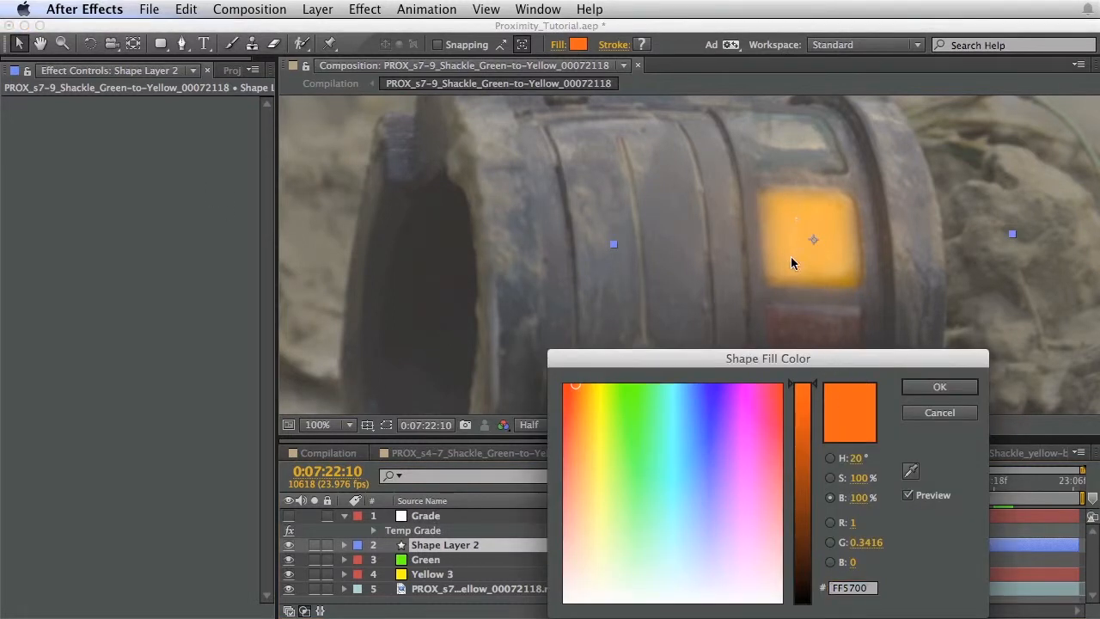
pyautogui.click(939, 413)
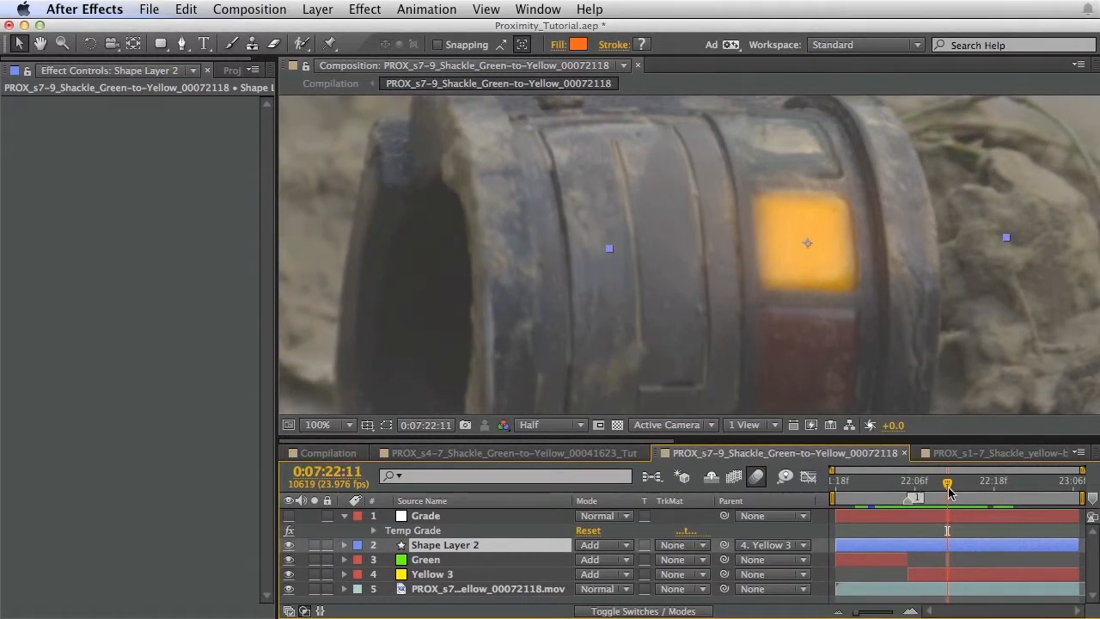
pyautogui.moveTo(950, 492)
pyautogui.mouseDown()
pyautogui.moveTo(911, 492)
pyautogui.moveTo(961, 492)
pyautogui.mouseUp()
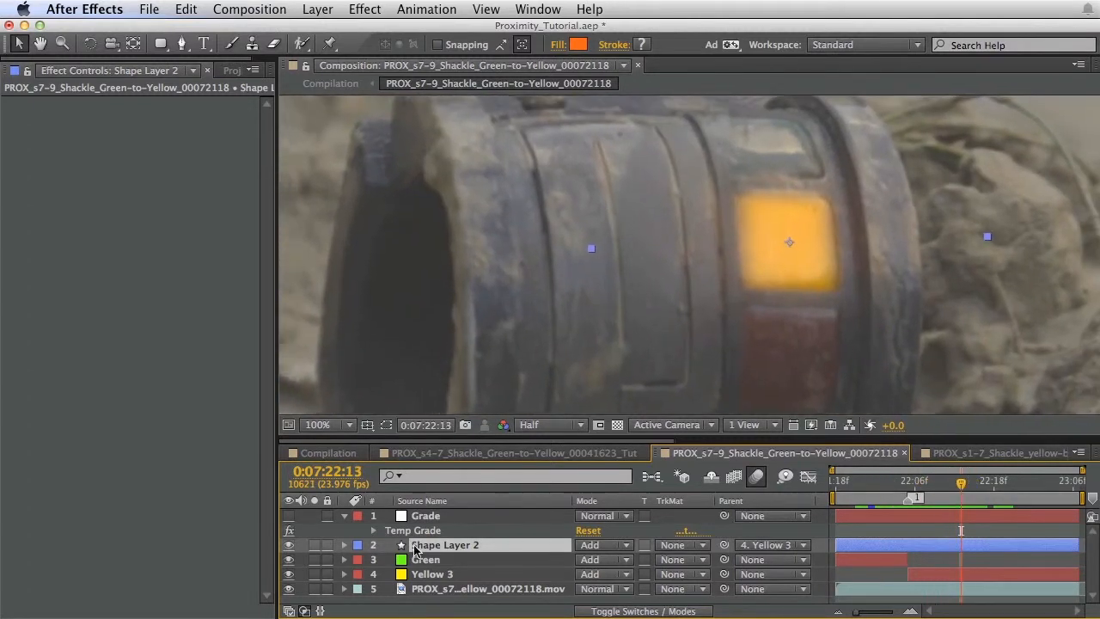
# Step: Compare the yellow light with Shape Layer 2 hidden and shown, and switch to the PROX_s1-7_Shackle_yellow-both-men_00014301 composition
pyautogui.click(289, 545)
pyautogui.click(289, 545)
pyautogui.click(471, 517)
pyautogui.click(972, 453)
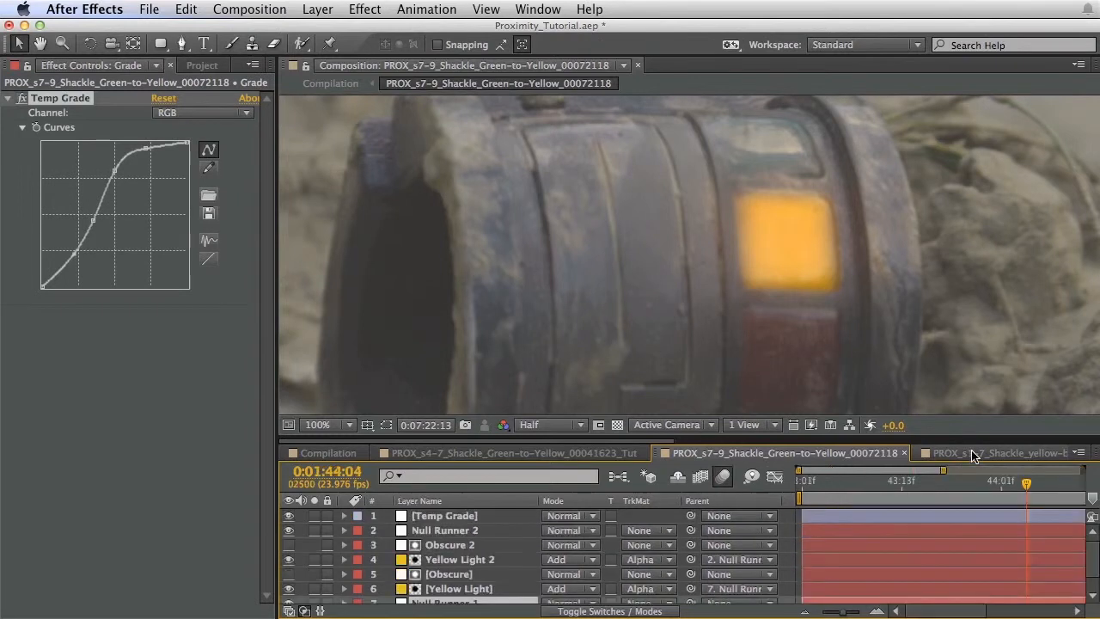
# Step: Review the two runners and the tracked null's motion path from frame 0:01:44:04 back to frame 0:01:43:05
pyautogui.press('h')
pyautogui.moveTo(614, 238); pyautogui.dragTo(742, 235)
pyautogui.press('v')
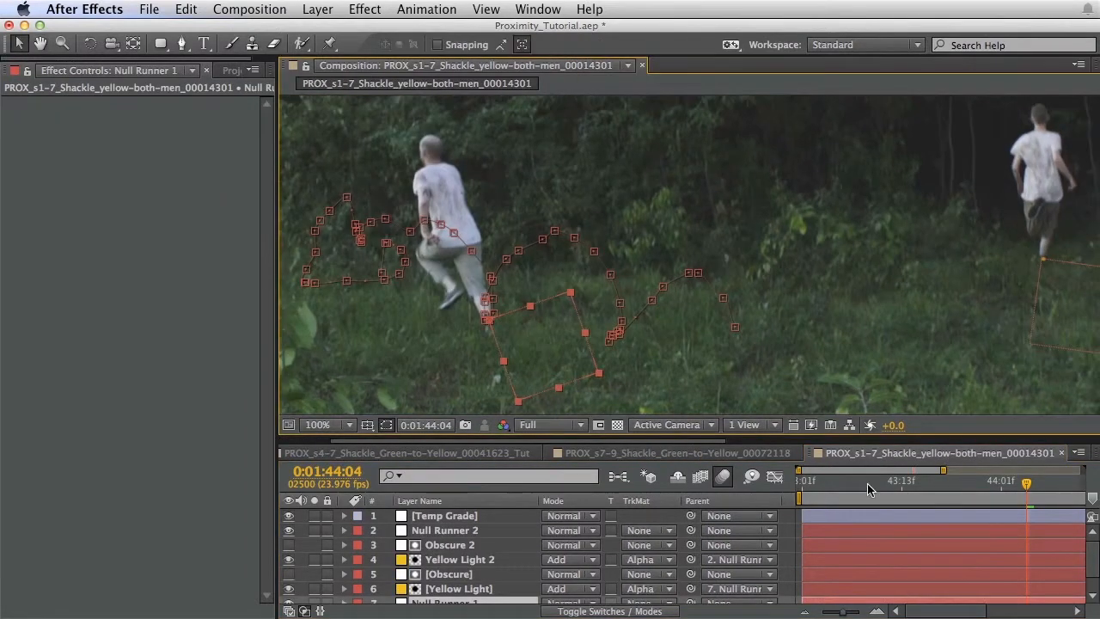
pyautogui.press('h')
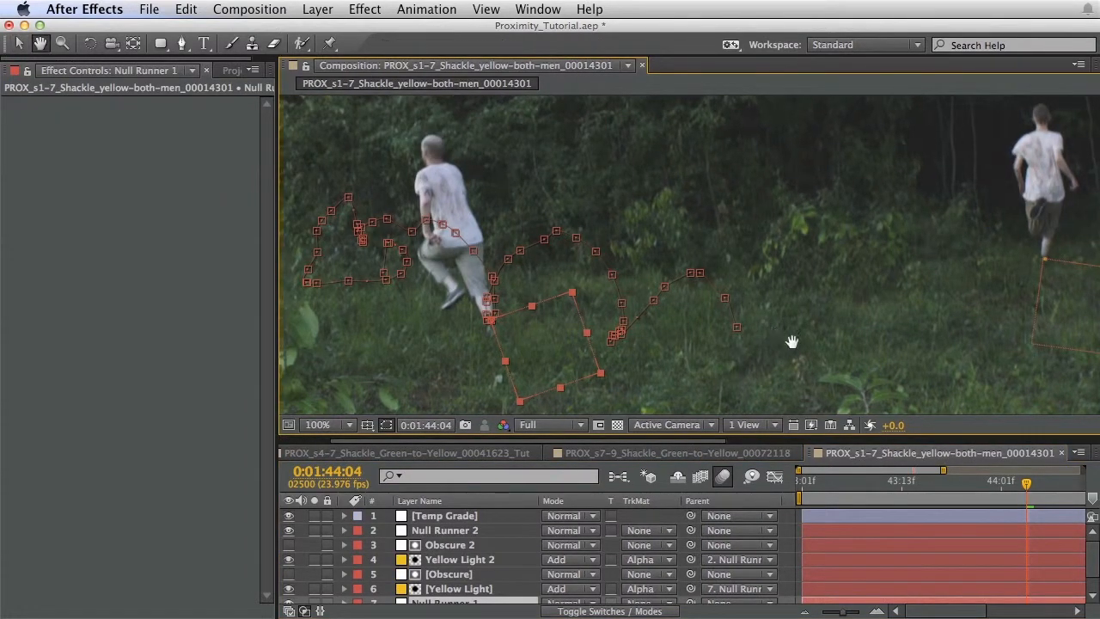
pyautogui.moveTo(780, 337); pyautogui.dragTo(884, 333)
pyautogui.press('v')
pyautogui.press('h')
pyautogui.press('v')
pyautogui.click(836, 477)
pyautogui.moveTo(837, 482)
pyautogui.mouseDown()
pyautogui.moveTo(810, 486)
pyautogui.moveTo(832, 490)
pyautogui.mouseUp()
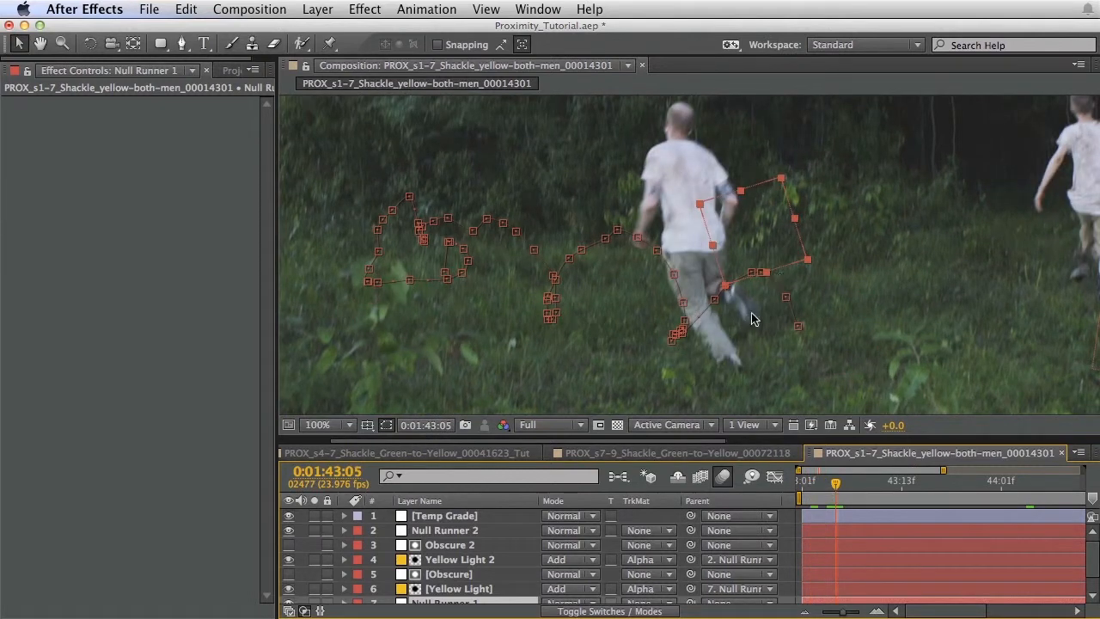
pyautogui.moveTo(823, 299); pyautogui.dragTo(734, 335)
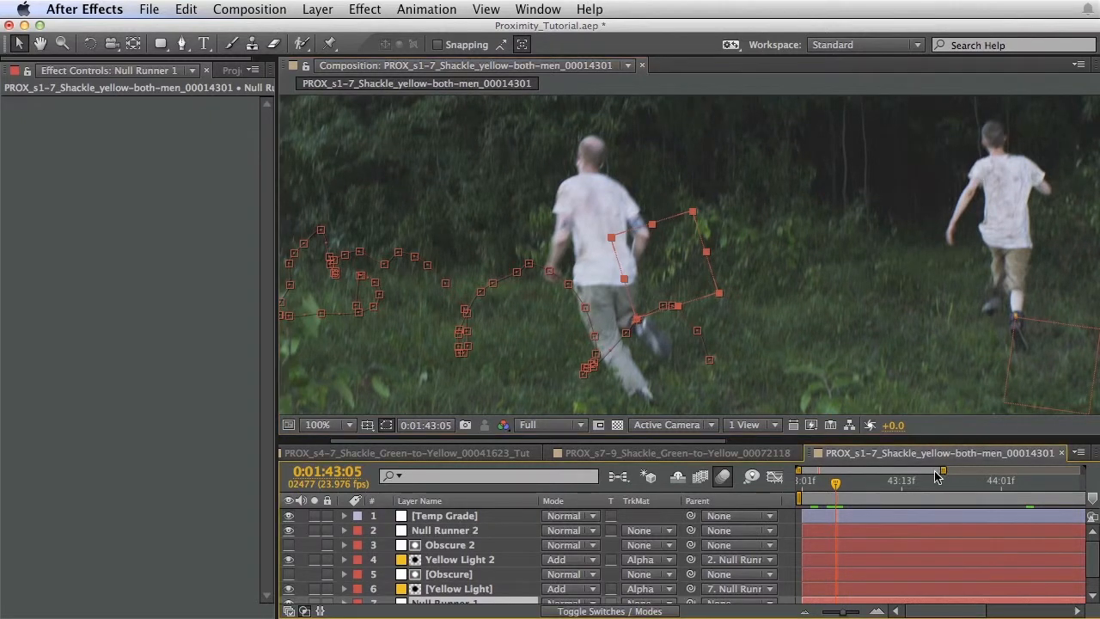
# Step: Extend the visible time range to the composition's end and review the runners' ankle lights, stopping at frame 0:01:43:13
pyautogui.moveTo(944, 471); pyautogui.dragTo(1082, 470)
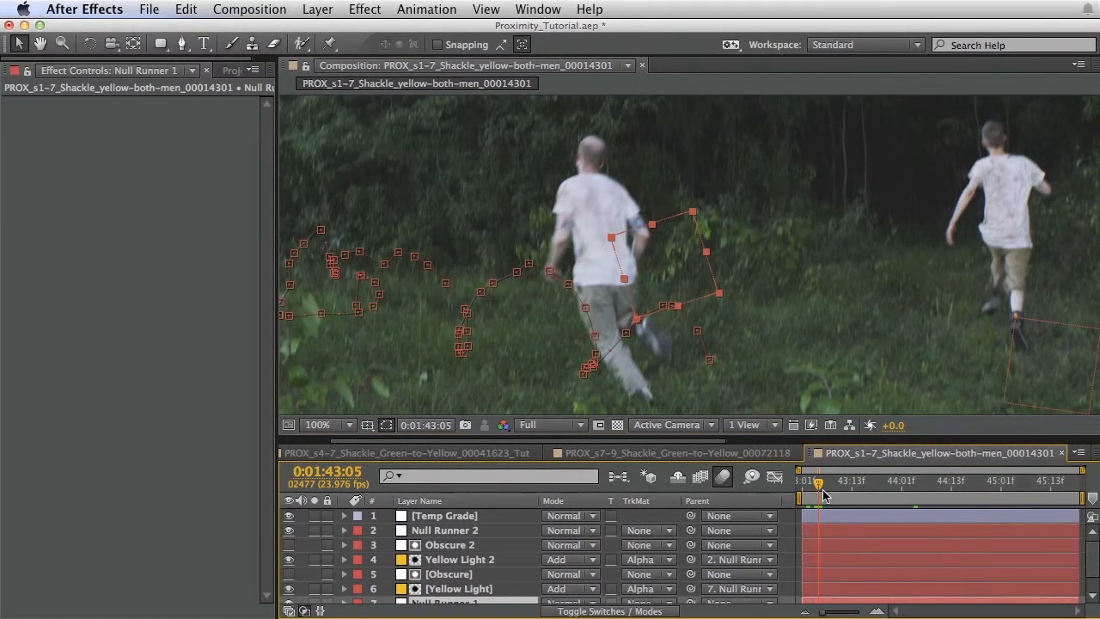
pyautogui.moveTo(822, 496); pyautogui.dragTo(899, 490)
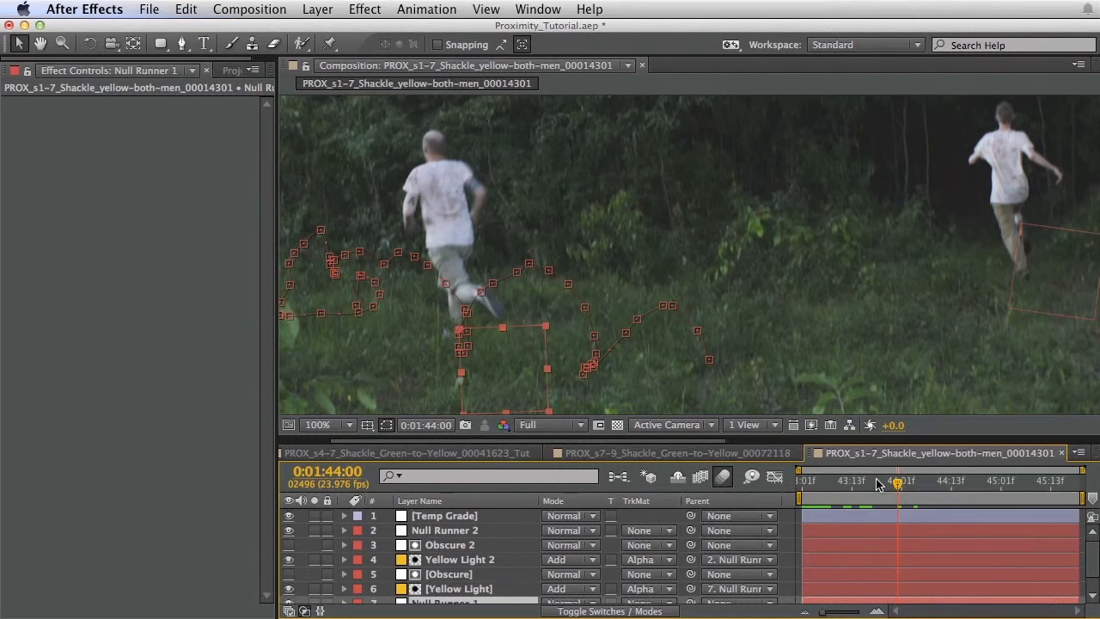
pyautogui.moveTo(879, 484); pyautogui.dragTo(854, 483)
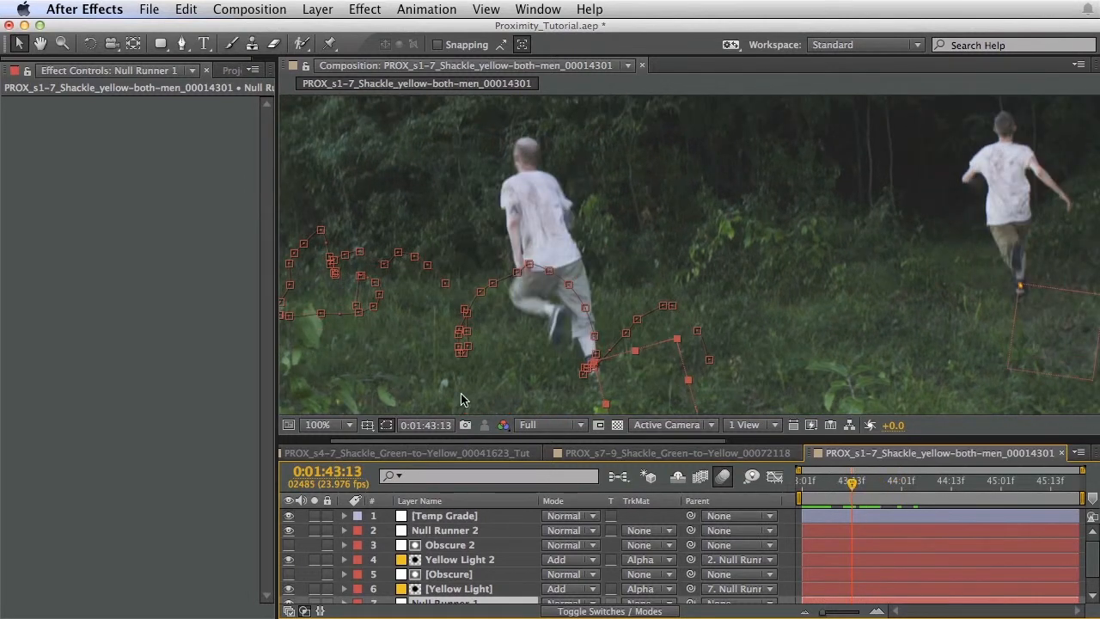
# Step: Copy the PROX_s1-7_Shackle_yellow-both-men_00014301 footage layer into a new composition
pyautogui.scroll(-1, 471, 571)
pyautogui.click(471, 597)
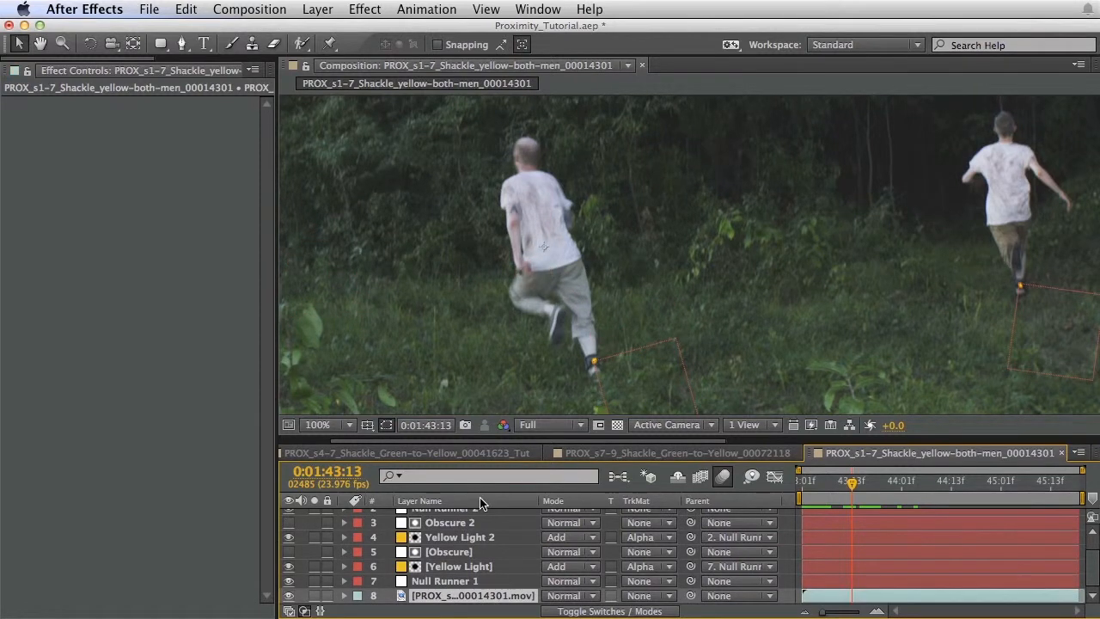
pyautogui.press('super+n')
pyautogui.press('Return')
pyautogui.press('super+v')
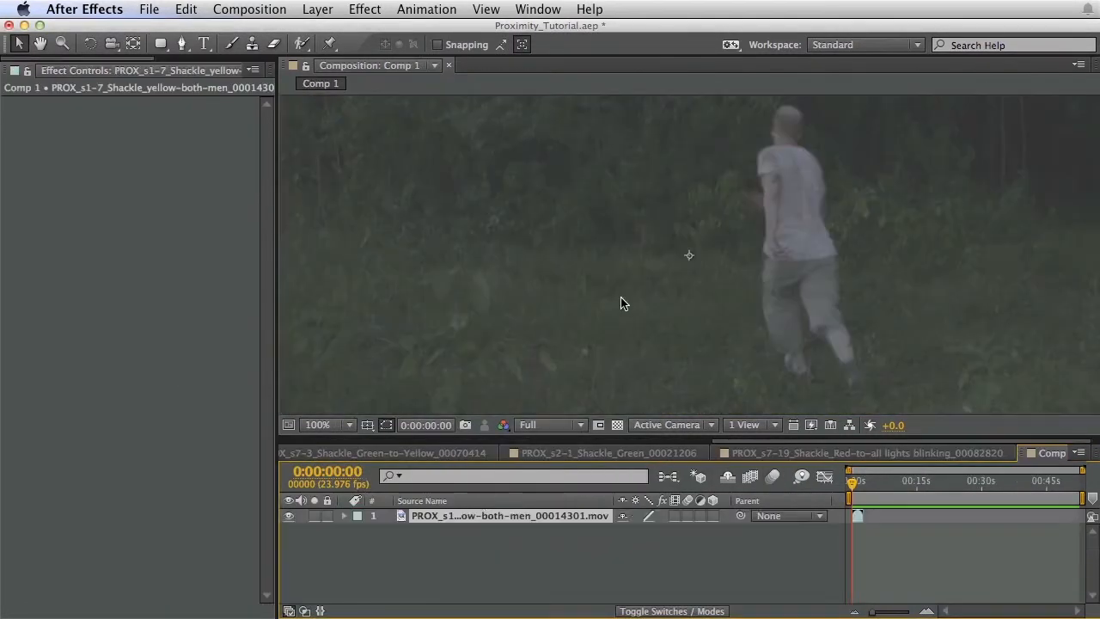
pyautogui.press('space')
pyautogui.moveTo(907, 288); pyautogui.dragTo(710, 202)
# Step: Look through the open compositions for the PROX_s1-7_Shackle_yellow-both-men_00014301 shot and return to it
pyautogui.click(602, 452)
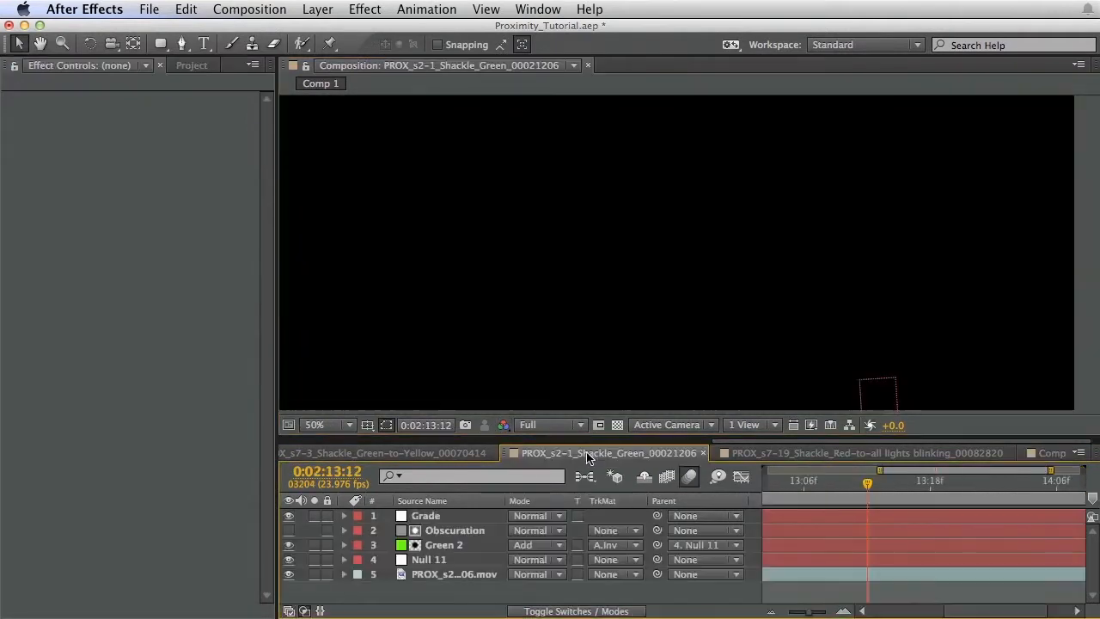
pyautogui.click(772, 454)
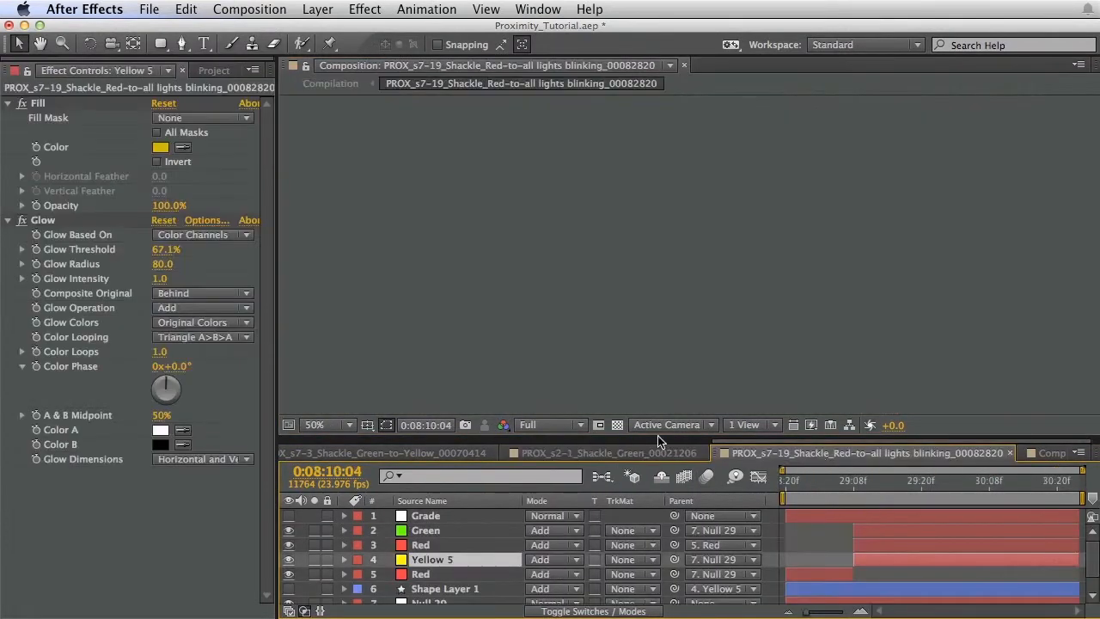
pyautogui.click(434, 453)
pyautogui.moveTo(892, 496); pyautogui.dragTo(904, 495)
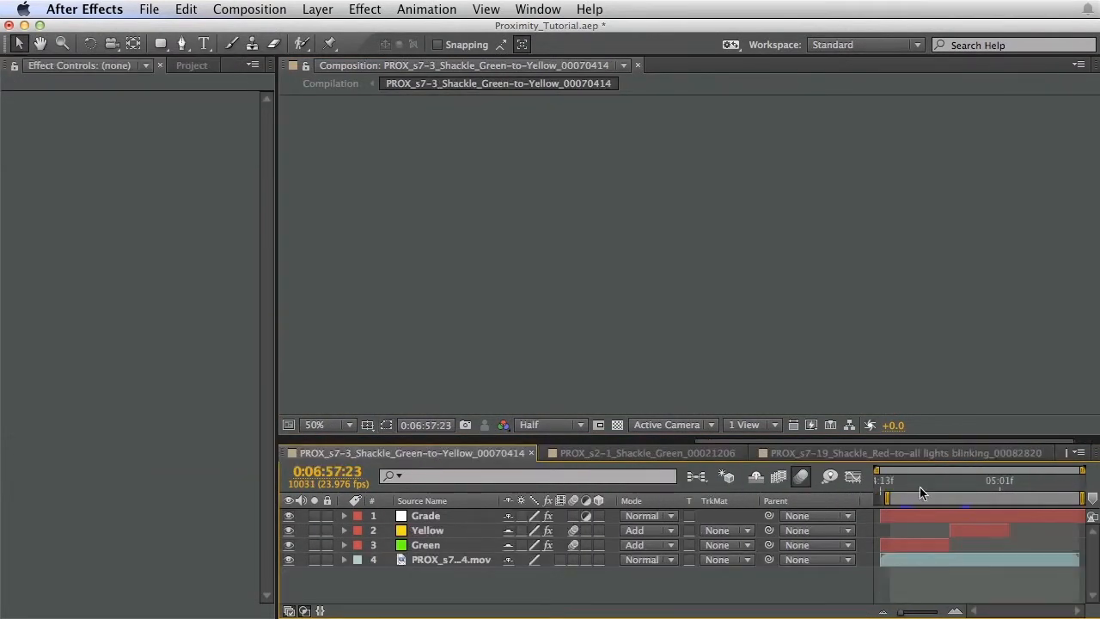
pyautogui.press('Home')
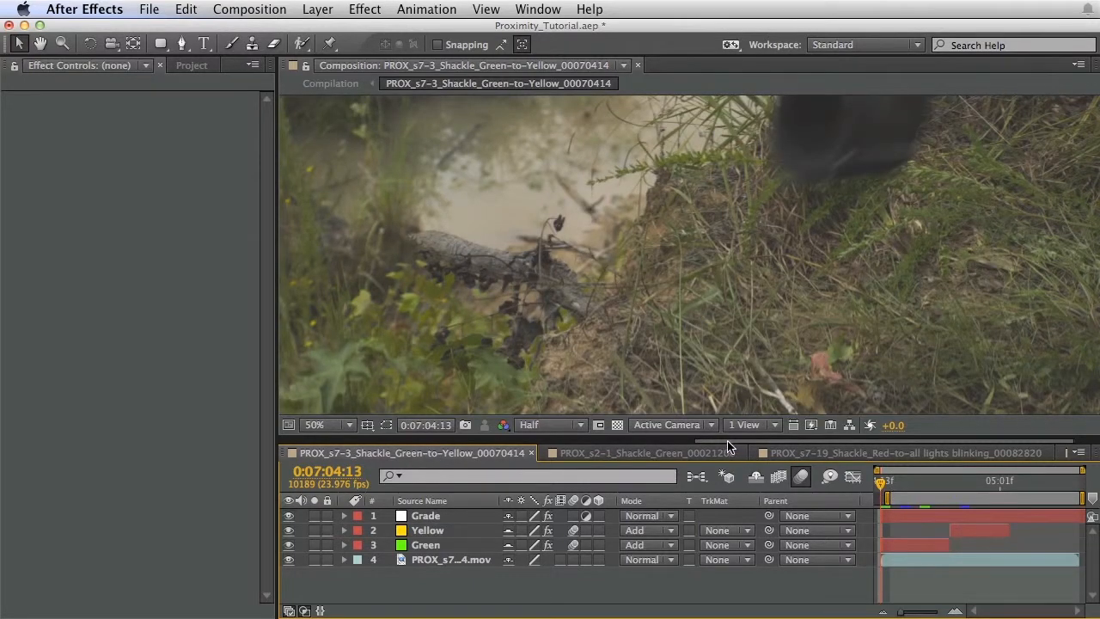
pyautogui.moveTo(728, 442); pyautogui.dragTo(344, 445)
pyautogui.click(618, 453)
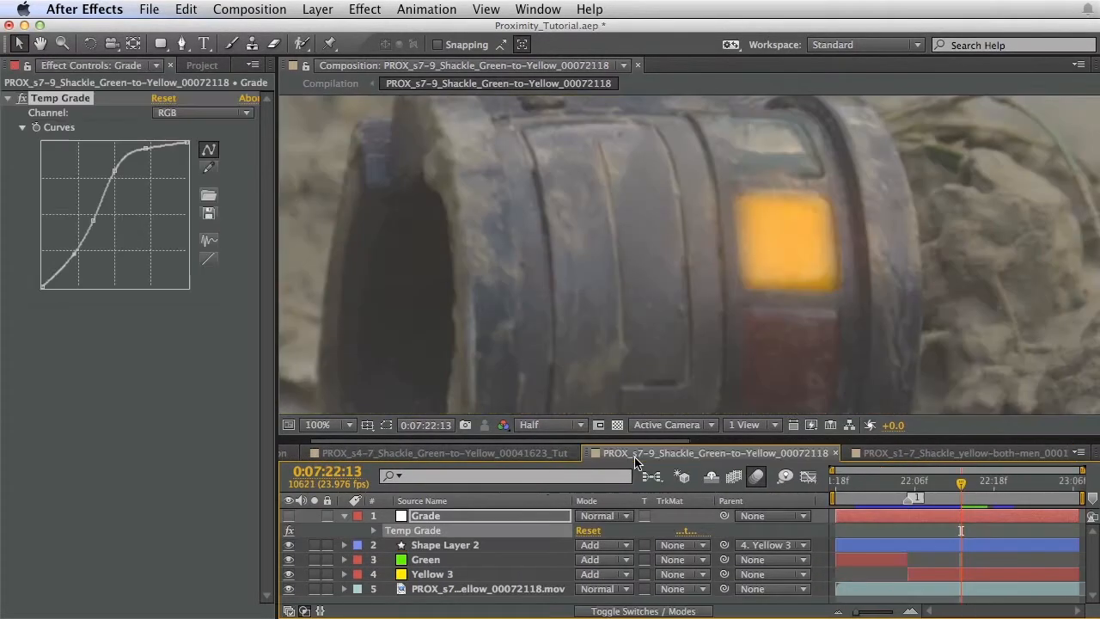
pyautogui.click(476, 453)
pyautogui.click(914, 453)
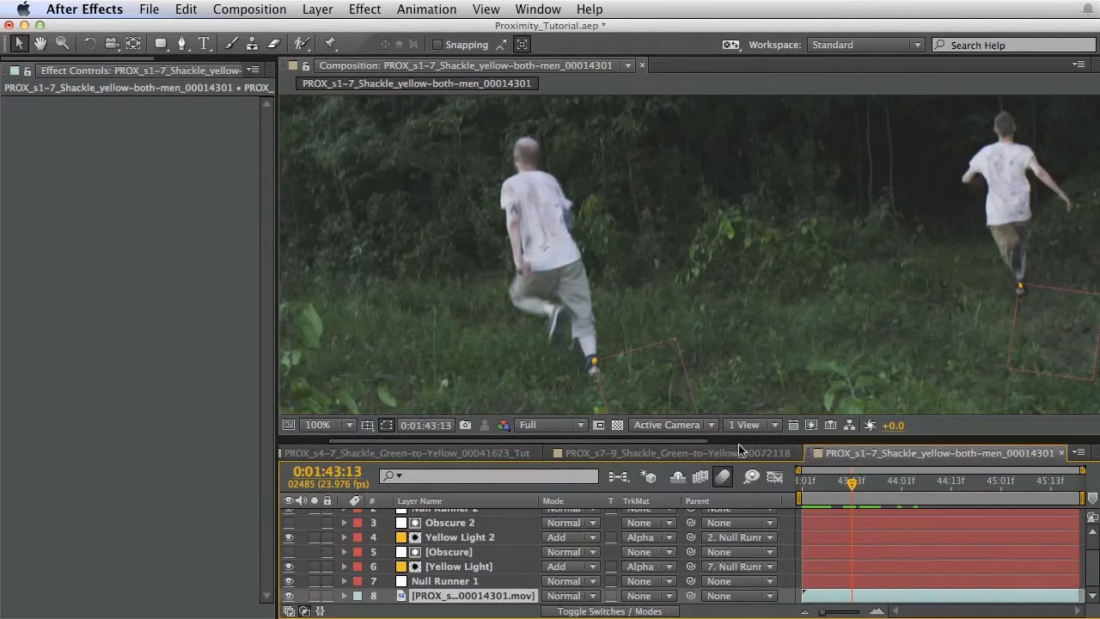
# Step: Copy the Temp Grade adjustment layer into Comp 1 above the runner footage
pyautogui.scroll(2, 462, 522)
pyautogui.click(461, 519)
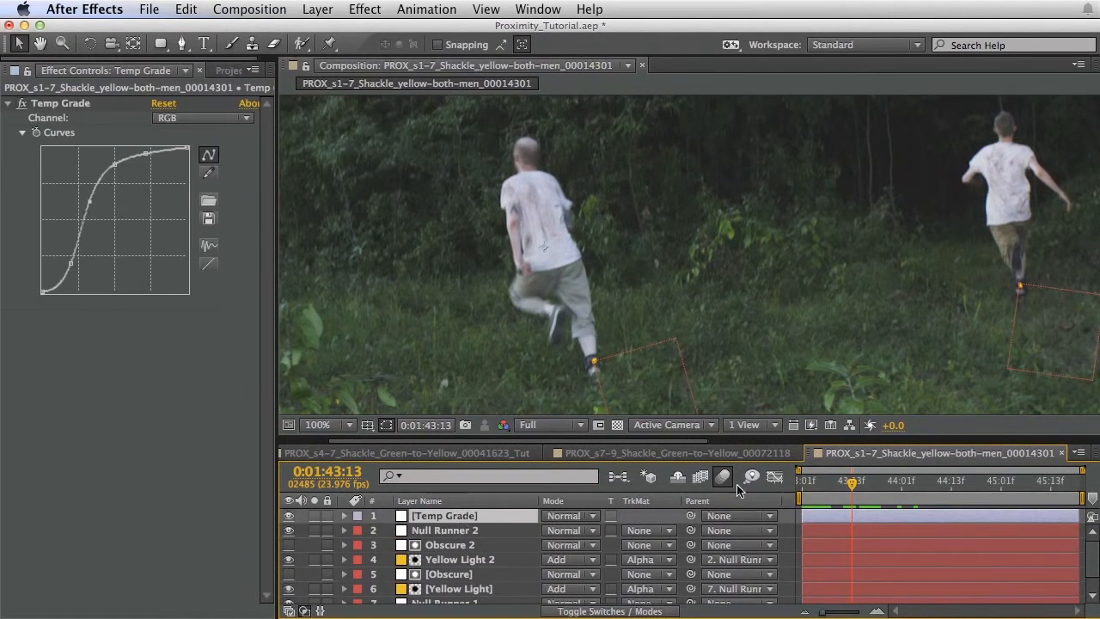
pyautogui.moveTo(663, 444); pyautogui.dragTo(993, 458)
pyautogui.click(1037, 454)
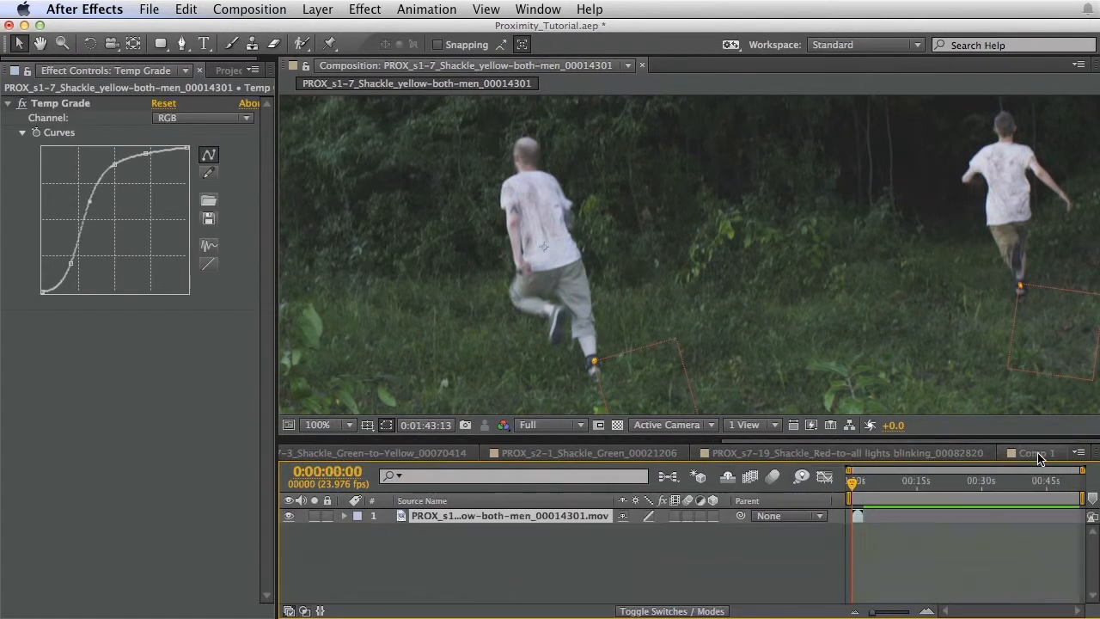
pyautogui.press('super+v')
pyautogui.press('space')
pyautogui.moveTo(809, 221); pyautogui.dragTo(835, 354)
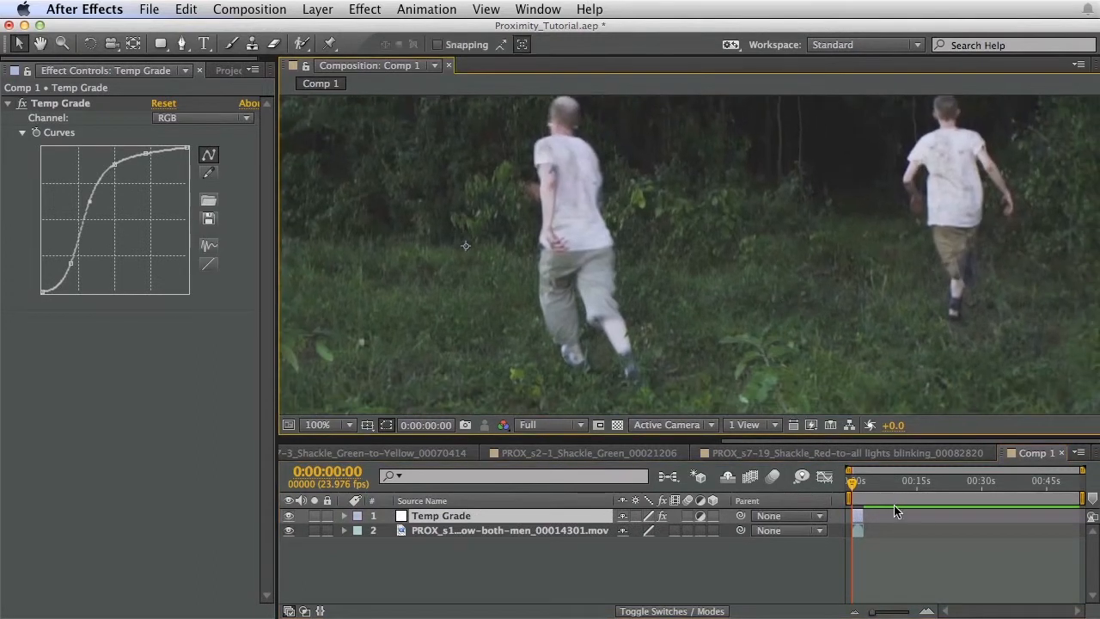
# Step: Magnify the start of Comp 1's timeline and examine the front runner's ankle shackle at 400% on the first frame
pyautogui.moveTo(852, 482)
pyautogui.mouseDown()
pyautogui.moveTo(890, 483)
pyautogui.moveTo(855, 481)
pyautogui.mouseUp()
pyautogui.press('=')
pyautogui.press('=')
pyautogui.press('=')
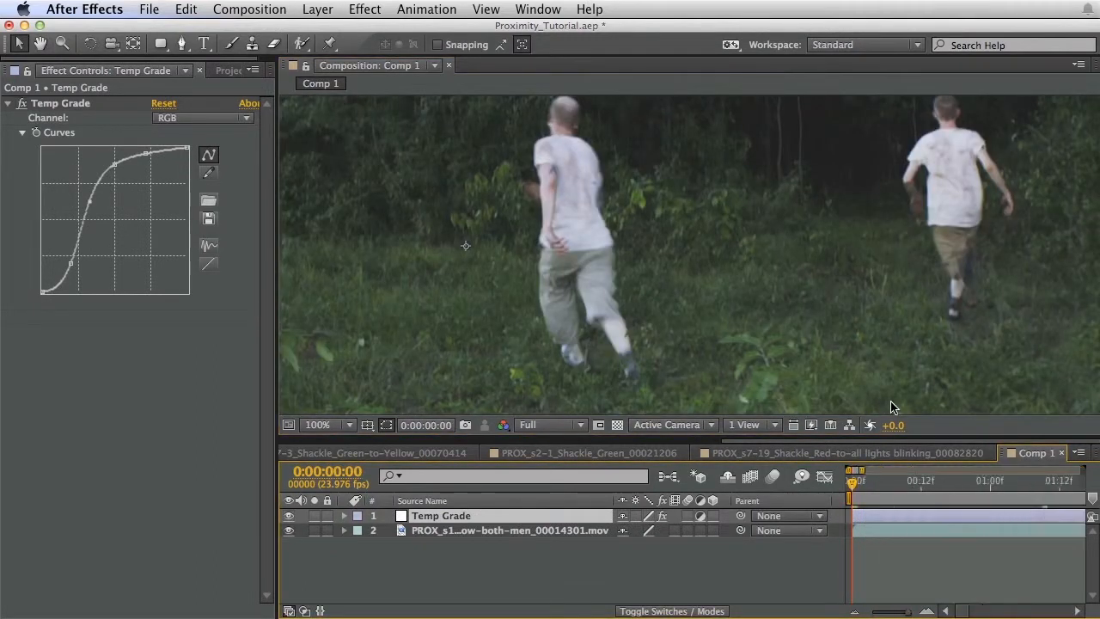
pyautogui.click(487, 560)
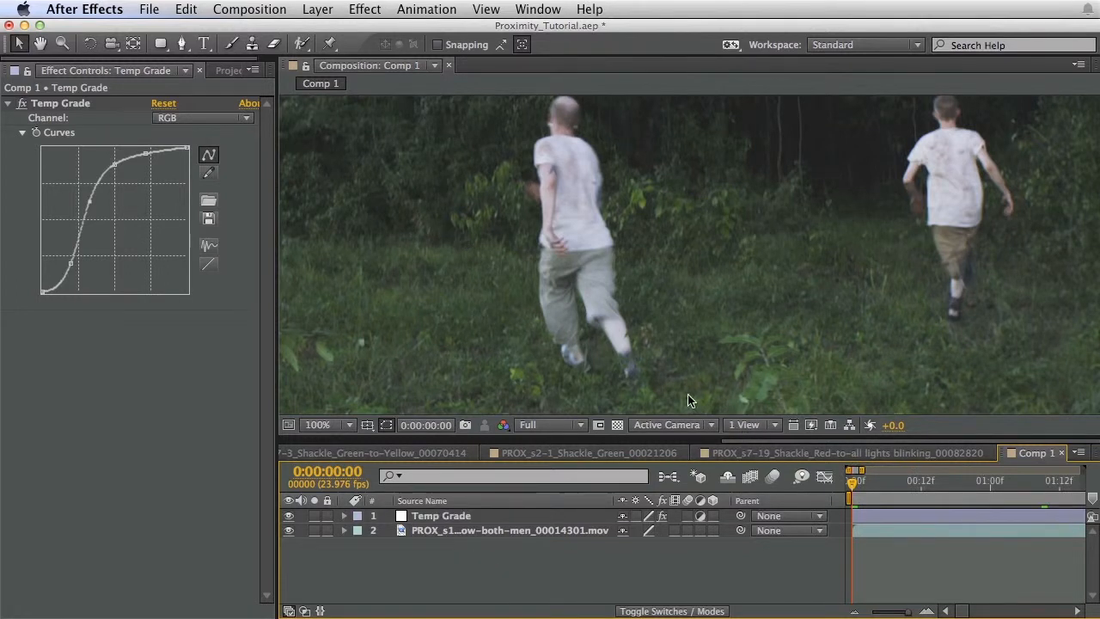
pyautogui.moveTo(864, 489); pyautogui.dragTo(851, 488)
pyautogui.scroll(4, 674, 293)
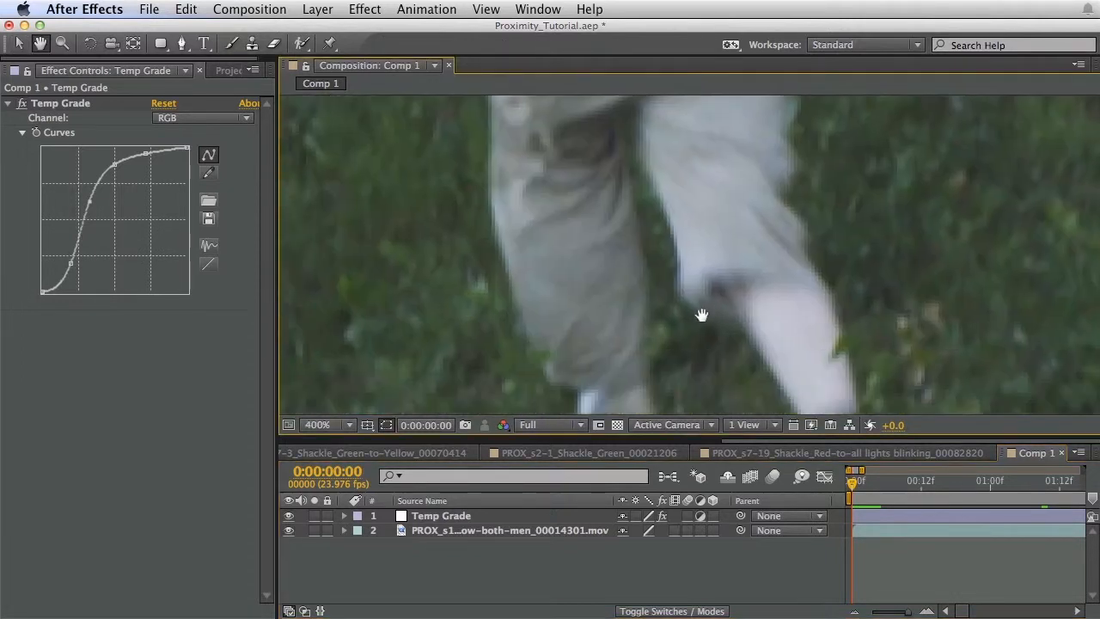
pyautogui.moveTo(699, 315); pyautogui.dragTo(665, 230)
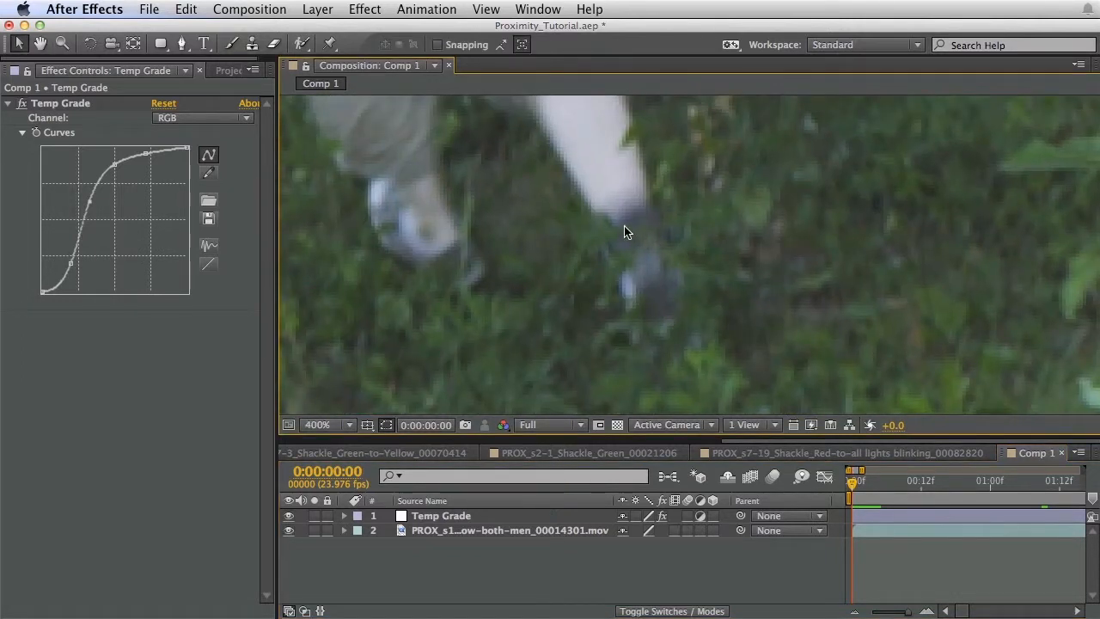
pyautogui.moveTo(880, 482); pyautogui.dragTo(858, 470)
# Step: Add a null object above the Temp Grade layer in Comp 1
pyautogui.click(465, 520)
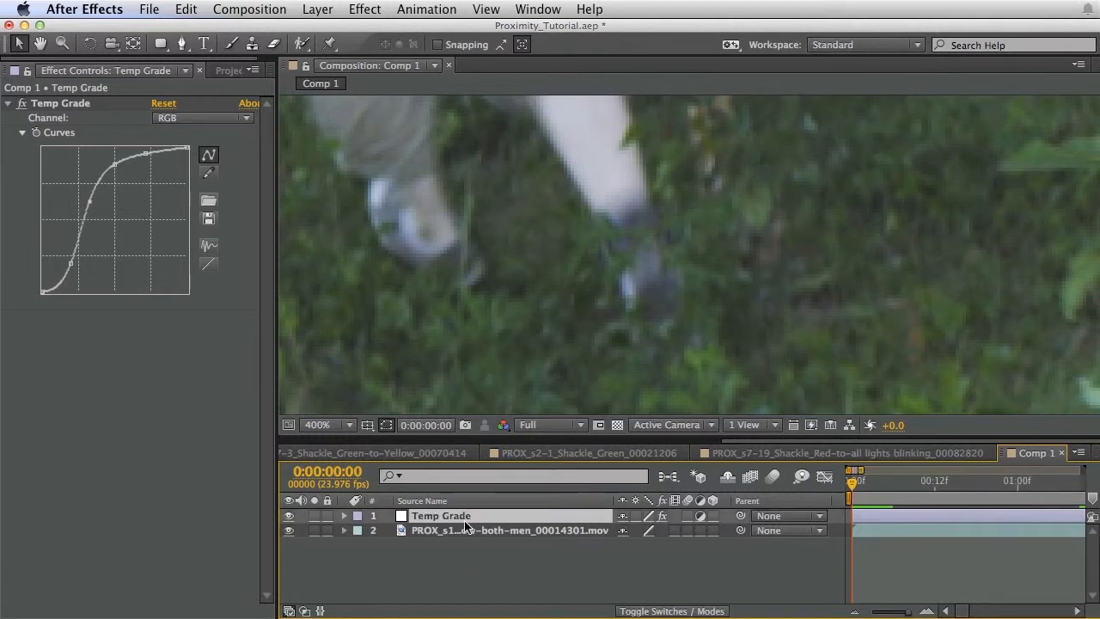
pyautogui.press('super+shift+a')
pyautogui.click(316, 11)
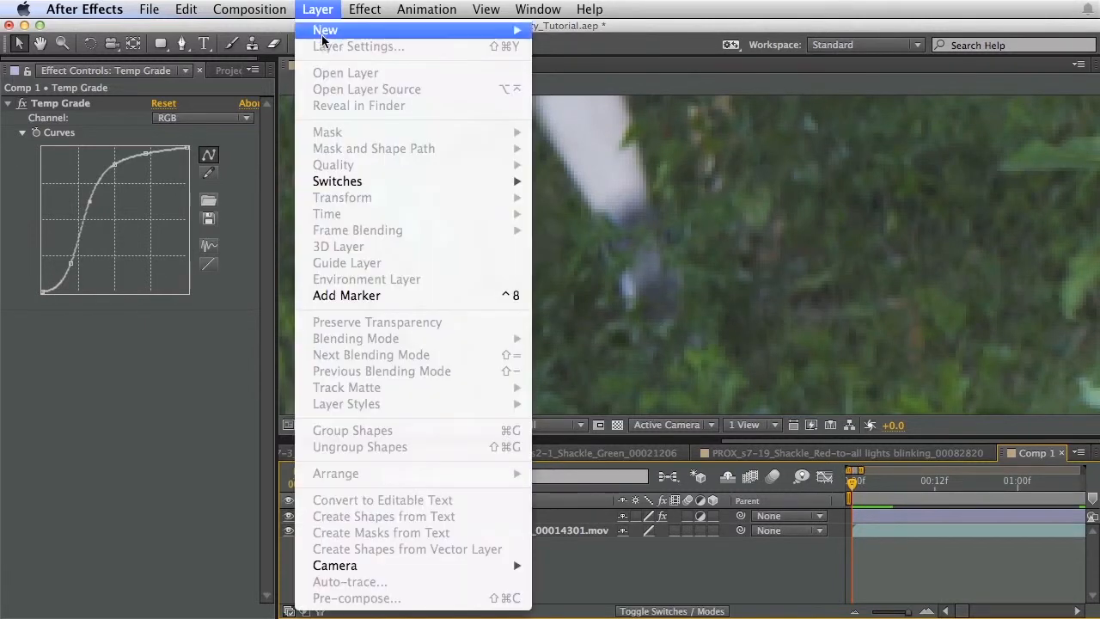
pyautogui.moveTo(331, 30)
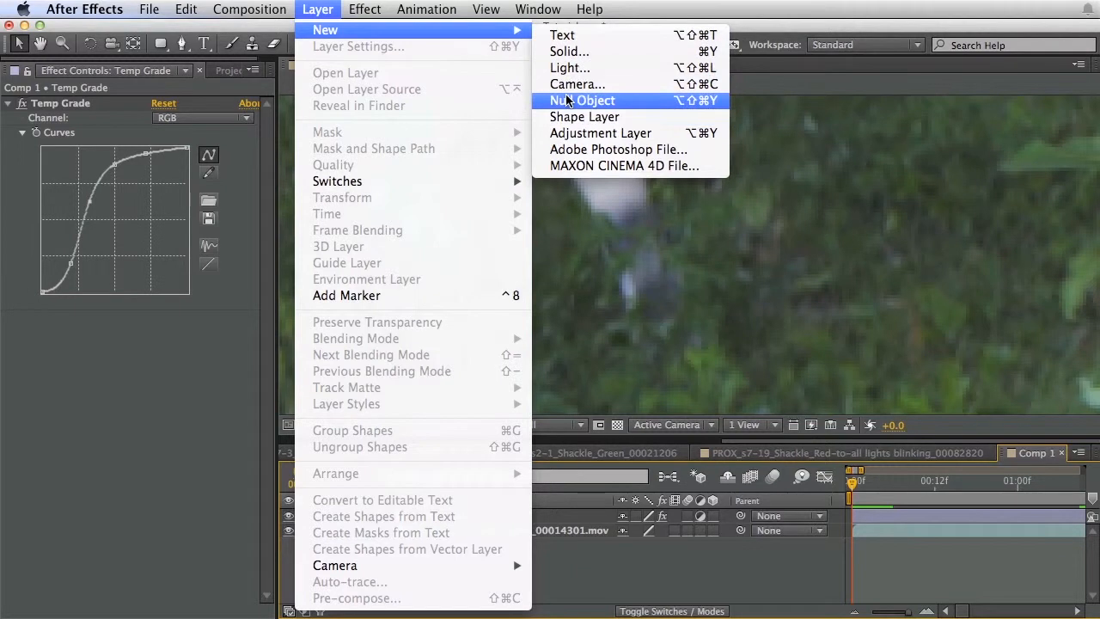
pyautogui.click(570, 100)
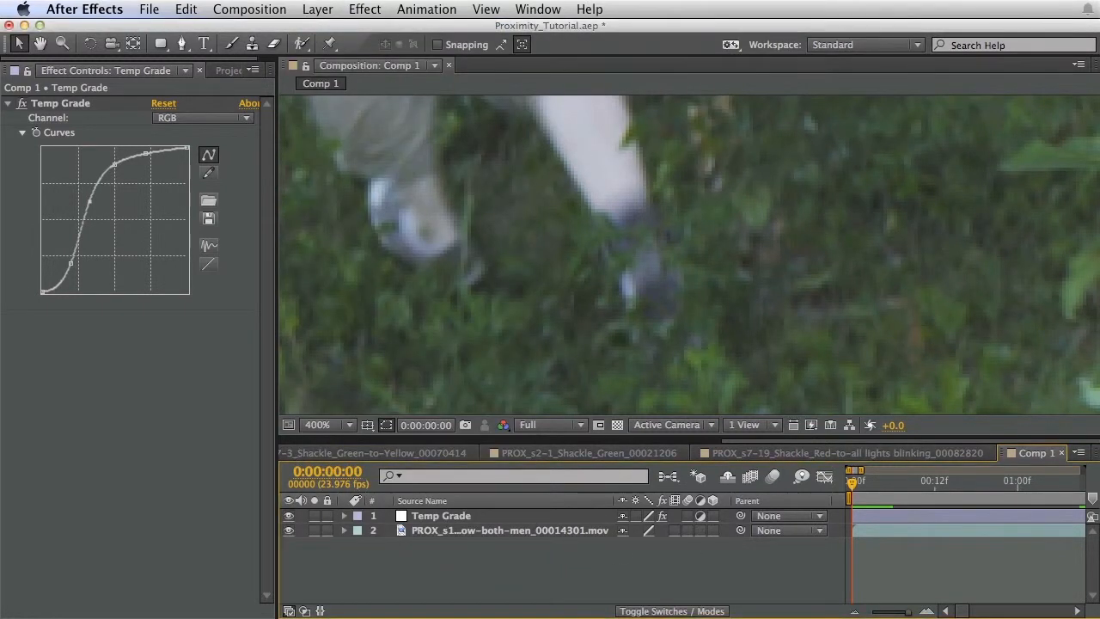
pyautogui.click(315, 9)
pyautogui.moveTo(319, 29)
pyautogui.click(570, 101)
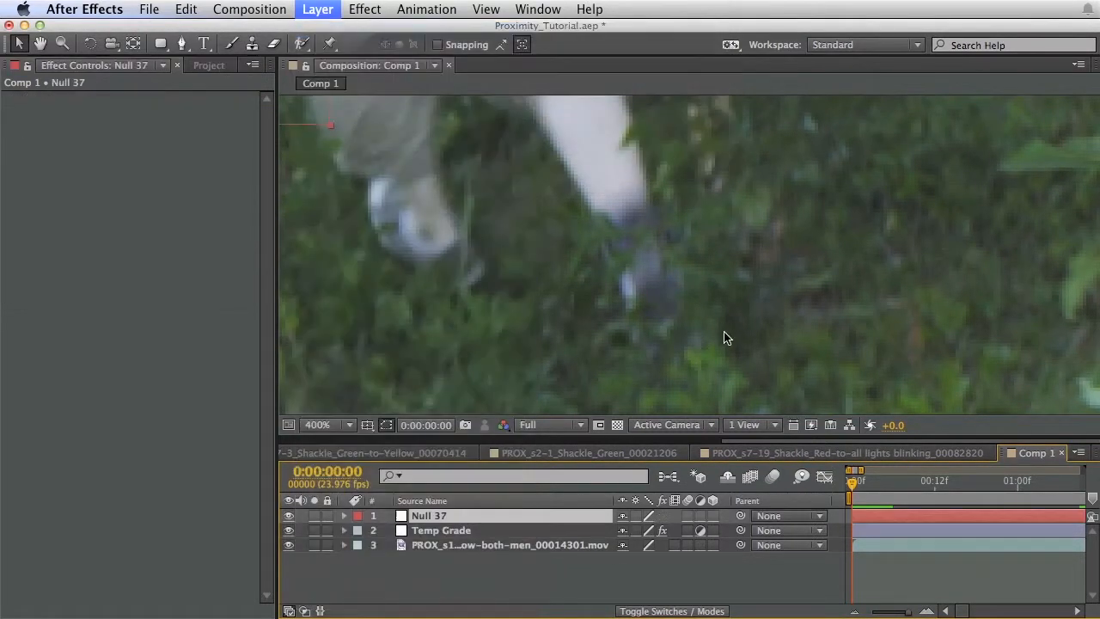
# Step: Rotate the null to about -19.9° to match the leg and place its corner on the ankle shackle, at about 1151.2, 542.8
pyautogui.press('h')
pyautogui.moveTo(752, 282); pyautogui.dragTo(717, 341)
pyautogui.moveTo(521, 277); pyautogui.dragTo(933, 406)
pyautogui.moveTo(550, 124); pyautogui.dragTo(938, 436)
pyautogui.press('v')
pyautogui.press('h')
pyautogui.moveTo(940, 265); pyautogui.dragTo(644, 147)
pyautogui.press('w')
pyautogui.moveTo(838, 331); pyautogui.dragTo(830, 174)
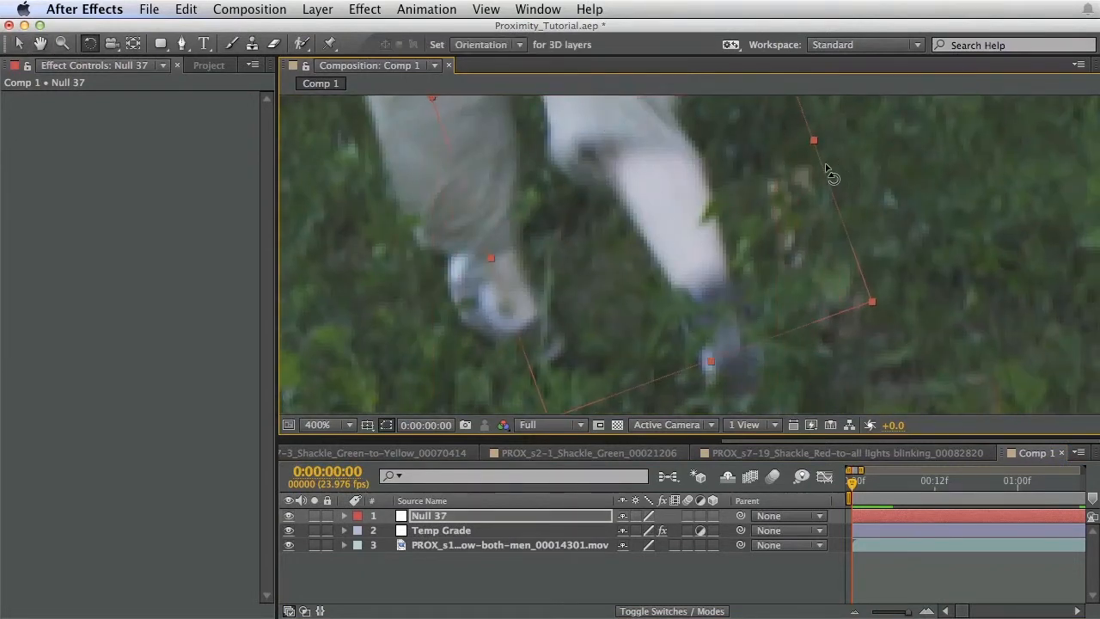
pyautogui.press('v')
pyautogui.moveTo(668, 228); pyautogui.dragTo(898, 344)
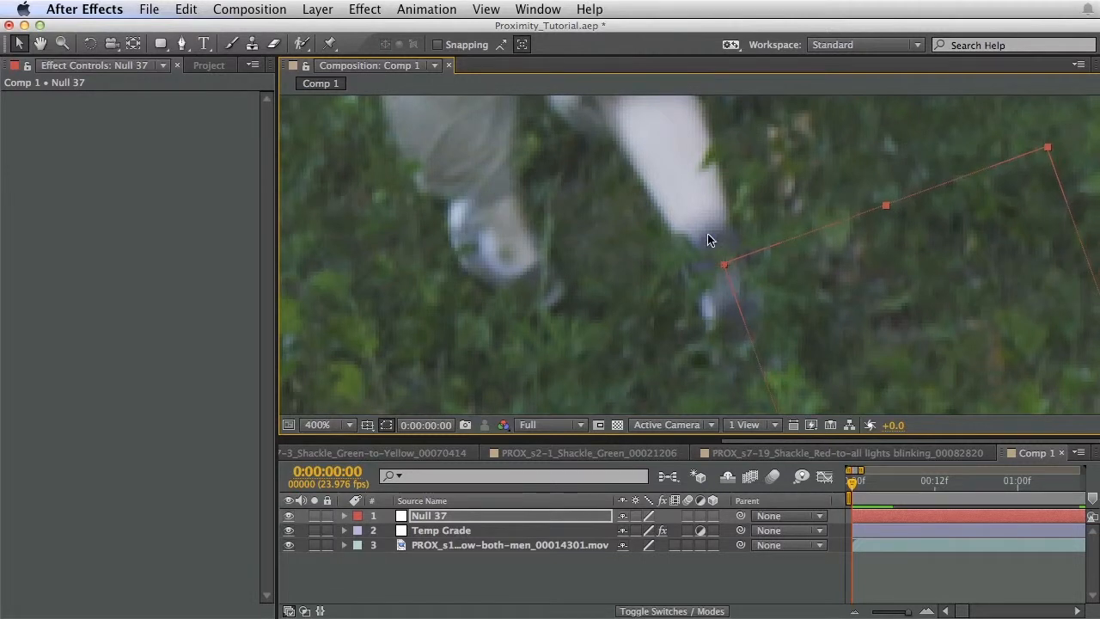
pyautogui.press('space')
pyautogui.moveTo(864, 302); pyautogui.dragTo(792, 277)
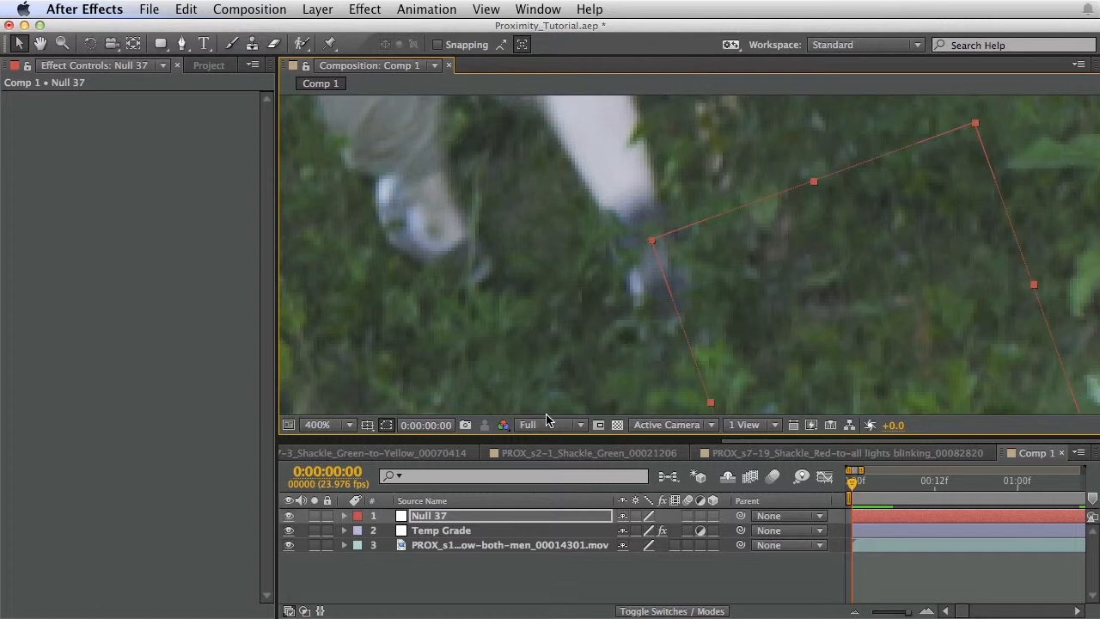
# Step: Reveal the null's Position and Rotation properties and set a Position keyframe at frame 0:00:00:00
pyautogui.hotkey('alt', 'shift', 'p')
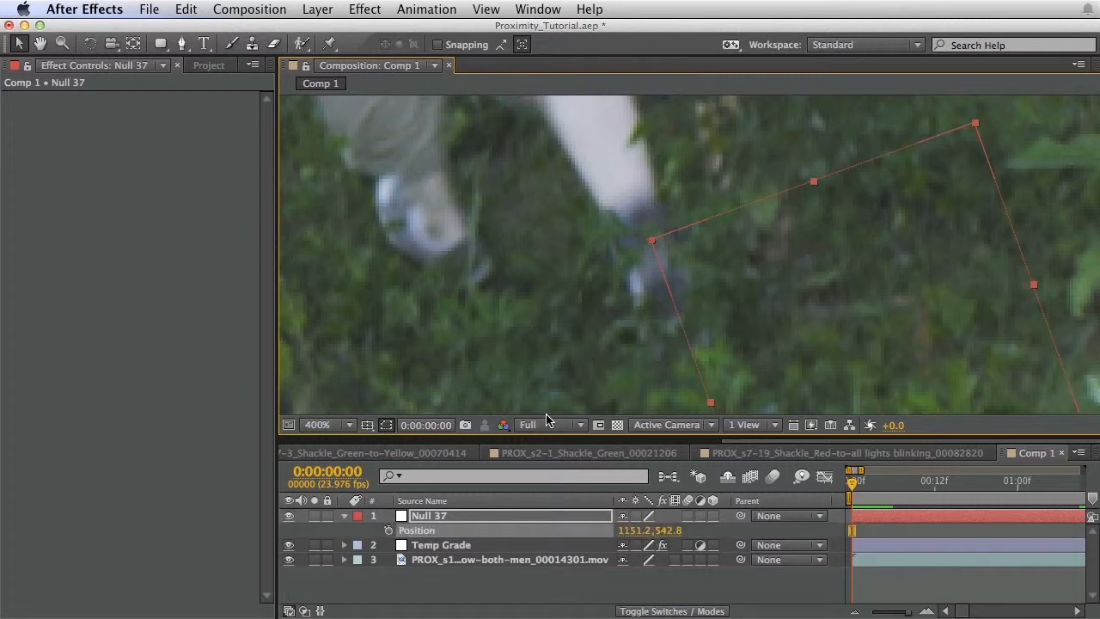
pyautogui.hotkey('shift', 'r')
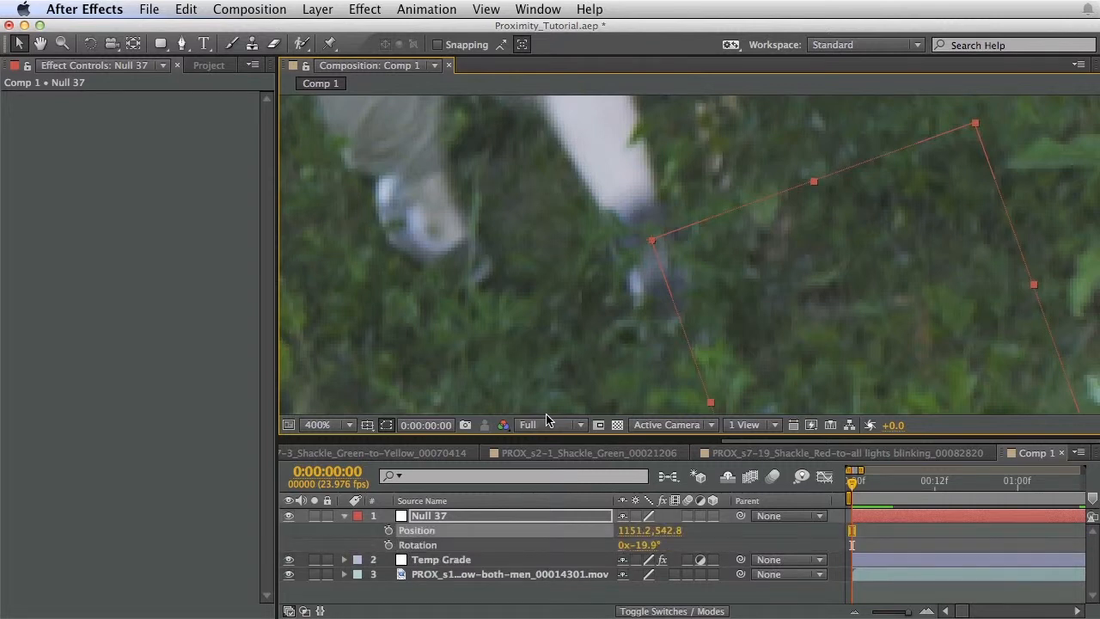
pyautogui.click(388, 545)
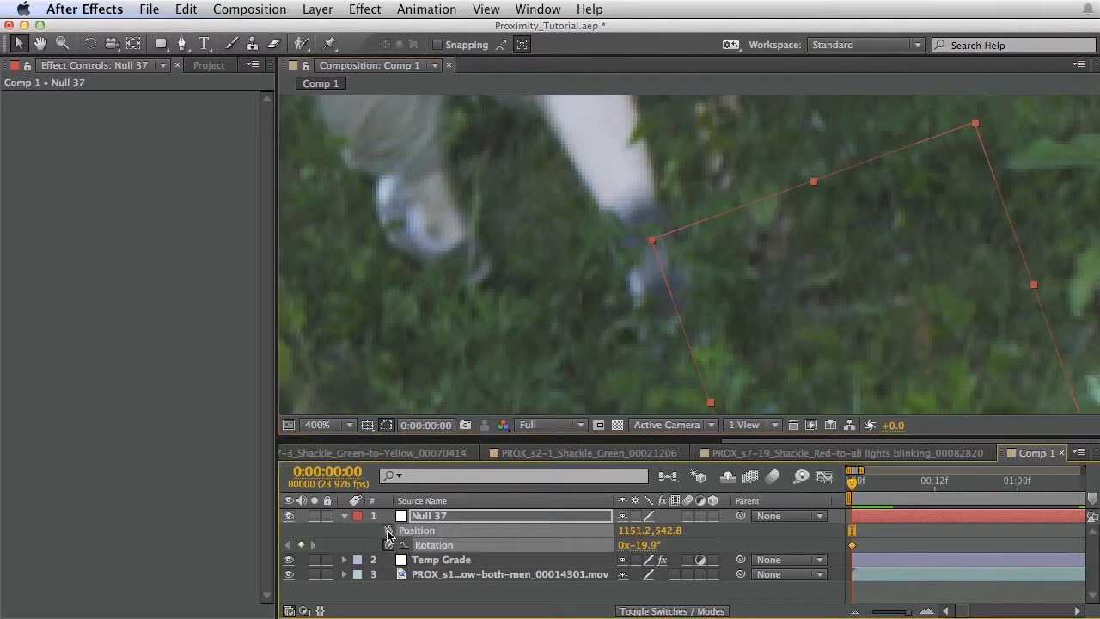
pyautogui.hotkey('alt', 'shift', 'p')
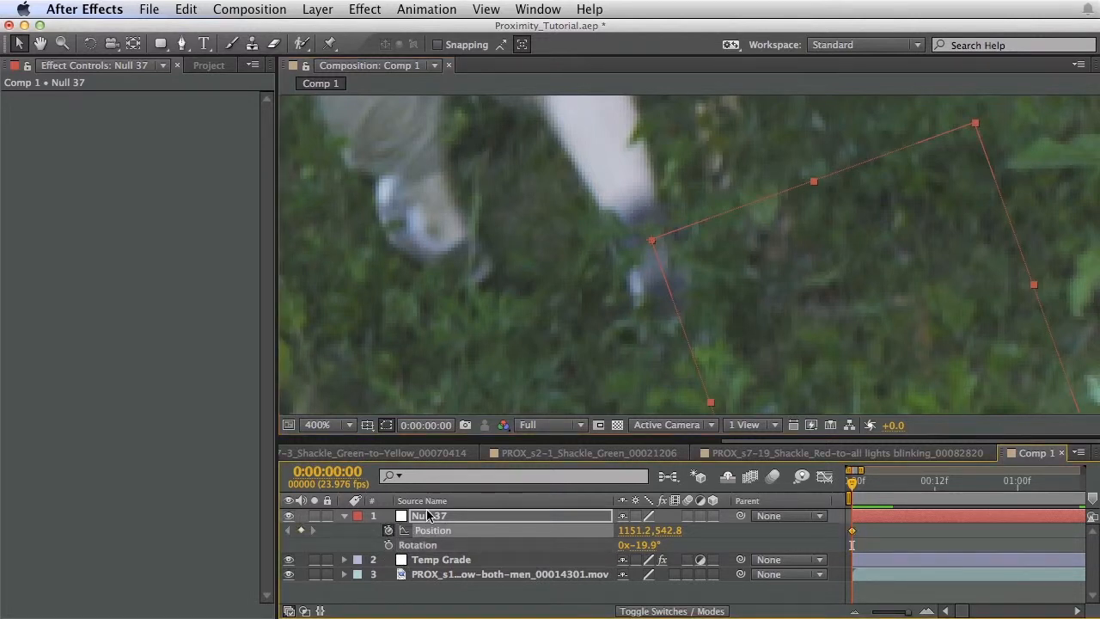
# Step: Set a Rotation keyframe for the null at frame 0:00:00:00
pyautogui.hotkey('alt', 'shift', 'r')
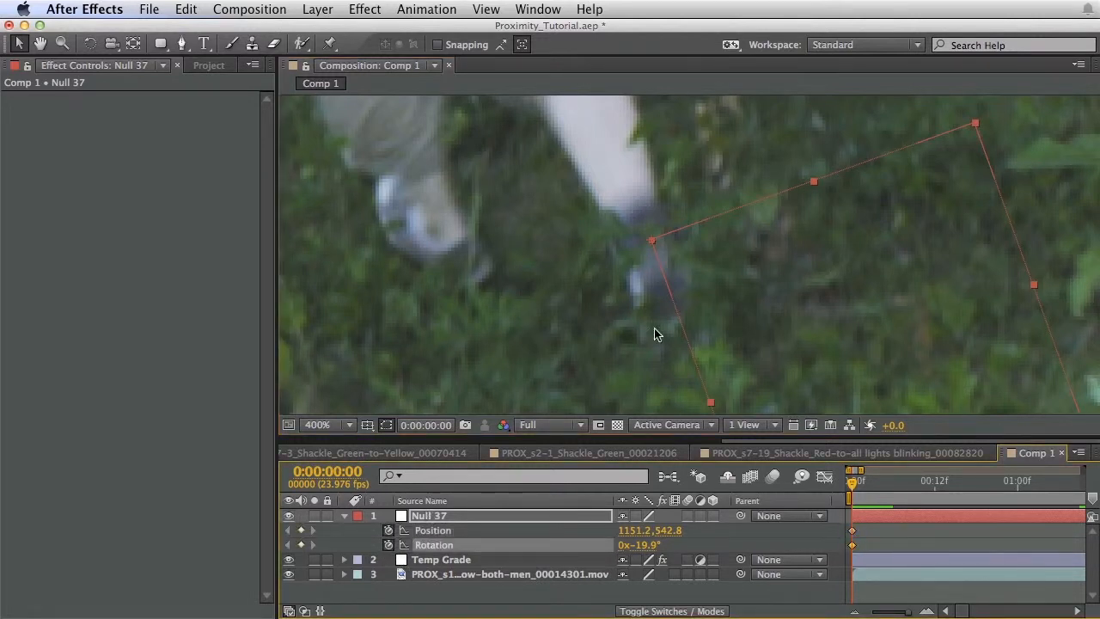
# Step: Examine the front runner's foot movement between frames 0:00:00:00 and 0:00:00:02 at a wider magnification
pyautogui.press(',')
pyautogui.press(',')
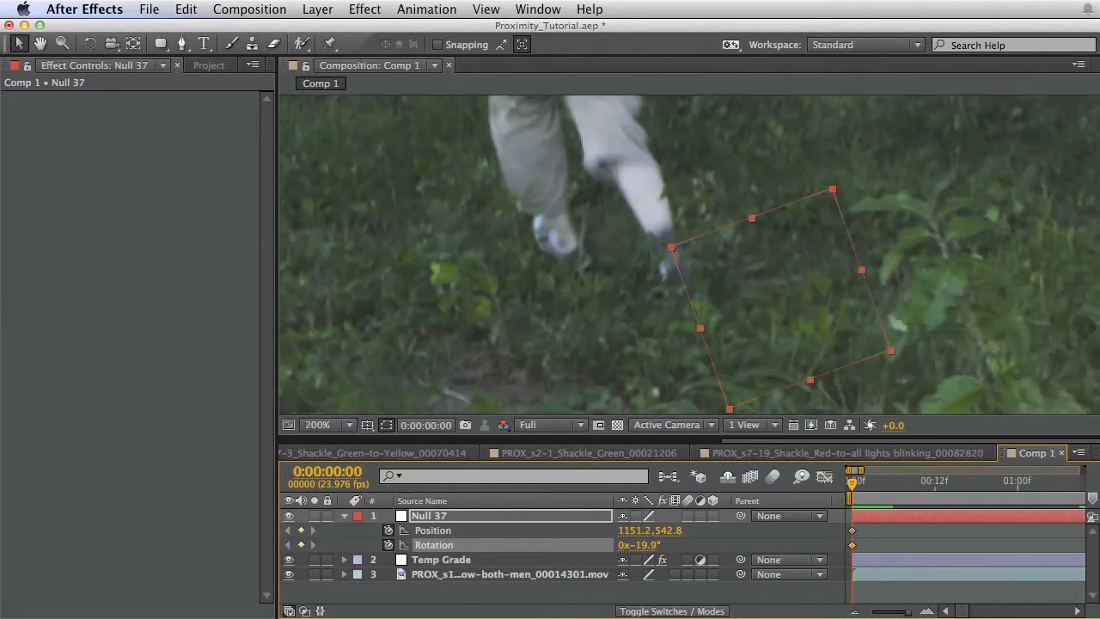
pyautogui.moveTo(713, 237); pyautogui.dragTo(703, 264)
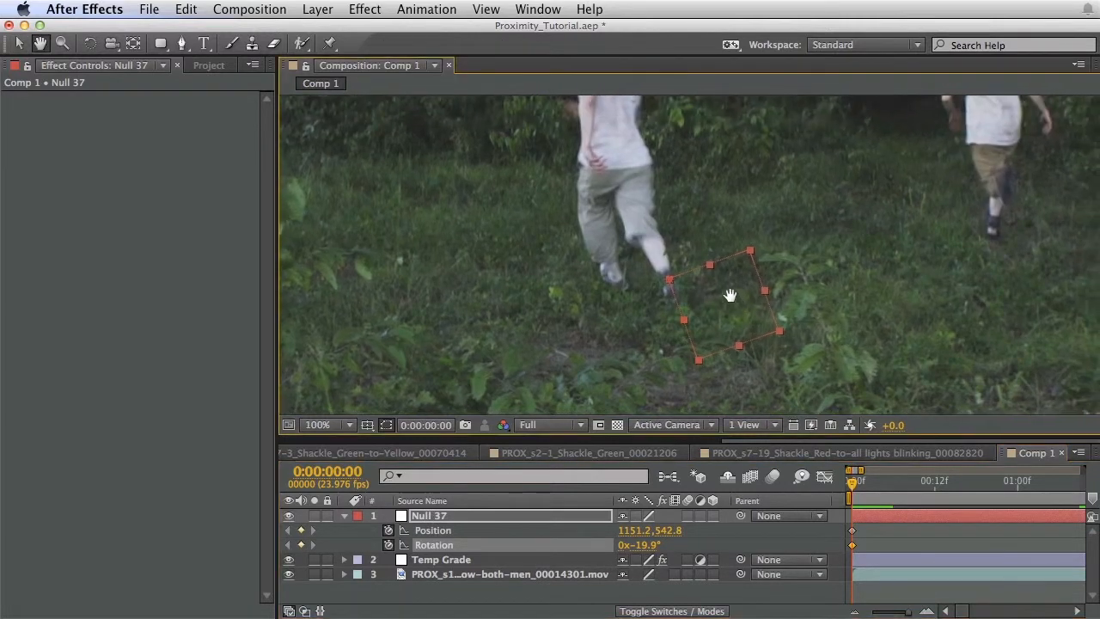
pyautogui.press('pagedown')
pyautogui.press('pagedown')
pyautogui.press('pagedown')
pyautogui.press('pagedown')
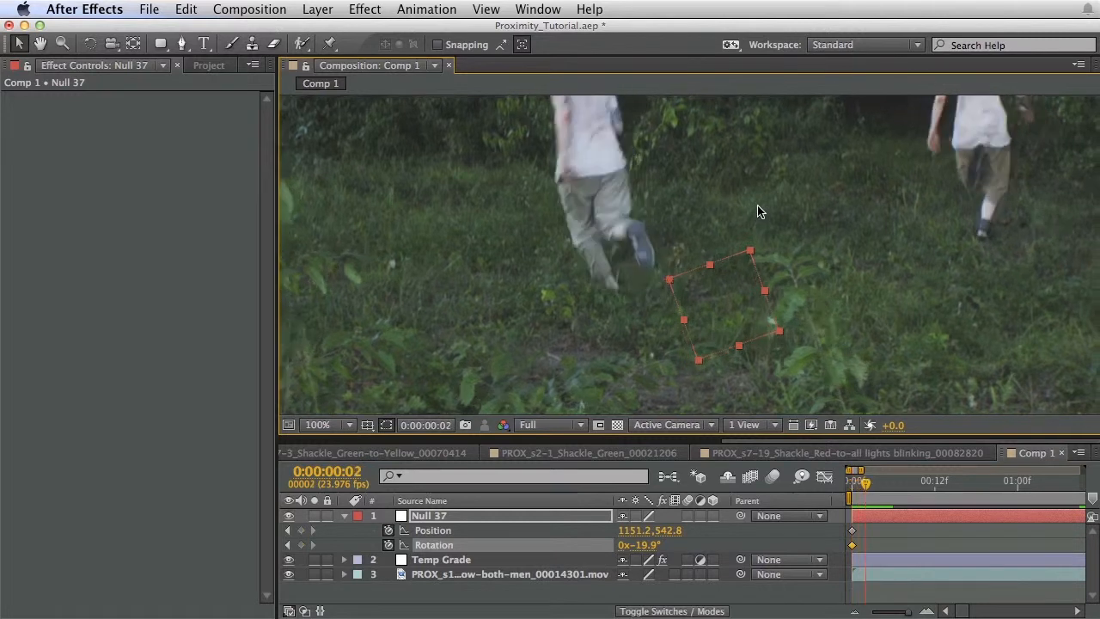
pyautogui.press('pageup')
pyautogui.press('pageup')
pyautogui.press('pageup')
pyautogui.press('pageup')
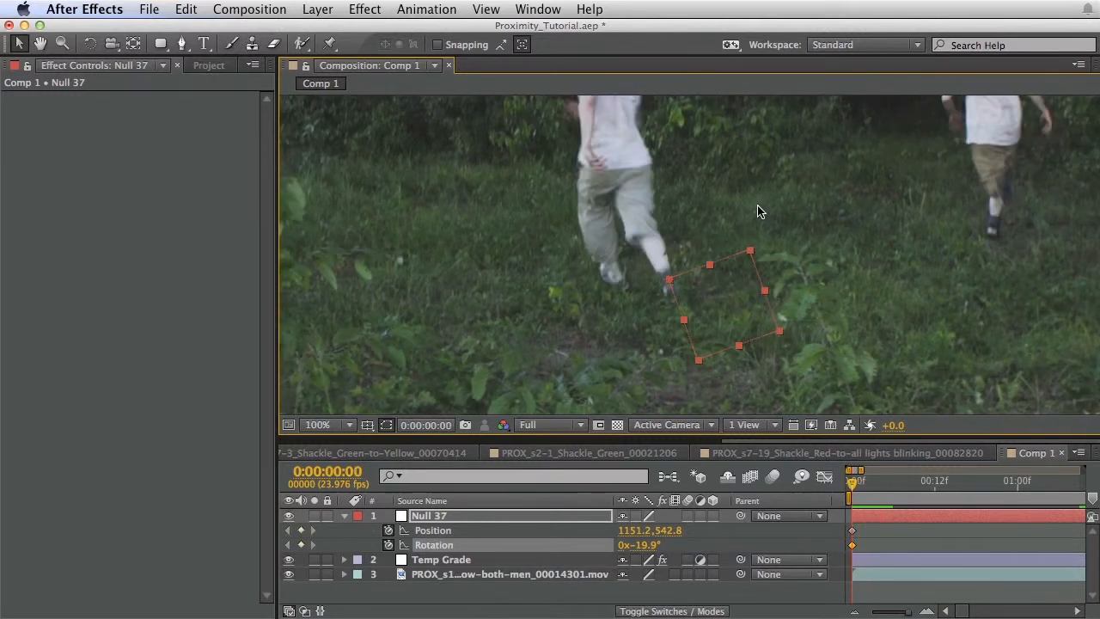
# Step: At frame 0:00:00:02, place the null's corner on the ankle shackle at about 1110.8, 479.2 and rotate it to about -95.0°
pyautogui.press('pagedown')
pyautogui.press('pagedown')
pyautogui.press('.')
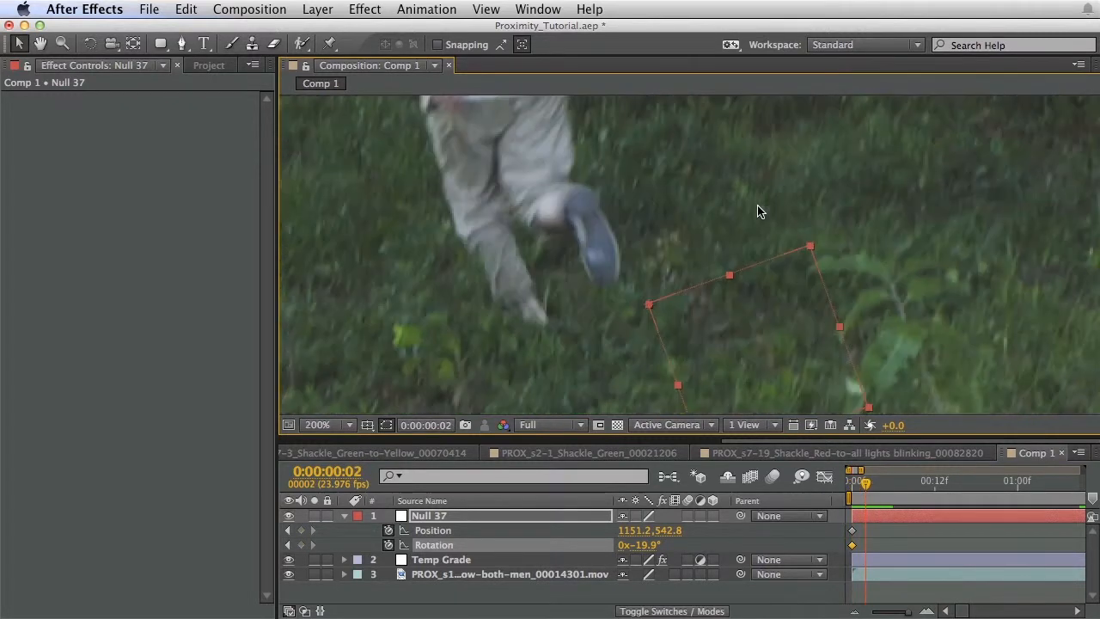
pyautogui.moveTo(759, 140); pyautogui.dragTo(773, 138)
pyautogui.press('w')
pyautogui.moveTo(797, 311); pyautogui.dragTo(775, 229)
pyautogui.press('v')
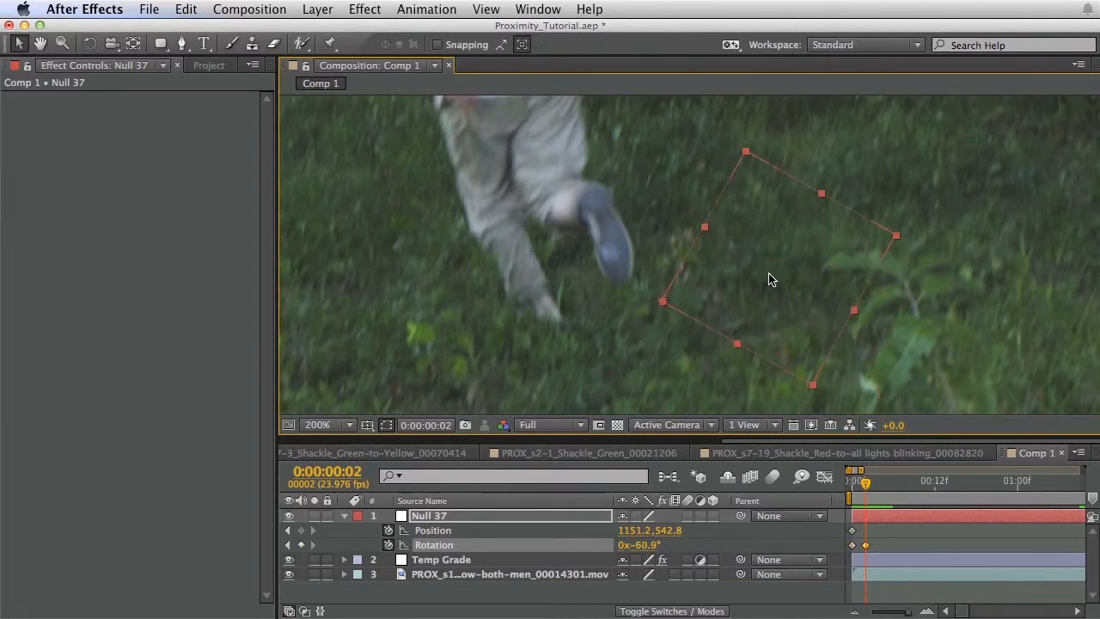
pyautogui.moveTo(770, 276); pyautogui.dragTo(702, 168)
pyautogui.press('w')
pyautogui.moveTo(742, 198); pyautogui.dragTo(749, 121)
pyautogui.moveTo(677, 197); pyautogui.dragTo(713, 259)
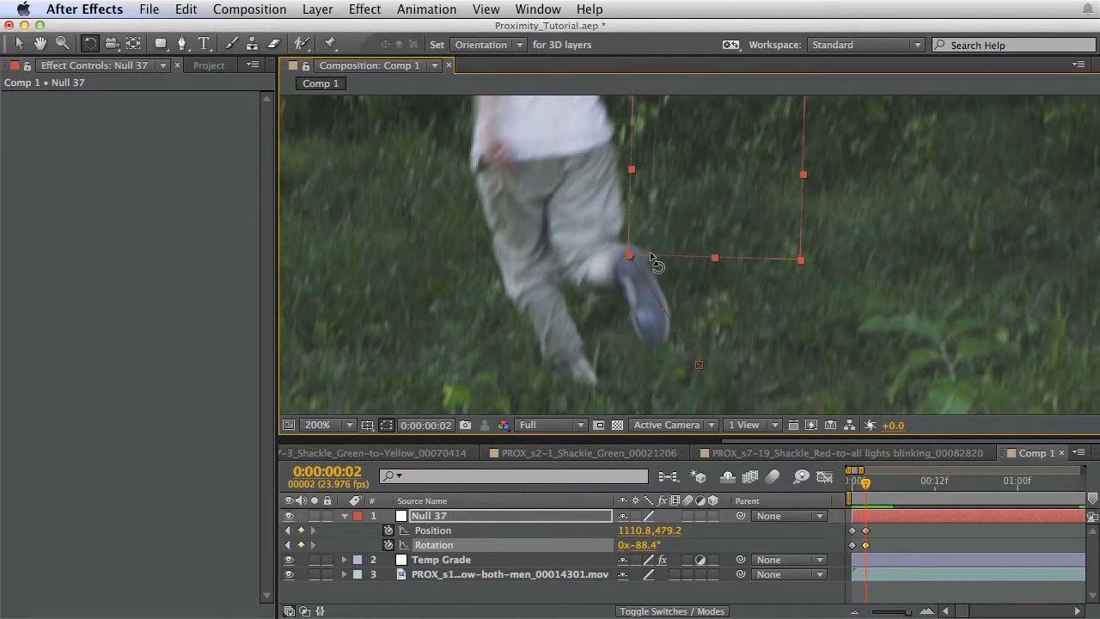
pyautogui.moveTo(653, 260); pyautogui.dragTo(719, 233)
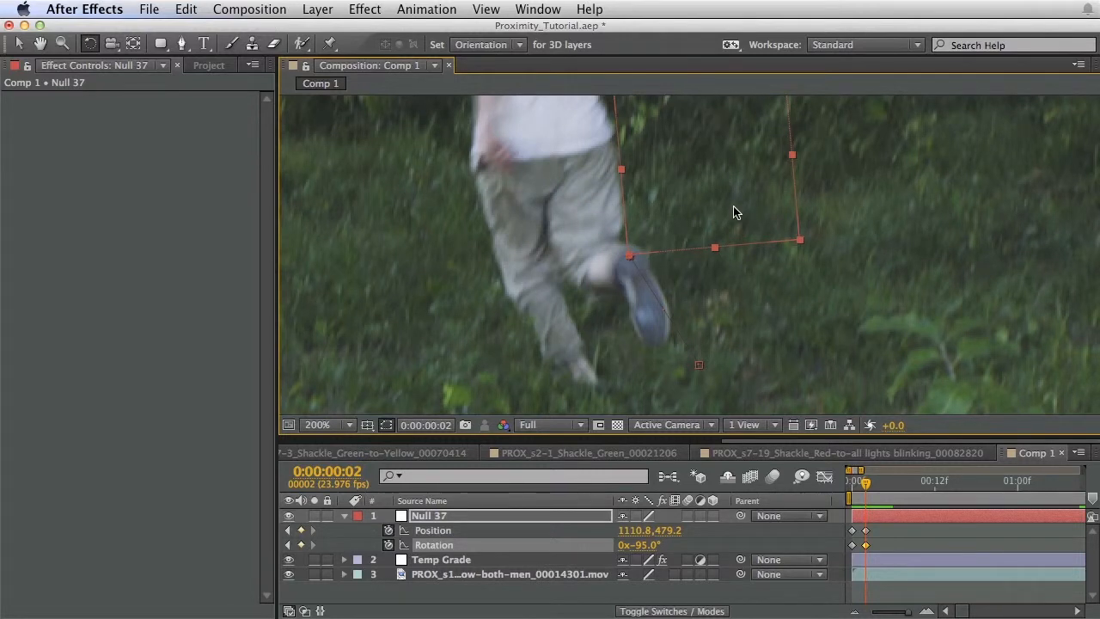
# Step: At frame 0:00:00:01, rotate the null to about -39.2° and move its corner onto the shackle at about 1138.0, 510.5
pyautogui.press('pageup')
pyautogui.press('pagedown')
pyautogui.press('pageup')
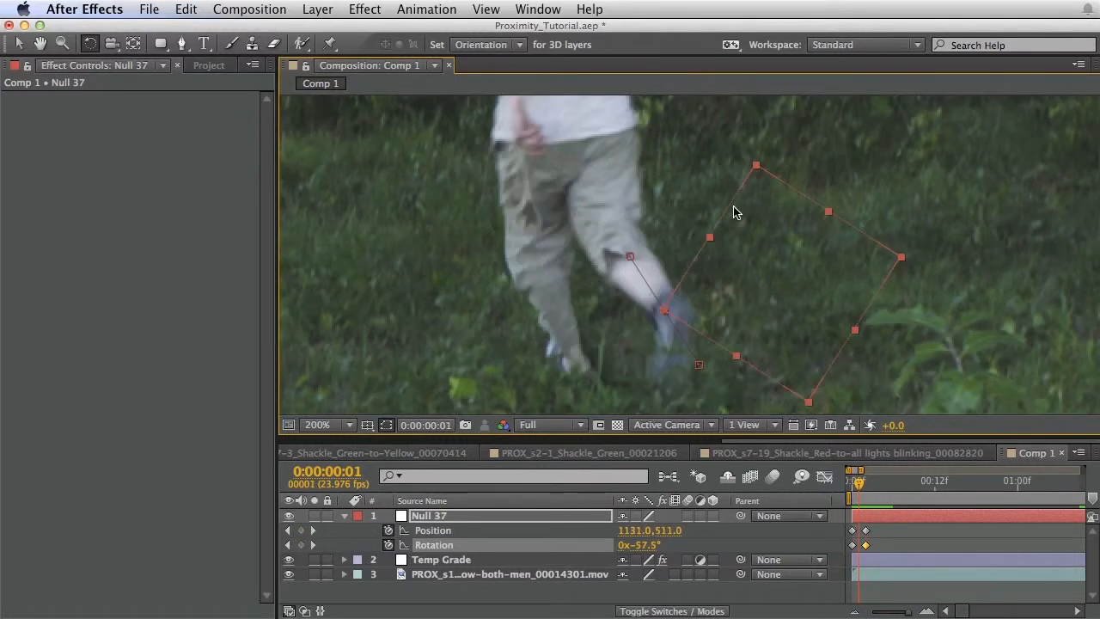
pyautogui.moveTo(727, 319); pyautogui.dragTo(733, 265)
pyautogui.press('v')
pyautogui.press('w')
pyautogui.press('space')
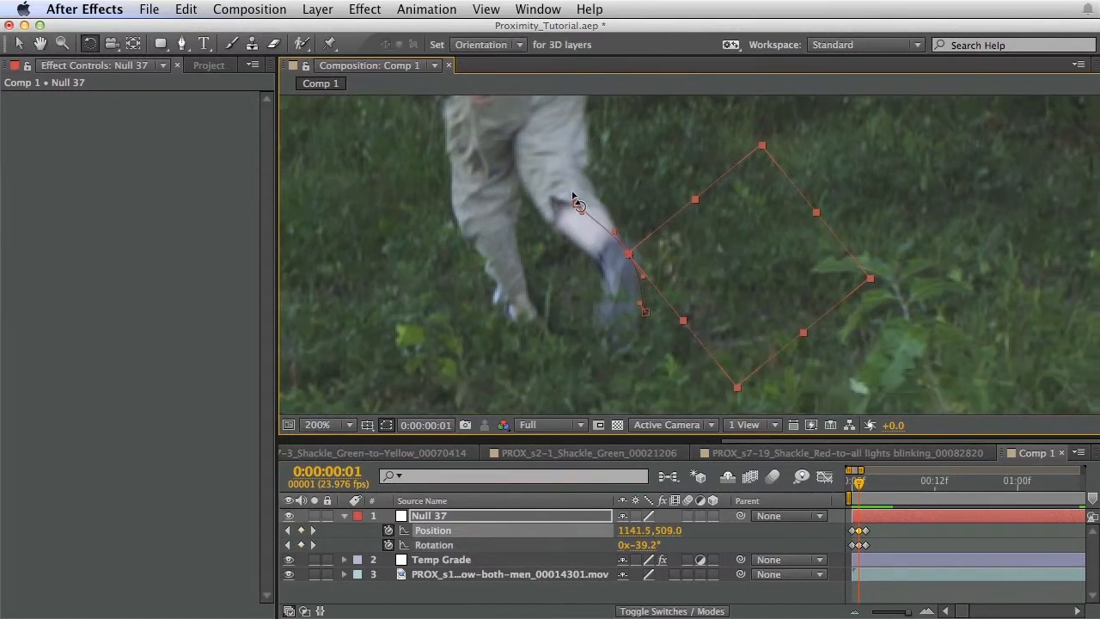
pyautogui.press('v')
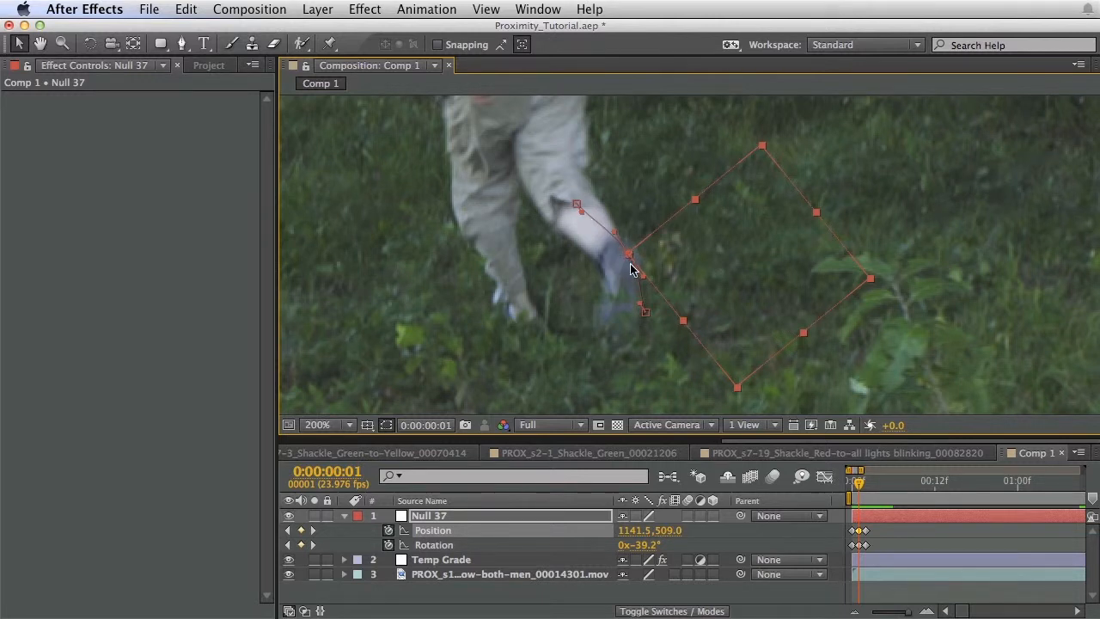
pyautogui.moveTo(709, 275); pyautogui.dragTo(658, 282)
pyautogui.moveTo(703, 311); pyautogui.dragTo(701, 306)
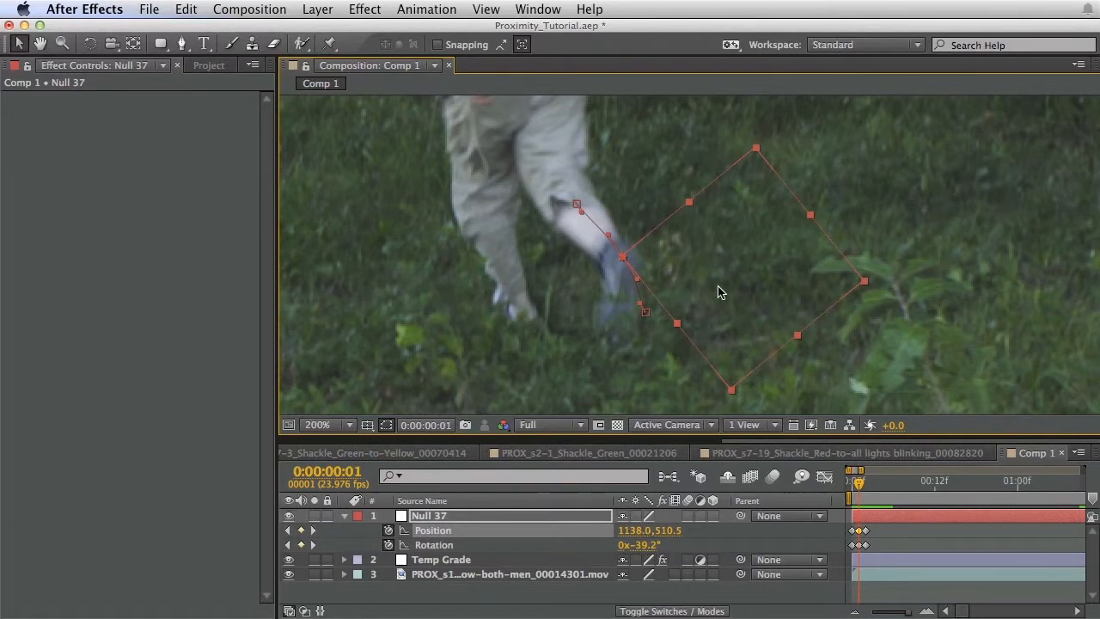
# Step: At frame 0:00:00:03, align the null with the shackle at about 1097.8, 479.2, rotated to about -116.7°
pyautogui.press('pagedown')
pyautogui.moveTo(673, 256); pyautogui.dragTo(697, 297)
pyautogui.press('pagedown')
pyautogui.moveTo(725, 193); pyautogui.dragTo(691, 164)
pyautogui.press('w')
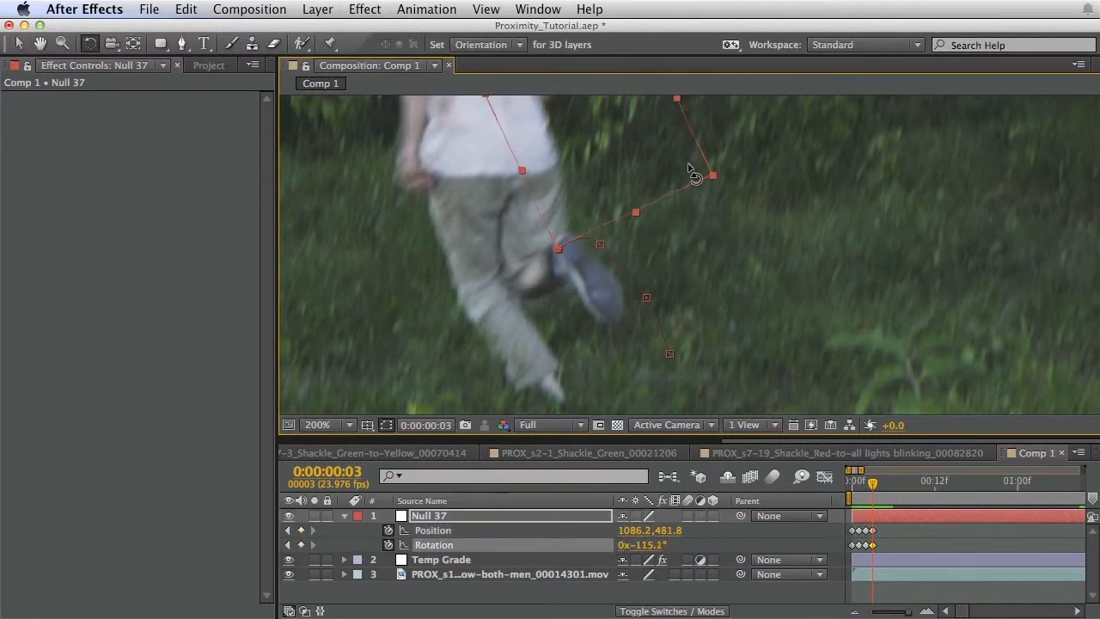
pyautogui.press('v')
pyautogui.moveTo(621, 173); pyautogui.dragTo(646, 164)
pyautogui.press('w')
pyautogui.rightClick(650, 203)
pyautogui.click(630, 170)
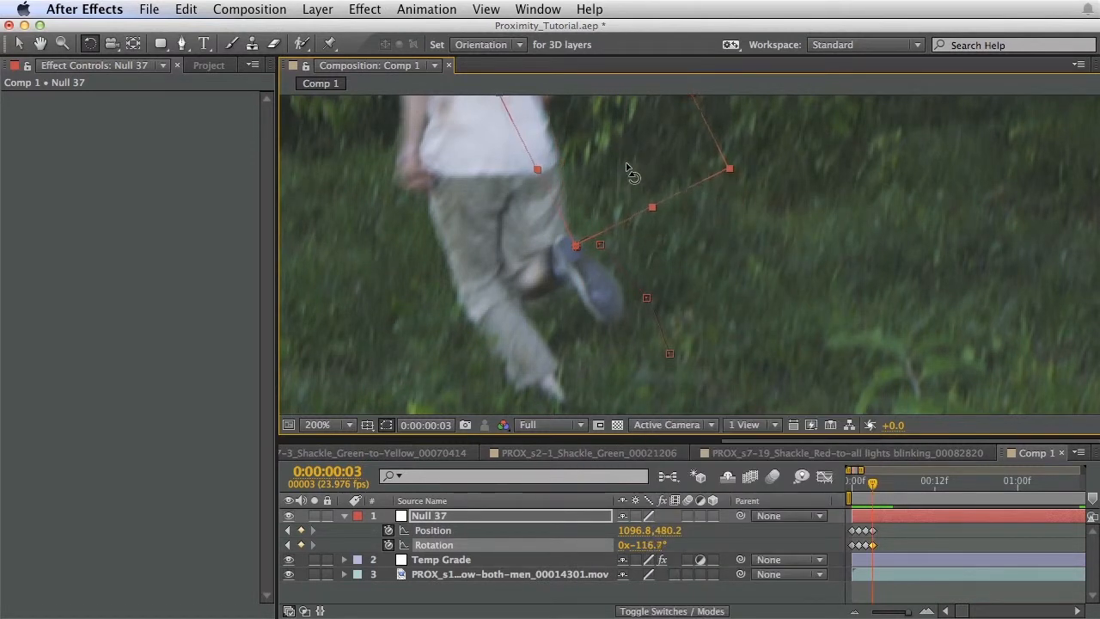
pyautogui.press('v')
pyautogui.moveTo(653, 201); pyautogui.dragTo(637, 187)
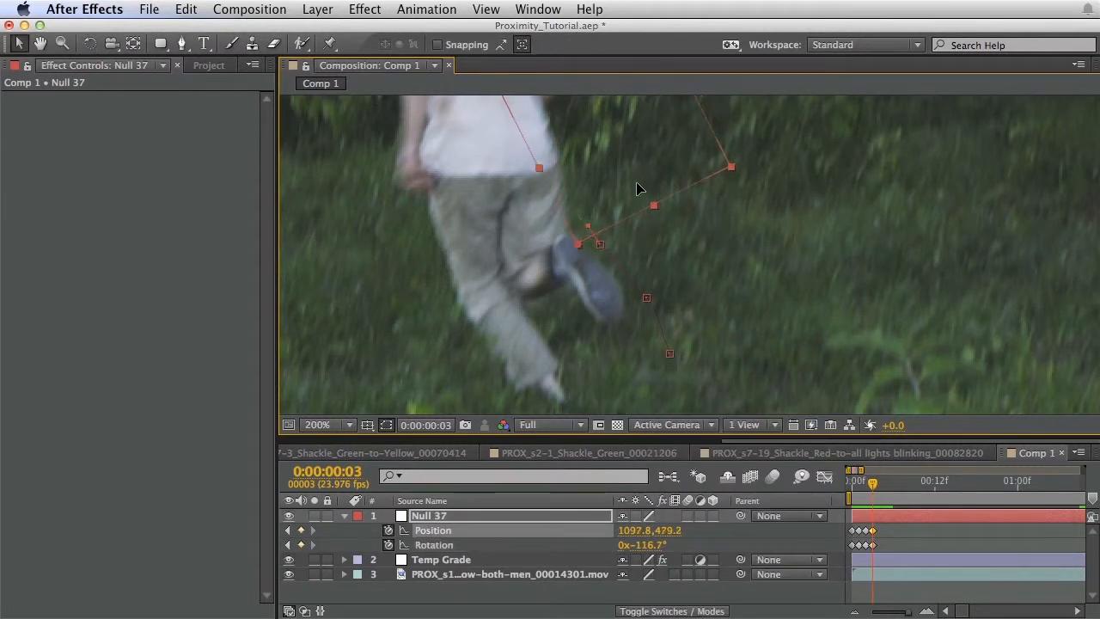
# Step: Step back and forth through the first four frames to check the null's alignment with the ankle shackle
pyautogui.press('pageup')
pyautogui.press('pageup')
pyautogui.press('pageup')
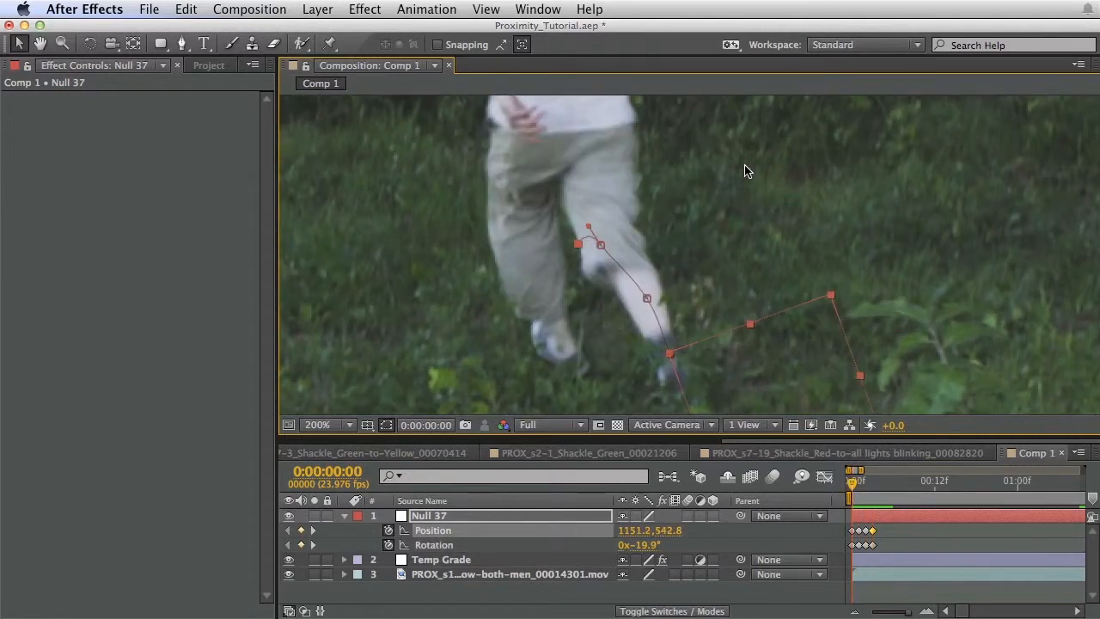
pyautogui.press('pagedown')
pyautogui.press('pagedown')
pyautogui.press('pagedown')
pyautogui.press('pageup')
pyautogui.press('pageup')
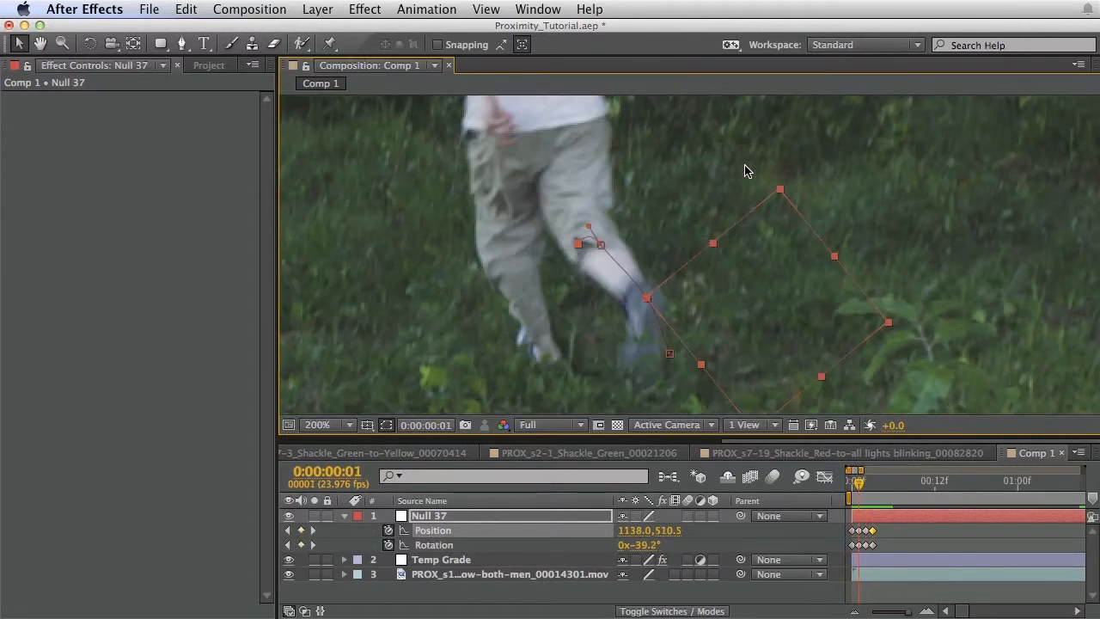
pyautogui.press('pagedown')
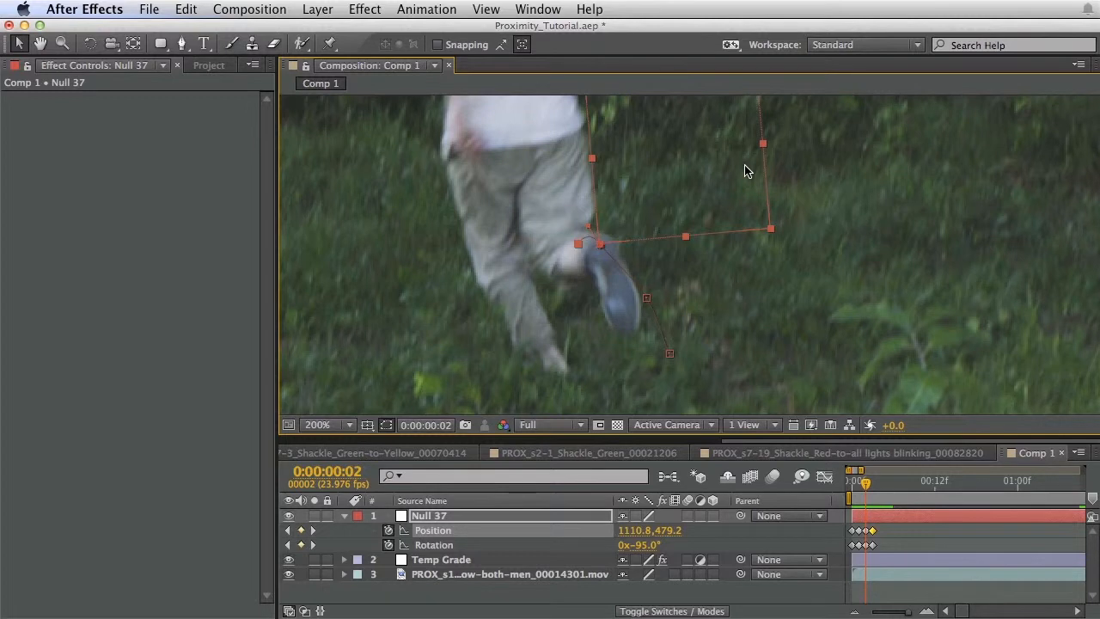
pyautogui.press('pageup')
pyautogui.press('pageup')
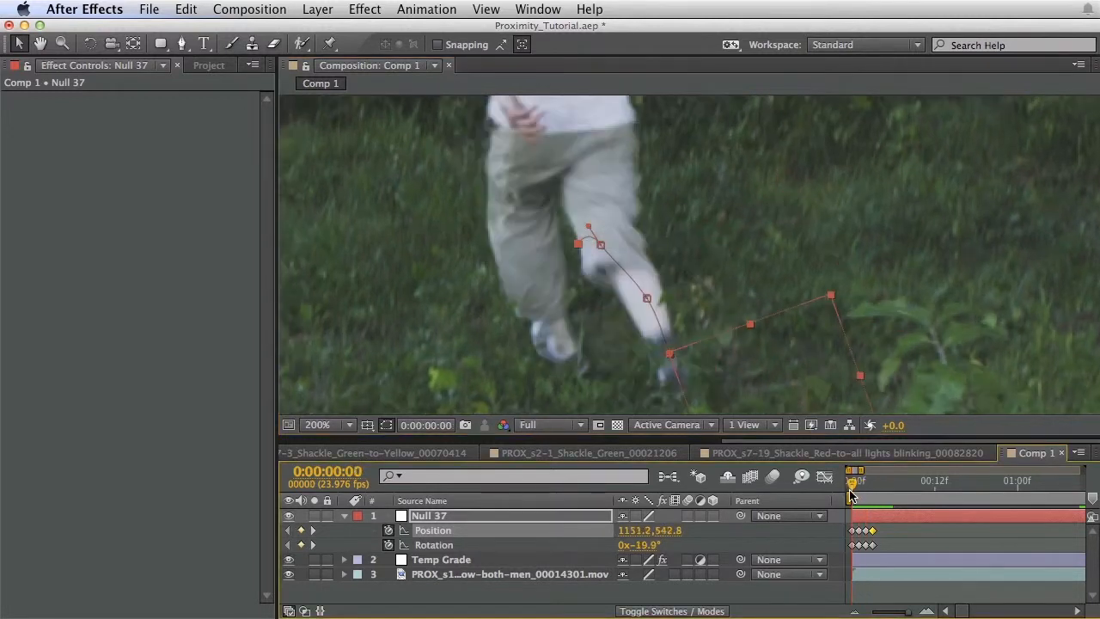
# Step: Create a yellow solid 10 px wide and 10 px high in Comp 1
pyautogui.press('super+y')
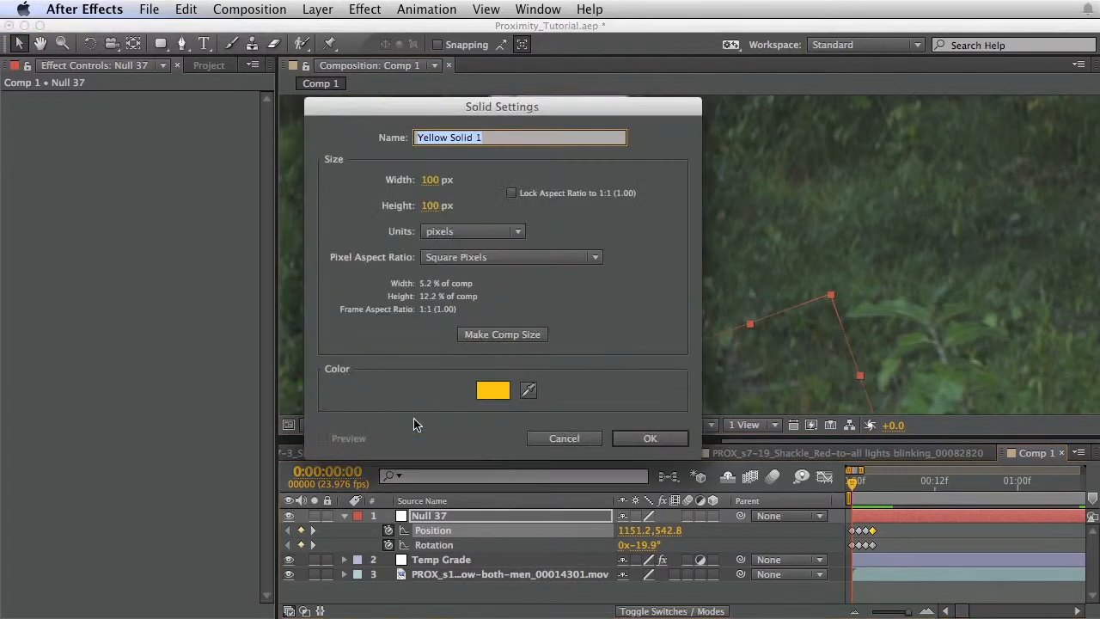
pyautogui.click(432, 180)
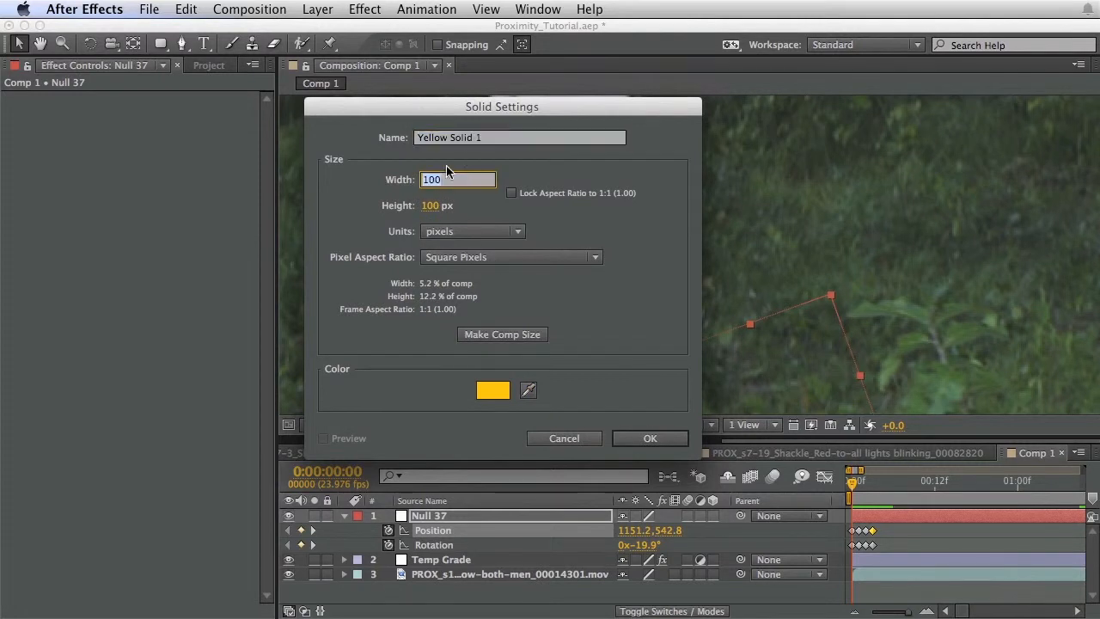
pyautogui.write('10')
pyautogui.press('Tab')
pyautogui.write('10')
pyautogui.press('Return')
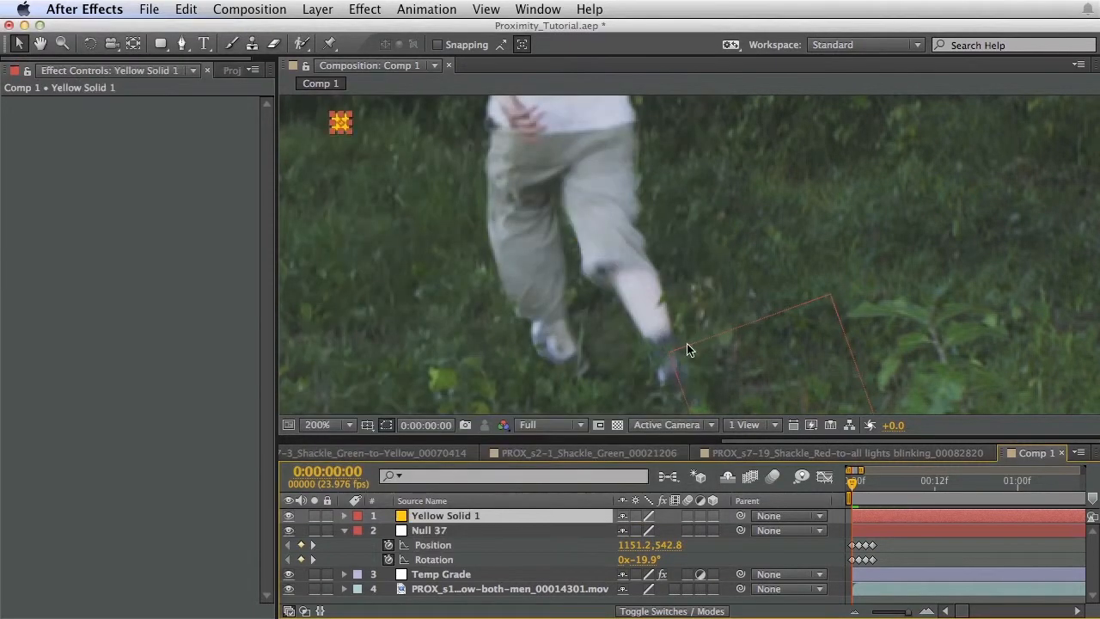
# Step: Parent the yellow solid to the null so it snaps to the null's position, and preview the motion
pyautogui.moveTo(740, 516); pyautogui.dragTo(426, 530)
pyautogui.press('space')
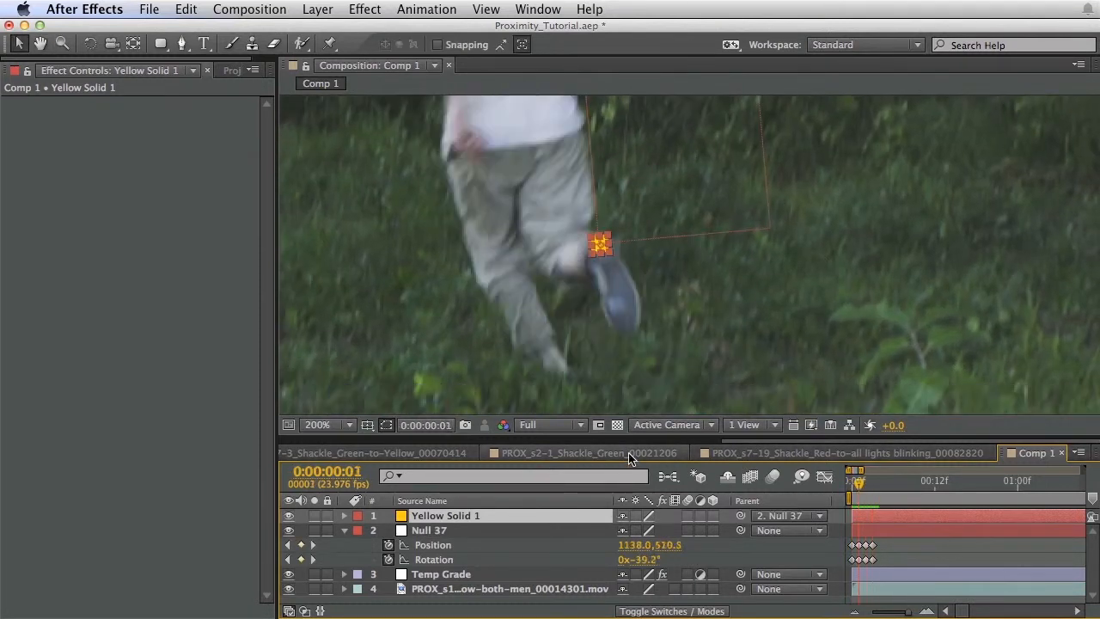
pyautogui.press('space')
# Step: Scale down the yellow solid and set its opacity to 25%
pyautogui.press('s')
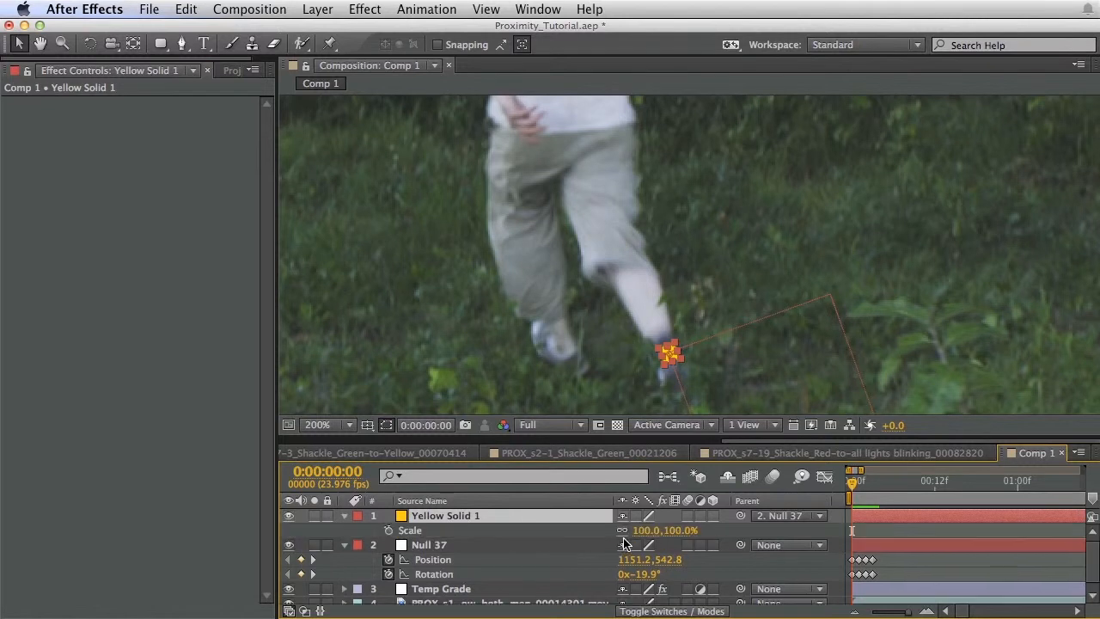
pyautogui.moveTo(649, 531); pyautogui.dragTo(597, 531)
pyautogui.press('t')
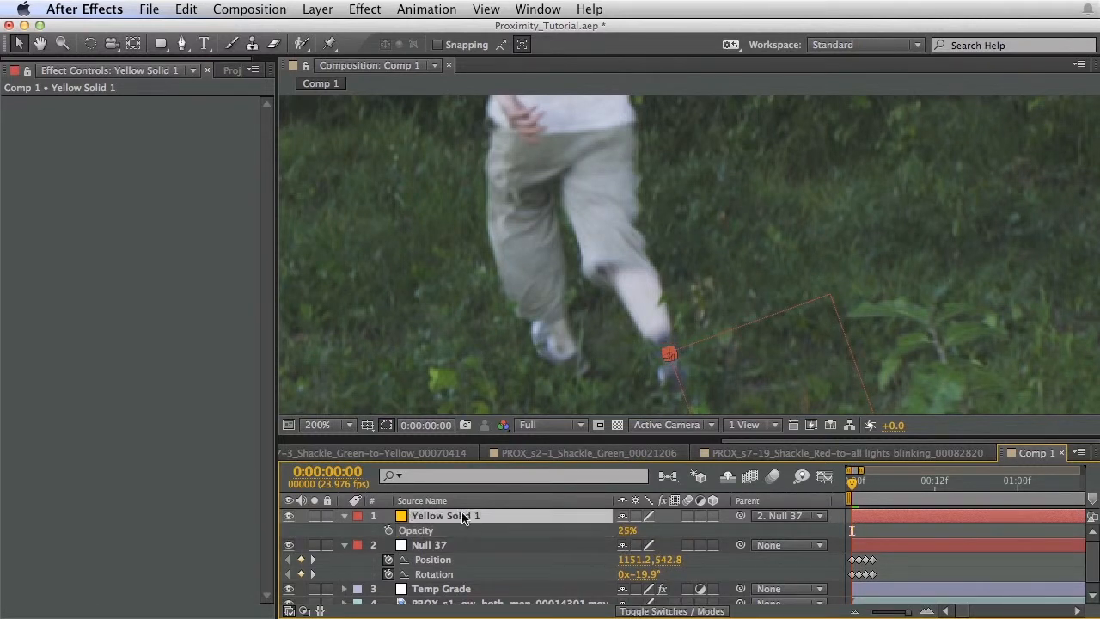
pyautogui.click(344, 515)
# Step: Move the null layer above the yellow solid in the layer stack
pyautogui.click(351, 531)
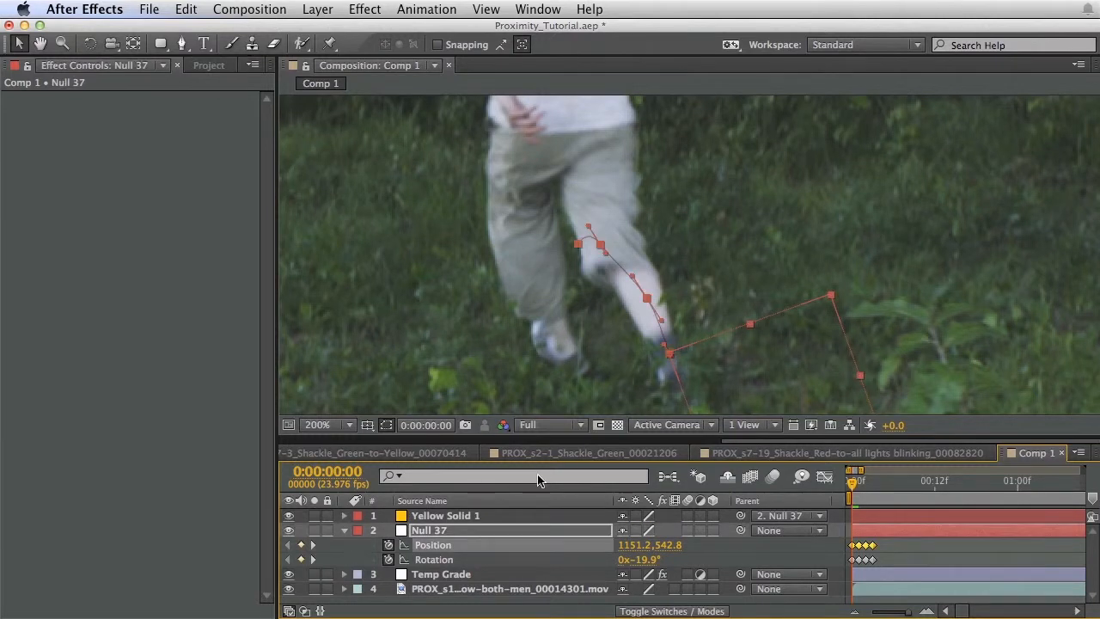
pyautogui.keyDown('shift'); pyautogui.click(433, 517); pyautogui.keyUp('shift')
pyautogui.moveTo(443, 536); pyautogui.dragTo(446, 514)
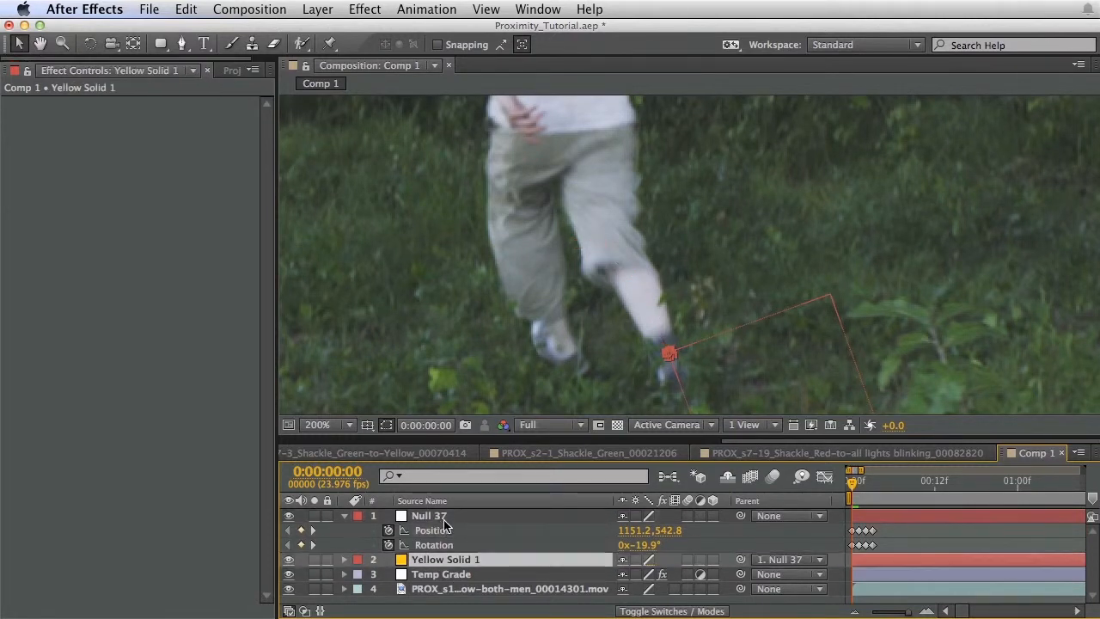
pyautogui.keyDown('super'); pyautogui.click(445, 562); pyautogui.keyUp('super')
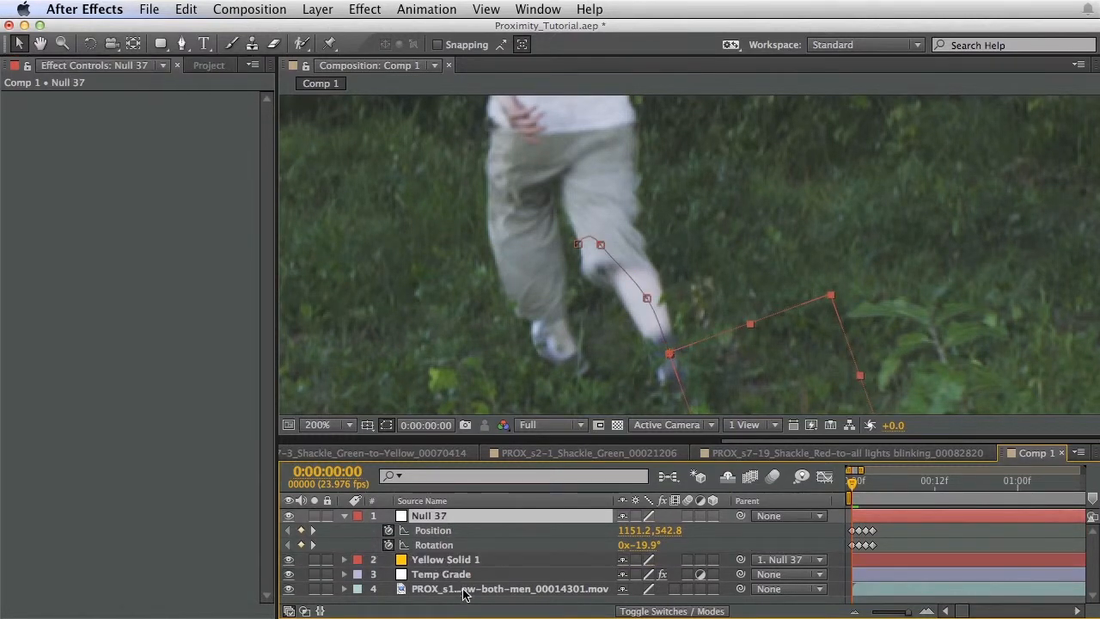
# Step: Hide the null layer and enable motion blur for the yellow solid and Comp 1
pyautogui.press('space')
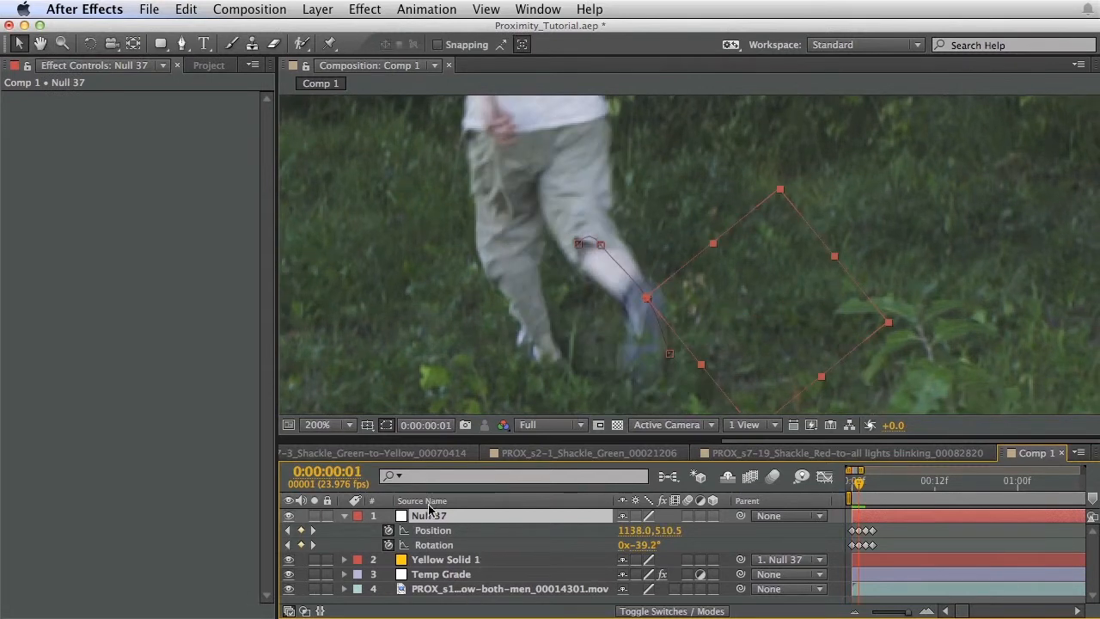
pyautogui.press('u')
pyautogui.click(422, 582)
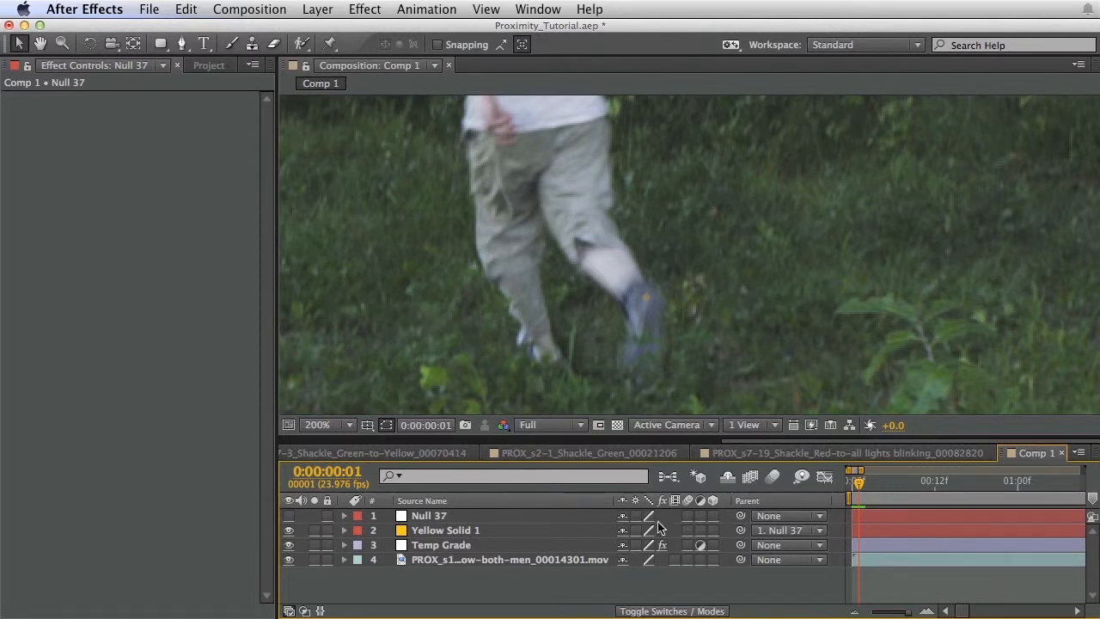
pyautogui.click(773, 477)
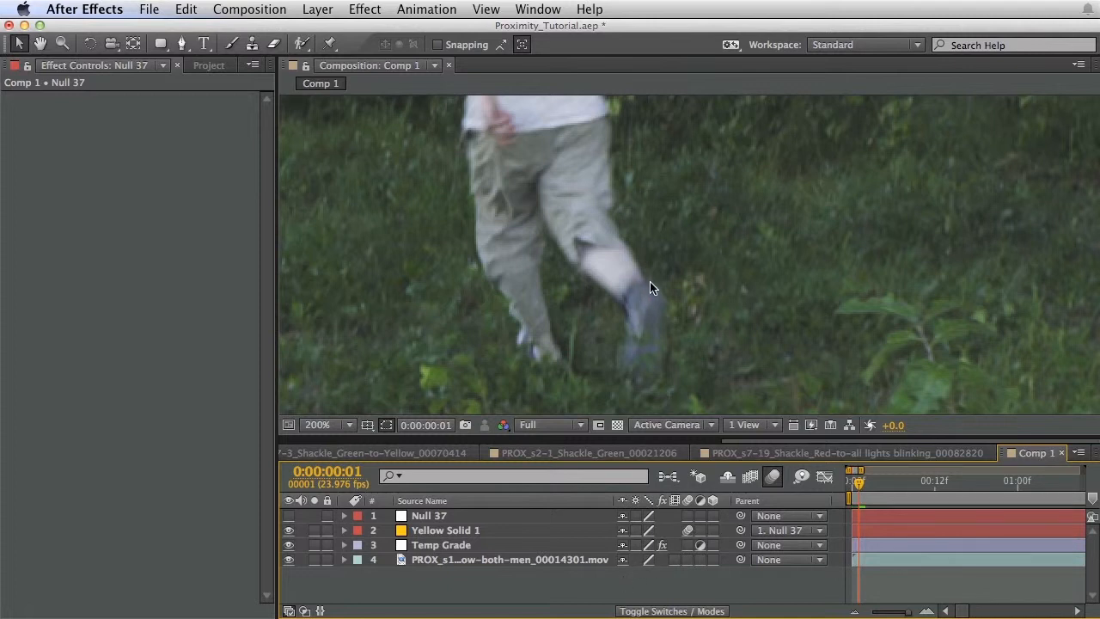
# Step: Set Comp 1's motion blur shutter angle to 90° and its shutter phase to 0°
pyautogui.press('super+k')
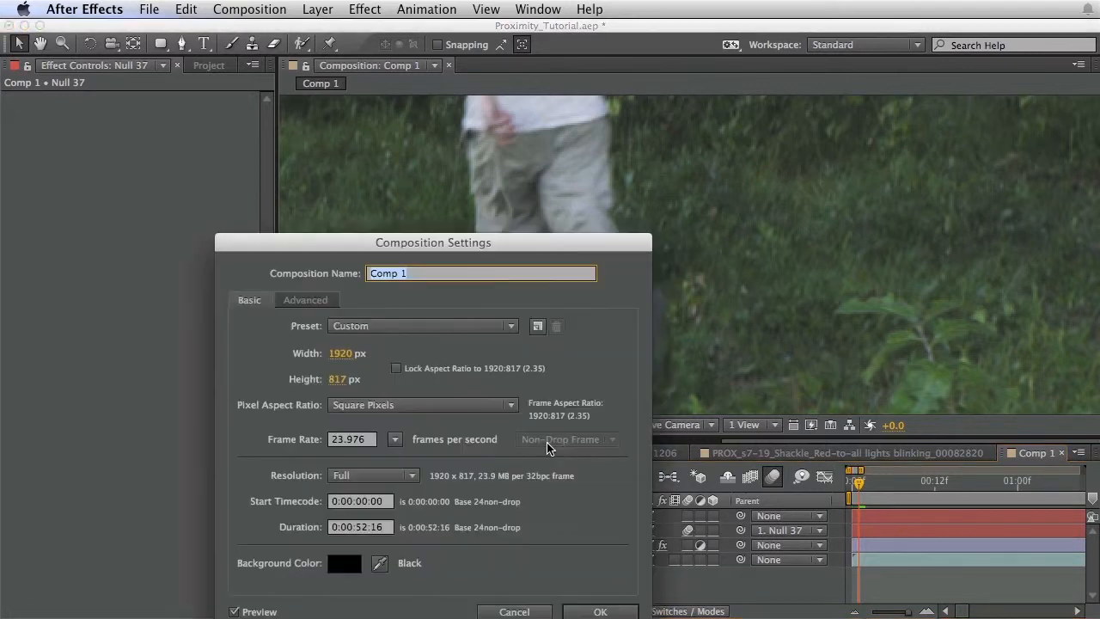
pyautogui.moveTo(277, 196); pyautogui.dragTo(328, 134)
pyautogui.click(206, 189)
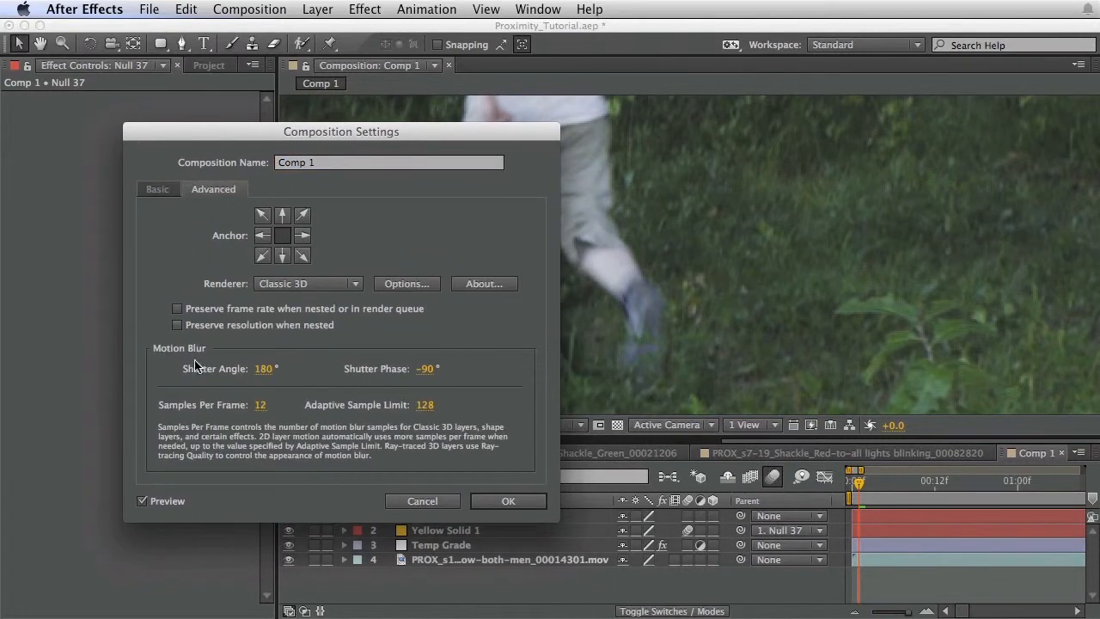
pyautogui.click(264, 369)
pyautogui.write('90')
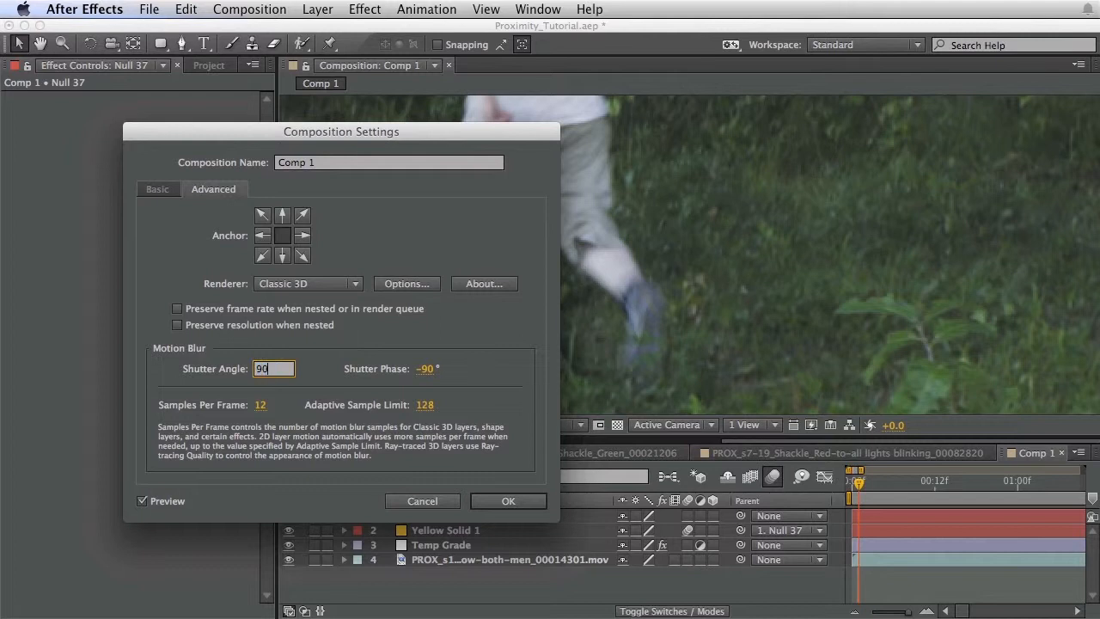
pyautogui.press('Tab')
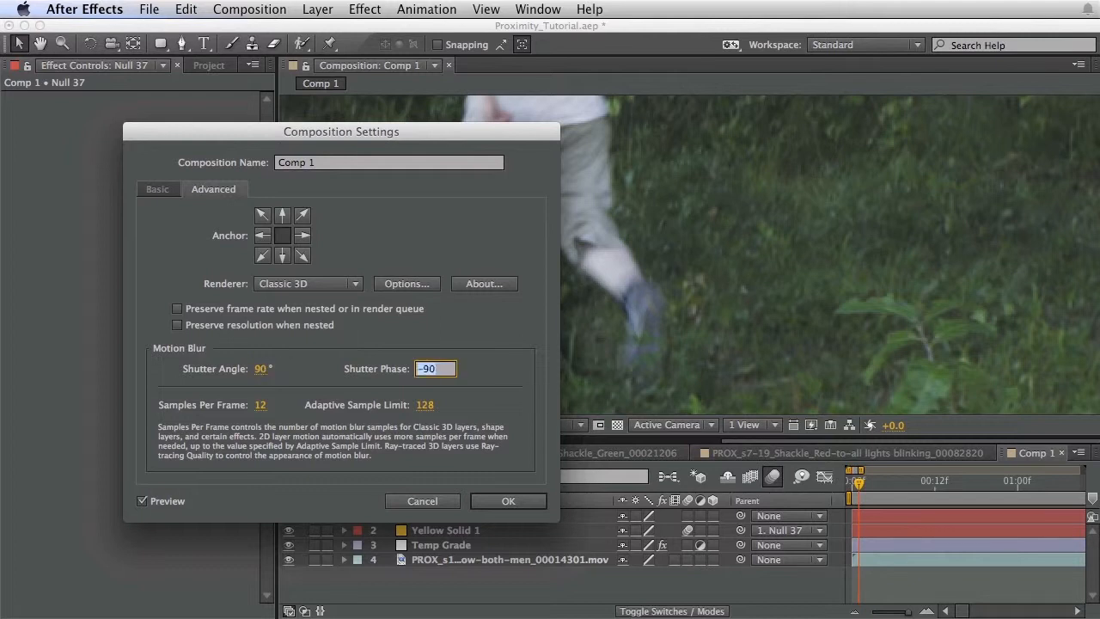
pyautogui.press('Tab')
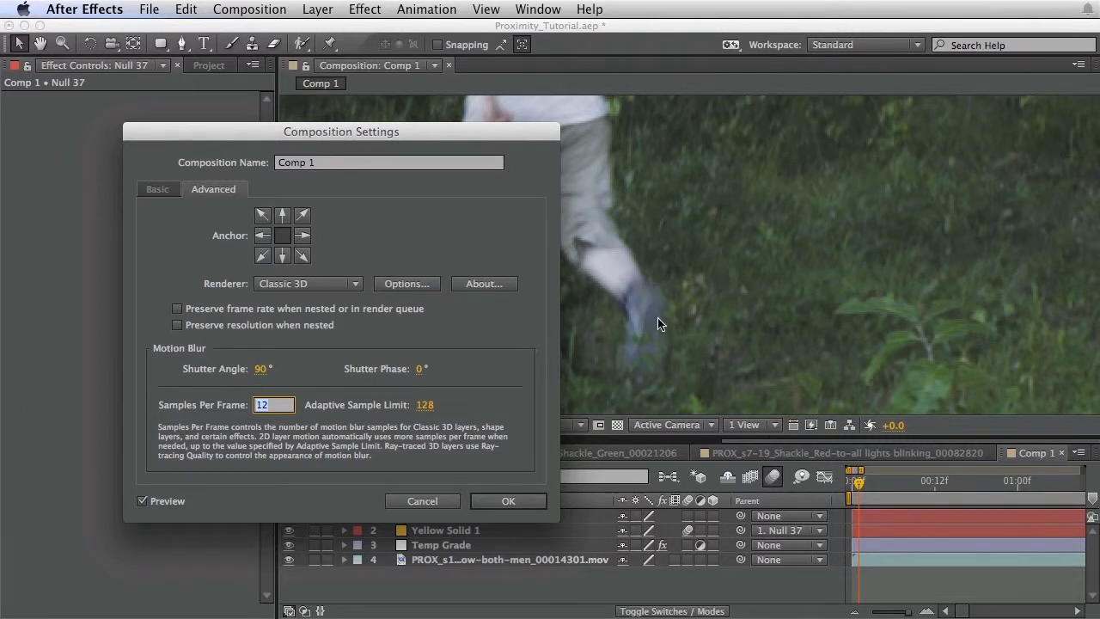
pyautogui.moveTo(419, 372)
pyautogui.mouseDown()
pyautogui.moveTo(392, 375)
pyautogui.moveTo(497, 376)
pyautogui.moveTo(393, 381)
pyautogui.moveTo(421, 373)
pyautogui.mouseUp()
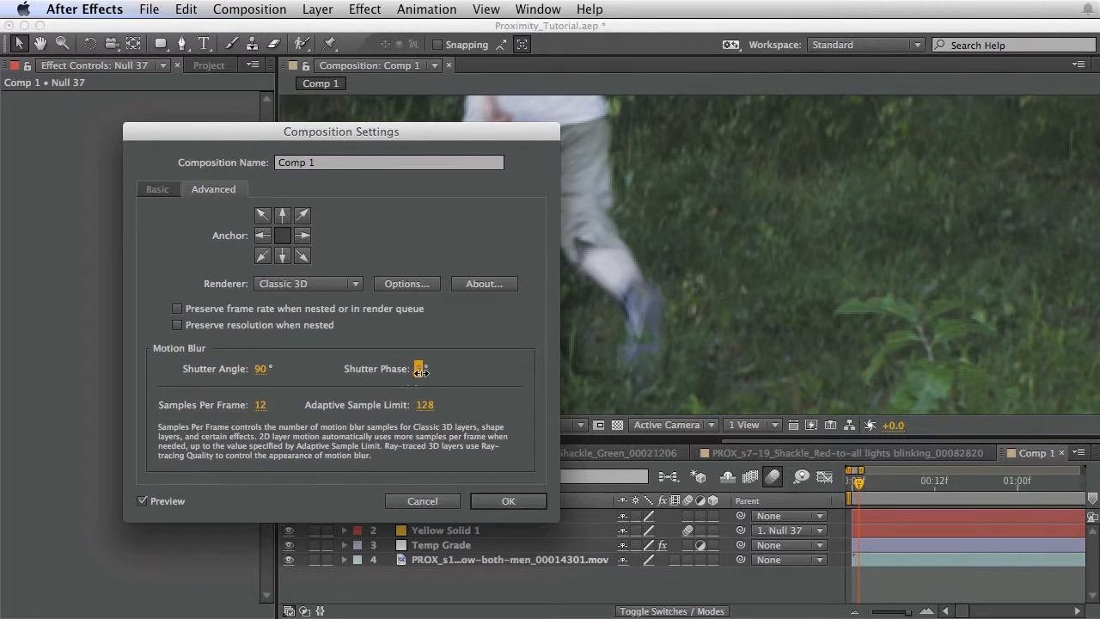
pyautogui.click(420, 372)
pyautogui.press('Return')
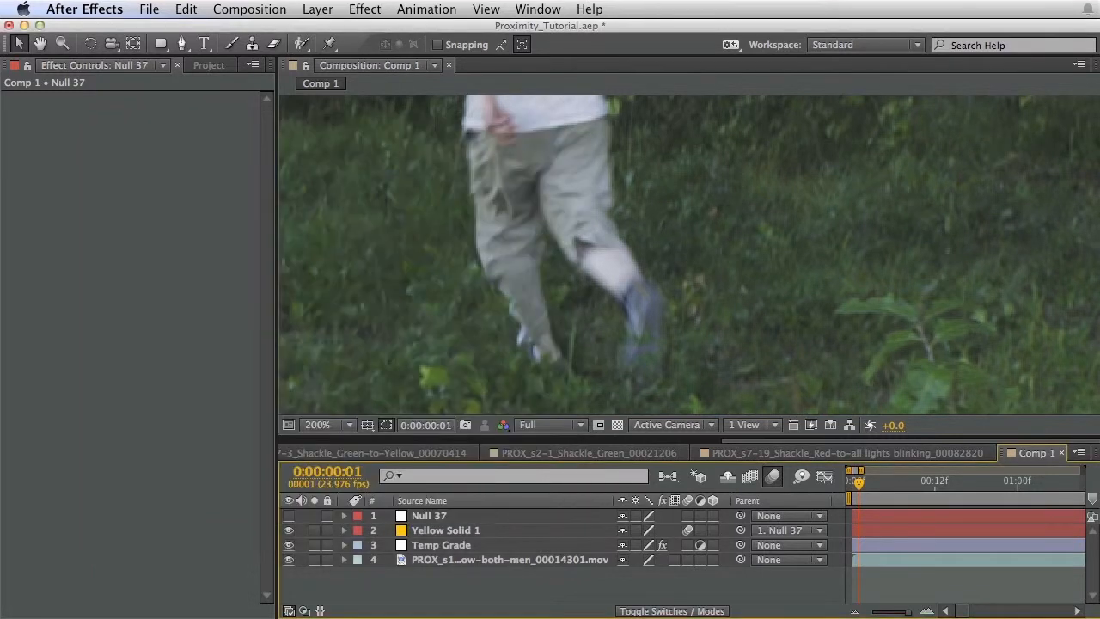
# Step: Set the yellow solid's opacity to 54%
pyautogui.click(516, 528)
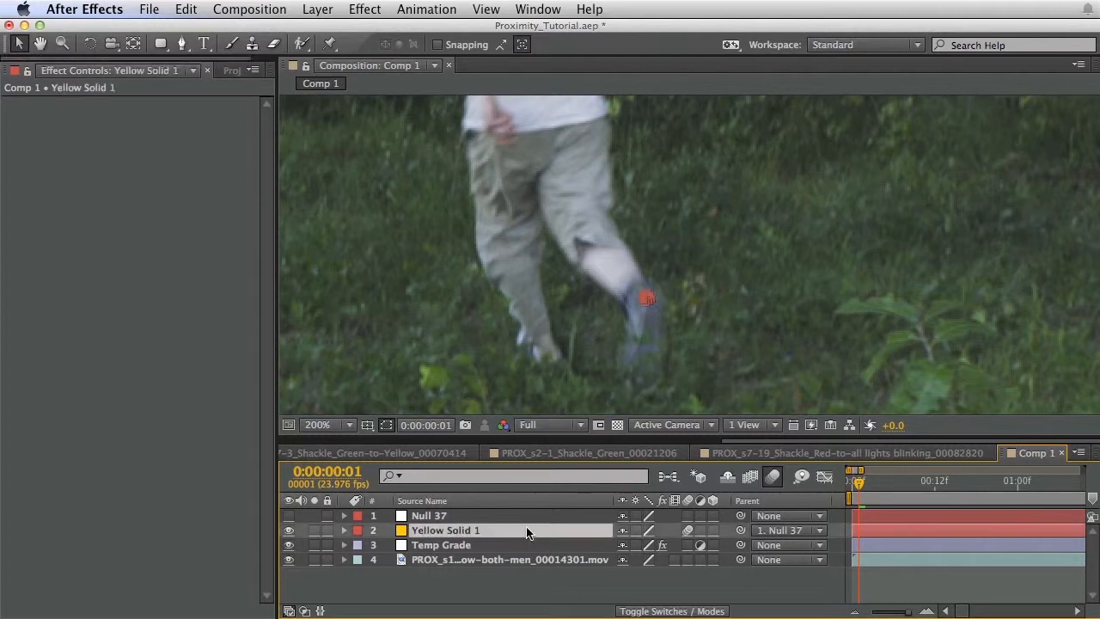
pyautogui.press('t')
pyautogui.moveTo(702, 542); pyautogui.dragTo(658, 539)
pyautogui.click(578, 594)
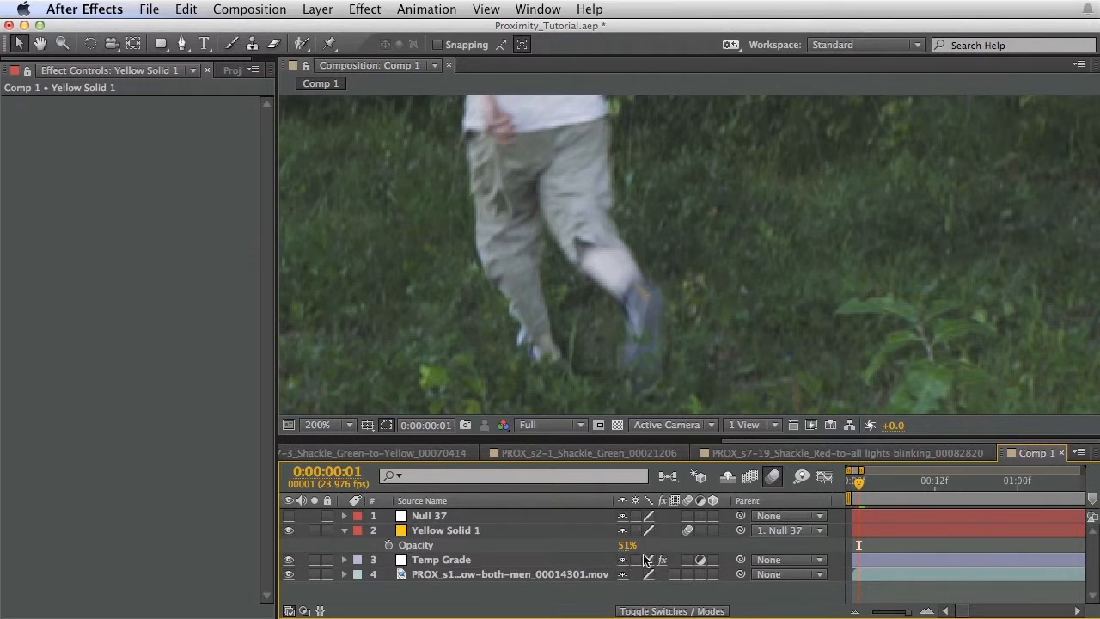
pyautogui.moveTo(630, 546); pyautogui.dragTo(633, 546)
pyautogui.click(620, 592)
# Step: Step back and forth through Comp 1's opening frames, comparing the yellow light's position and motion blur with the runner's ankle
pyautogui.click(486, 515)
pyautogui.press('Return')
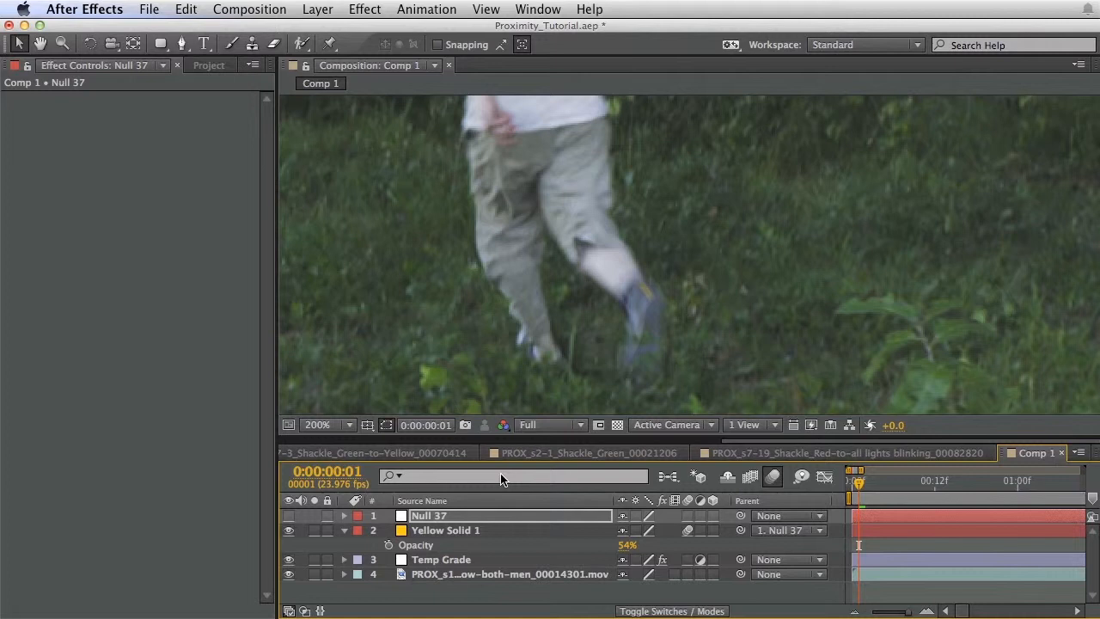
pyautogui.press('pageup')
pyautogui.press('pageup')
pyautogui.press('pageup')
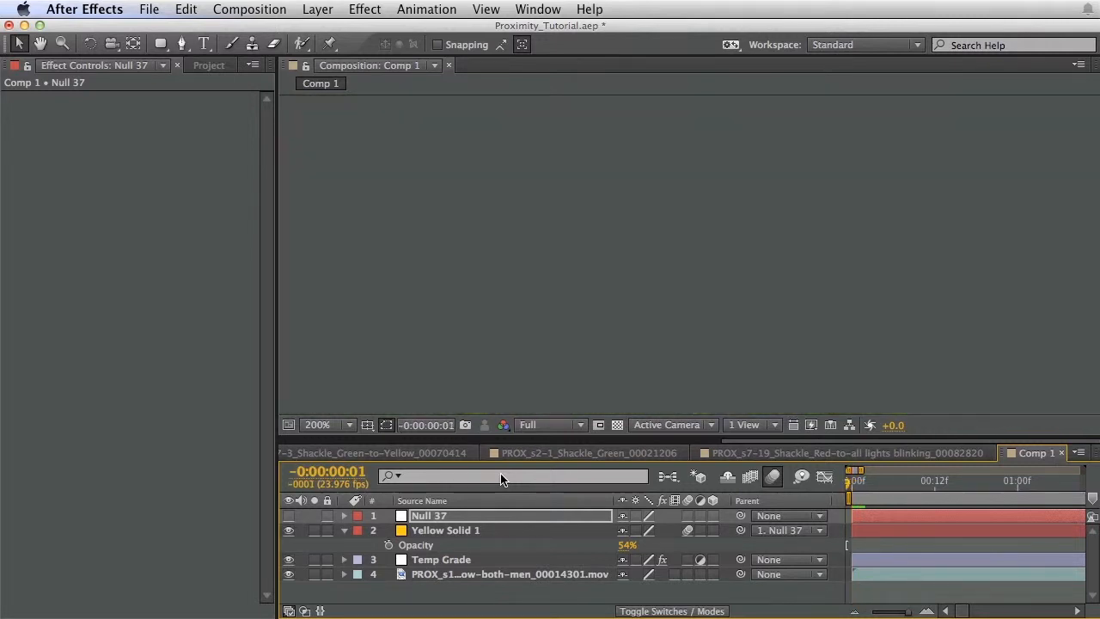
pyautogui.press('pagedown')
pyautogui.press('pagedown')
pyautogui.press('pagedown')
pyautogui.press('pageup')
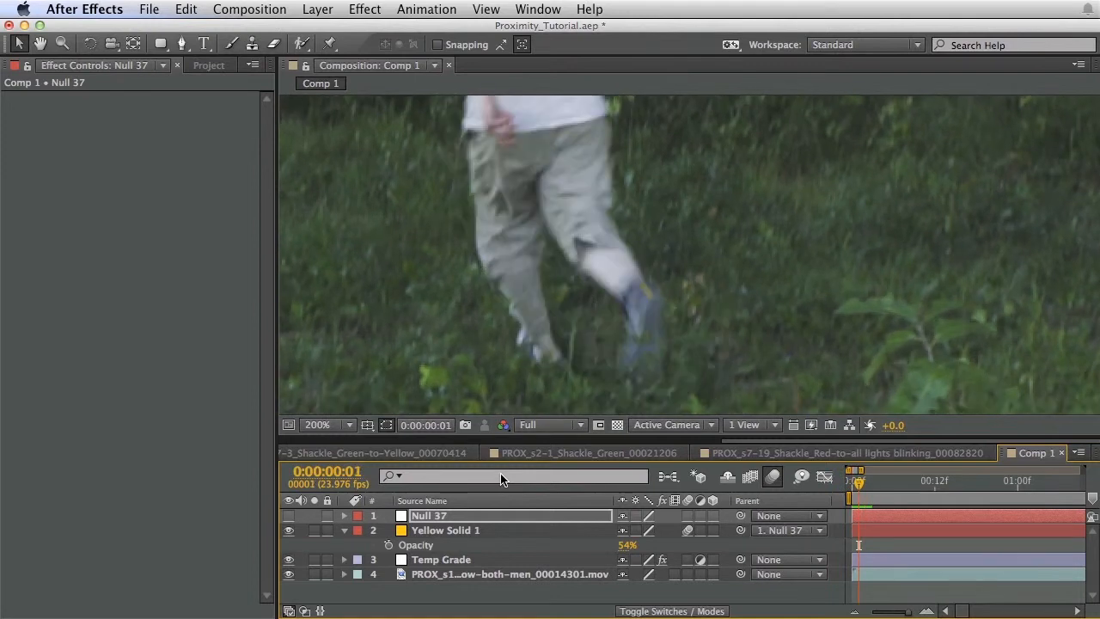
pyautogui.press('pagedown')
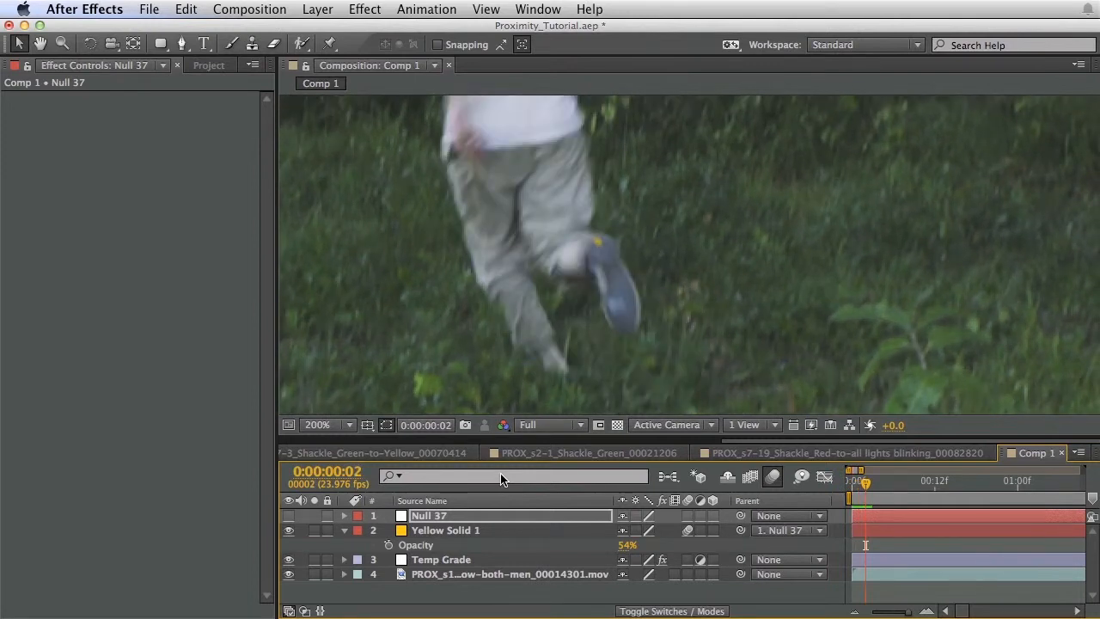
pyautogui.press(',')
pyautogui.moveTo(728, 256); pyautogui.dragTo(675, 262)
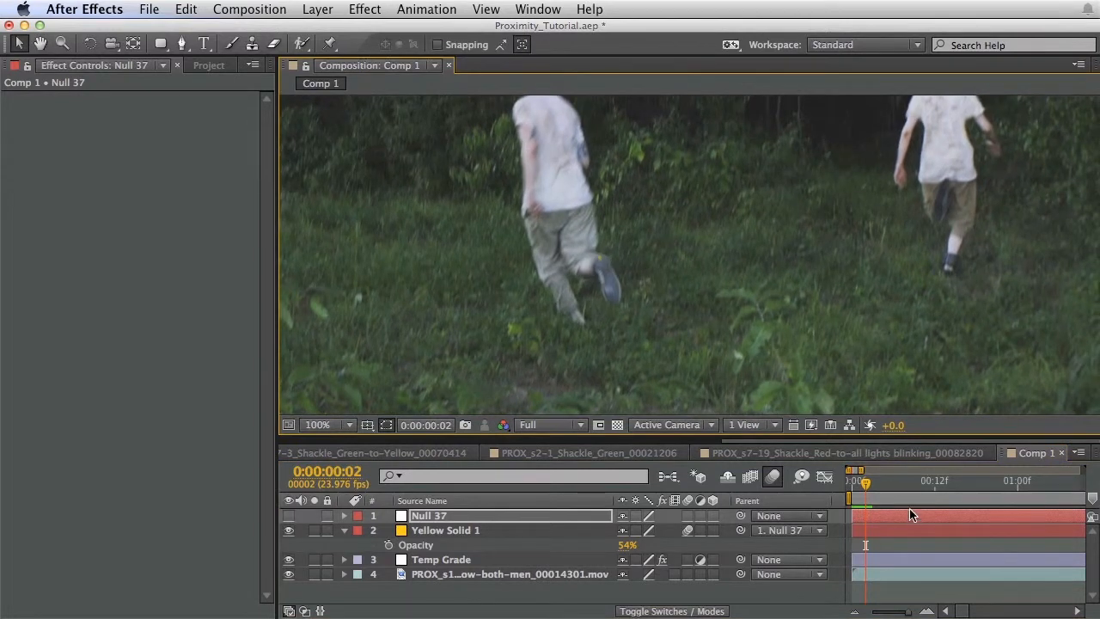
pyautogui.moveTo(894, 482); pyautogui.dragTo(851, 484)
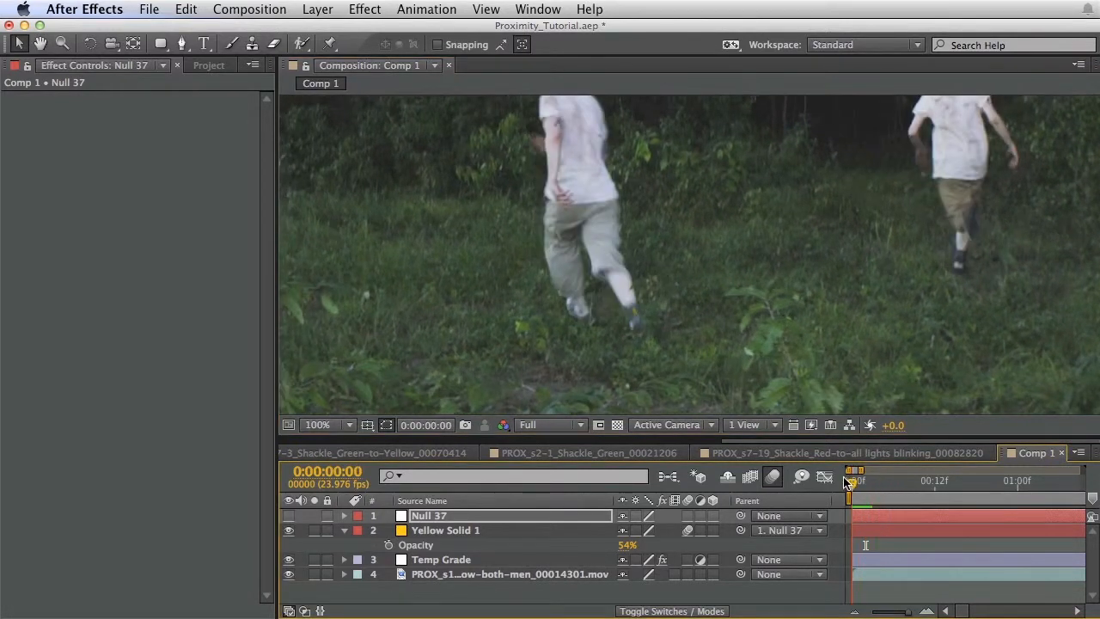
pyautogui.press('pageup')
pyautogui.press('pagedown')
pyautogui.press('pagedown')
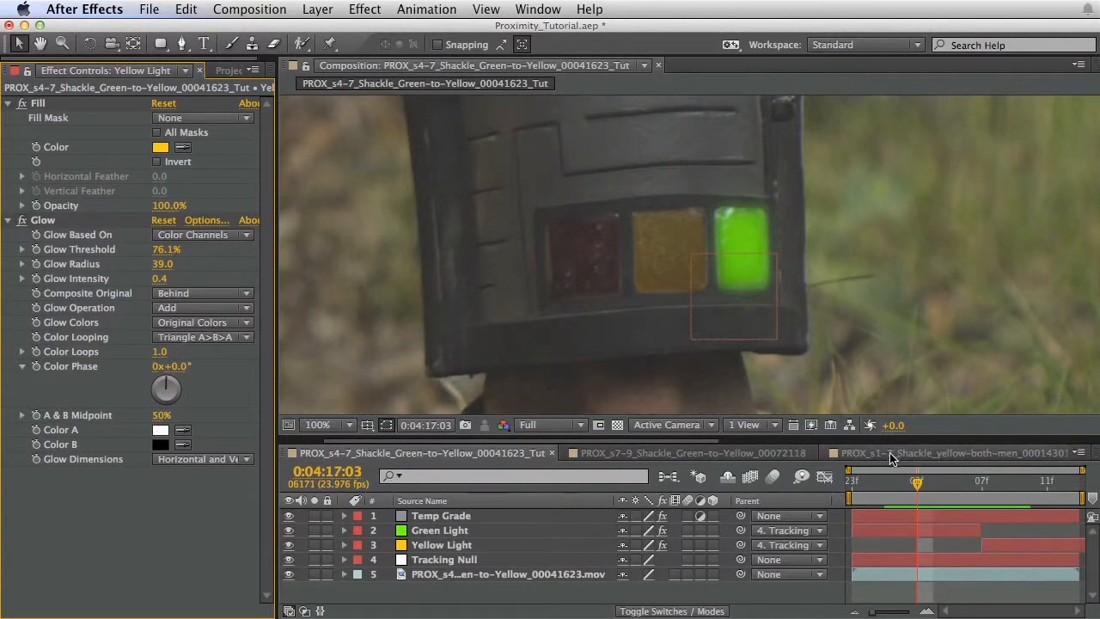
# Step: Open the PROX_s1-7_Shackle_yellow-both-men_00014301 composition and examine the motion paths of Null Runner 2 and Null Runner 1
pyautogui.click(614, 453)
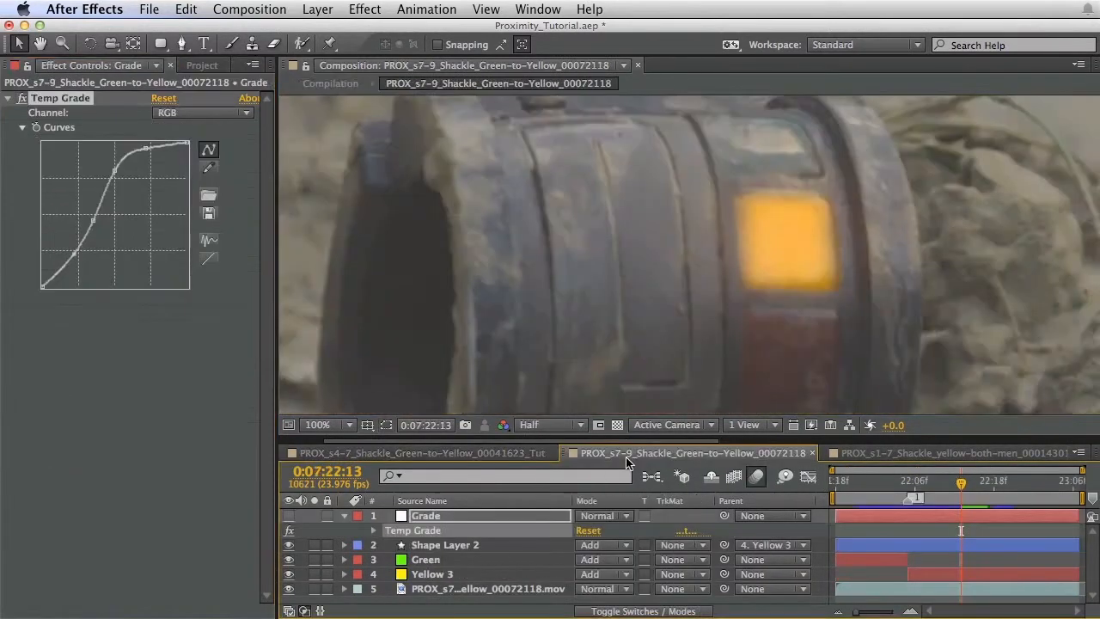
pyautogui.click(879, 455)
pyautogui.press('h')
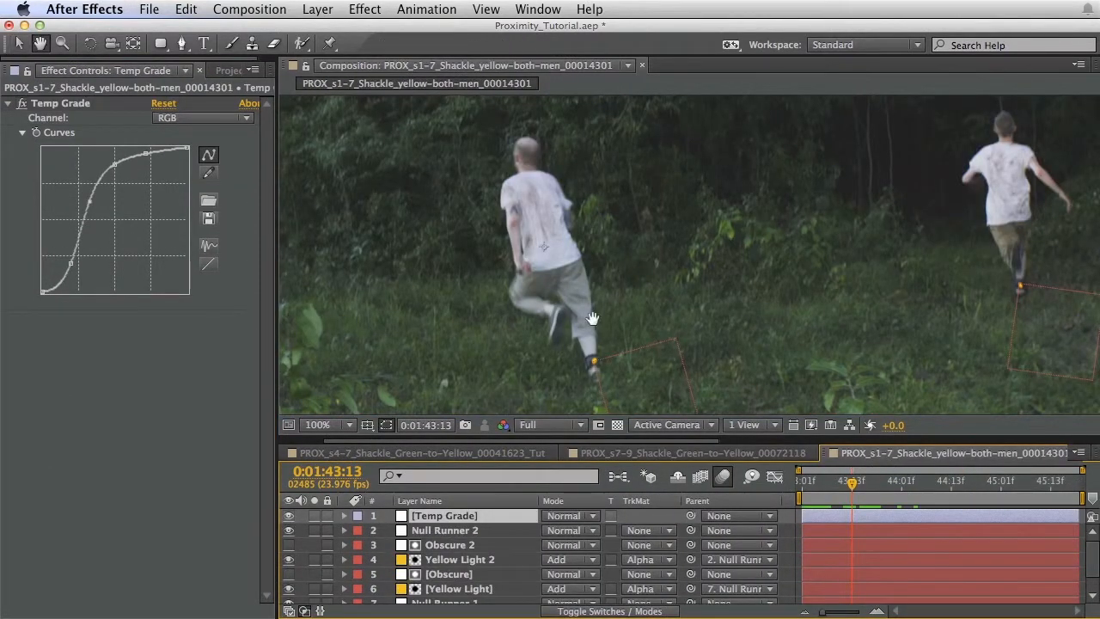
pyautogui.moveTo(593, 319); pyautogui.dragTo(661, 312)
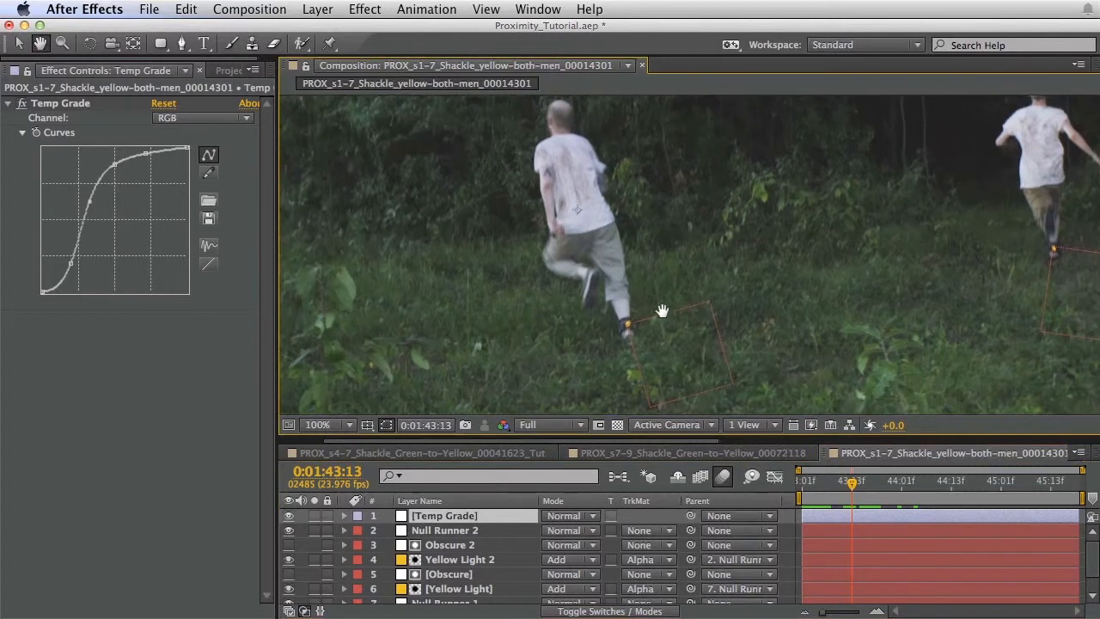
pyautogui.click(445, 531)
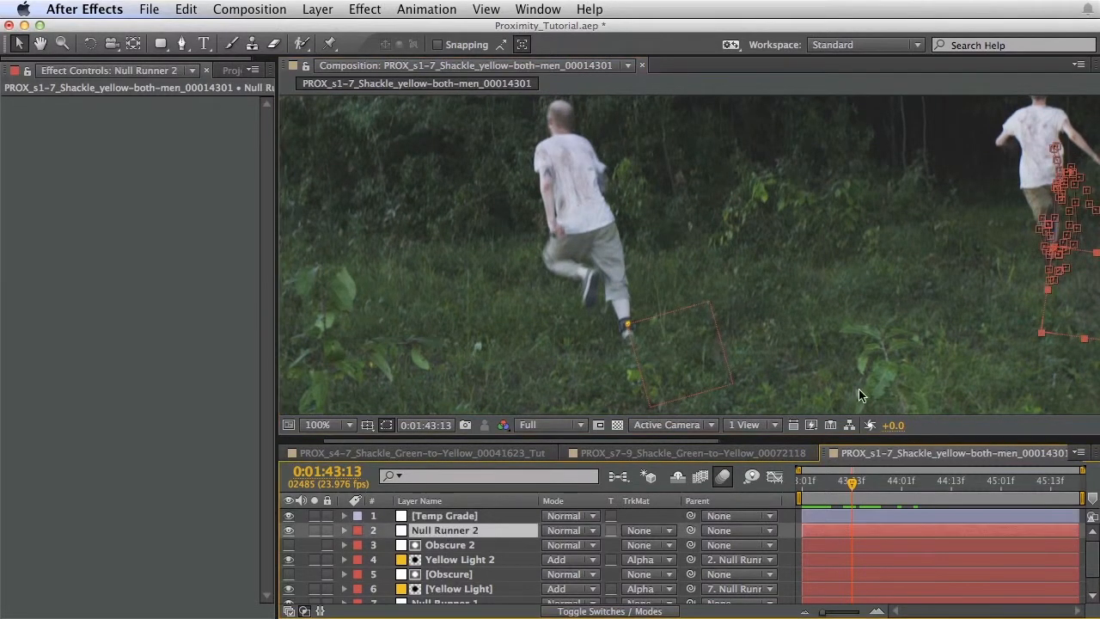
pyautogui.scroll(-2, 460, 563)
pyautogui.click(464, 581)
pyautogui.moveTo(872, 477); pyautogui.dragTo(837, 488)
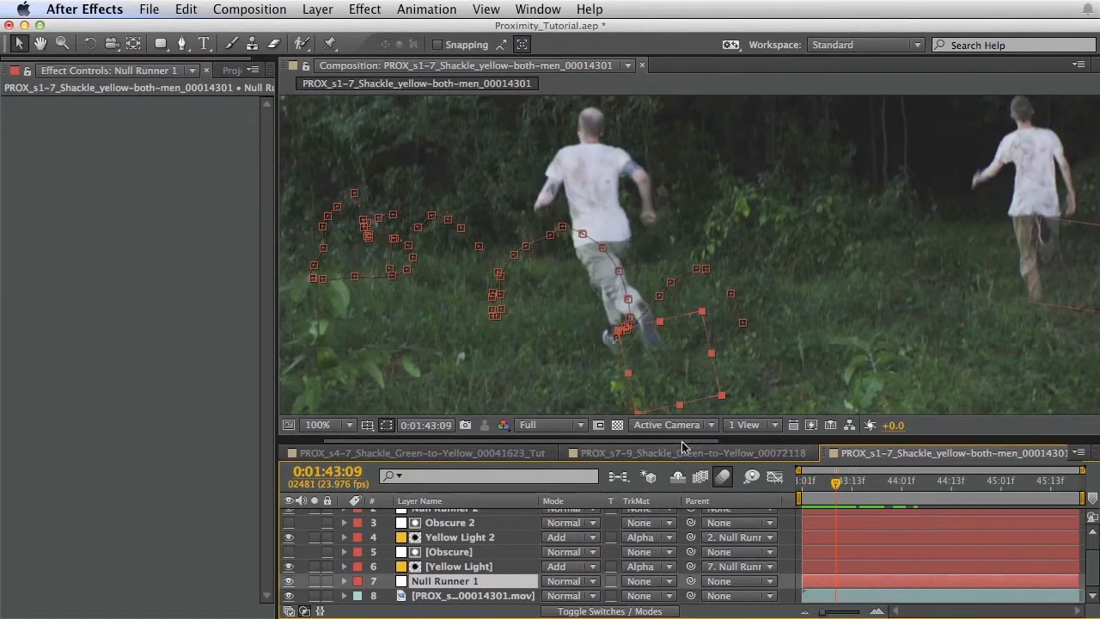
# Step: Open the PROX_s7-3_Shackle_Green-to-Yellow_00070414 composition and examine the tumbling shackle's light frame by frame up to 0:07:04:20
pyautogui.moveTo(711, 441); pyautogui.dragTo(923, 475)
pyautogui.click(863, 450)
pyautogui.press('h')
pyautogui.moveTo(752, 327); pyautogui.dragTo(899, 309)
pyautogui.press('v')
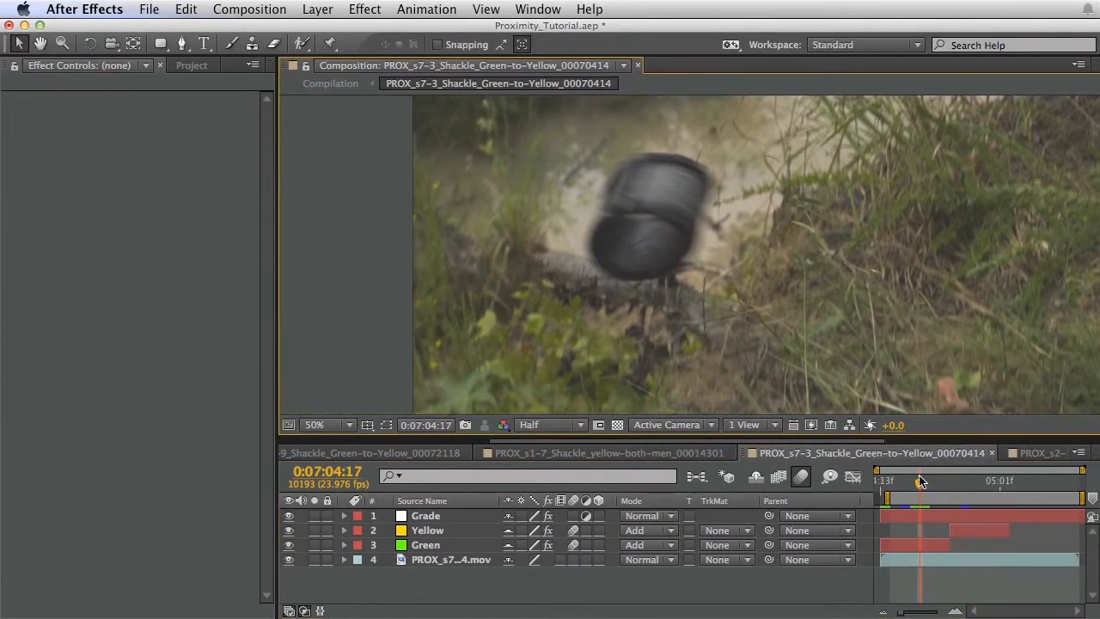
pyautogui.moveTo(922, 483)
pyautogui.mouseDown()
pyautogui.moveTo(939, 488)
pyautogui.moveTo(929, 483)
pyautogui.mouseUp()
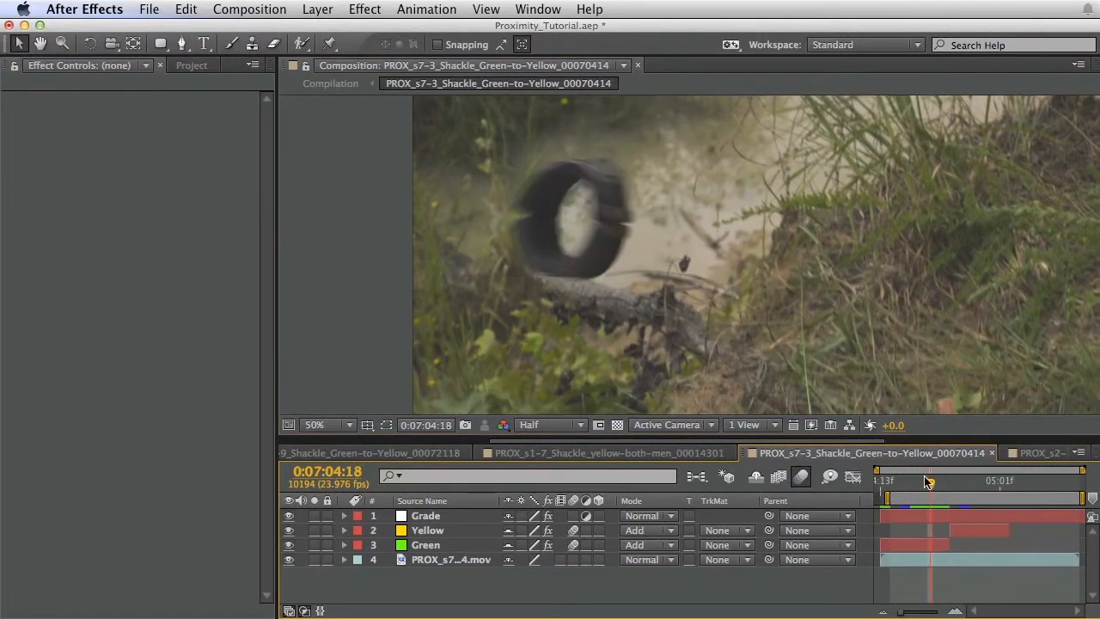
pyautogui.press('pagedown')
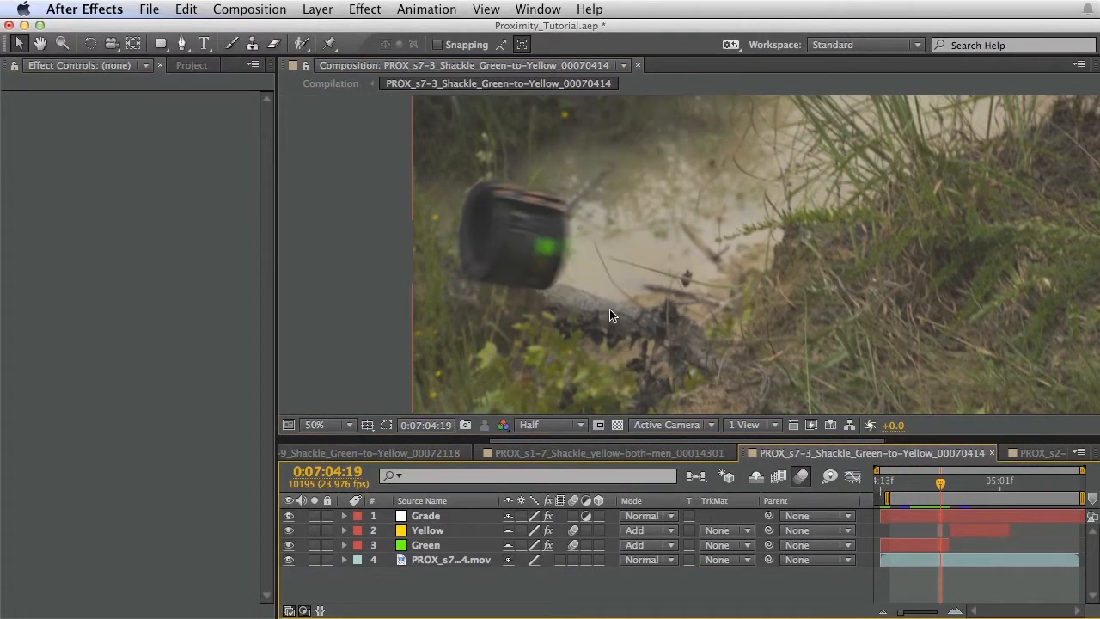
pyautogui.press('pageup')
pyautogui.press('pageup')
pyautogui.press('pageup')
pyautogui.press('pageup')
pyautogui.press('pageup')
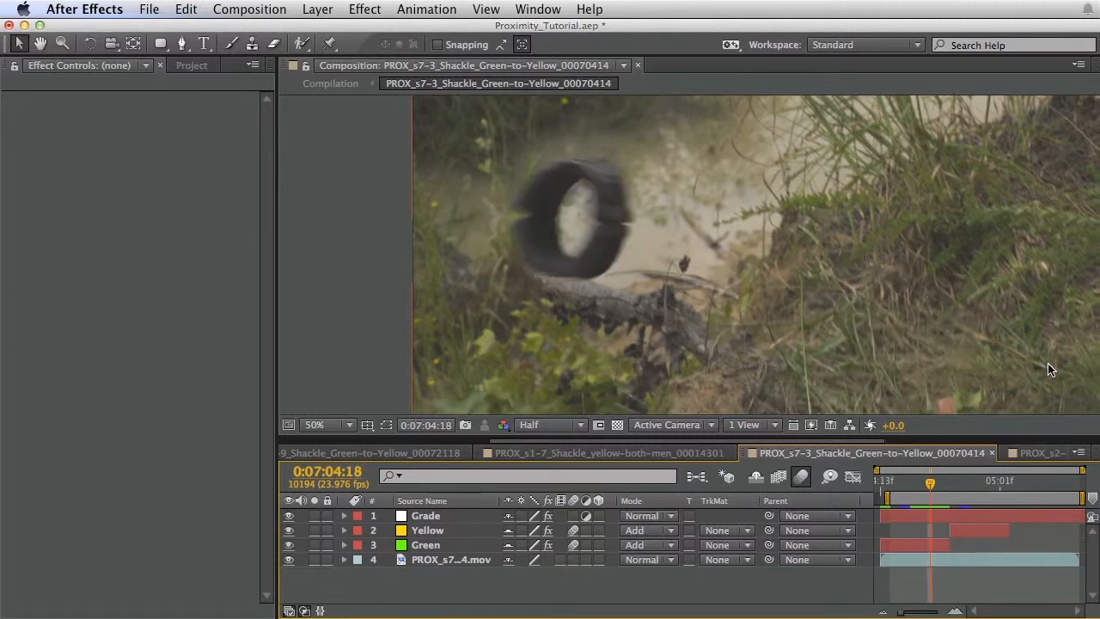
pyautogui.press('pagedown')
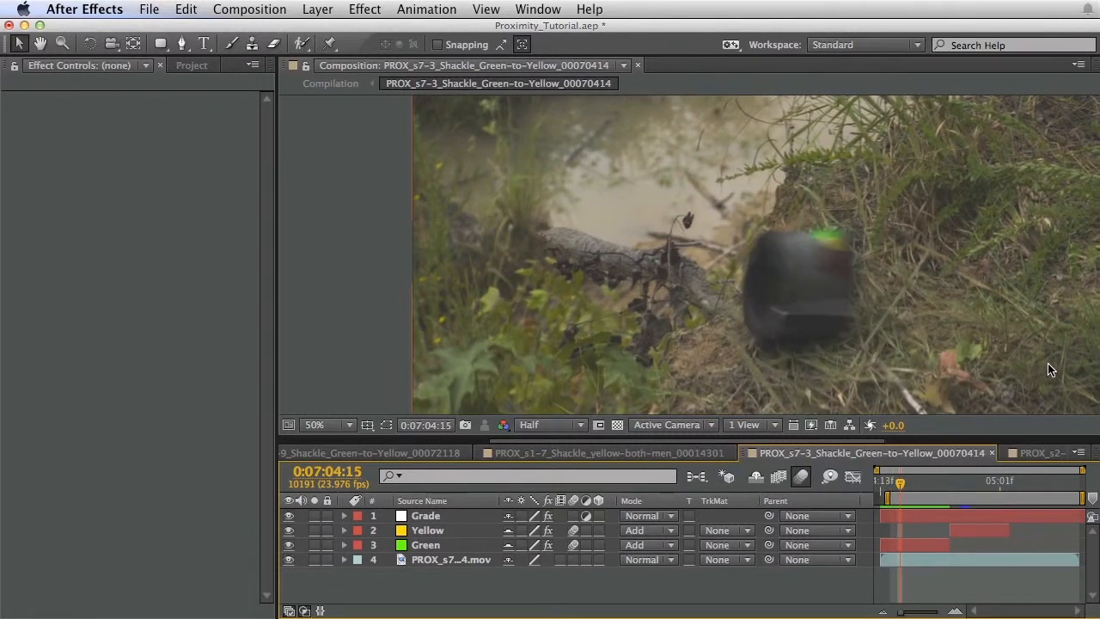
pyautogui.press('pageup')
pyautogui.press('pagedown')
pyautogui.press('pagedown')
pyautogui.press('pagedown')
pyautogui.press('pagedown')
pyautogui.press('pagedown')
pyautogui.press('pagedown')
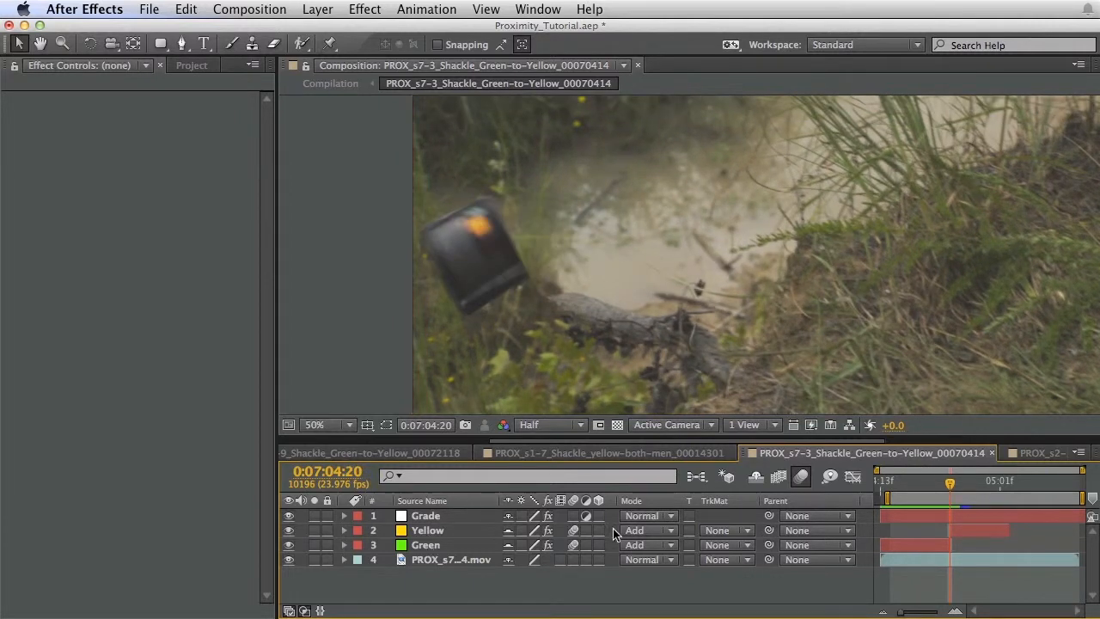
# Step: Select the Green light layer and step back to 0:07:04:16 to examine its keyframed motion path
pyautogui.click(894, 544)
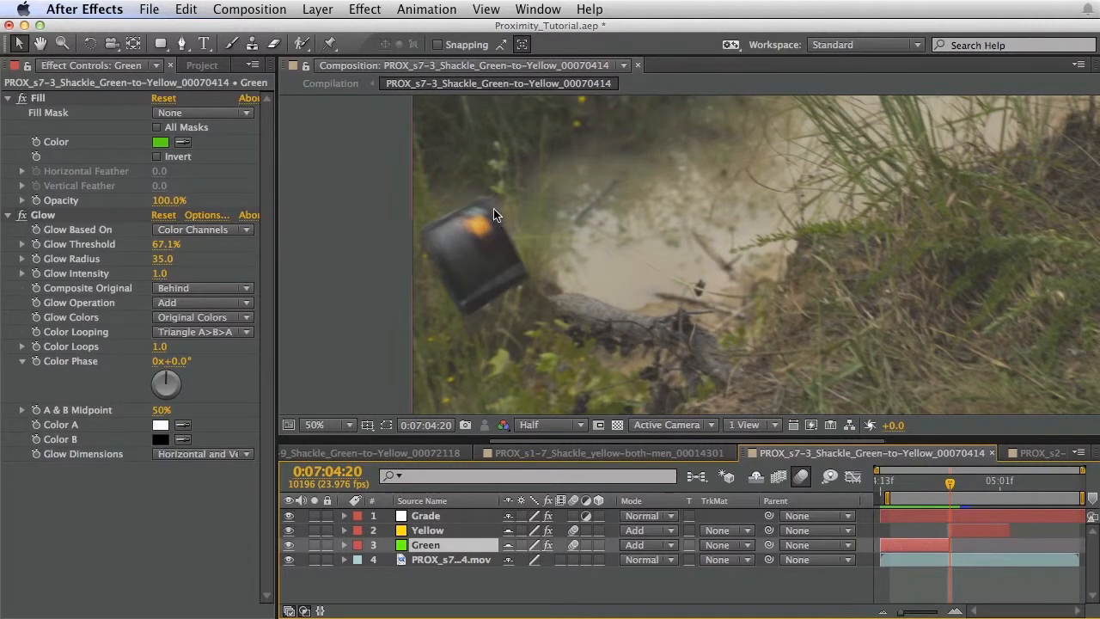
pyautogui.press('pagedown')
pyautogui.press('pageup')
pyautogui.press('pageup')
pyautogui.press('pageup')
pyautogui.press('pageup')
pyautogui.press('pageup')
pyautogui.press('pageup')
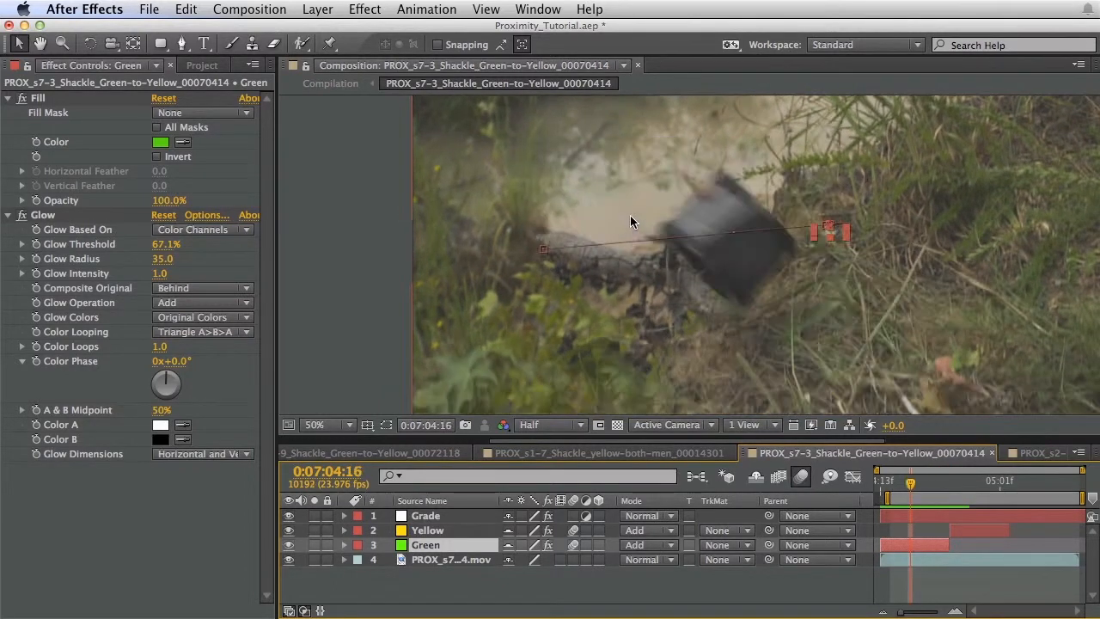
# Step: Open the PROX_s2-1_Shackle_Green_00021206 composition and examine the ankle light frame by frame from the shot's start to 0:02:12:12
pyautogui.click(1042, 452)
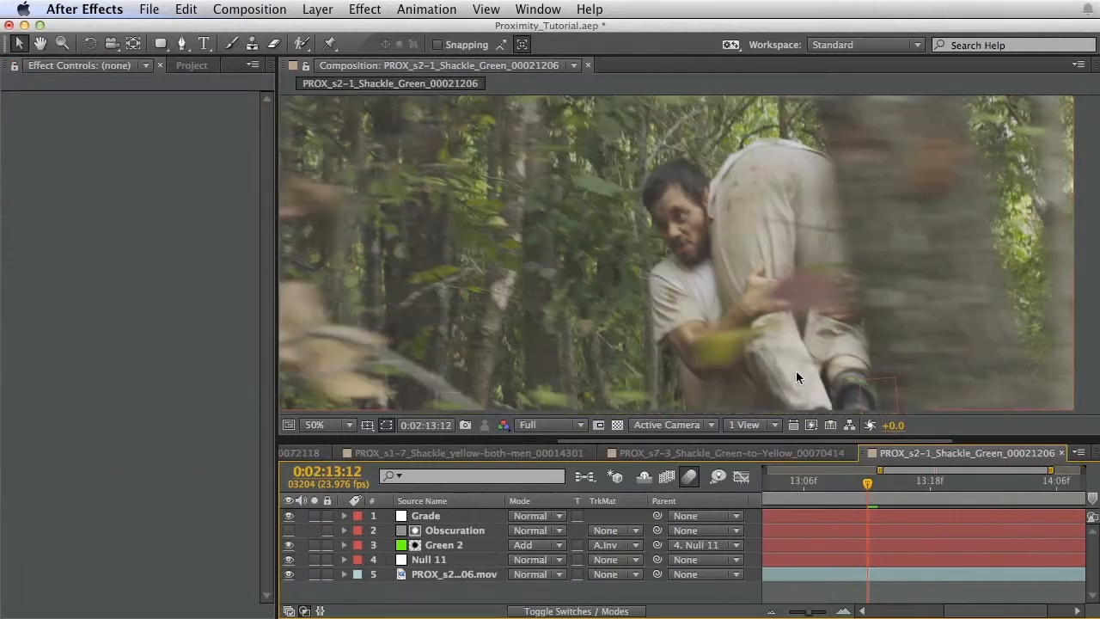
pyautogui.press('space')
pyautogui.moveTo(757, 276); pyautogui.dragTo(746, 263)
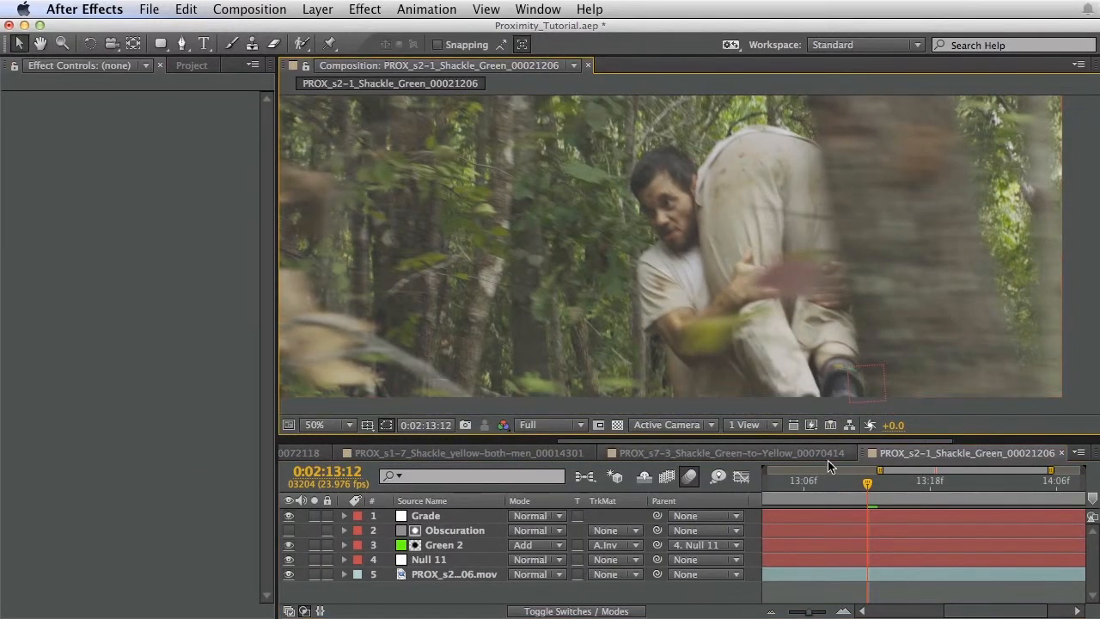
pyautogui.press('space')
pyautogui.moveTo(865, 362); pyautogui.dragTo(873, 356)
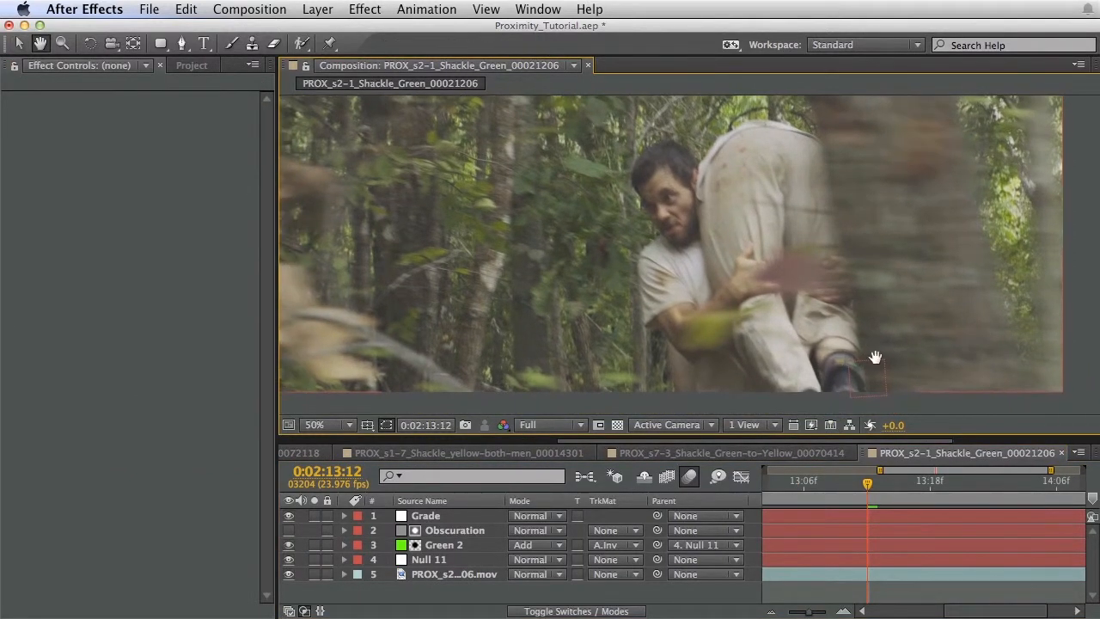
pyautogui.moveTo(852, 478); pyautogui.dragTo(762, 488)
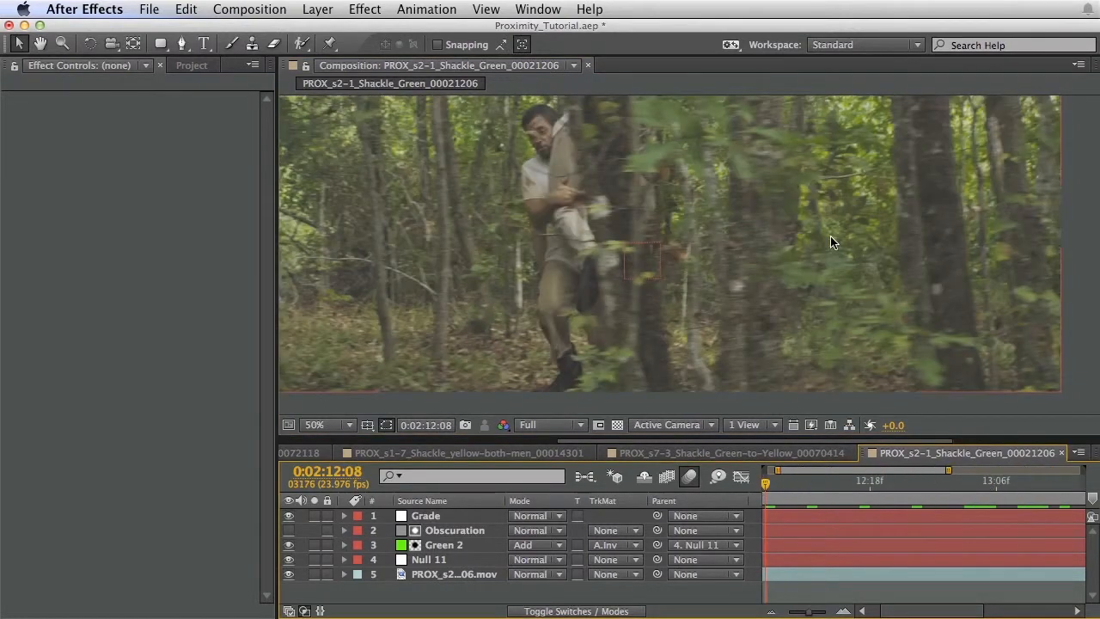
pyautogui.press('pageup')
pyautogui.press('pagedown')
pyautogui.press('pagedown')
pyautogui.press('pagedown')
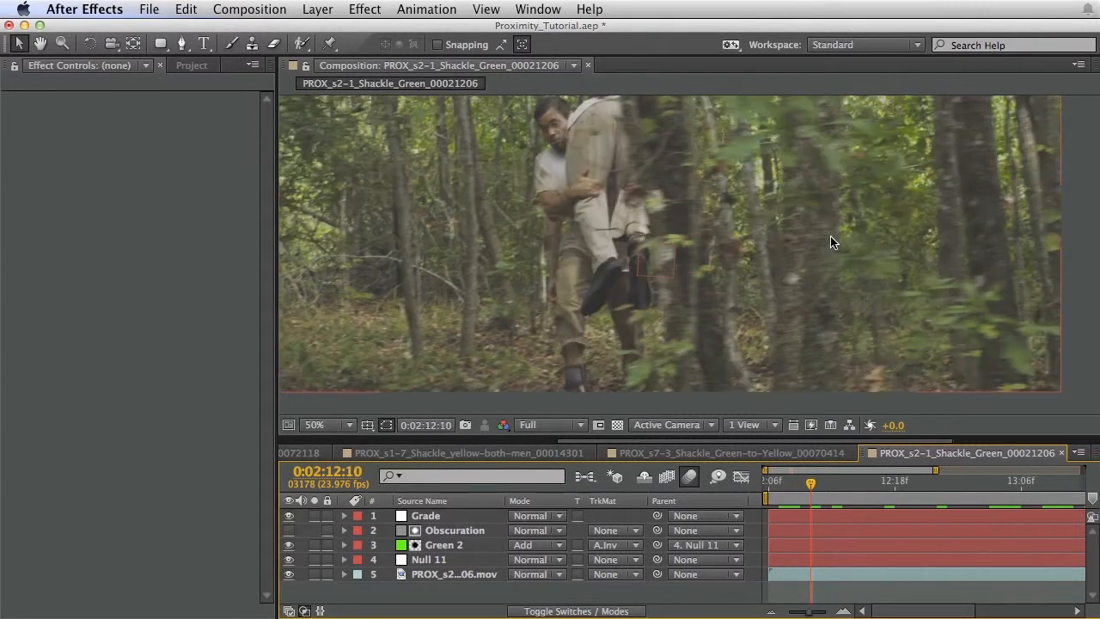
pyautogui.press('pagedown')
pyautogui.press('pagedown')
pyautogui.press('.')
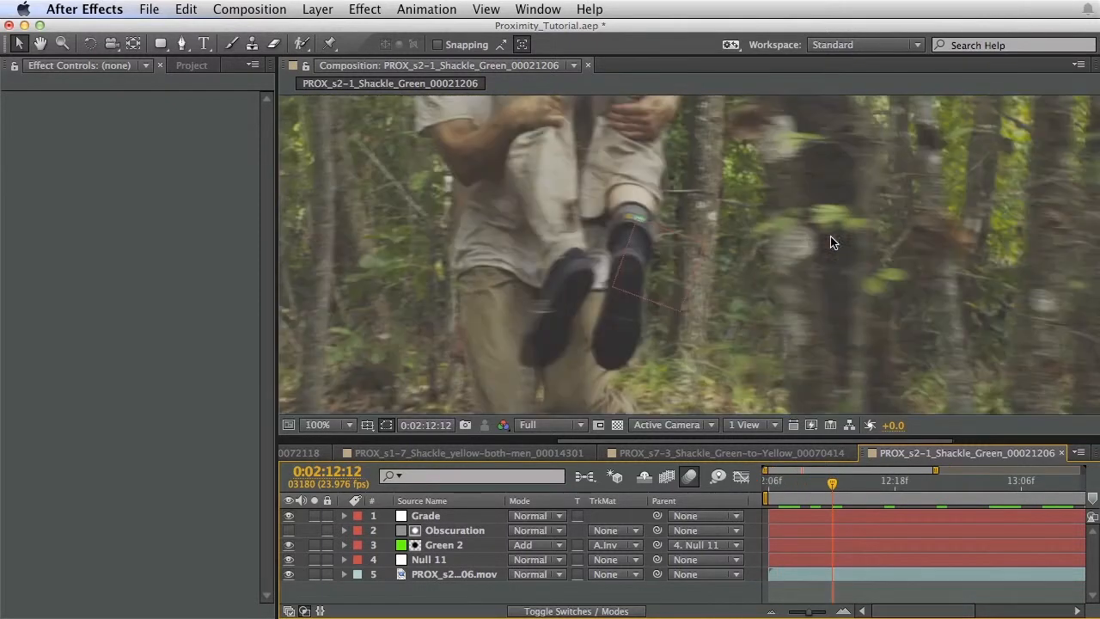
# Step: Start a motion track on the PROX_s2-1 footage layer at 0:02:12:12 and fit an enlarged track point around the ankle shackle
pyautogui.press('space')
pyautogui.moveTo(691, 248); pyautogui.dragTo(726, 344)
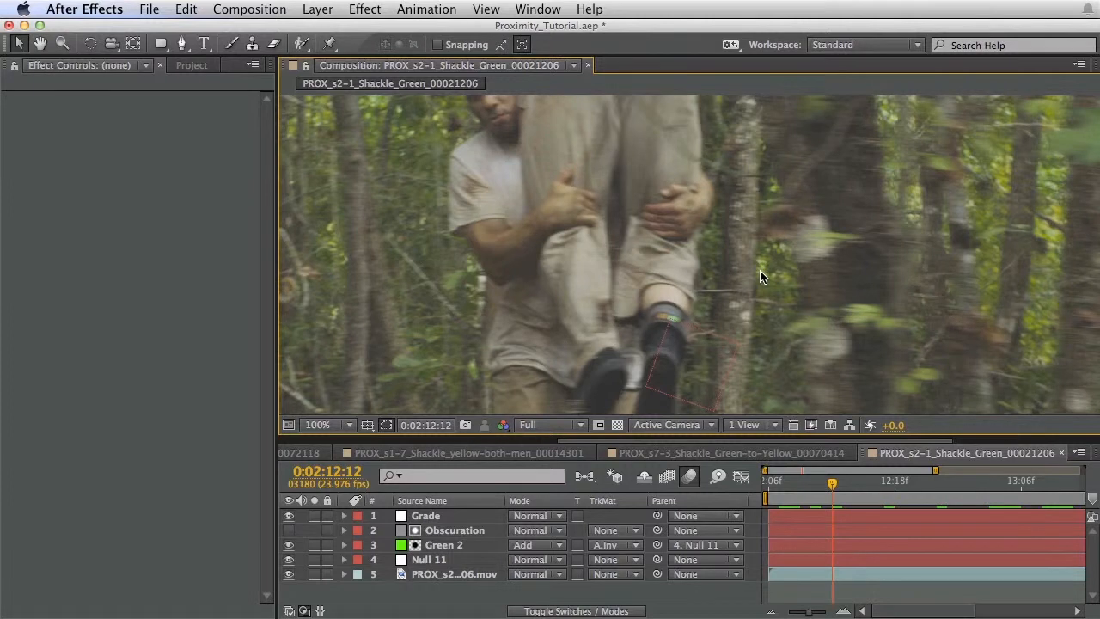
pyautogui.click(408, 572)
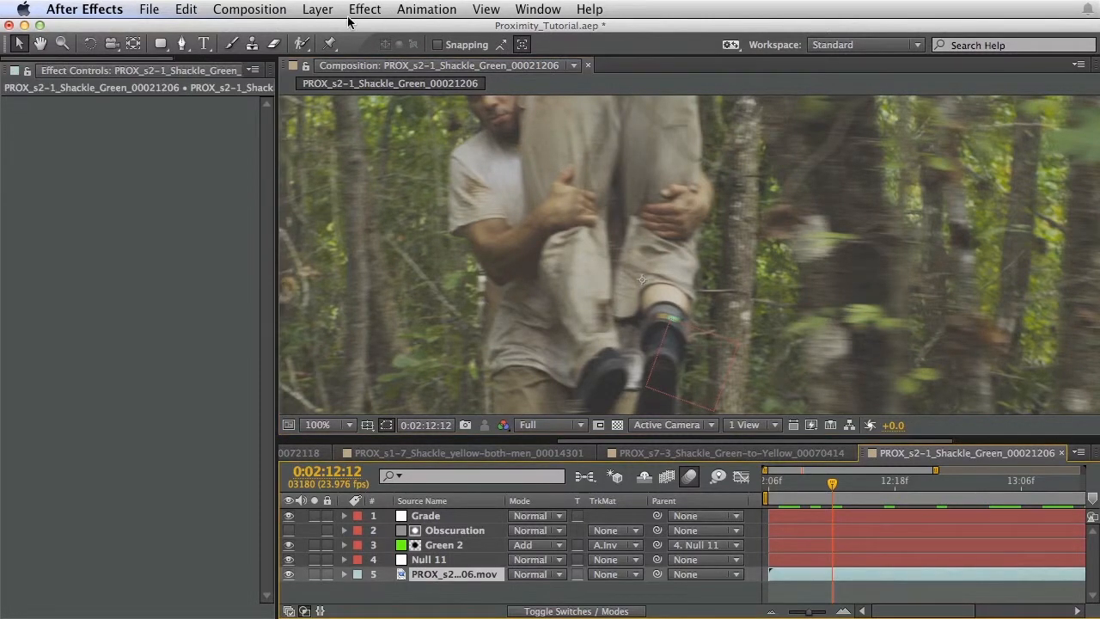
pyautogui.click(364, 10)
pyautogui.moveTo(408, 7)
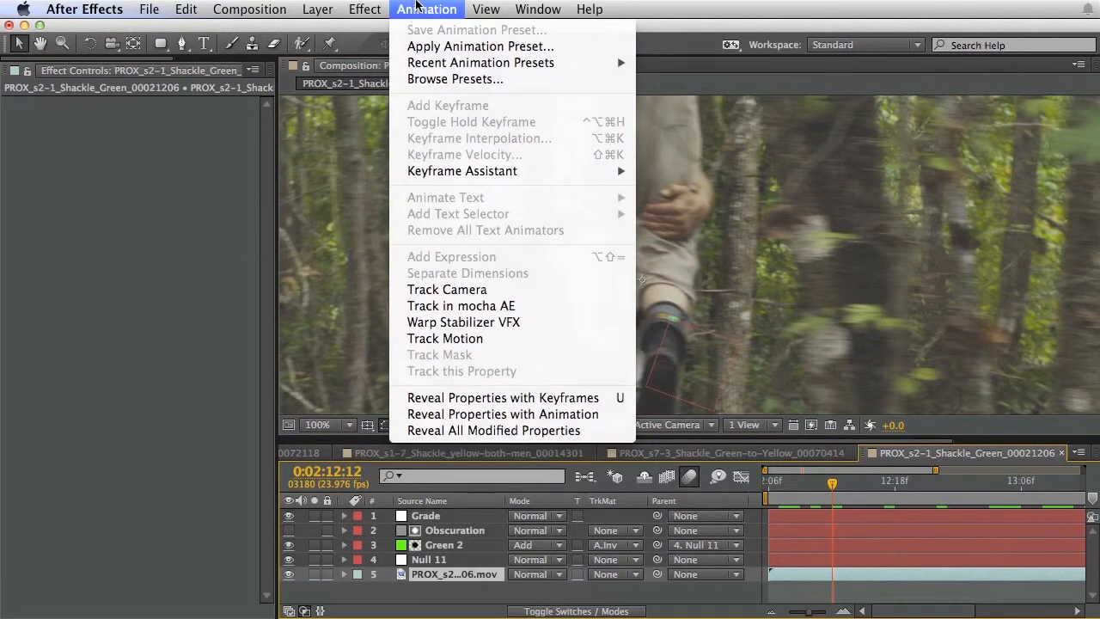
pyautogui.click(412, 341)
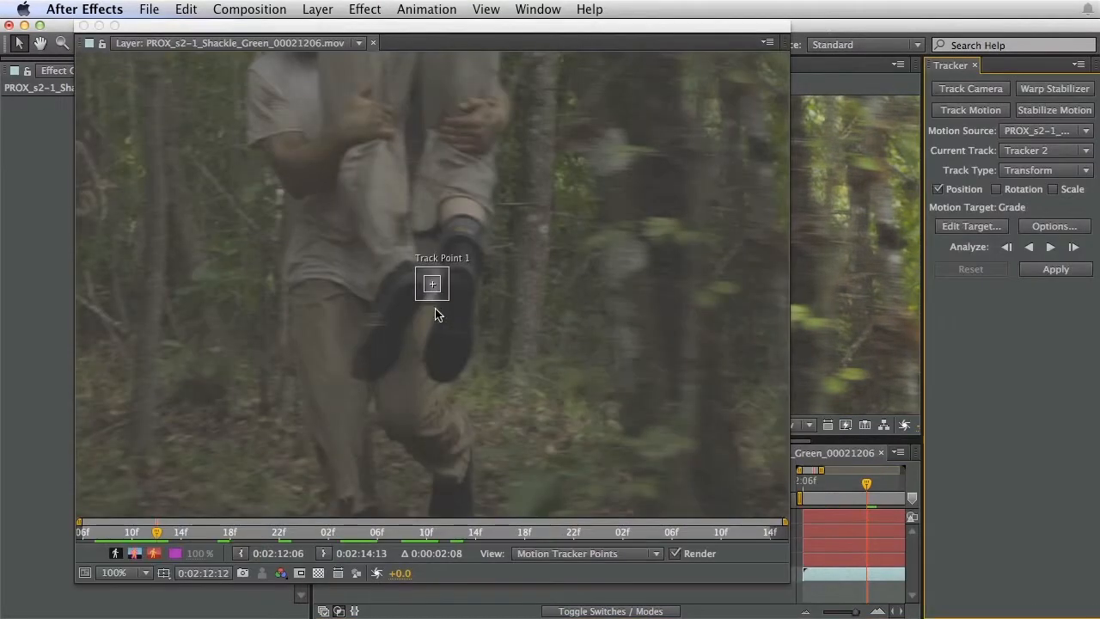
pyautogui.moveTo(432, 290); pyautogui.dragTo(532, 296)
pyautogui.moveTo(470, 255)
pyautogui.mouseDown()
pyautogui.moveTo(496, 285)
pyautogui.moveTo(474, 248)
pyautogui.moveTo(483, 245)
pyautogui.mouseUp()
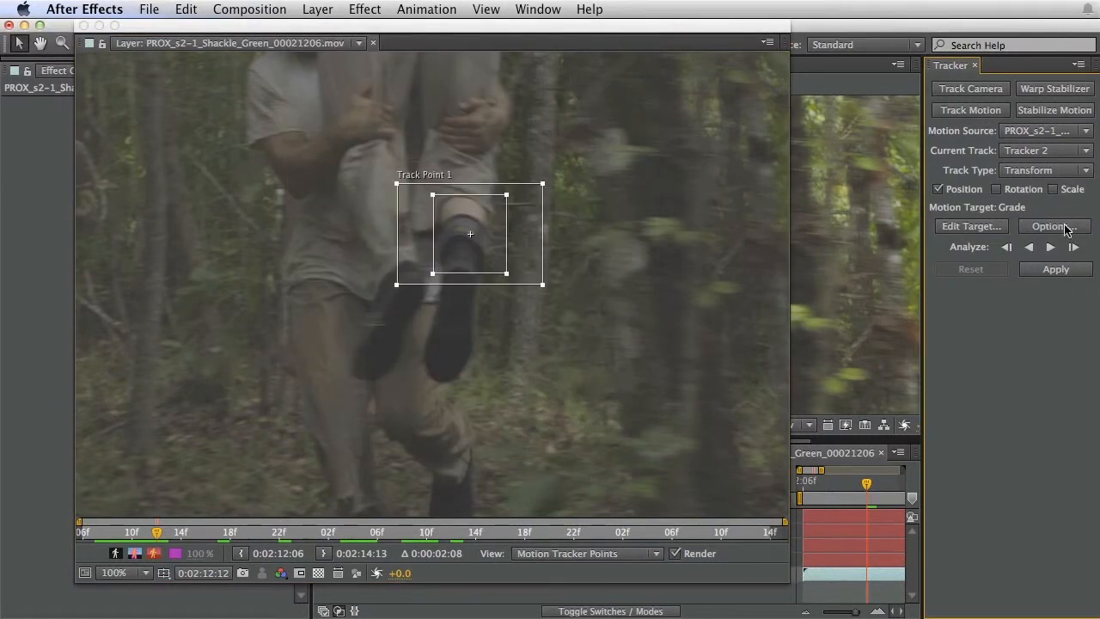
# Step: Analyze the ankle track forward one frame at a time to 0:02:12:17
pyautogui.click(1074, 248)
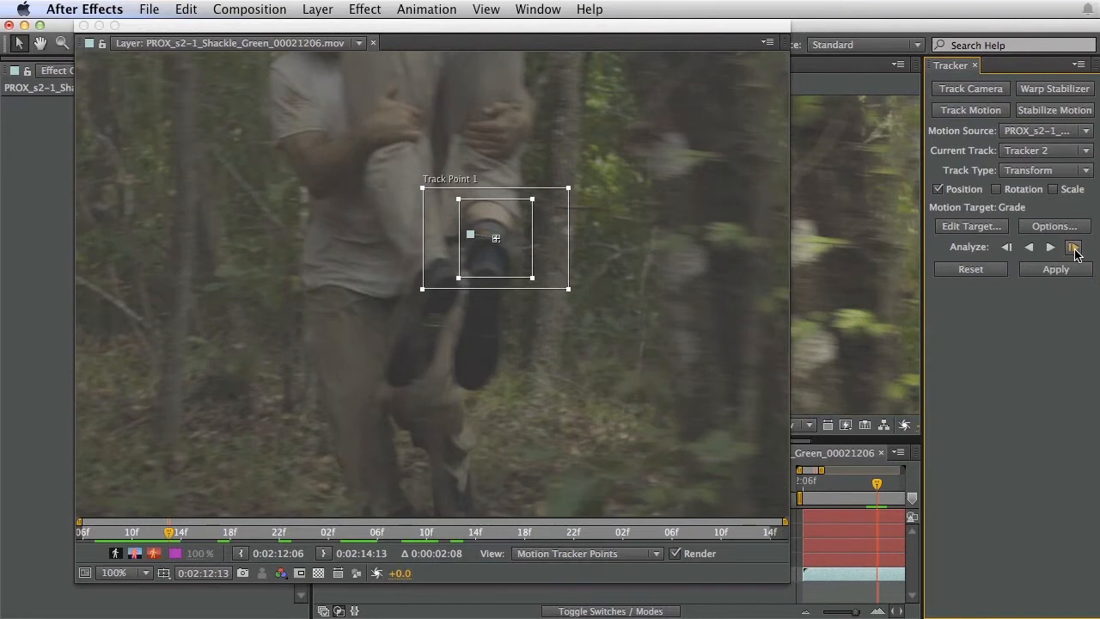
pyautogui.click(1073, 247)
pyautogui.click(1074, 248)
pyautogui.click(1074, 248)
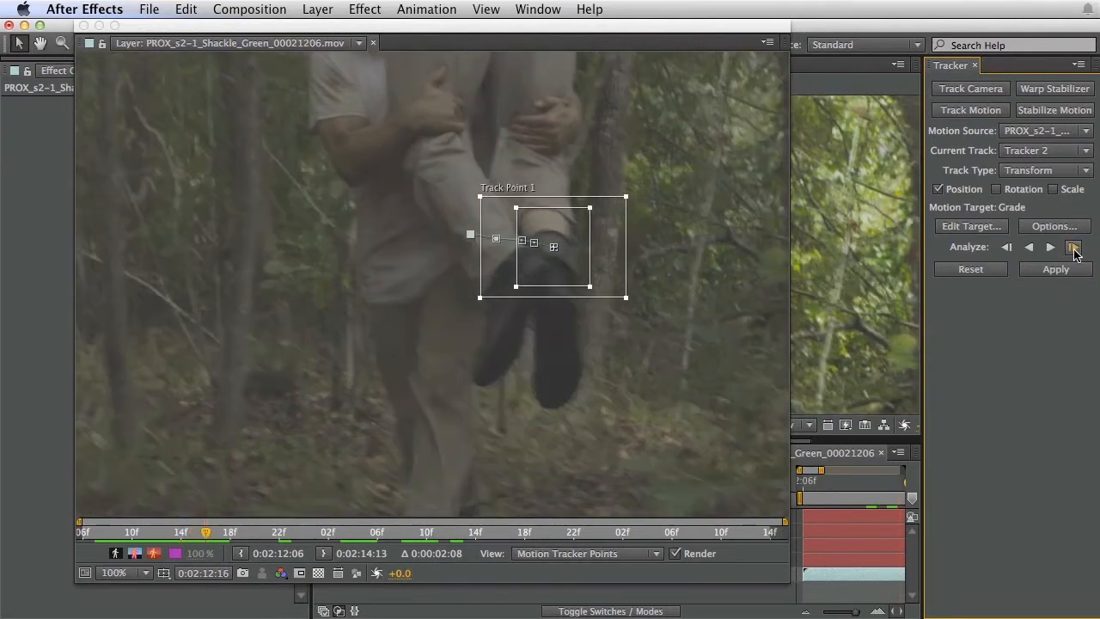
pyautogui.click(1073, 247)
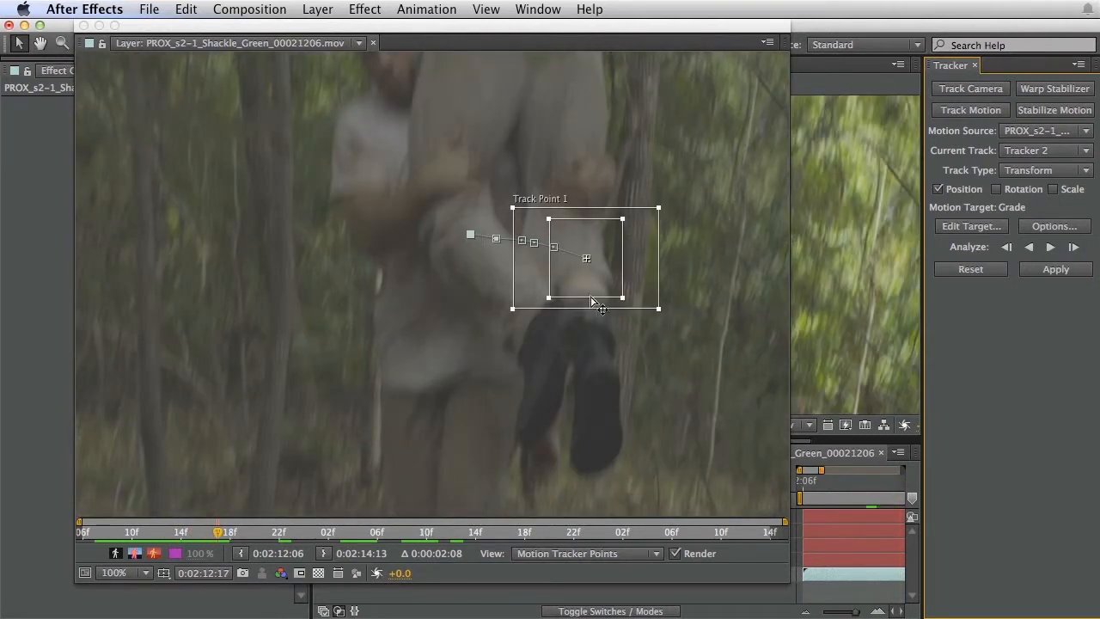
# Step: Recentre the track point on the ankle, enlarge its search region and analyze forward to 0:02:12:19
pyautogui.moveTo(609, 324); pyautogui.dragTo(613, 339)
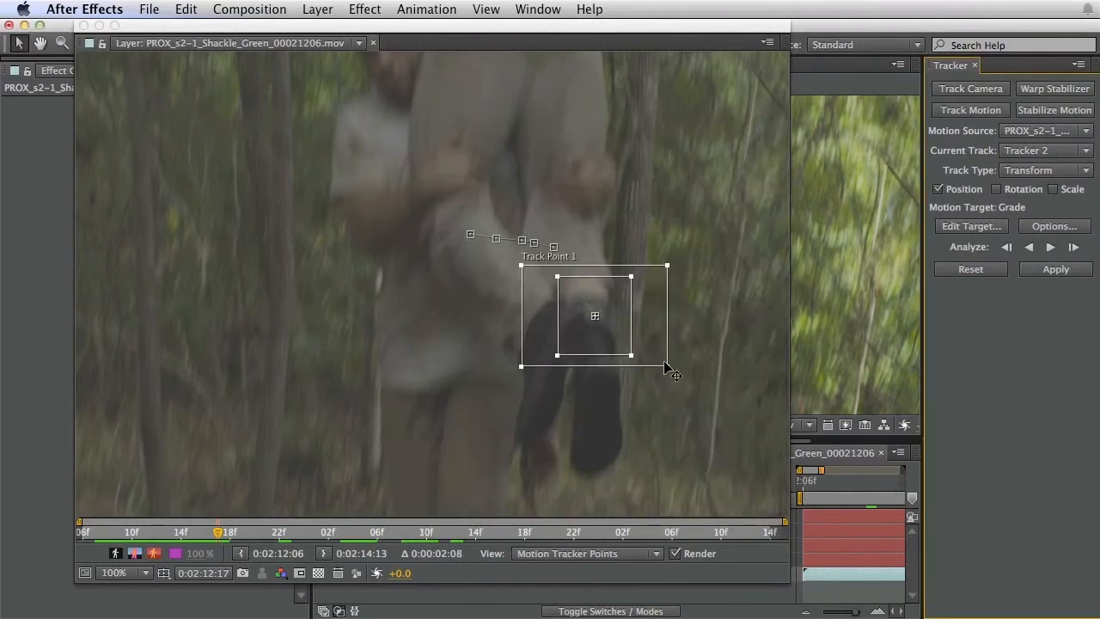
pyautogui.moveTo(664, 366); pyautogui.dragTo(699, 445)
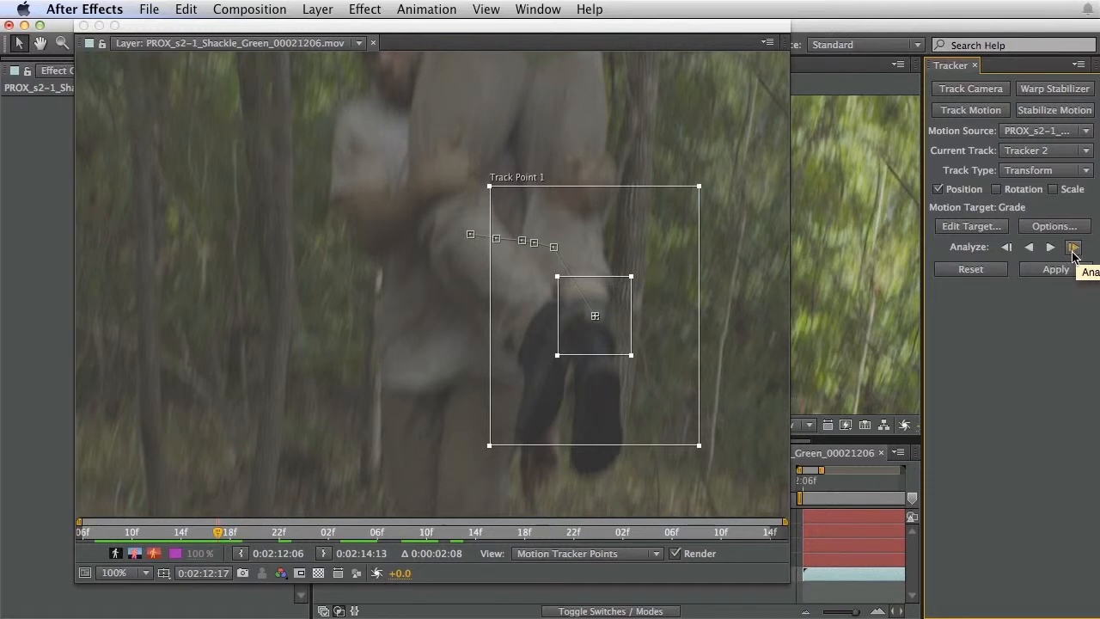
pyautogui.click(1073, 250)
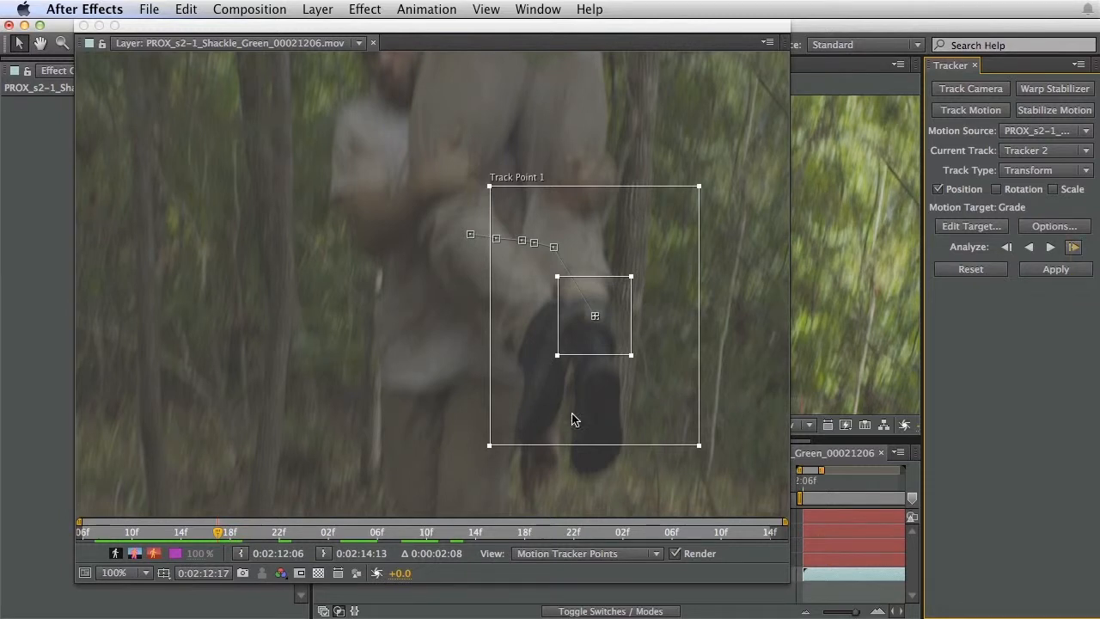
pyautogui.click(784, 580)
pyautogui.click(1075, 248)
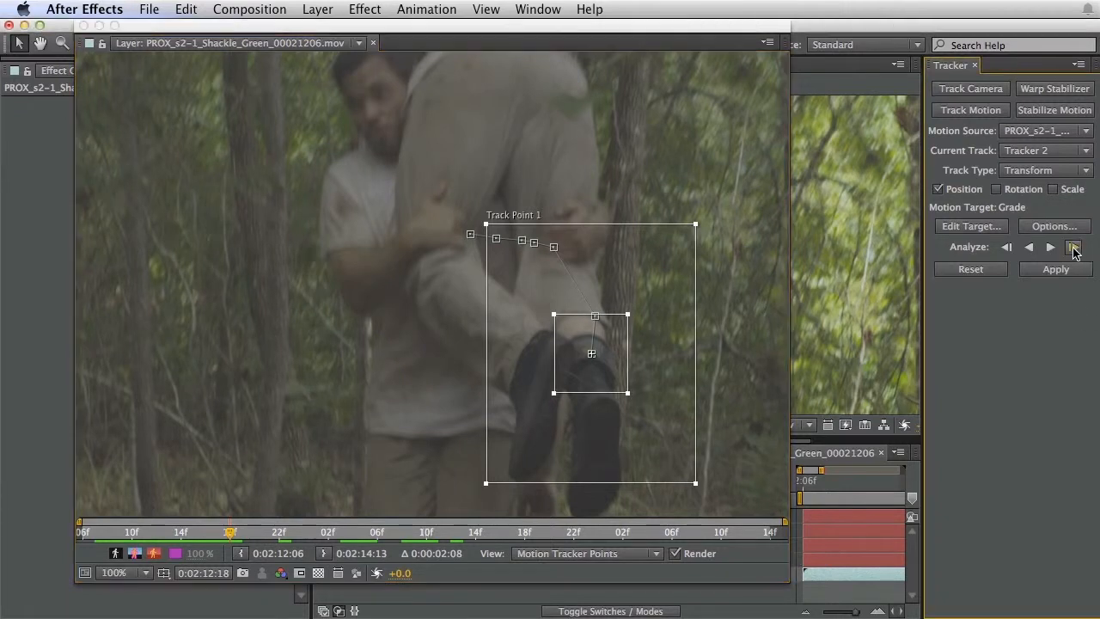
pyautogui.click(1073, 249)
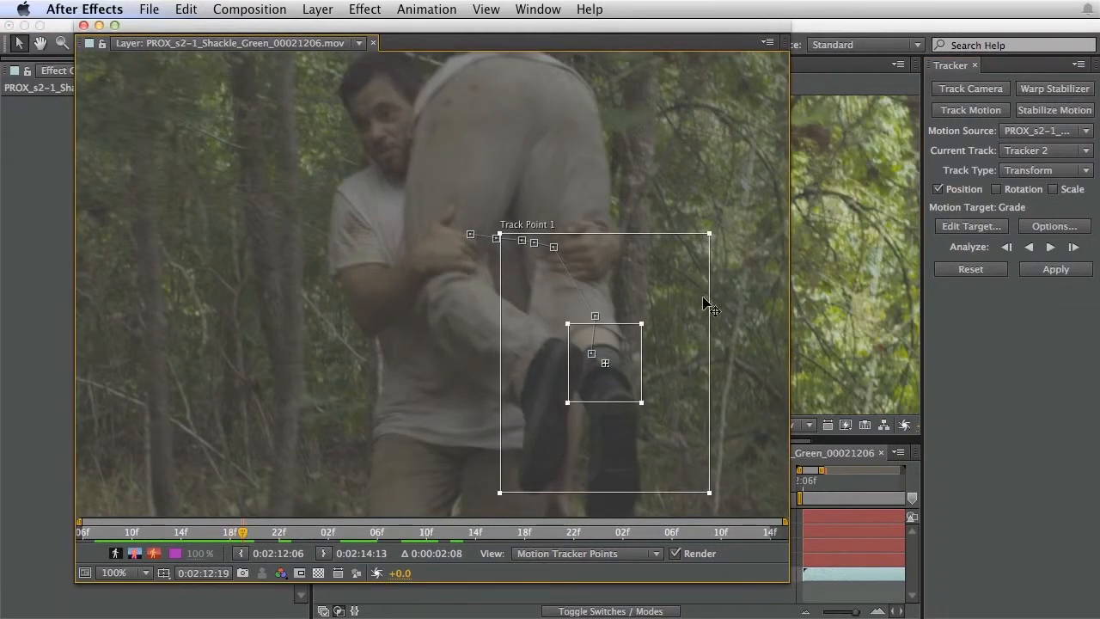
# Step: Examine the footage frame by frame up to 0:02:13:00 and close the layer viewer
pyautogui.press('pagedown')
pyautogui.press('pagedown')
pyautogui.press('pagedown')
pyautogui.press('pagedown')
pyautogui.press('pagedown')
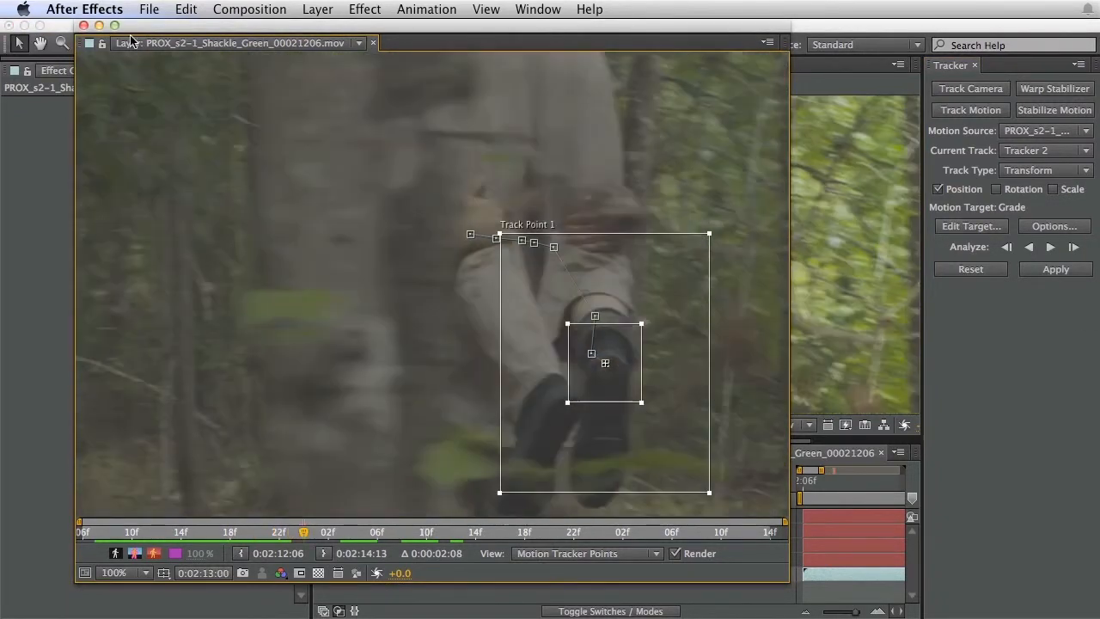
pyautogui.click(83, 25)
# Step: Step the composition to 0:02:13:02 and examine the carried man's ankle area behind the foreground tree
pyautogui.press('space')
pyautogui.moveTo(651, 327); pyautogui.dragTo(807, 180)
pyautogui.scroll(-1, 699, 184)
pyautogui.press('space')
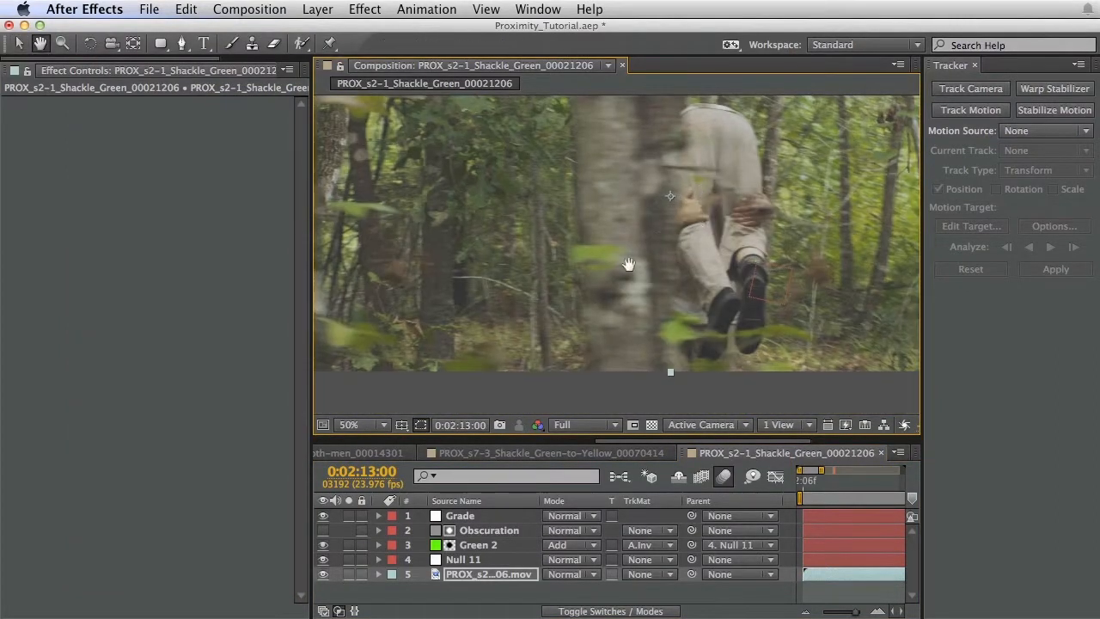
pyautogui.moveTo(699, 184); pyautogui.dragTo(645, 258)
pyautogui.press('pagedown')
pyautogui.press('pagedown')
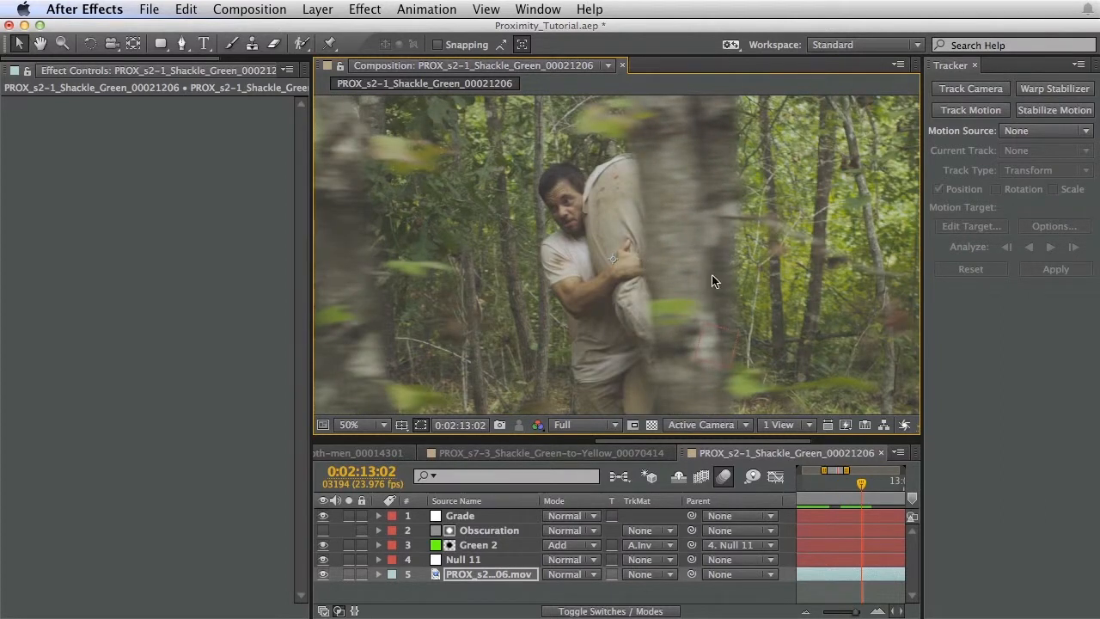
pyautogui.press('space')
pyautogui.moveTo(712, 276); pyautogui.dragTo(675, 242)
# Step: Select Null 11 and examine its motion path in an enlarged composition view, frame by frame up to 0:02:13:06
pyautogui.click(479, 563)
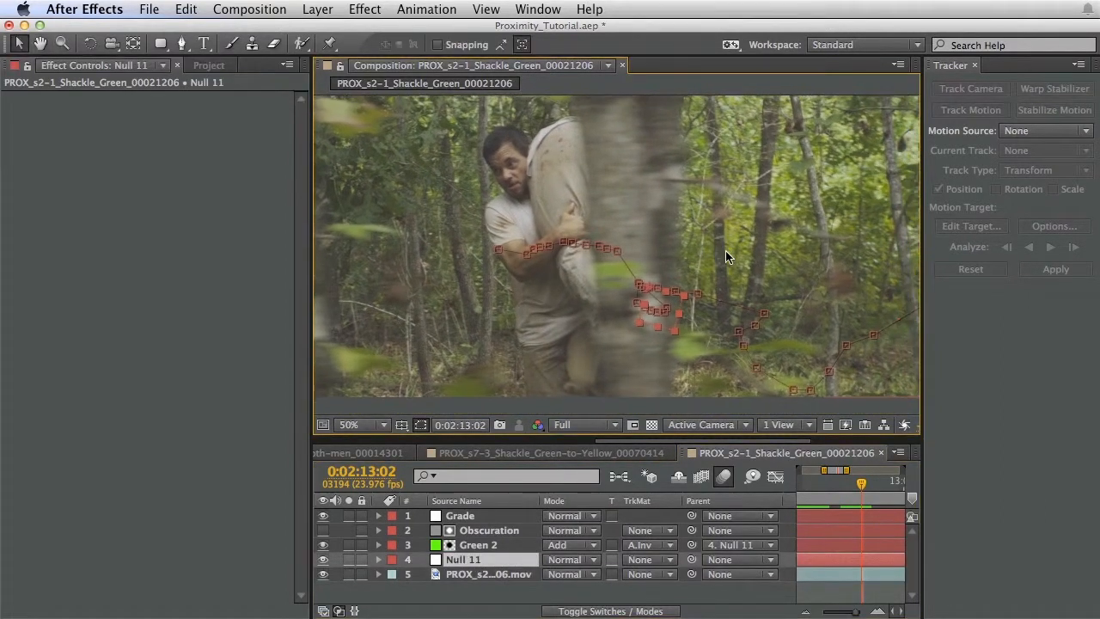
pyautogui.press('.')
pyautogui.press('`')
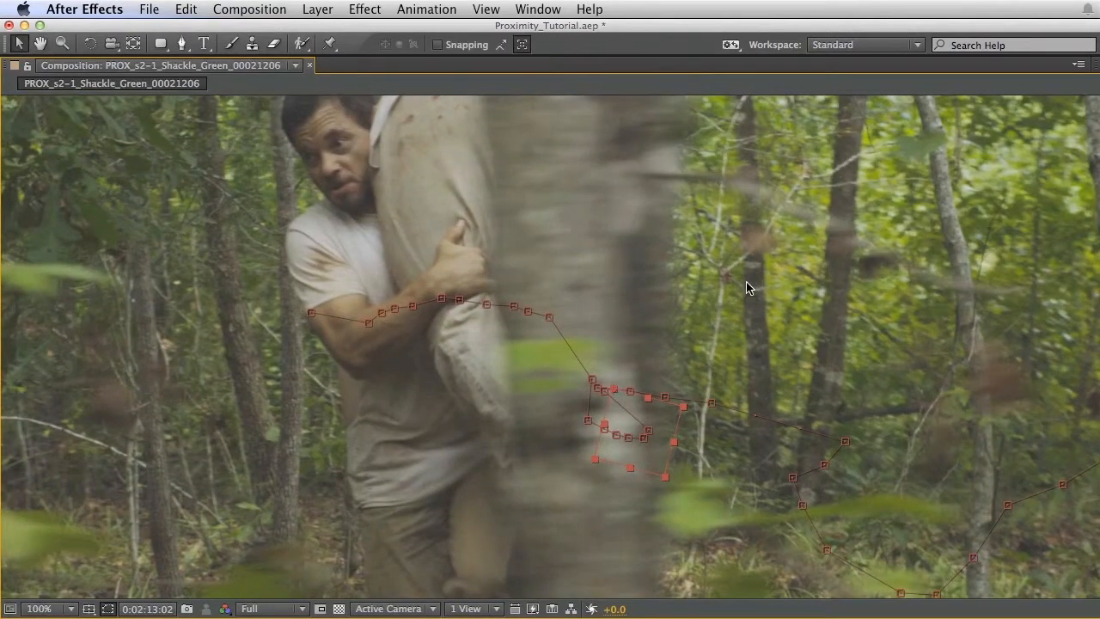
pyautogui.press('pagedown')
pyautogui.press('pageup')
pyautogui.press('pagedown')
pyautogui.press('pagedown')
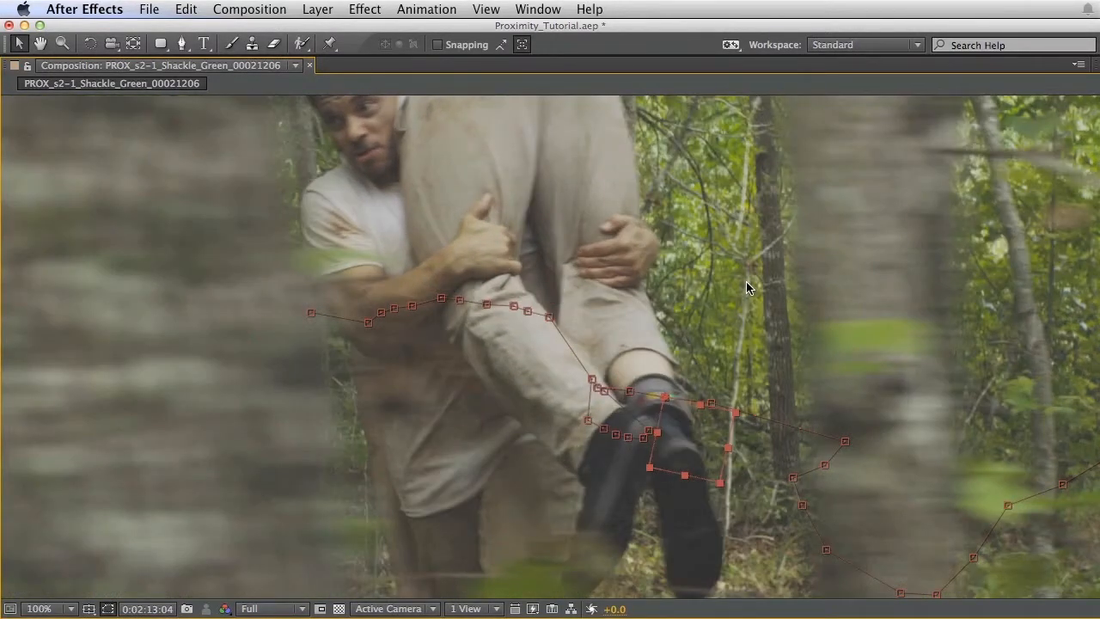
pyautogui.press('pagedown')
pyautogui.press('pagedown')
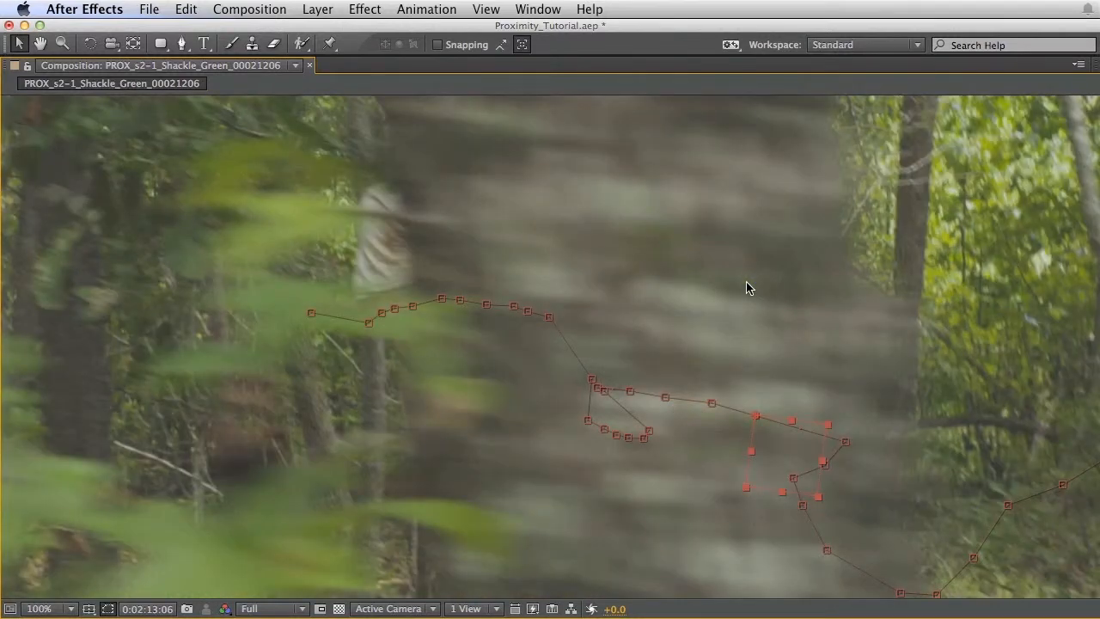
# Step: Compare Null 11's motion path with the obscured ankle back and forth through the frames up to 0:02:13:13
pyautogui.press('pagedown')
pyautogui.press('pageup')
pyautogui.press('pagedown')
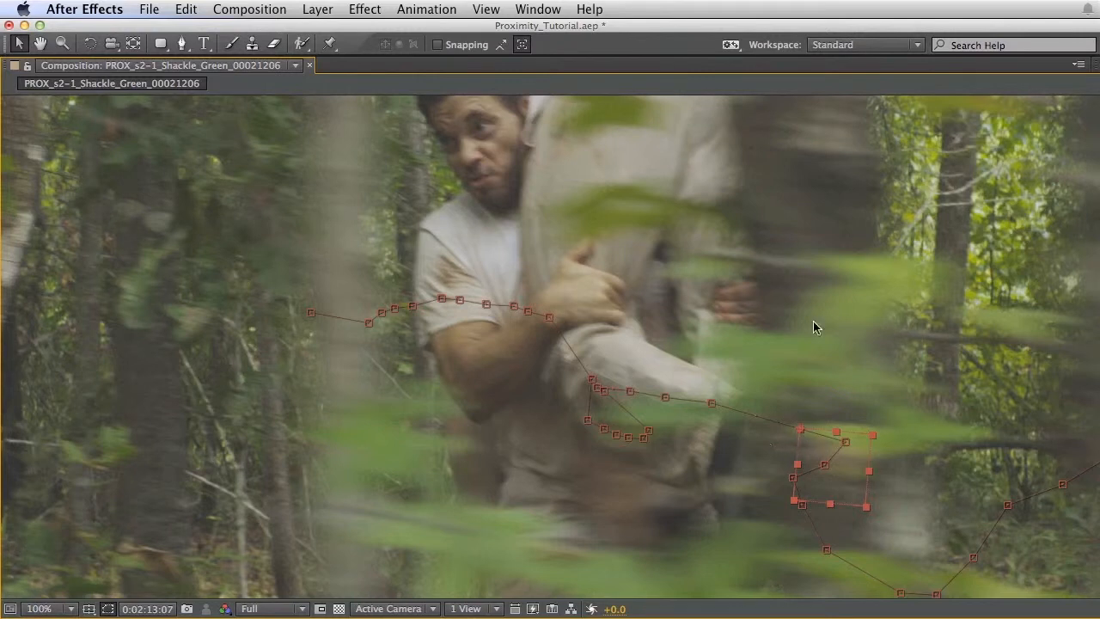
pyautogui.press('pagedown')
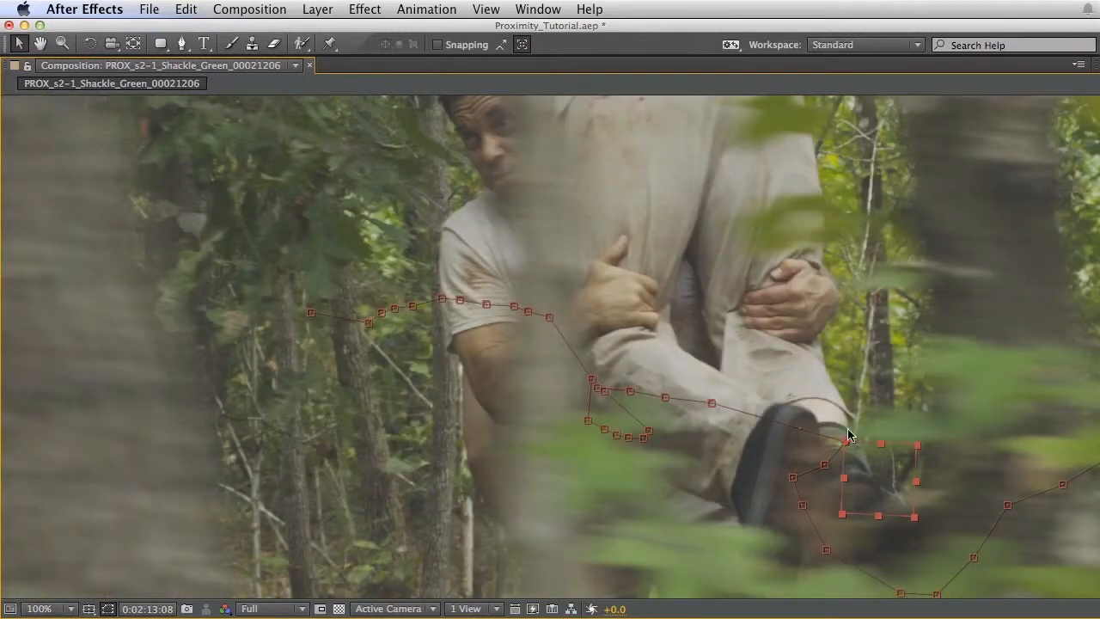
pyautogui.press('pageup')
pyautogui.press('pageup')
pyautogui.press('pageup')
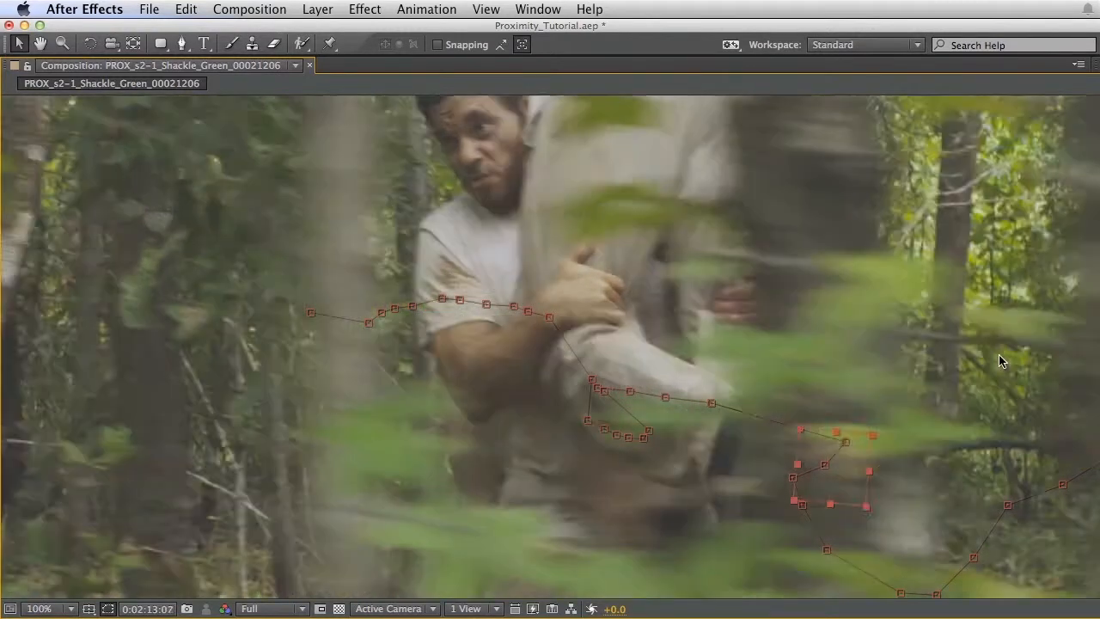
pyautogui.press('pagedown')
pyautogui.press('pagedown')
pyautogui.press('pagedown')
pyautogui.press('pagedown')
pyautogui.press('pagedown')
pyautogui.press('pagedown')
pyautogui.press('pagedown')
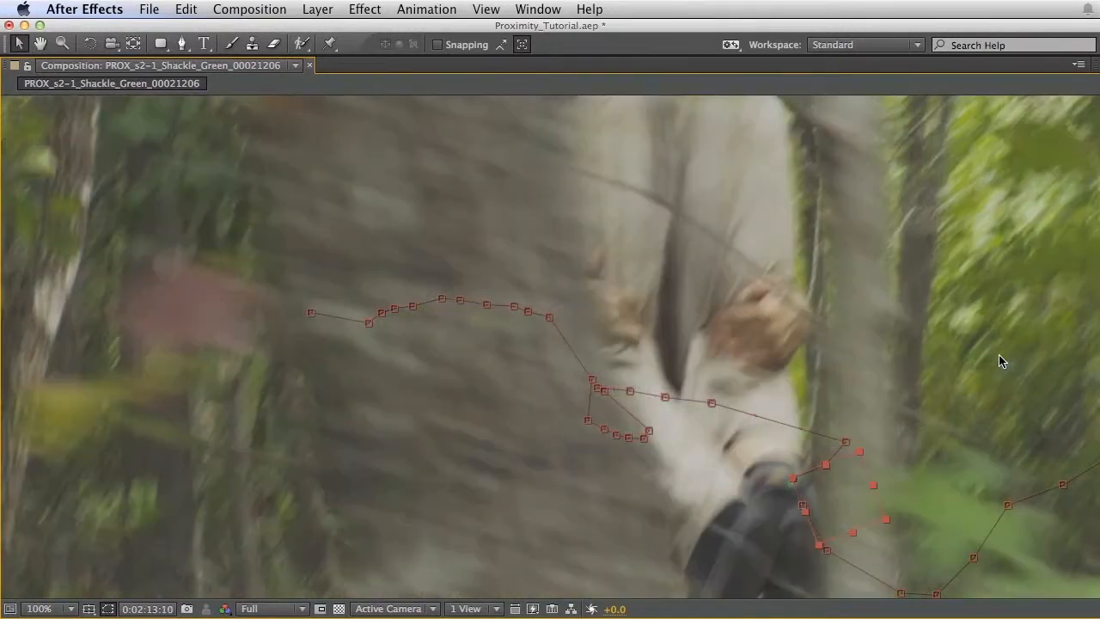
pyautogui.press('pagedown')
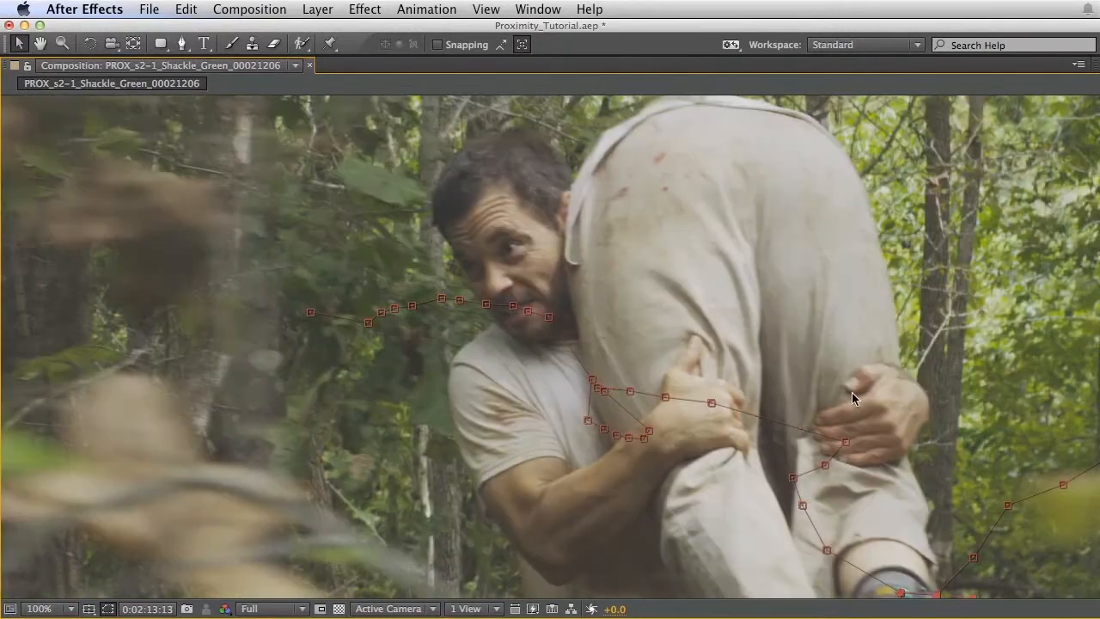
# Step: Restore the full panel layout and close the Tracker panel
pyautogui.moveTo(852, 392); pyautogui.dragTo(695, 172)
pyautogui.press('`')
pyautogui.moveTo(900, 339); pyautogui.dragTo(869, 395)
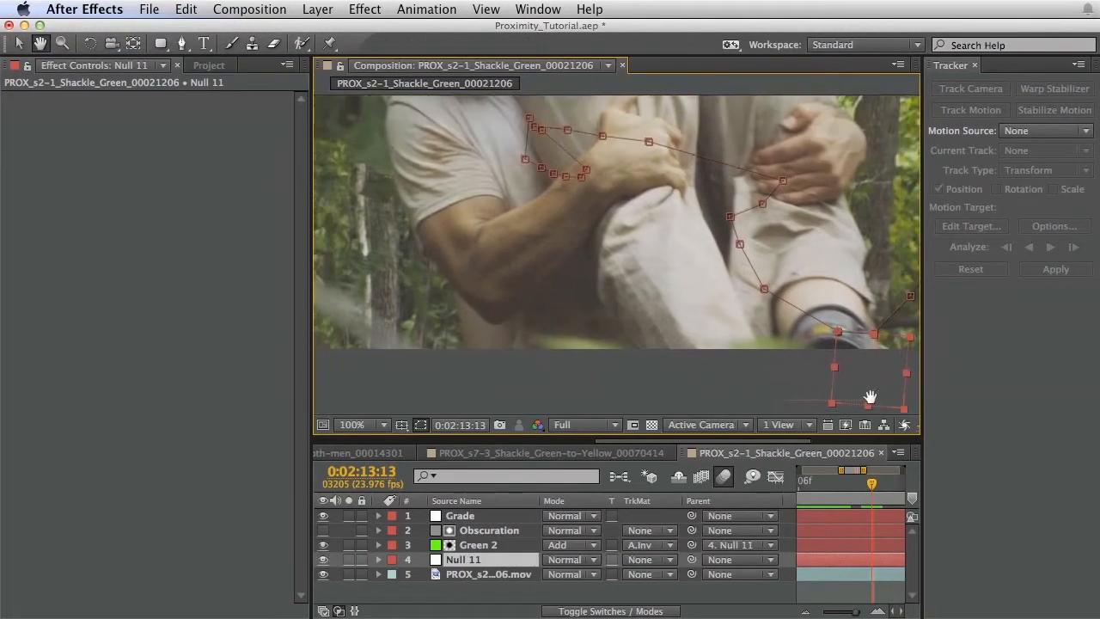
pyautogui.click(946, 310)
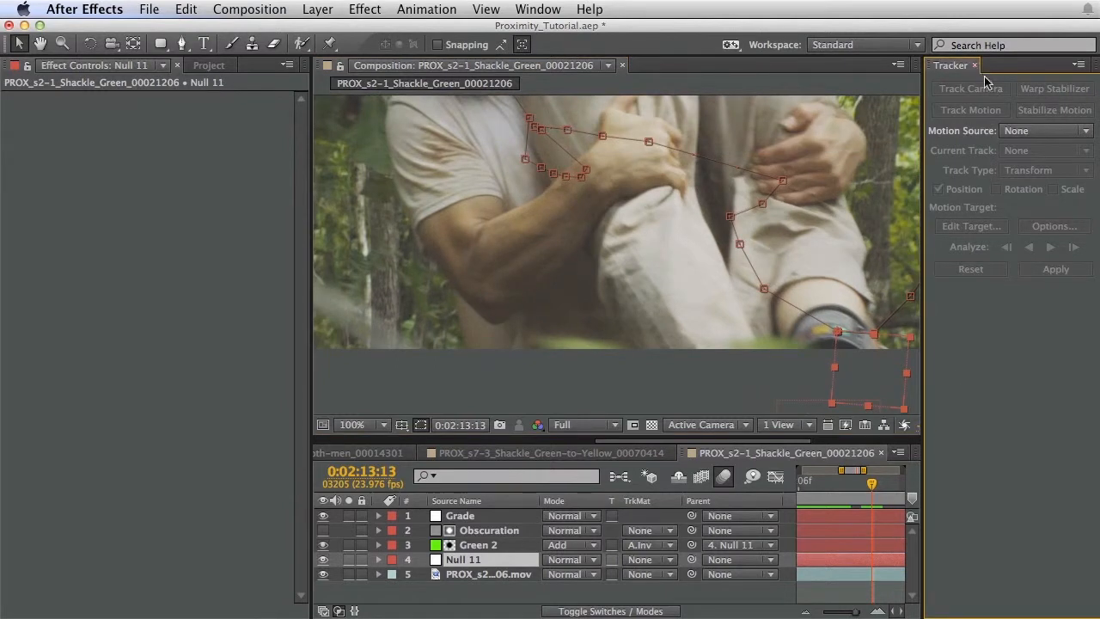
pyautogui.click(976, 66)
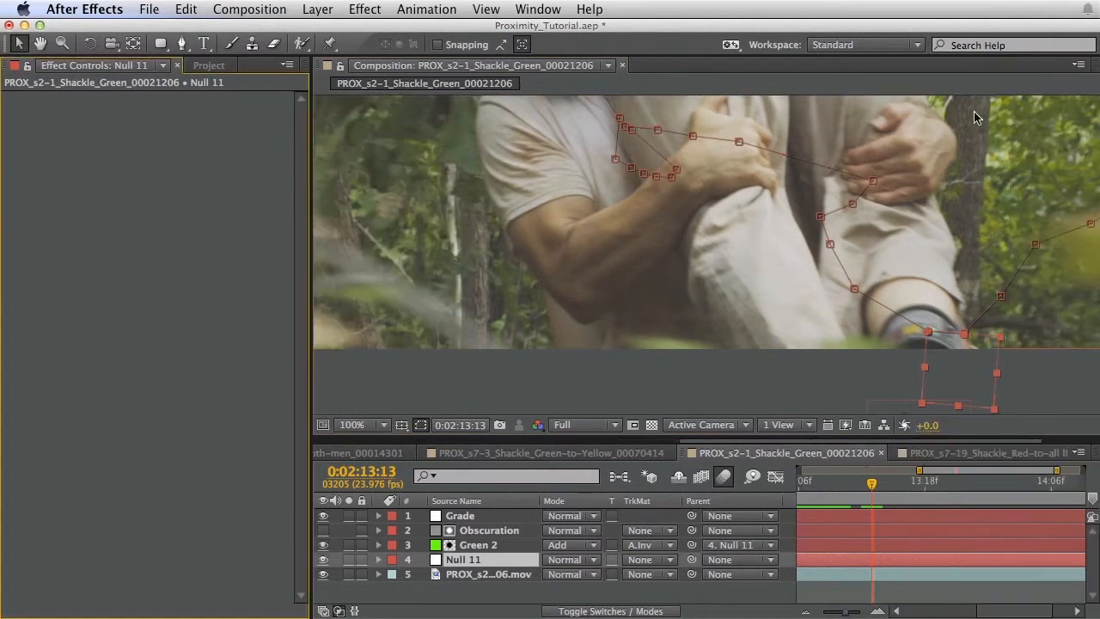
# Step: Examine Null 11's motion path around the ankle at 0:02:13:13 and extend the visible timeline back to the shot's start
pyautogui.moveTo(975, 111)
pyautogui.mouseDown()
pyautogui.moveTo(802, 281)
pyautogui.moveTo(807, 238)
pyautogui.mouseUp()
pyautogui.moveTo(834, 324); pyautogui.dragTo(854, 289)
pyautogui.moveTo(842, 381)
pyautogui.mouseDown()
pyautogui.moveTo(889, 317)
pyautogui.moveTo(857, 374)
pyautogui.mouseUp()
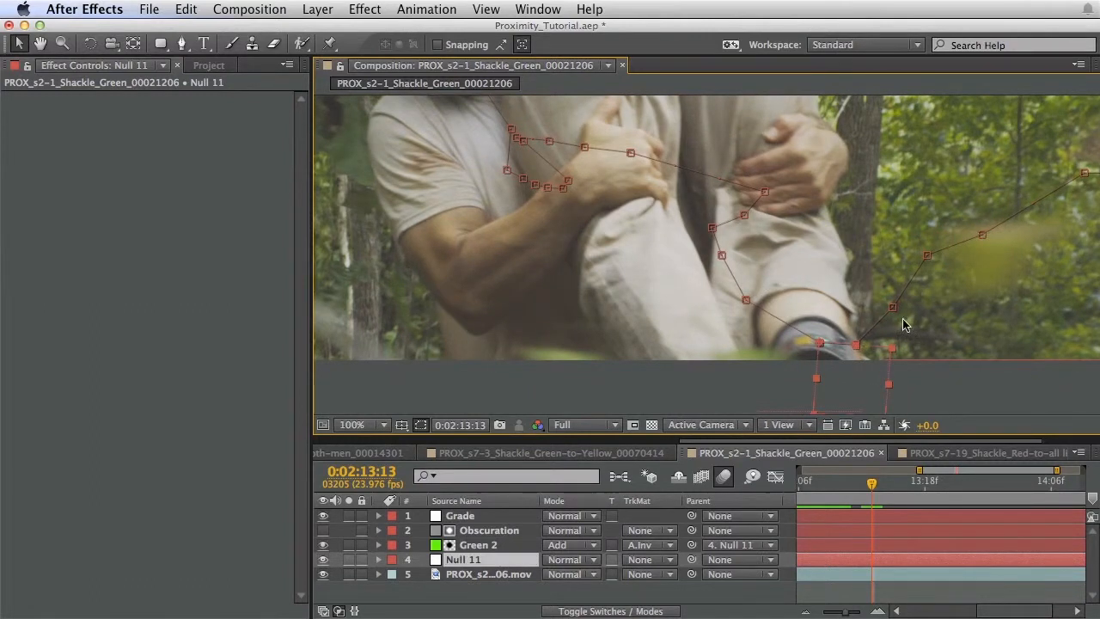
pyautogui.moveTo(815, 280); pyautogui.dragTo(814, 287)
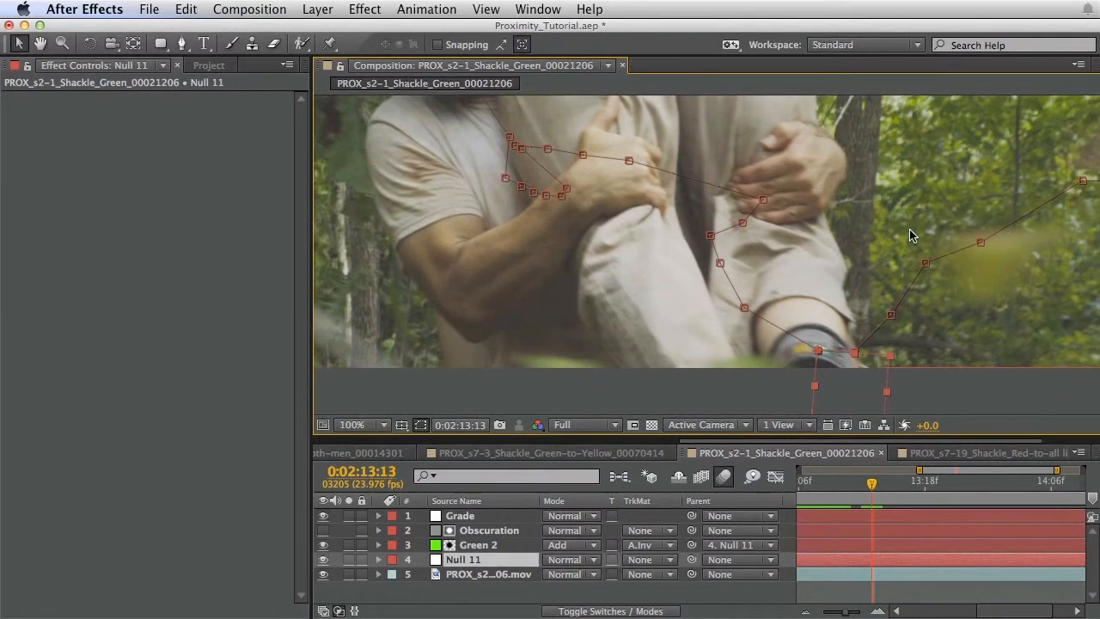
pyautogui.press(',')
pyautogui.moveTo(835, 234); pyautogui.dragTo(880, 289)
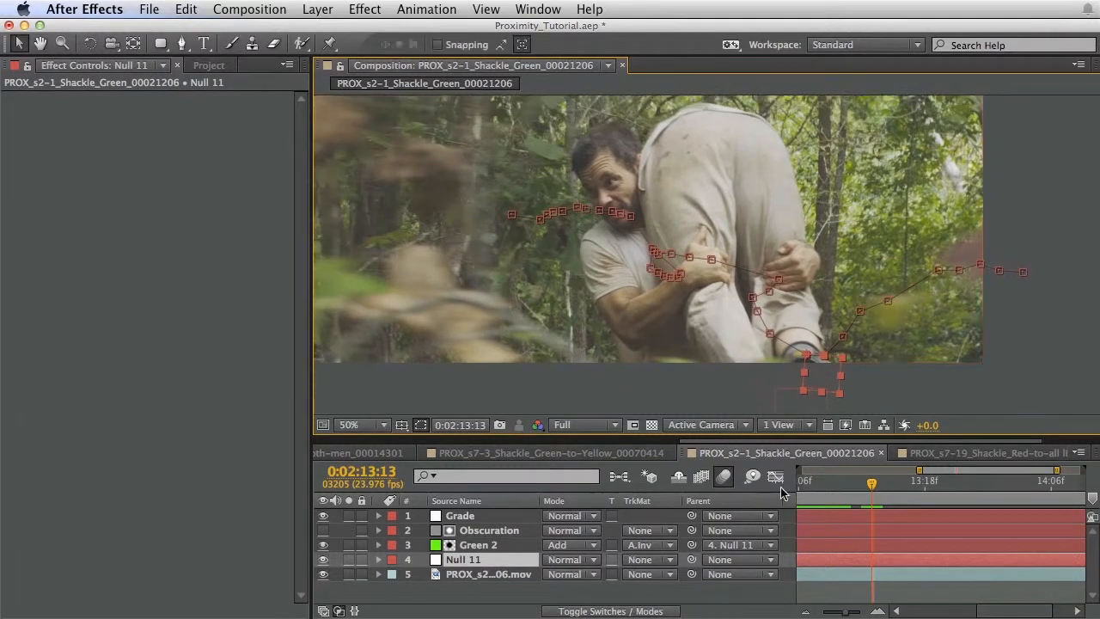
pyautogui.moveTo(920, 470); pyautogui.dragTo(798, 469)
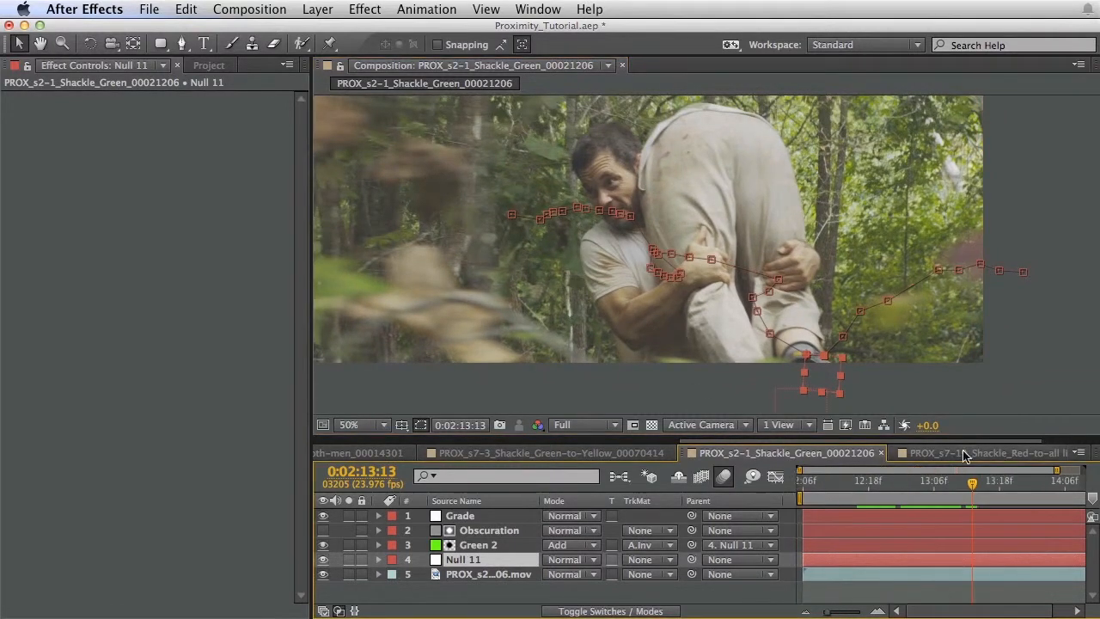
# Step: Open the PROX_s7-19_Shackle_Red-to-all lights blinking_00082820 composition and examine the shackle lights from 0:08:29:04 to 0:08:29:11
pyautogui.click(945, 453)
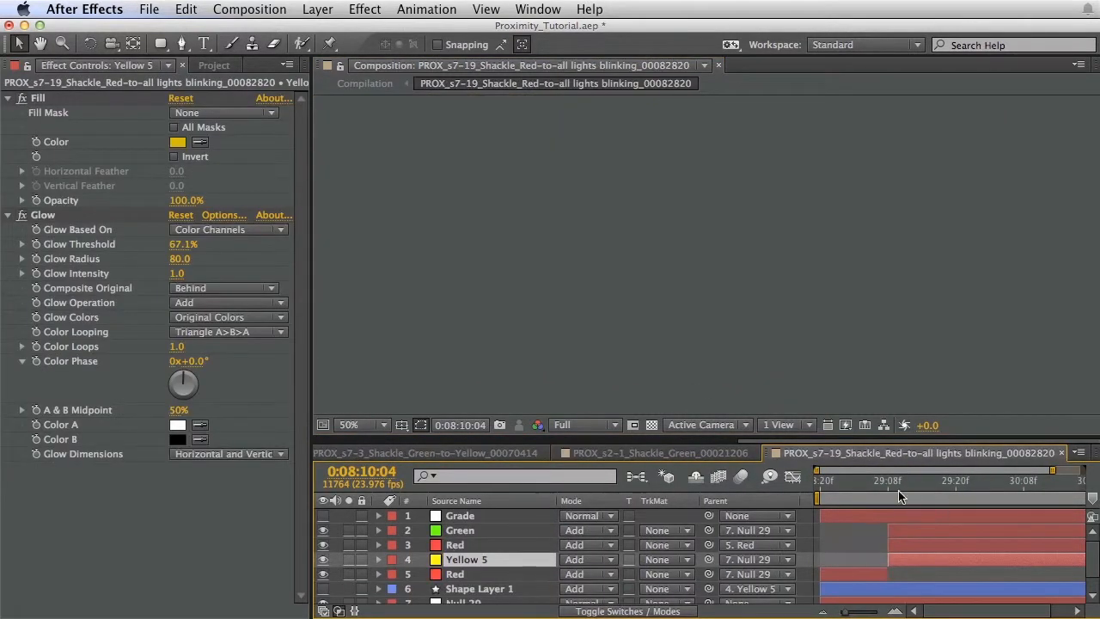
pyautogui.click(871, 488)
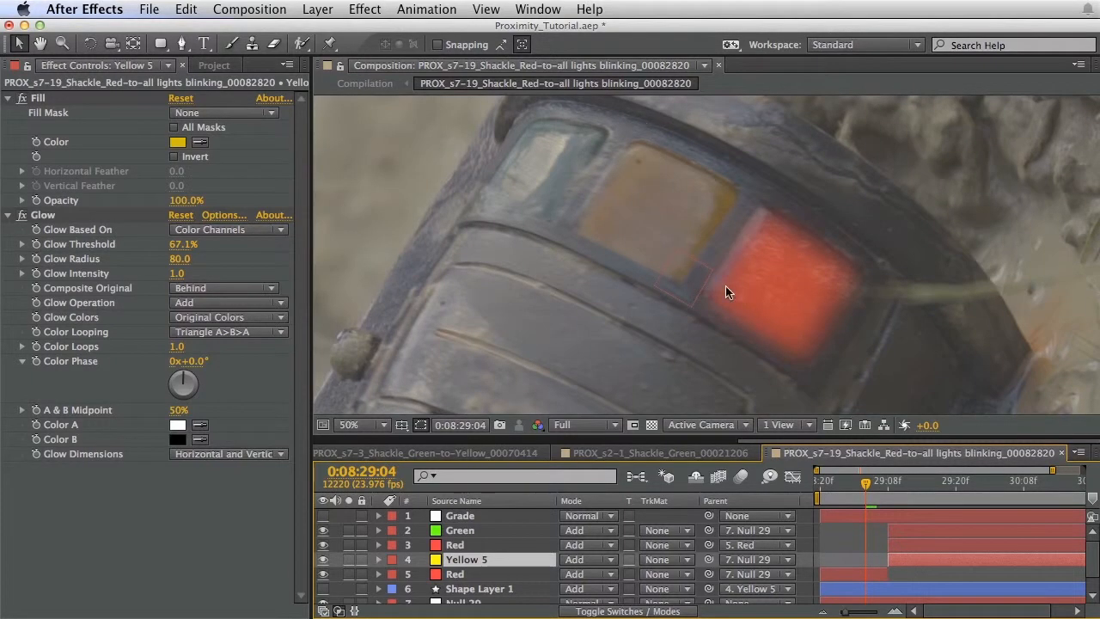
pyautogui.moveTo(872, 484); pyautogui.dragTo(899, 484)
pyautogui.press('pagedown')
pyautogui.press('pagedown')
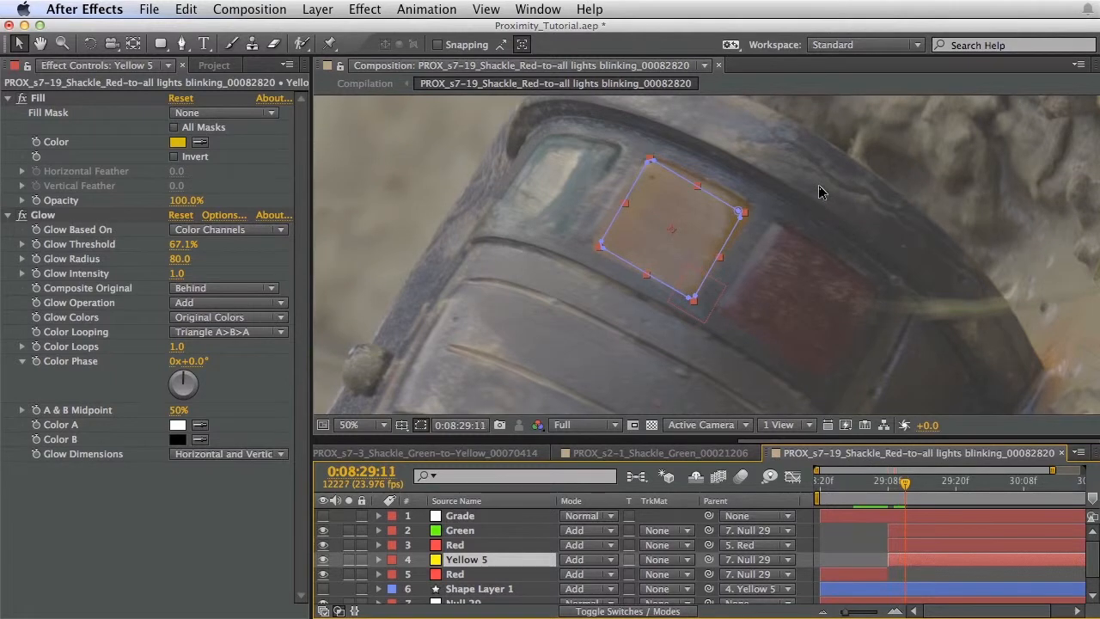
# Step: Compare the shackle lights at 0:08:29:14, 0:08:28:22 and 0:08:29:09, before and after all three start blinking
pyautogui.press('pagedown')
pyautogui.press('pagedown')
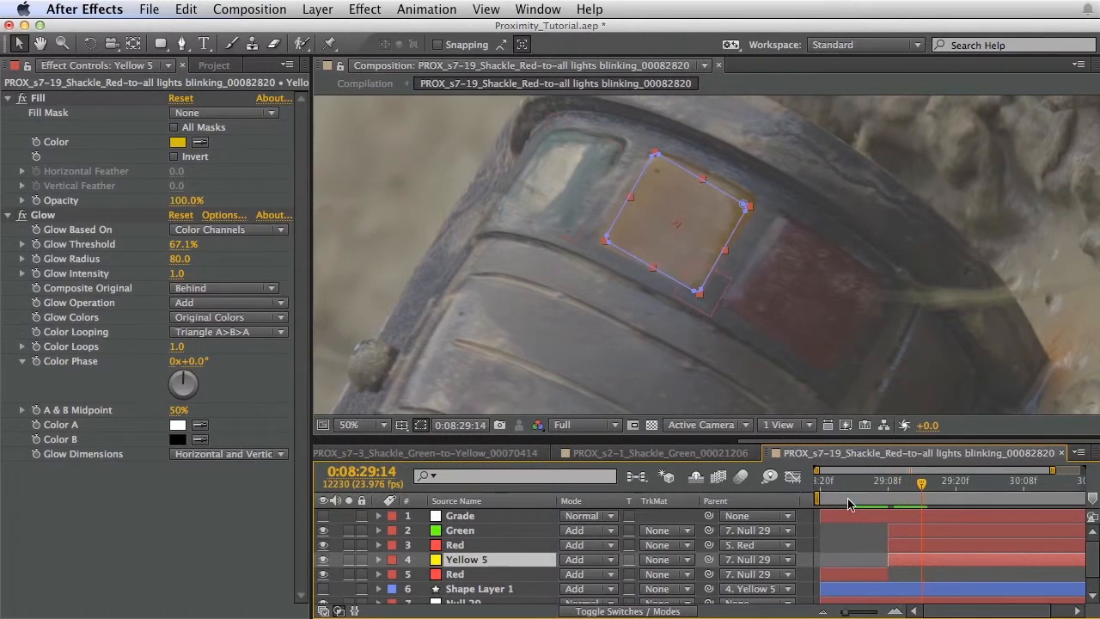
pyautogui.moveTo(839, 487); pyautogui.dragTo(830, 356)
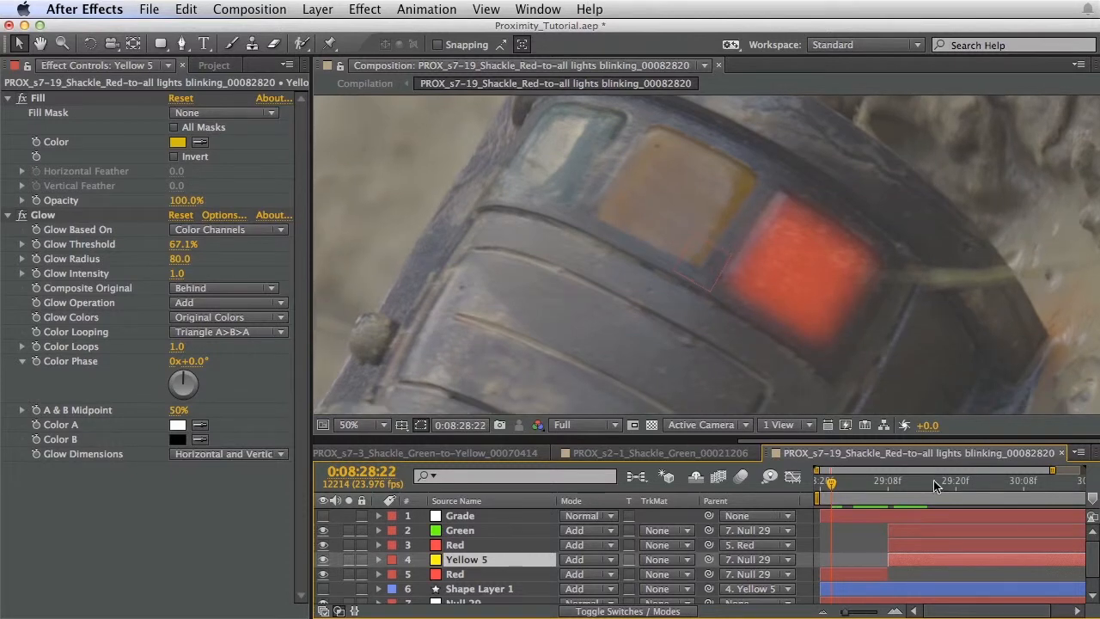
pyautogui.click(873, 483)
pyautogui.press('pagedown')
pyautogui.press('pagedown')
pyautogui.press('pagedown')
pyautogui.press('pagedown')
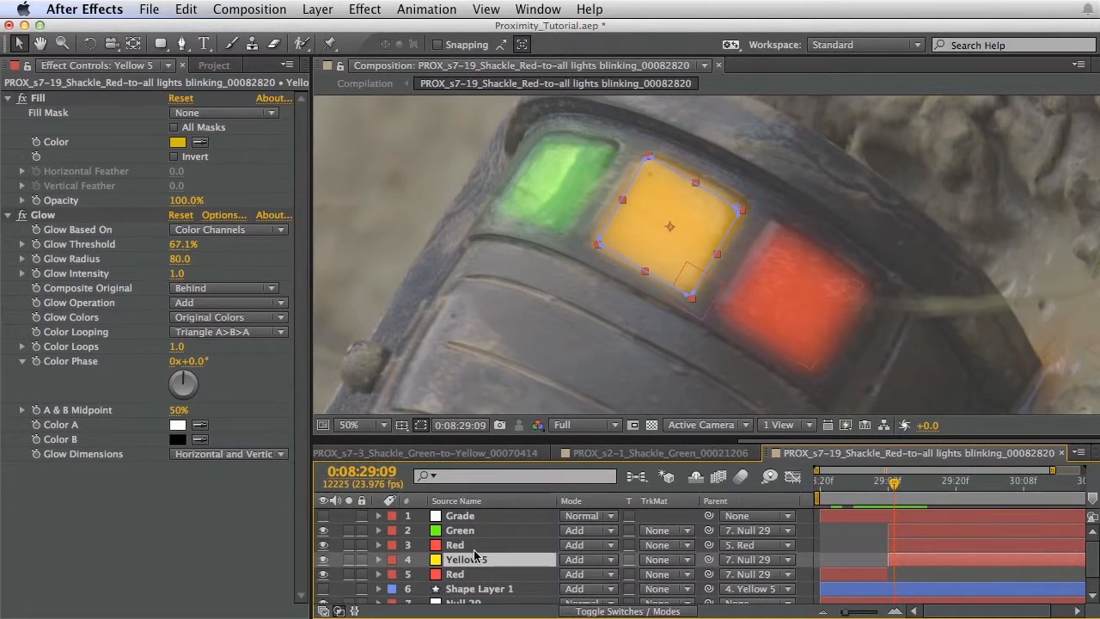
# Step: Play and step through the blinking lights frame by frame from 0:08:29:09 to 0:08:29:20
pyautogui.press('space')
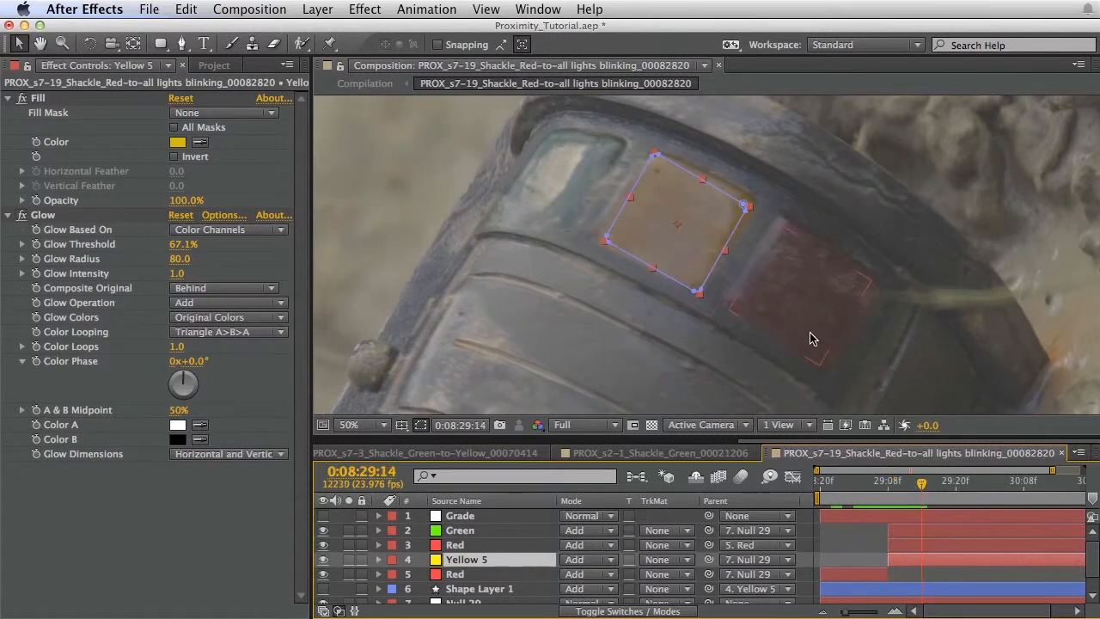
pyautogui.press('pageup')
pyautogui.press('pageup')
pyautogui.press('pageup')
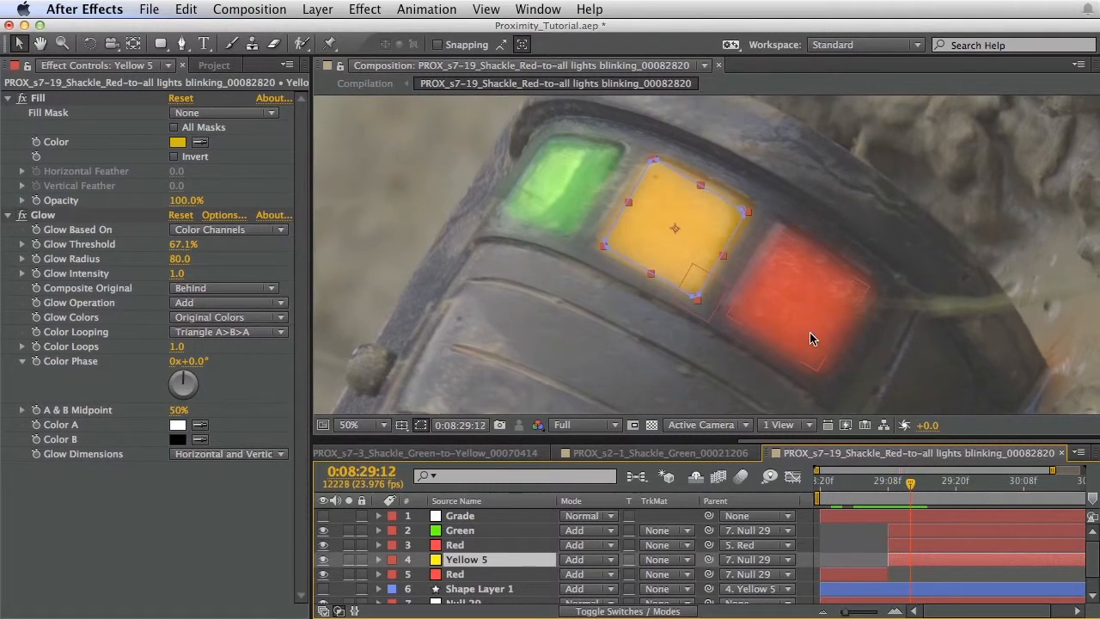
pyautogui.press('pagedown')
pyautogui.press('pagedown')
pyautogui.press('pagedown')
pyautogui.press('pagedown')
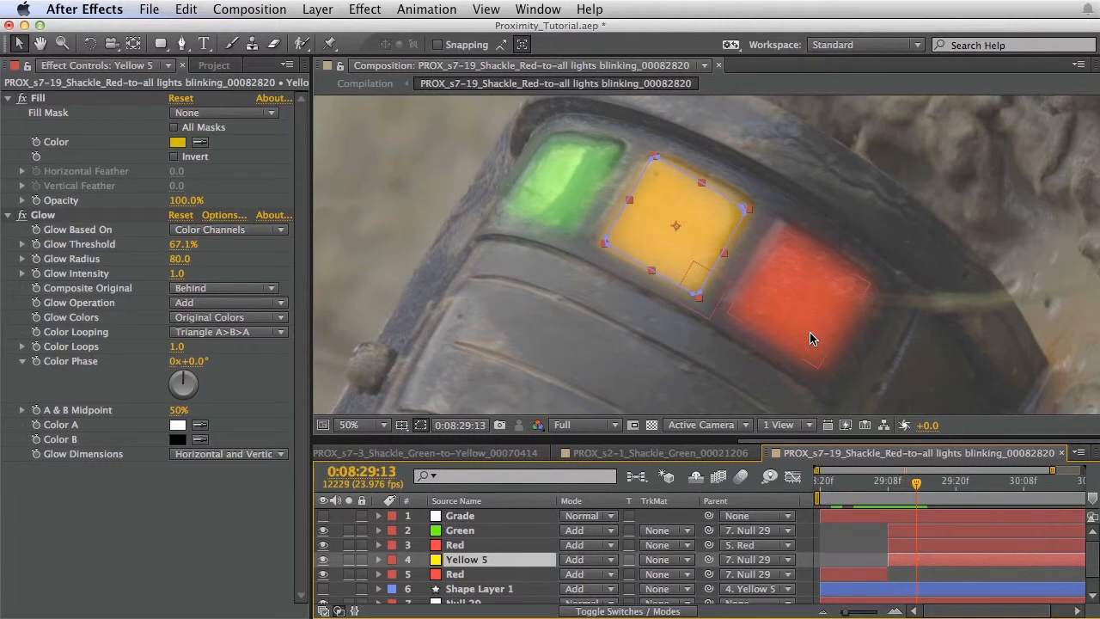
pyautogui.press('pagedown')
pyautogui.press('pagedown')
pyautogui.press('pagedown')
pyautogui.press('pagedown')
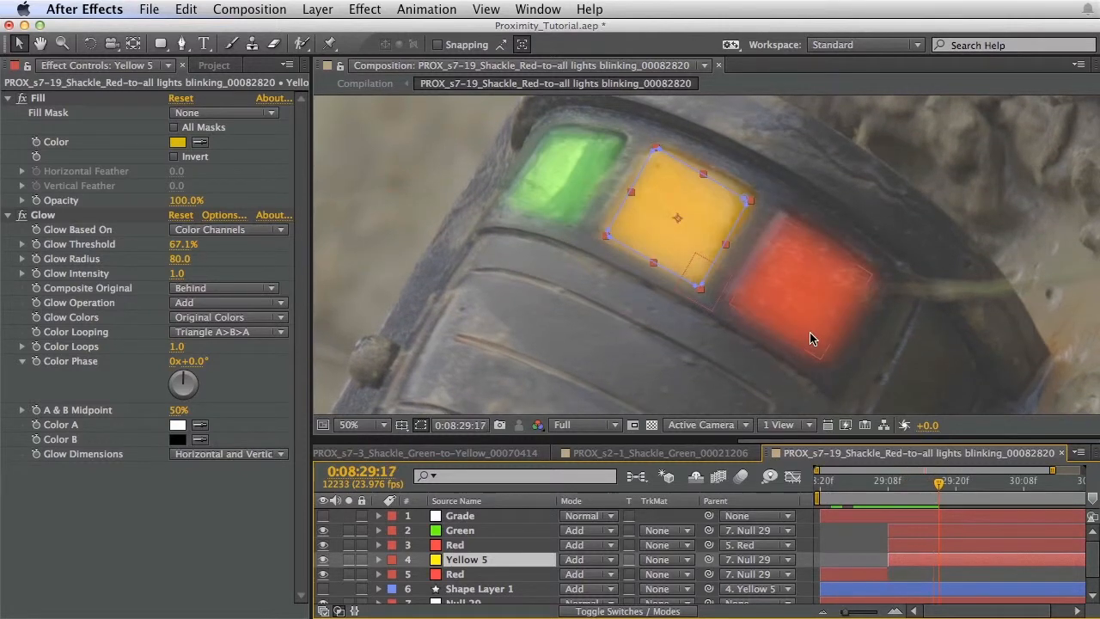
pyautogui.press('pagedown')
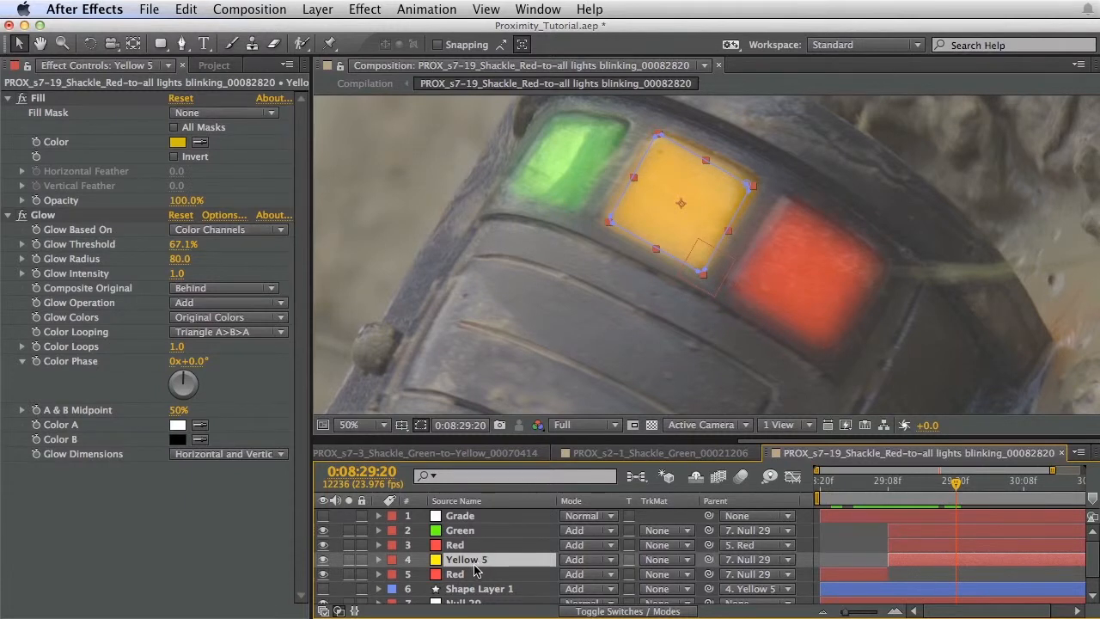
# Step: Reveal the Opacity expression on the Yellow 5 layer and open it to examine its timeToFrames call
pyautogui.press('e')
pyautogui.press('e')
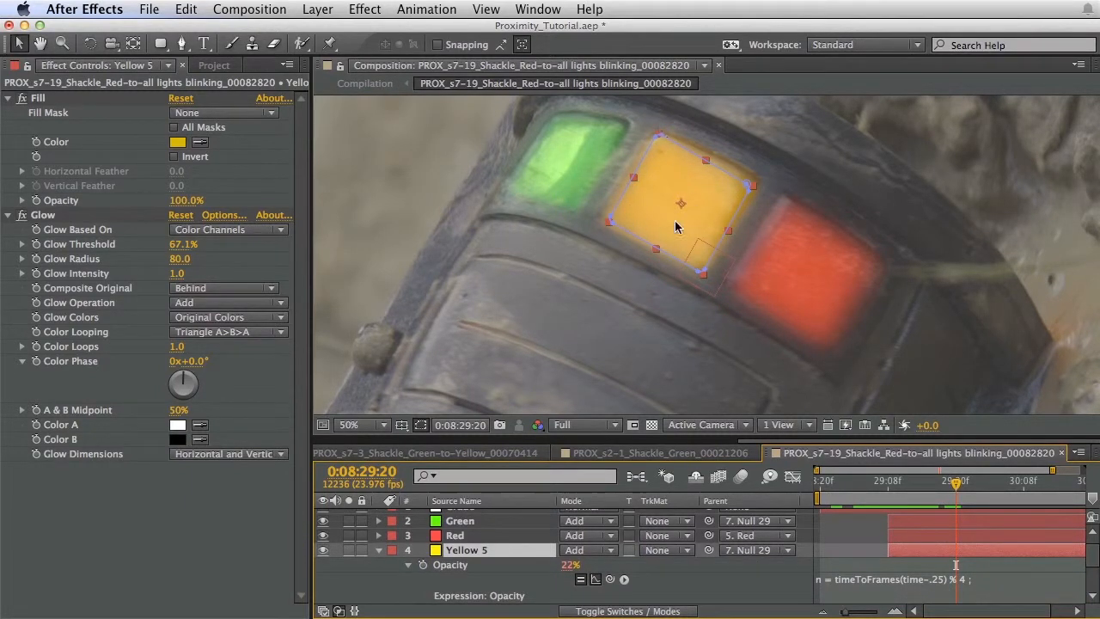
pyautogui.click(848, 580)
pyautogui.click(754, 587)
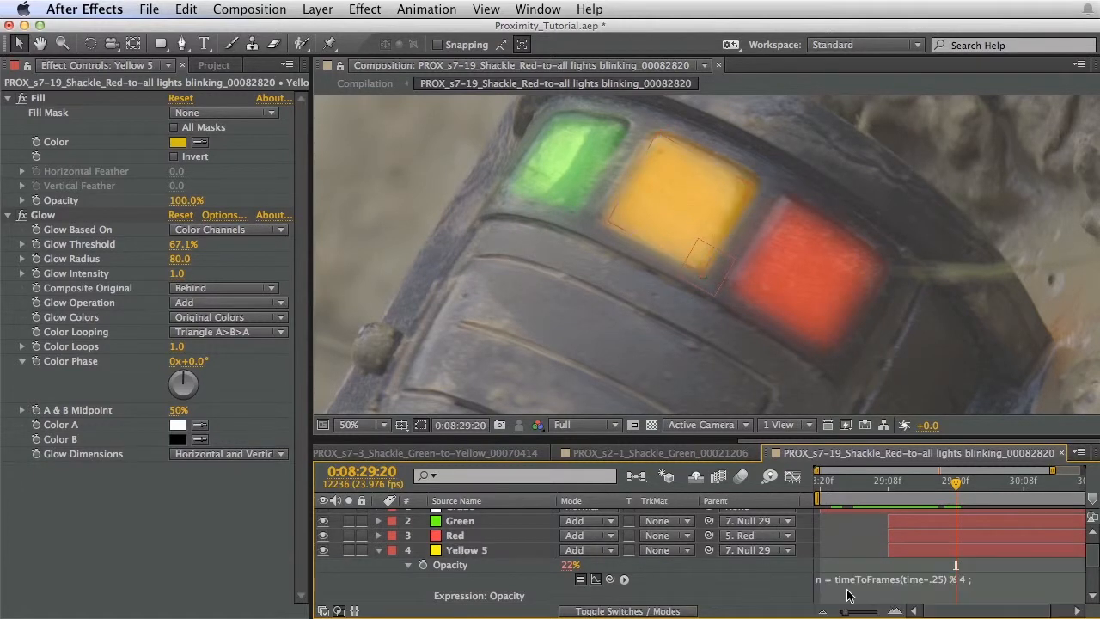
pyautogui.click(833, 580)
pyautogui.doubleClick(873, 582)
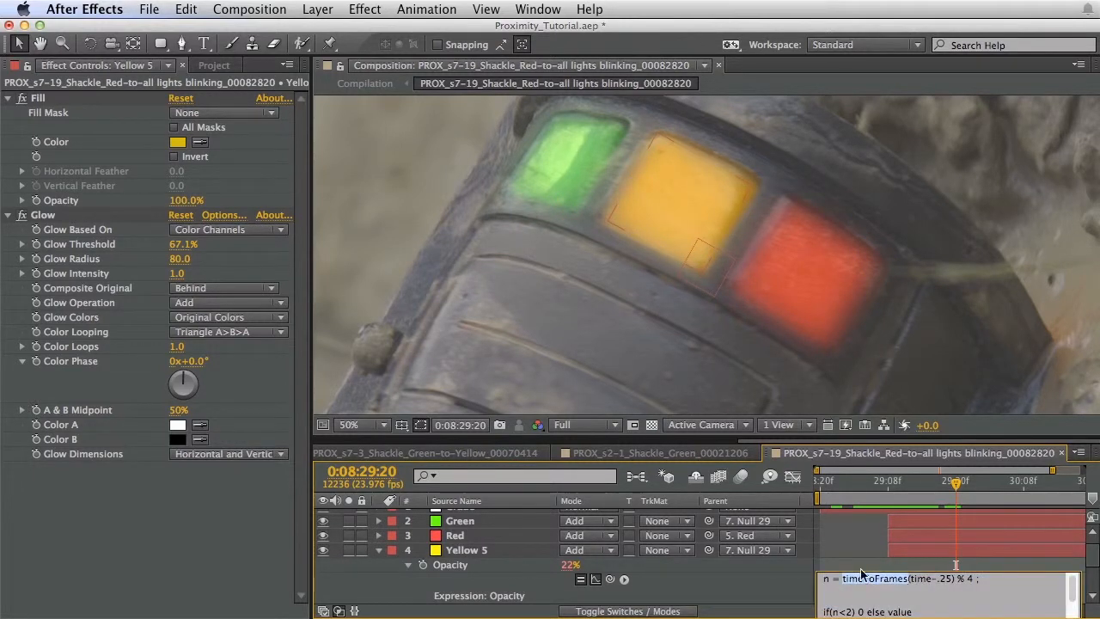
# Step: At 0:08:29:06, examine the time-.25 and % 4 parts of Yellow 5's opacity expression, leaving it unchanged
pyautogui.moveTo(869, 486)
pyautogui.mouseDown()
pyautogui.moveTo(905, 489)
pyautogui.moveTo(842, 490)
pyautogui.moveTo(959, 495)
pyautogui.moveTo(825, 495)
pyautogui.moveTo(877, 497)
pyautogui.mouseUp()
pyautogui.click(907, 579)
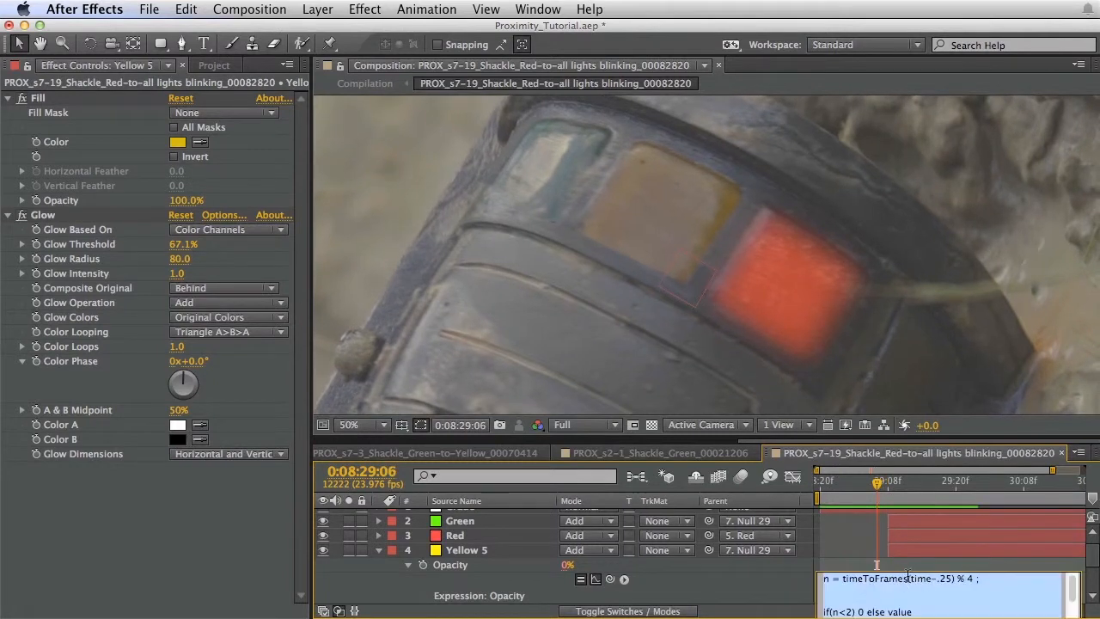
pyautogui.doubleClick(878, 578)
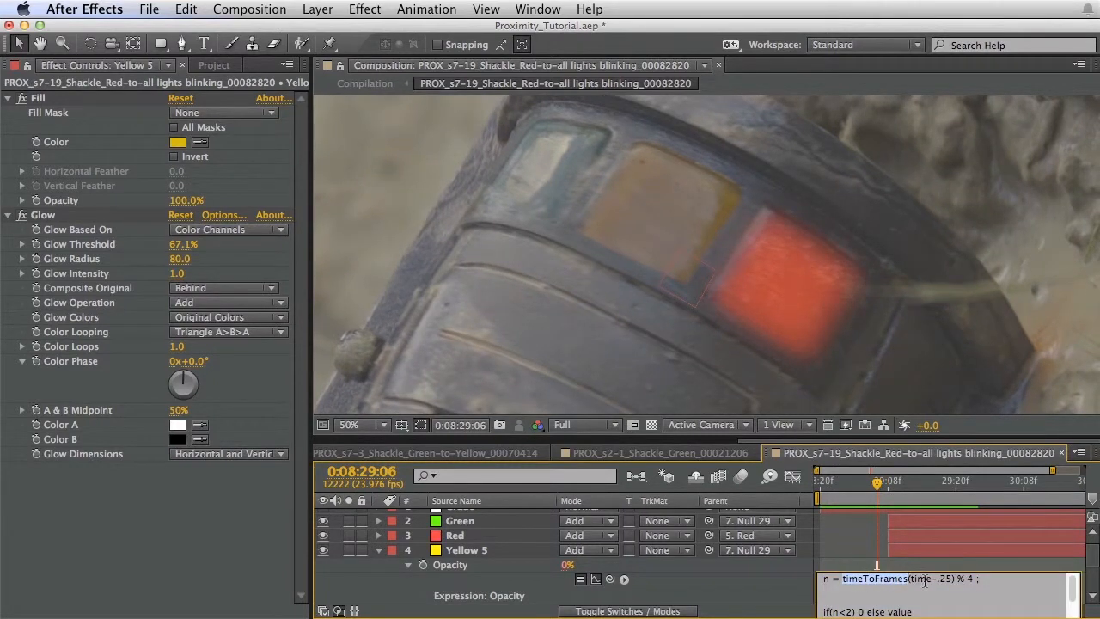
pyautogui.doubleClick(921, 580)
pyautogui.doubleClick(855, 579)
pyautogui.doubleClick(923, 578)
pyautogui.moveTo(932, 579); pyautogui.dragTo(954, 578)
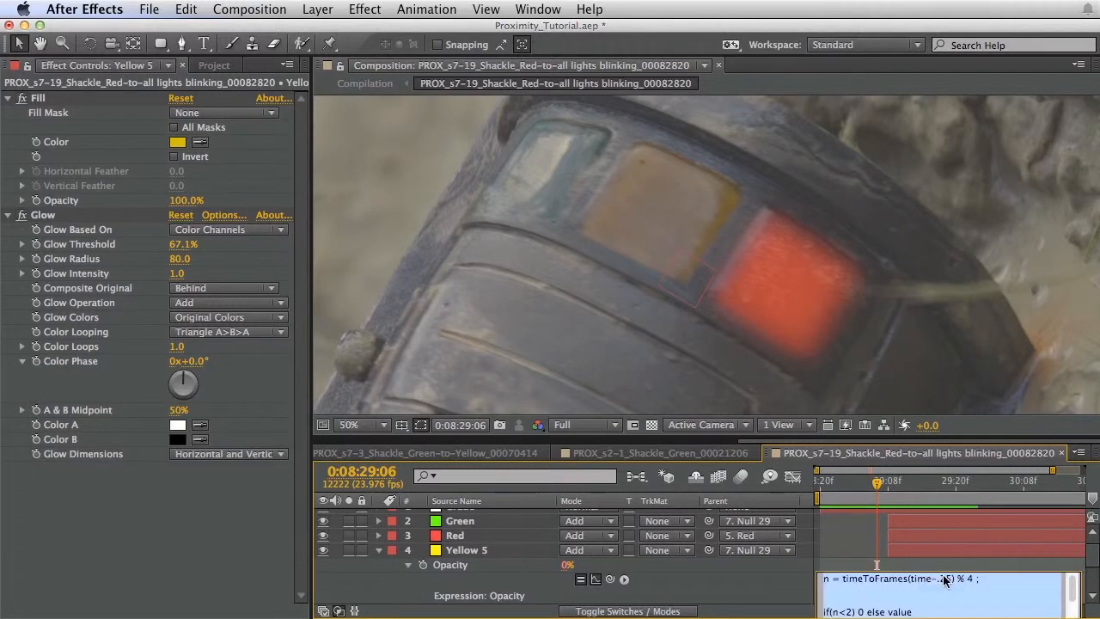
pyautogui.click(957, 579)
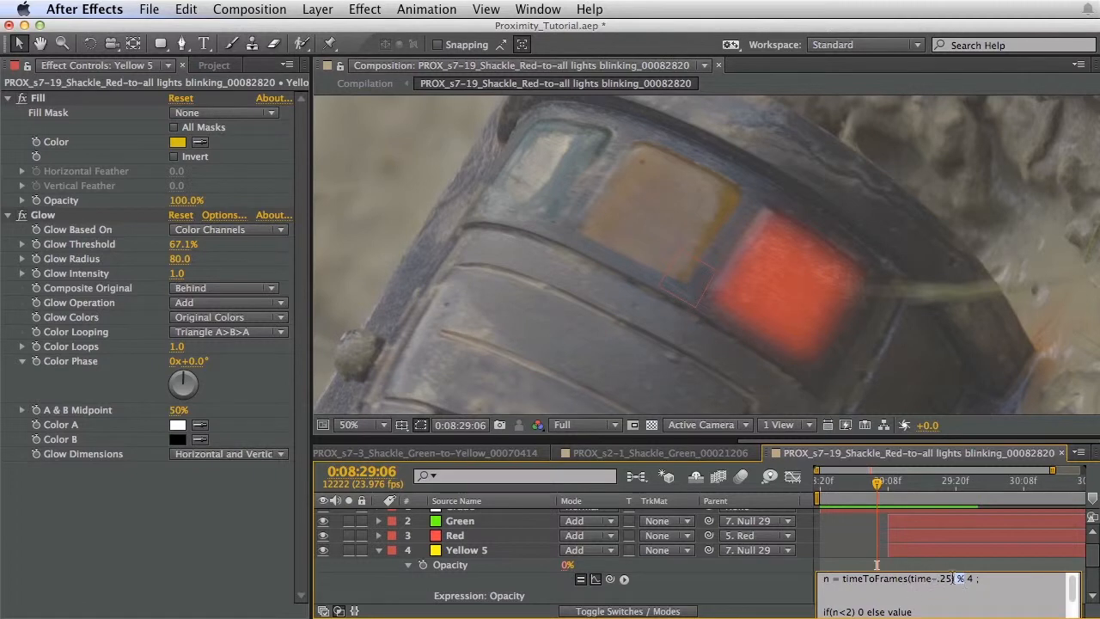
pyautogui.click(904, 570)
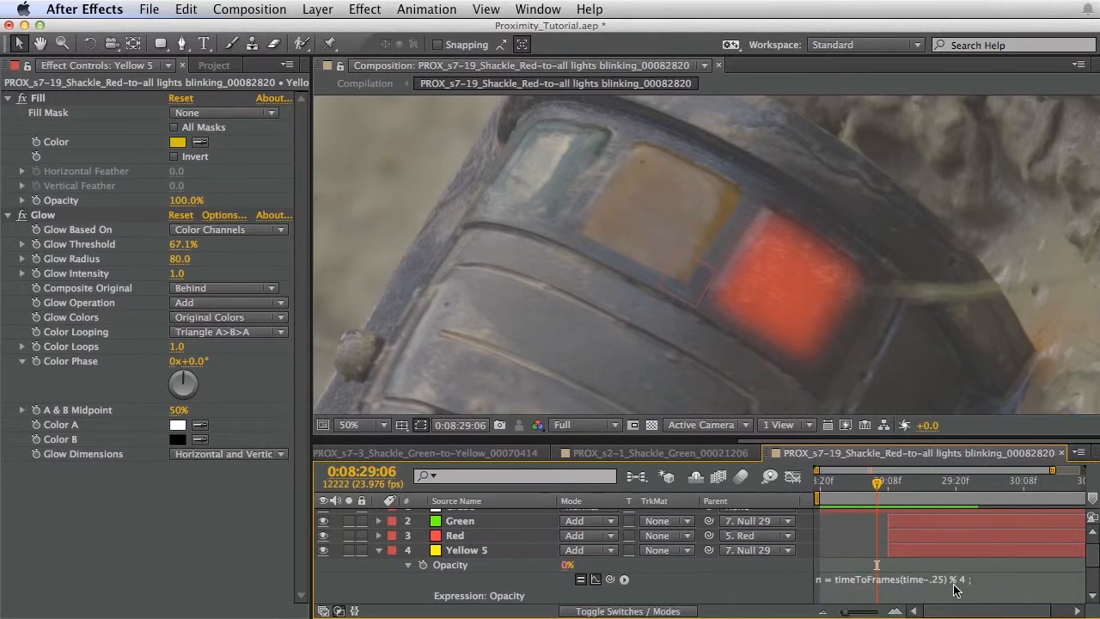
# Step: Examine the if(n<2) 0 else value line of Yellow 5's opacity expression at 0:08:29:20
pyautogui.moveTo(879, 487)
pyautogui.mouseDown()
pyautogui.moveTo(953, 496)
pyautogui.moveTo(871, 490)
pyautogui.moveTo(882, 490)
pyautogui.mouseUp()
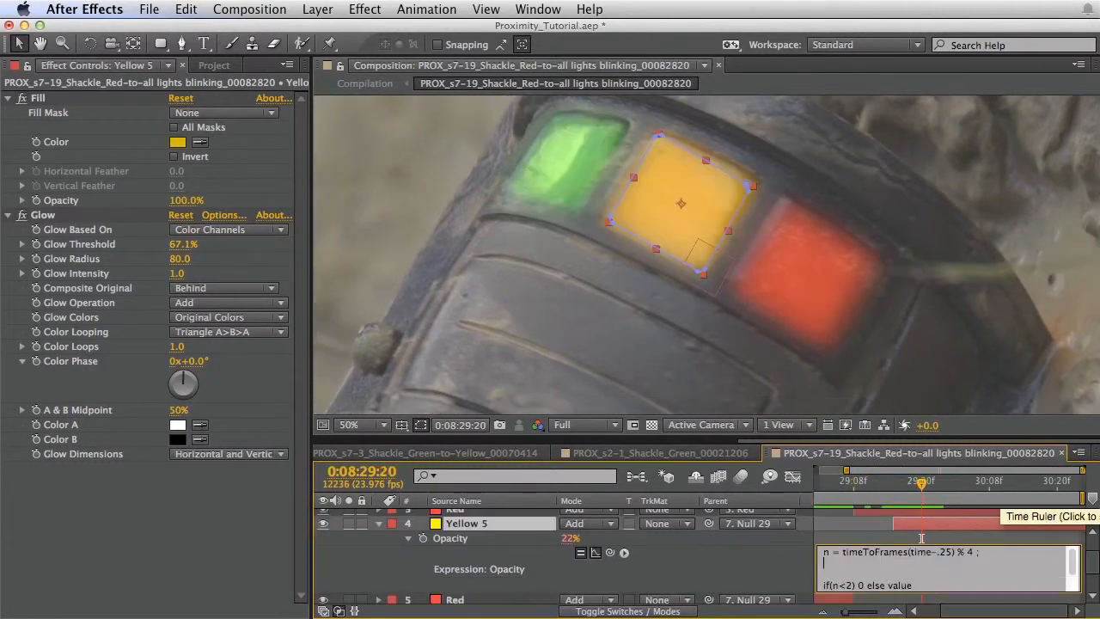
pyautogui.moveTo(851, 585); pyautogui.dragTo(829, 585)
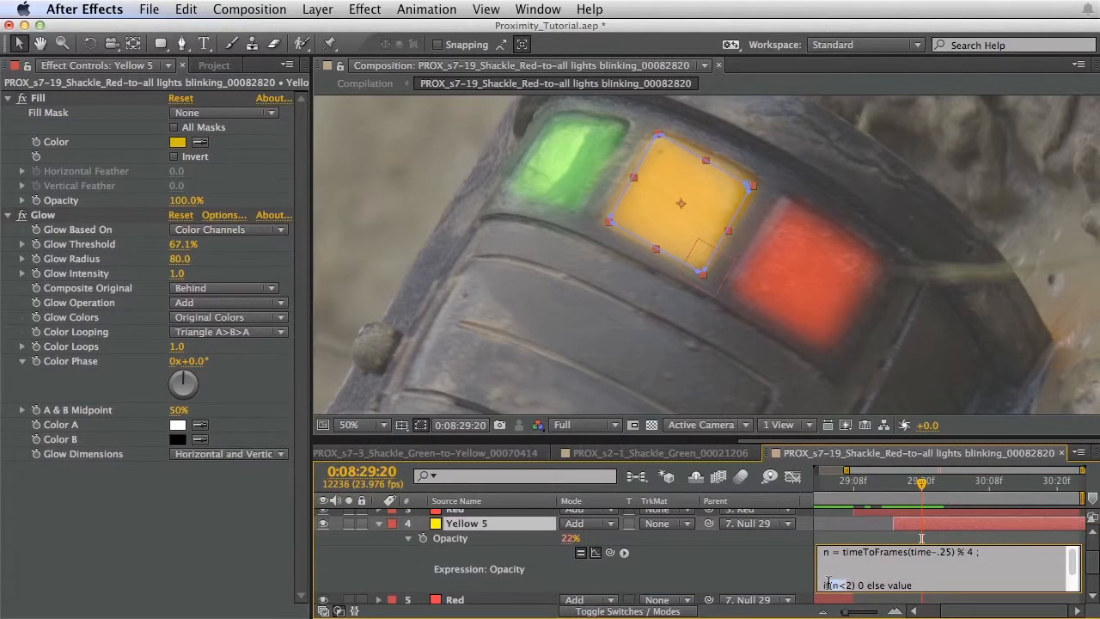
pyautogui.click(860, 586)
pyautogui.doubleClick(900, 585)
pyautogui.click(753, 569)
# Step: Compare Yellow 5's blinking opacity with its expression at 0:08:30:04 and 0:08:29:14
pyautogui.moveTo(884, 491); pyautogui.dragTo(967, 509)
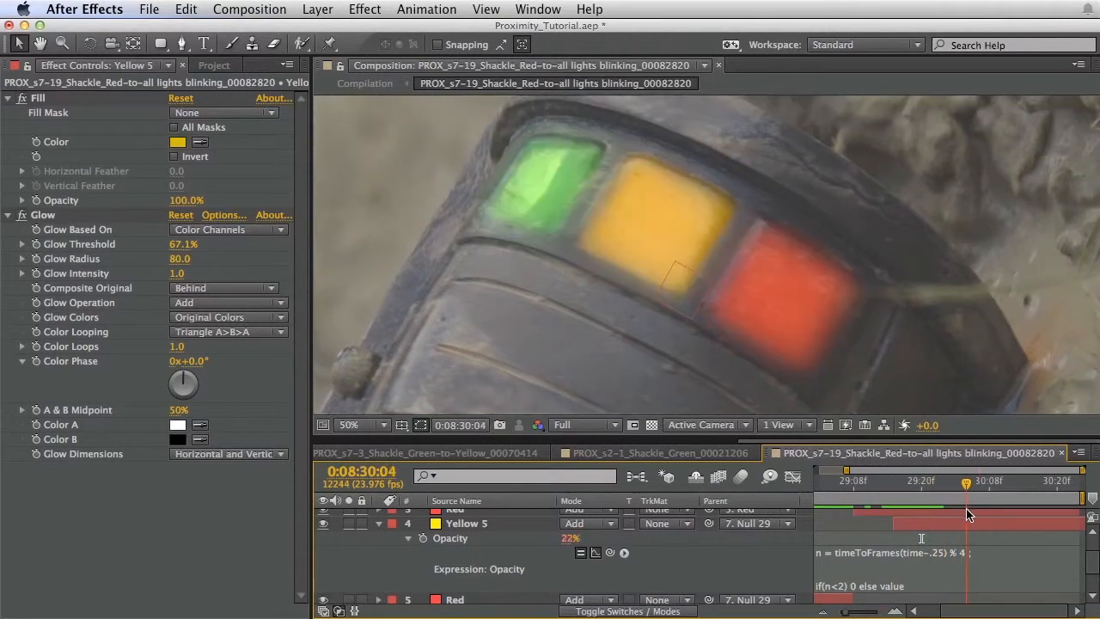
pyautogui.click(941, 550)
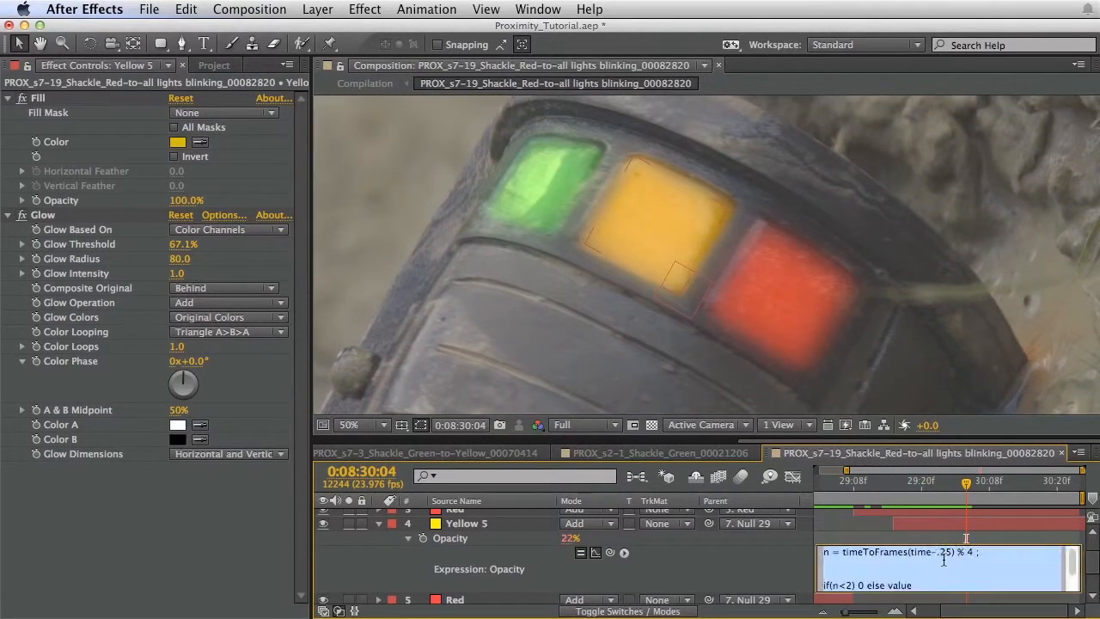
pyautogui.moveTo(887, 484)
pyautogui.mouseDown()
pyautogui.moveTo(902, 492)
pyautogui.moveTo(887, 487)
pyautogui.mouseUp()
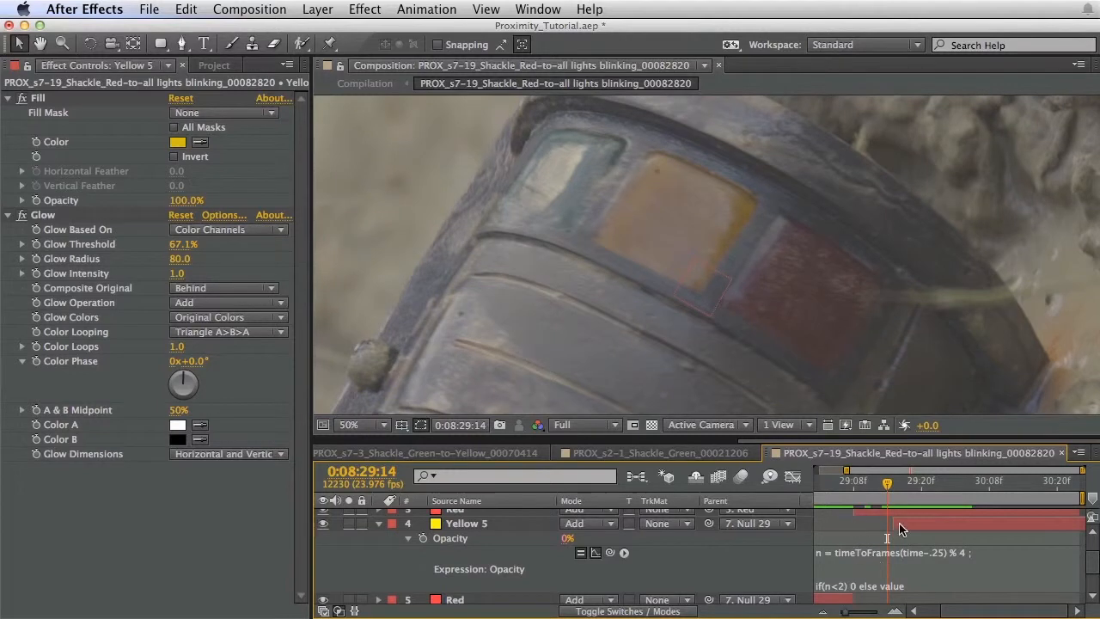
# Step: Collapse Yellow 5's expression and realign the layer's start with the Green and Red layers at 0:08:29:08
pyautogui.doubleClick(900, 528)
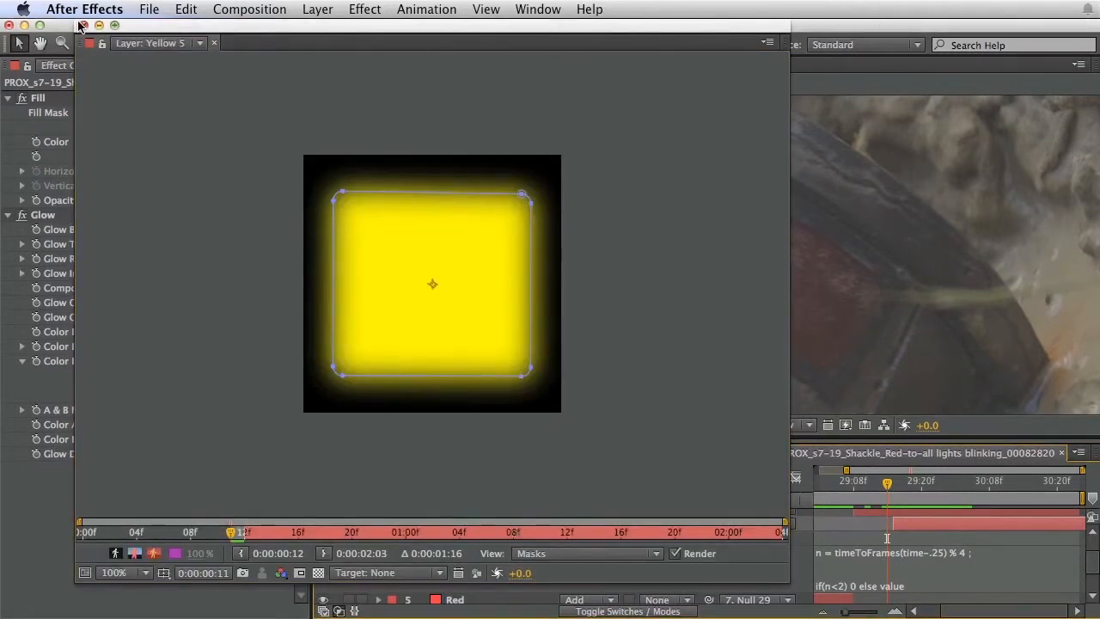
pyautogui.click(82, 25)
pyautogui.moveTo(887, 488); pyautogui.dragTo(893, 497)
pyautogui.press('u')
pyautogui.press('space')
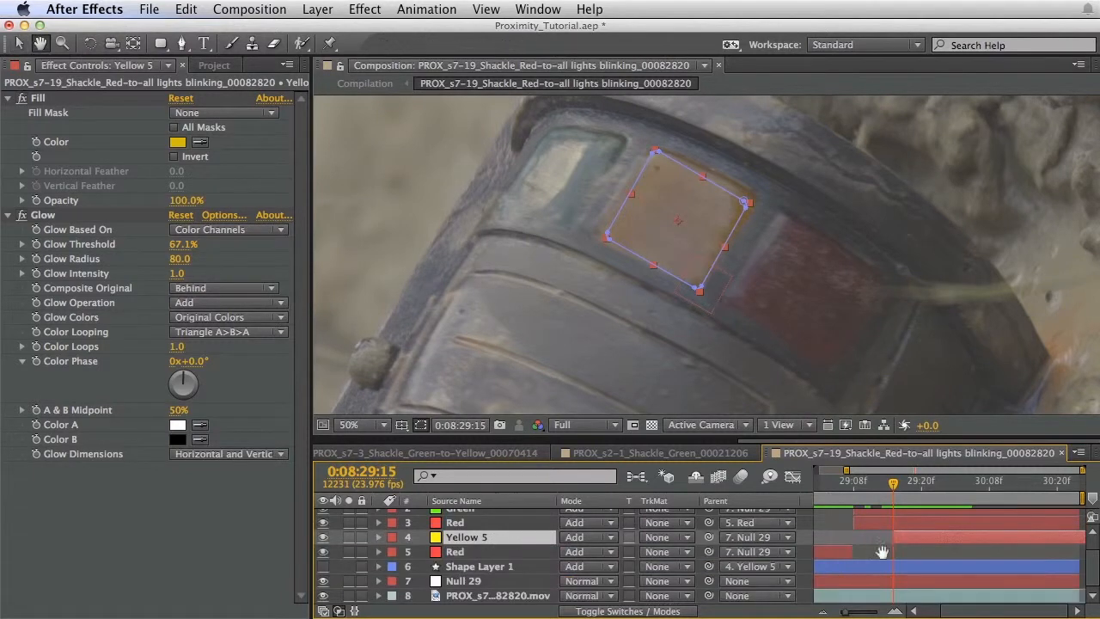
pyautogui.moveTo(886, 552); pyautogui.dragTo(911, 593)
pyautogui.click(937, 570)
pyautogui.click(909, 558)
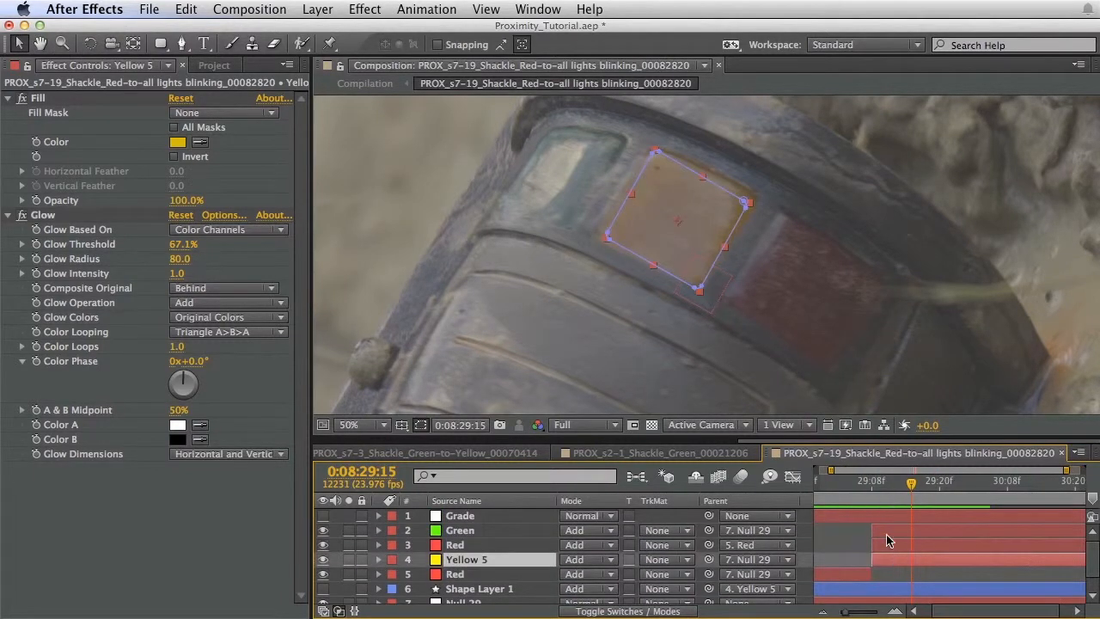
# Step: Preview the blinking lights from 0:08:29:08 and stop playback at 0:08:30:12
pyautogui.moveTo(860, 482)
pyautogui.mouseDown()
pyautogui.moveTo(872, 488)
pyautogui.moveTo(832, 483)
pyautogui.moveTo(930, 496)
pyautogui.moveTo(870, 483)
pyautogui.mouseUp()
pyautogui.press('space')
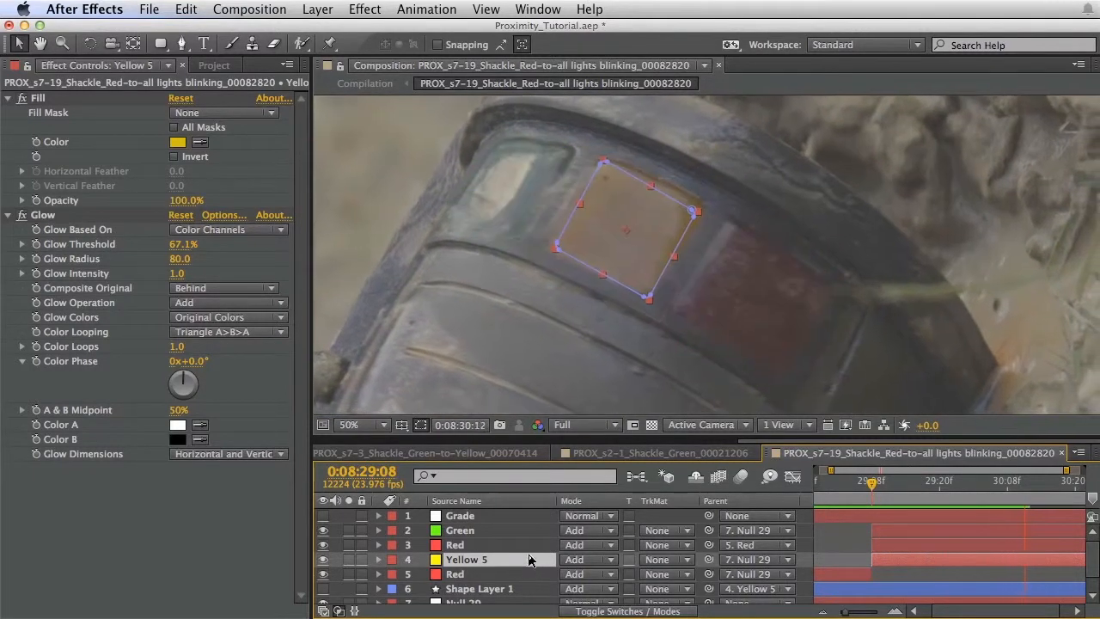
pyautogui.press('space')
# Step: Select the Green, upper Red and Yellow 5 layers and examine their lights up to the switch around 0:08:29:05
pyautogui.keyDown('shift'); pyautogui.click(498, 533); pyautogui.keyUp('shift')
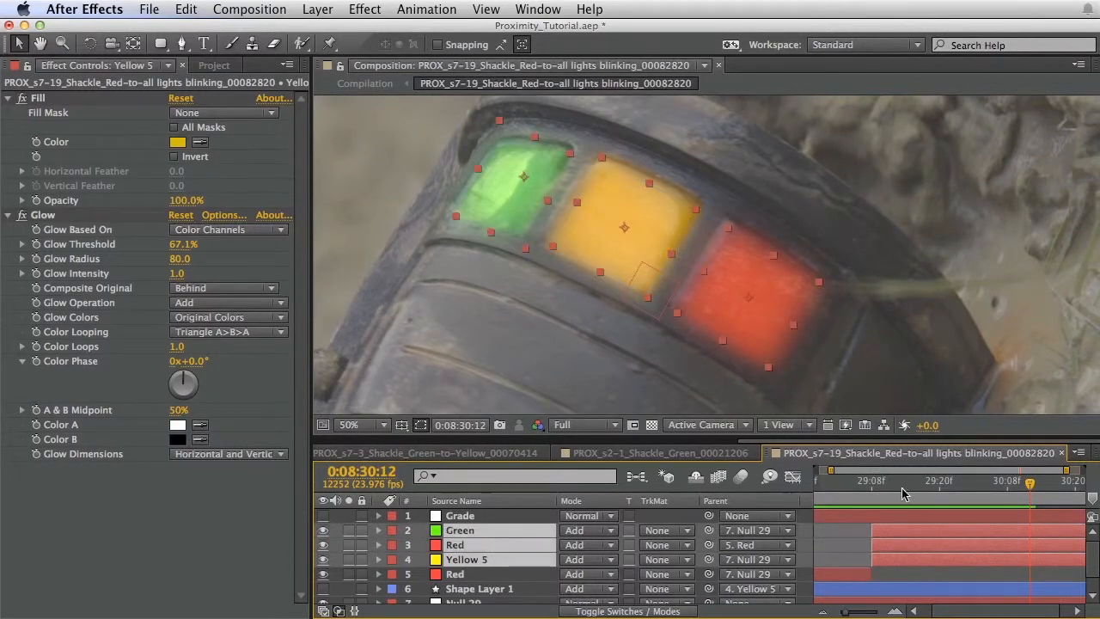
pyautogui.click(874, 483)
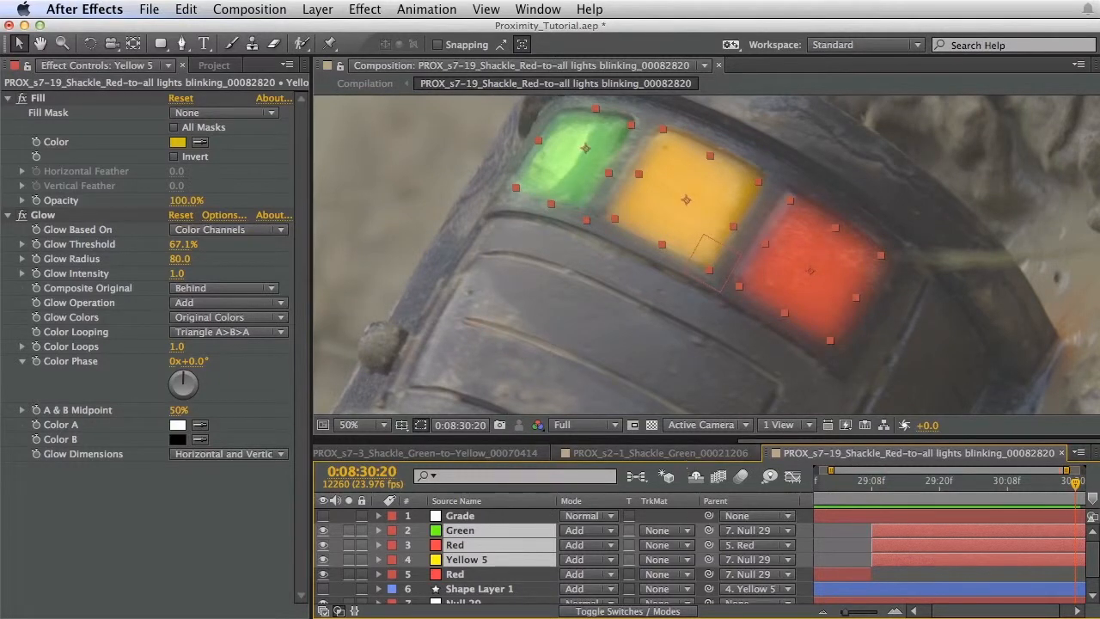
pyautogui.moveTo(832, 471); pyautogui.dragTo(869, 489)
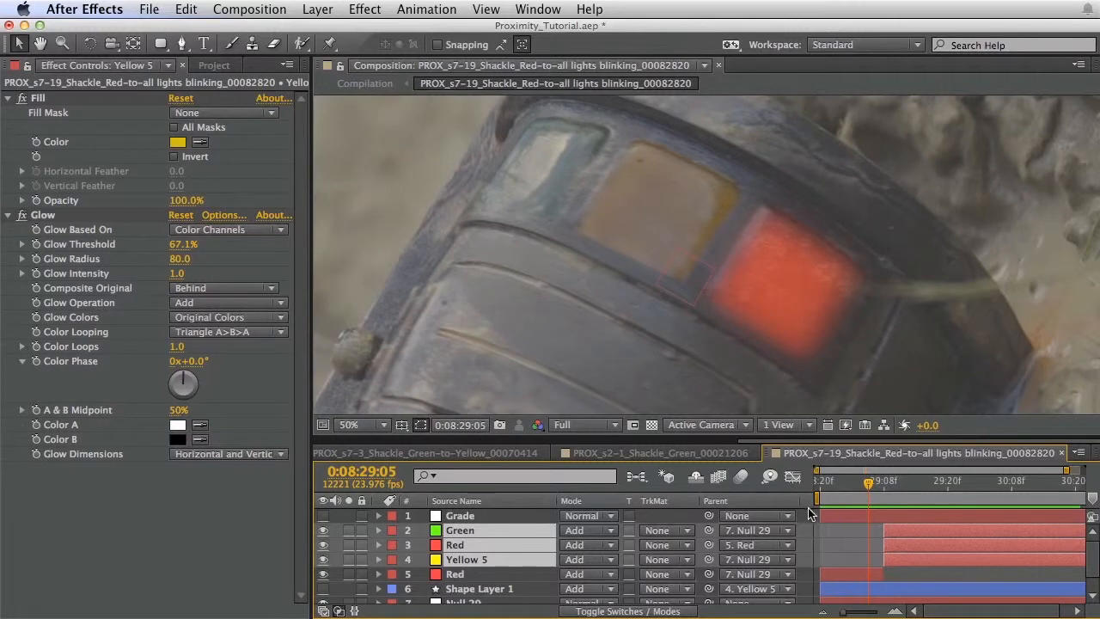